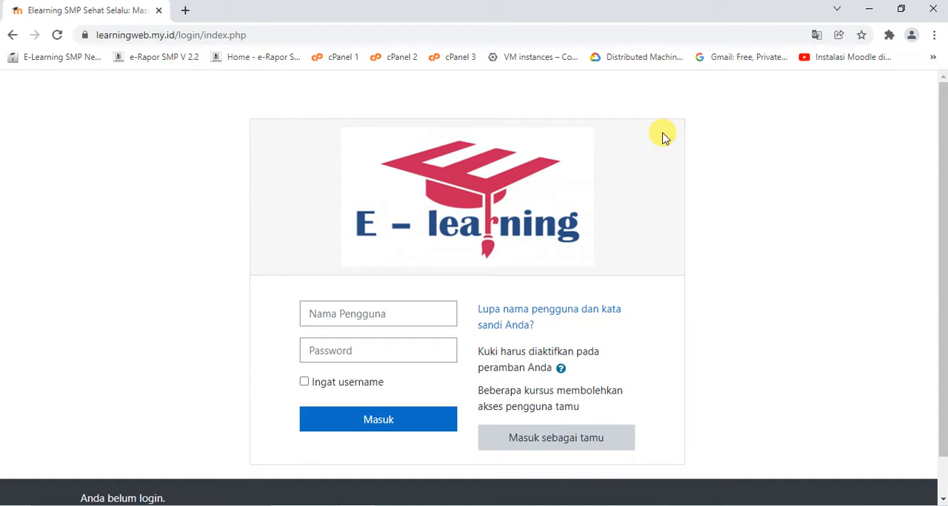
# Switch to the Notepad notes, highlight the topics USER, KELAS, KATEGORI and MATA PELAJARAN one after another, and minimise the notes
pyautogui.click(645, 505)
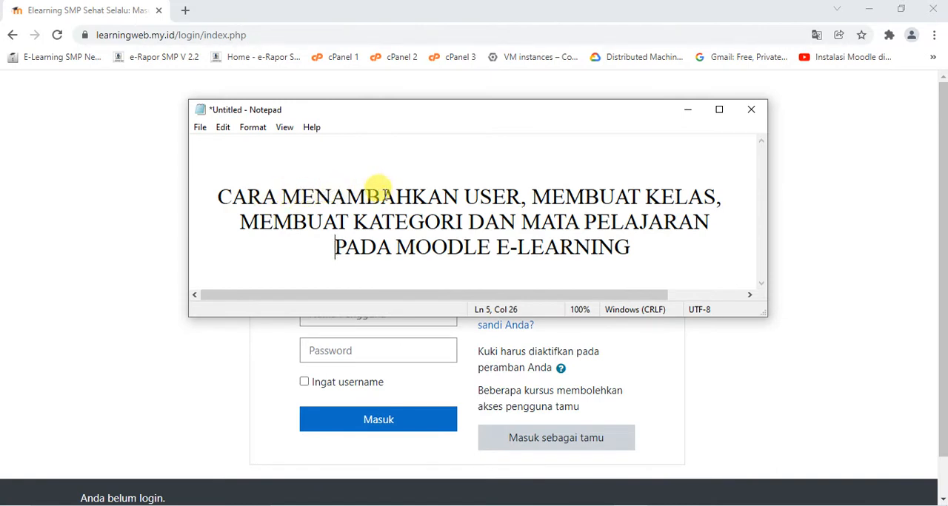
pyautogui.moveTo(464, 191); pyautogui.dragTo(517, 187)
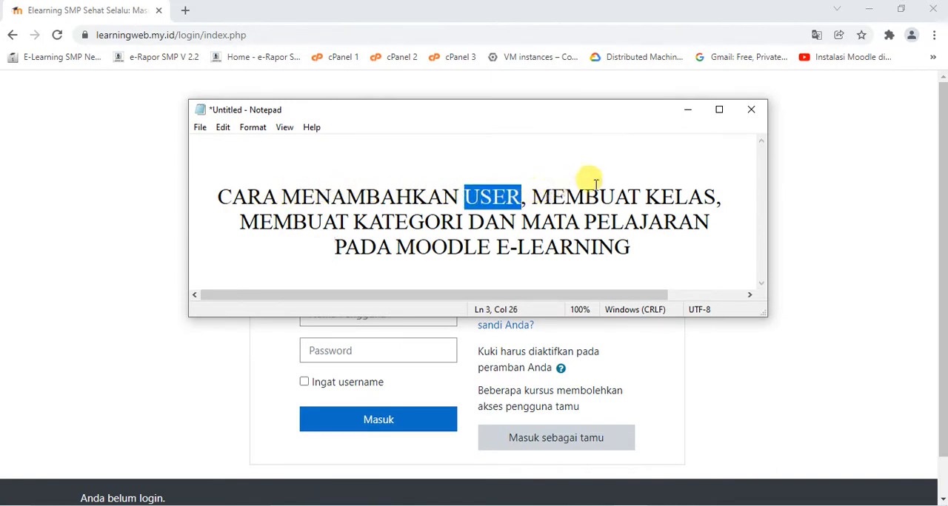
pyautogui.moveTo(646, 195); pyautogui.dragTo(717, 196)
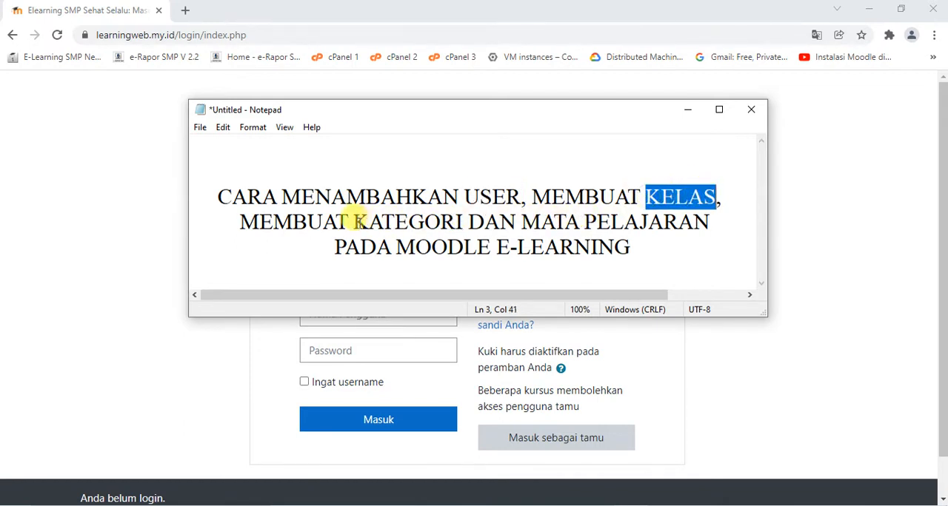
pyautogui.moveTo(354, 222); pyautogui.dragTo(460, 221)
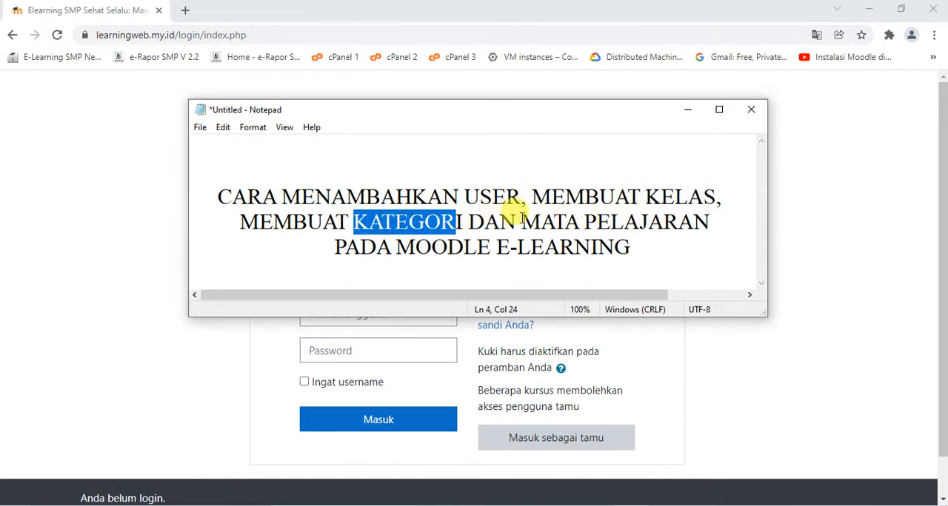
pyautogui.moveTo(521, 221); pyautogui.dragTo(702, 213)
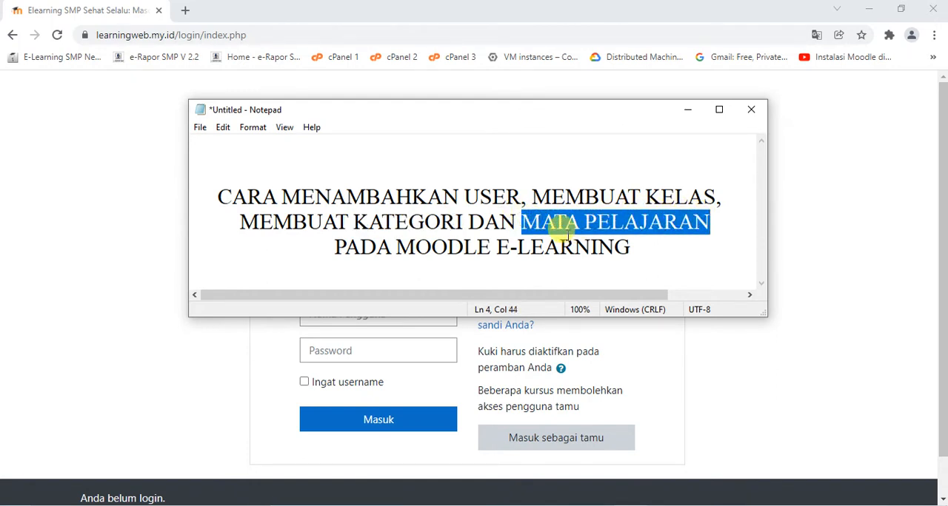
pyautogui.click(689, 111)
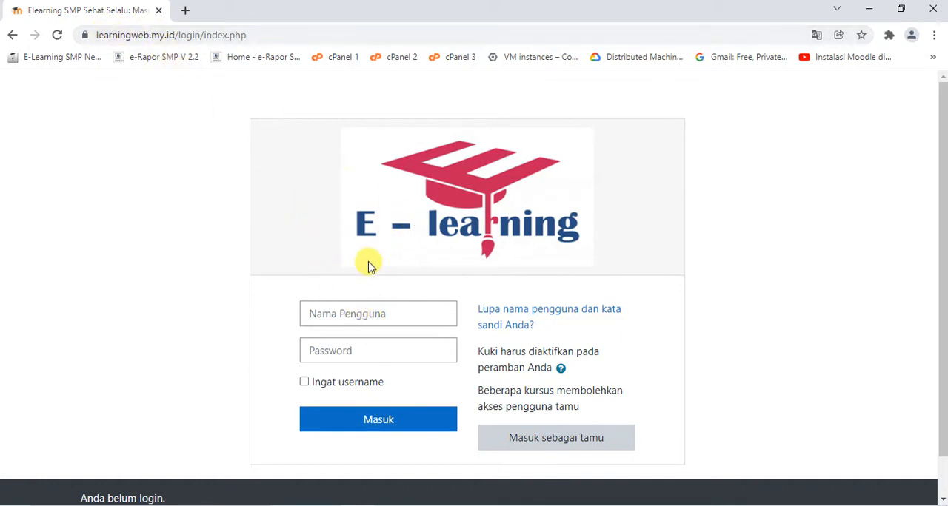
# Log in to the e-learning site with the username admin and the account password
pyautogui.click(365, 311)
pyautogui.write('ADMIN')
pyautogui.press('BackSpace')
pyautogui.press('BackSpace')
pyautogui.press('BackSpace')
pyautogui.press('BackSpace')
pyautogui.press('BackSpace')
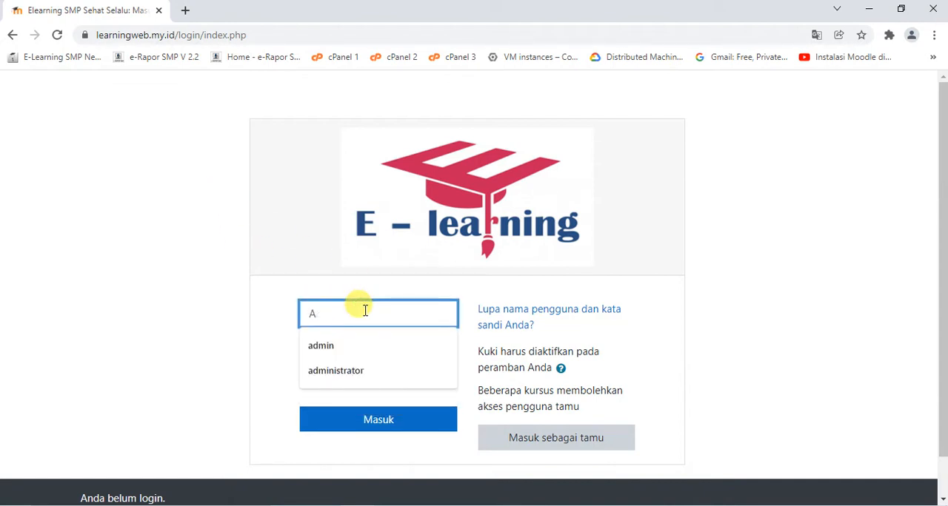
pyautogui.press('capslock')
pyautogui.write('admin')
pyautogui.press('Tab')
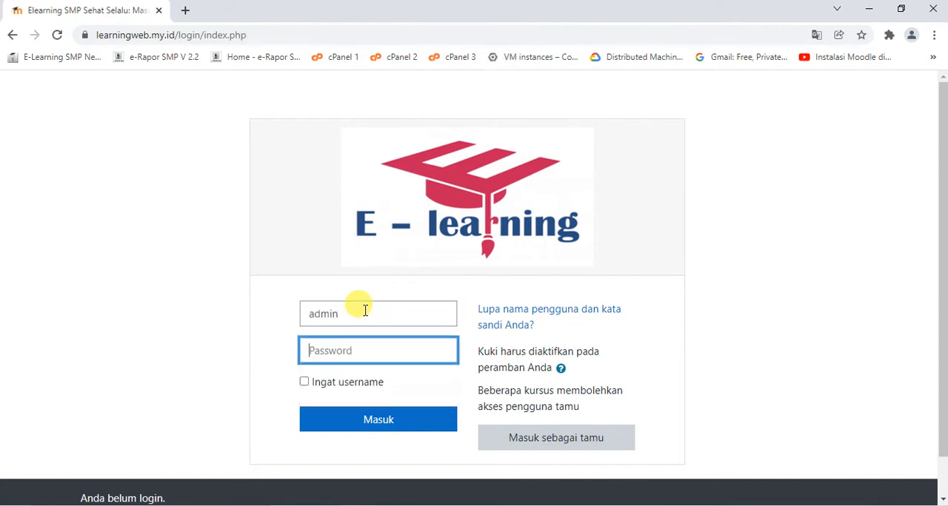
pyautogui.write('admin1••••••••')
pyautogui.press('Return')
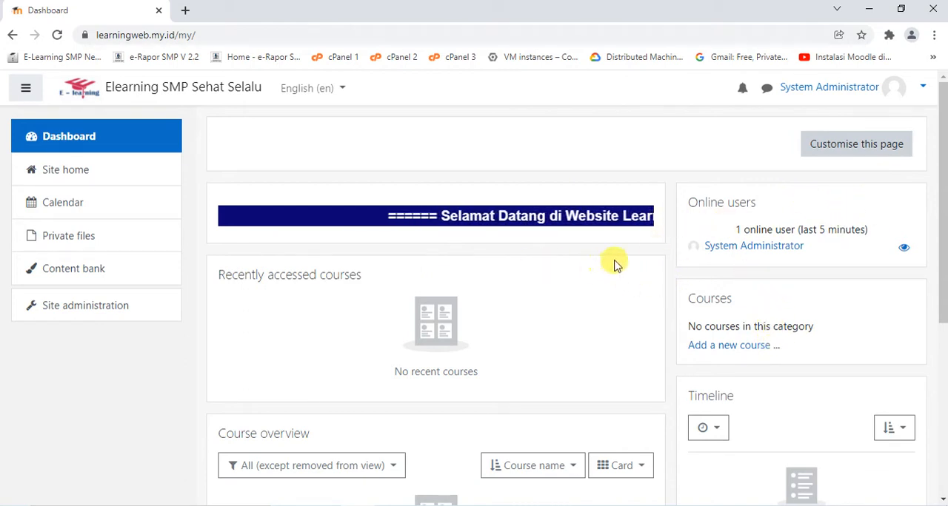
# Look over the dashboard and highlight the topic USER in the Notepad notes
pyautogui.scroll(-2, 614, 269)
pyautogui.scroll(2, 613, 269)
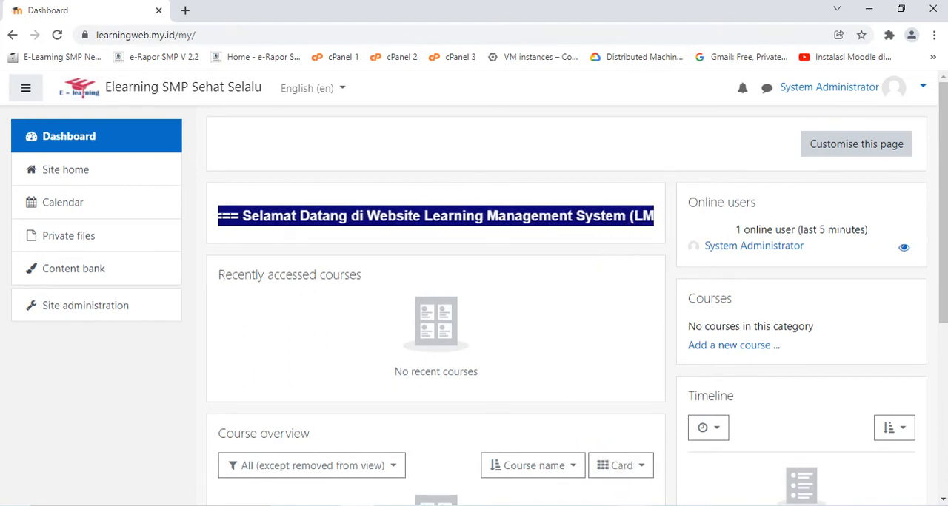
pyautogui.hotkey('alt', 'Tab')
pyautogui.moveTo(465, 197); pyautogui.dragTo(507, 196)
# Open the list of user accounts from the site administration's user settings and review the existing accounts
pyautogui.click(123, 306)
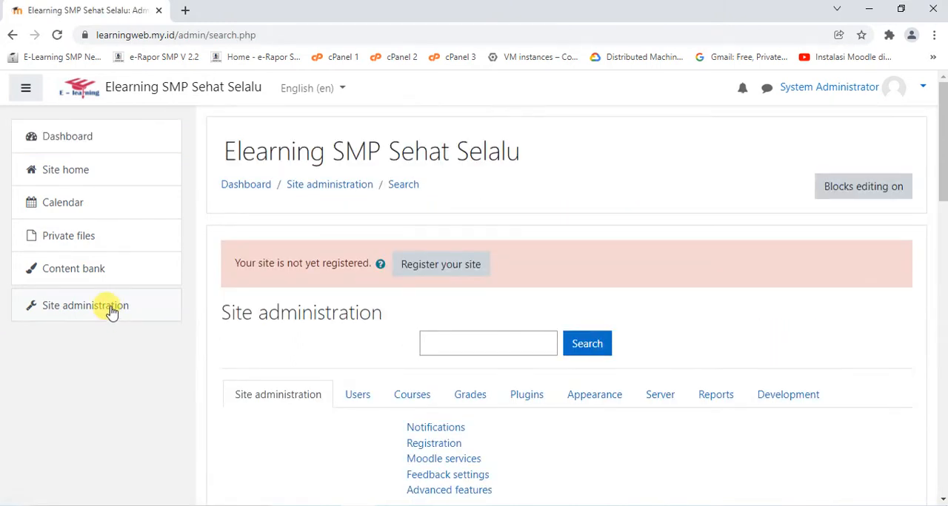
pyautogui.scroll(-1, 361, 299)
pyautogui.click(360, 327)
pyautogui.scroll(-1, 440, 306)
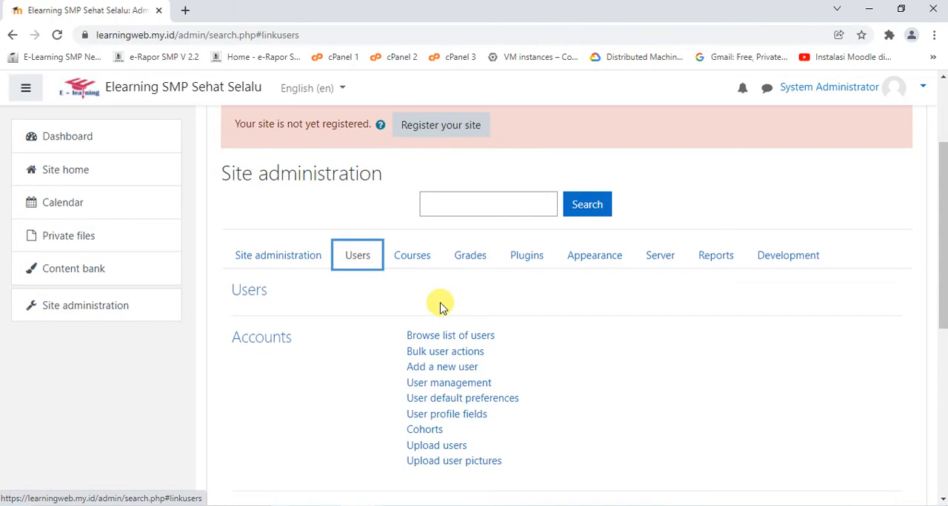
pyautogui.scroll(-1, 440, 306)
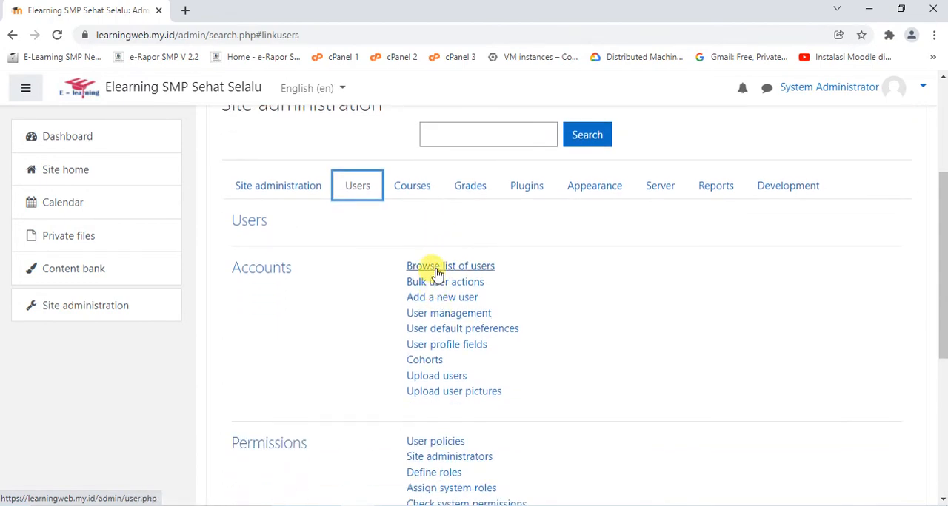
pyautogui.click(437, 273)
pyautogui.scroll(-2, 444, 267)
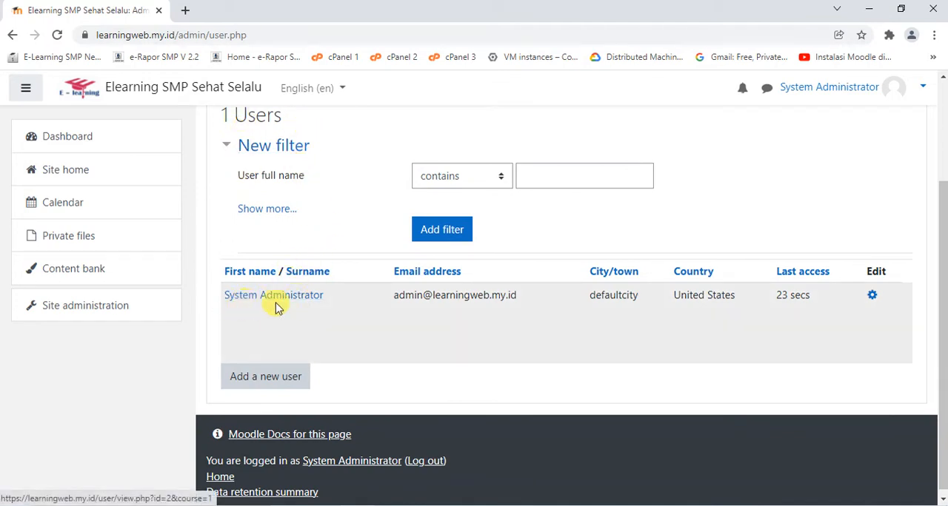
pyautogui.scroll(1, 411, 311)
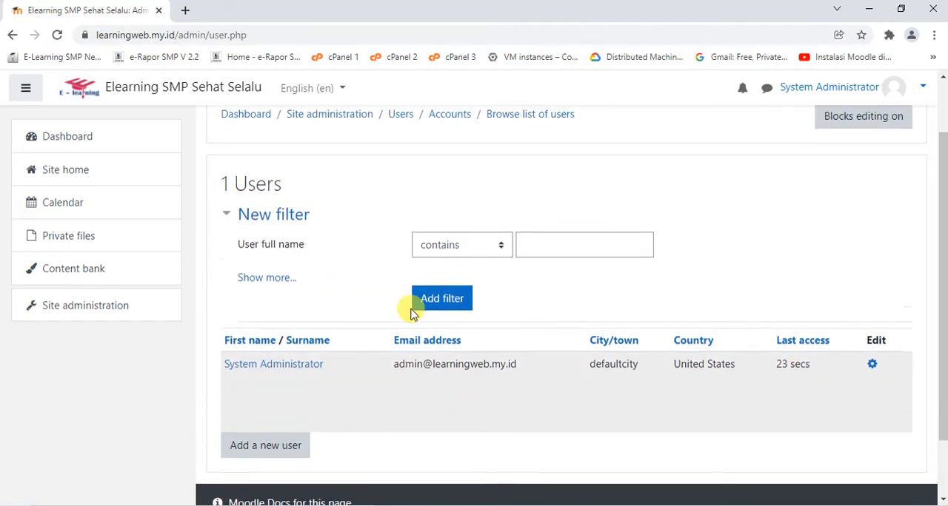
pyautogui.scroll(1, 385, 303)
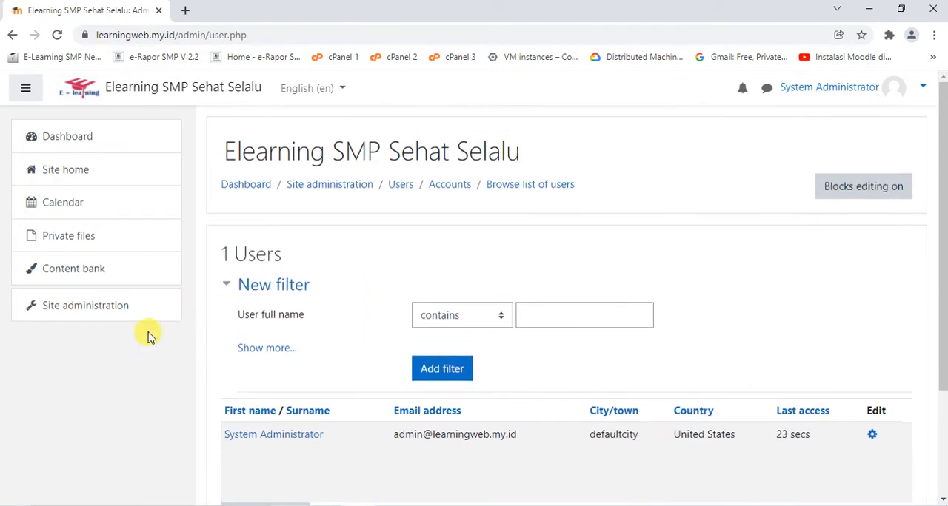
# Return to the site administration's user settings and start adding a new user
pyautogui.click(74, 315)
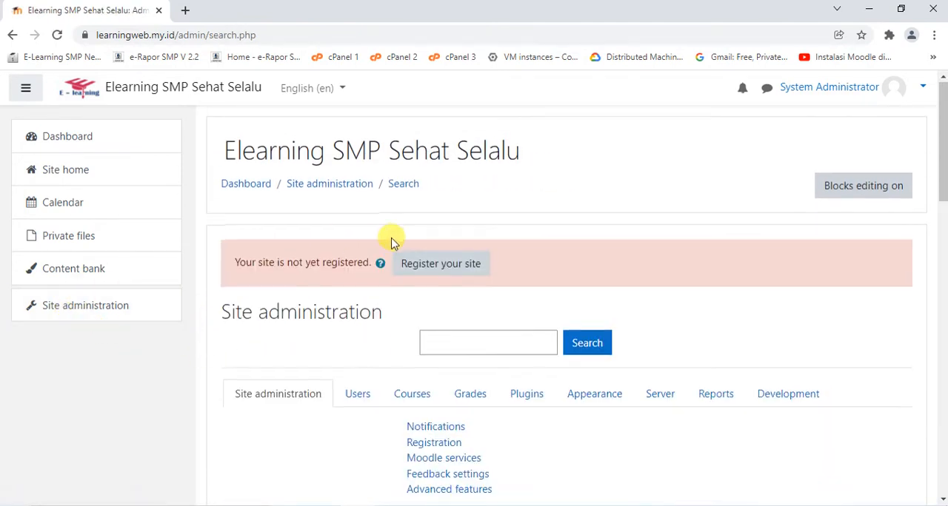
pyautogui.scroll(-2, 348, 272)
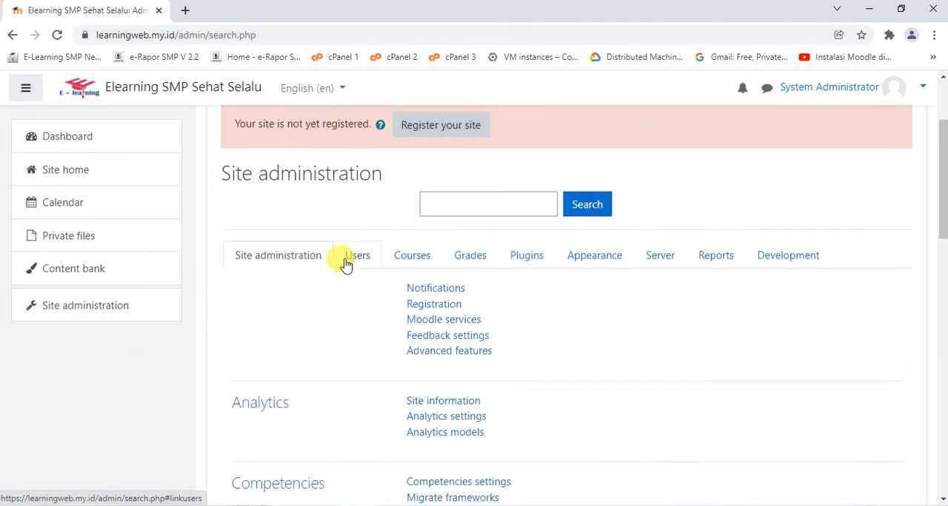
pyautogui.click(355, 255)
pyautogui.scroll(-2, 529, 201)
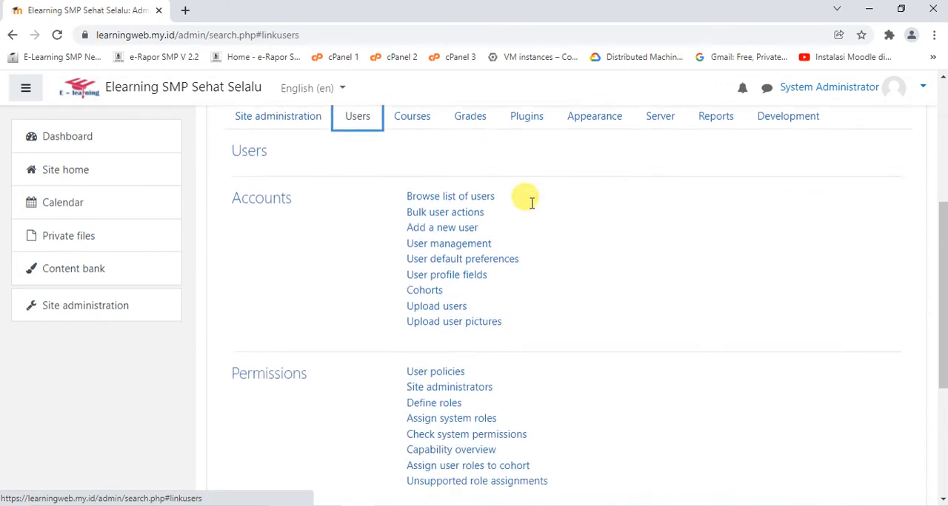
pyautogui.scroll(2, 528, 207)
pyautogui.scroll(-3, 521, 222)
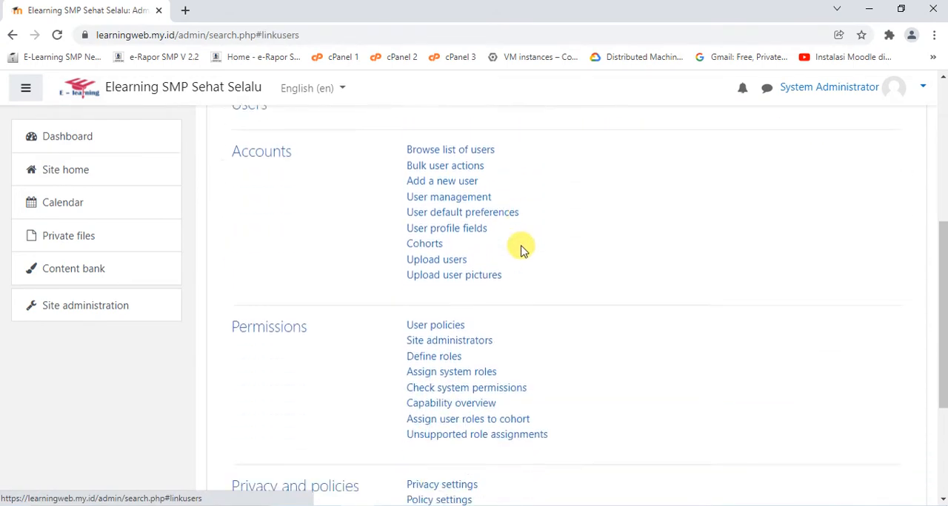
pyautogui.scroll(2, 521, 246)
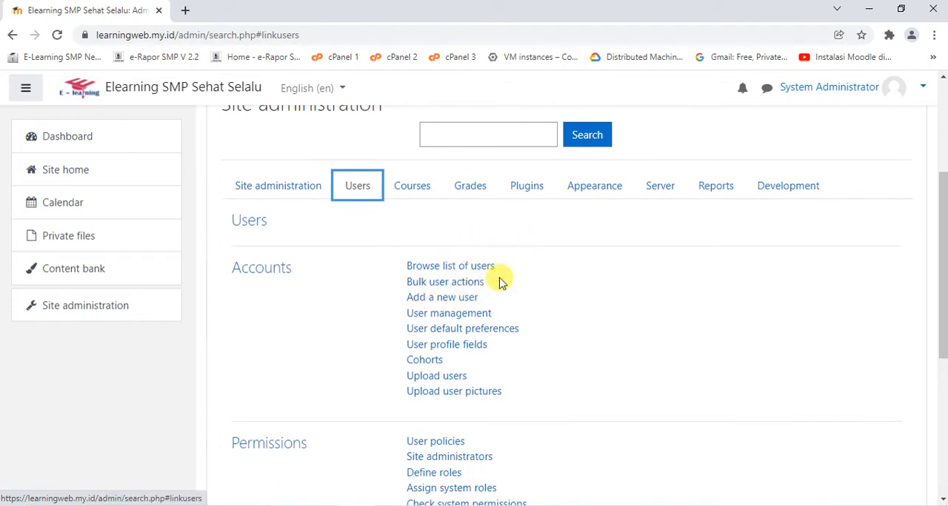
pyautogui.click(442, 299)
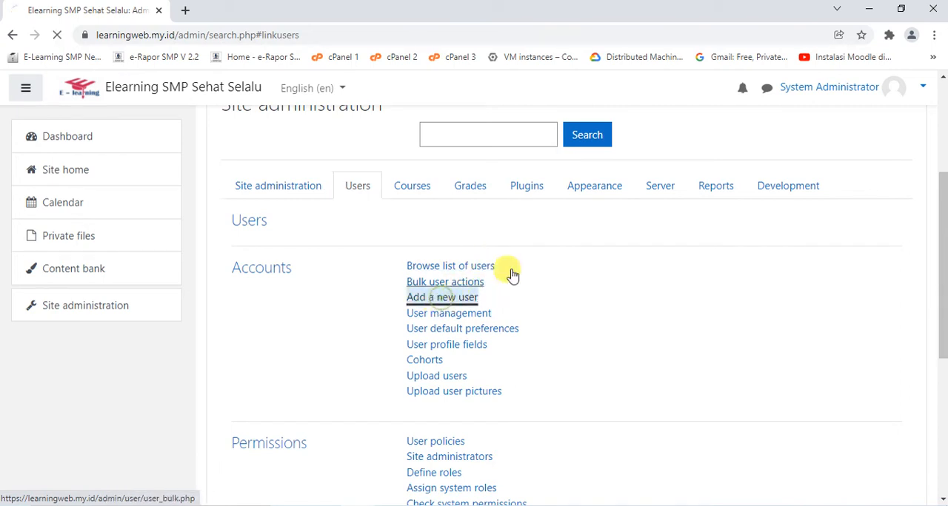
# Examine the new user form, from the login details and required name and email fields to the description
pyautogui.scroll(-1, 561, 258)
pyautogui.scroll(-2, 561, 258)
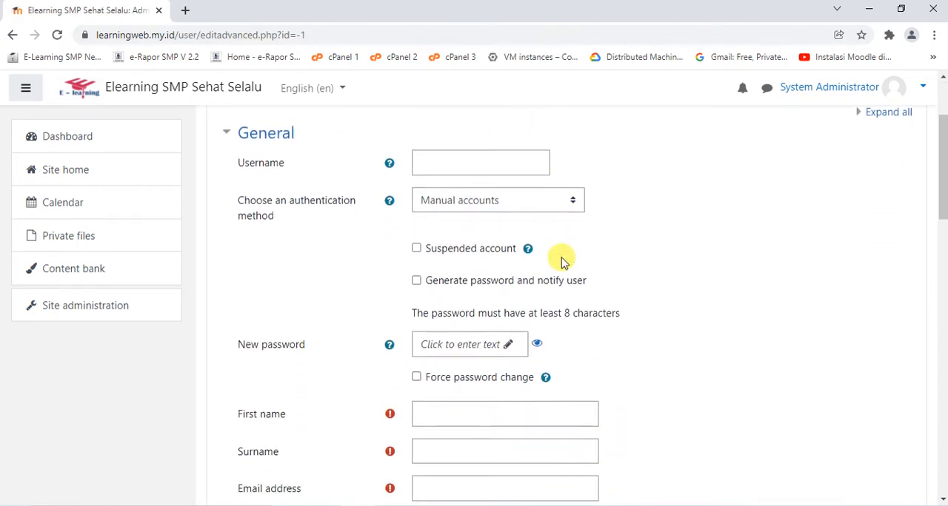
pyautogui.scroll(1, 490, 250)
pyautogui.scroll(-10, 485, 234)
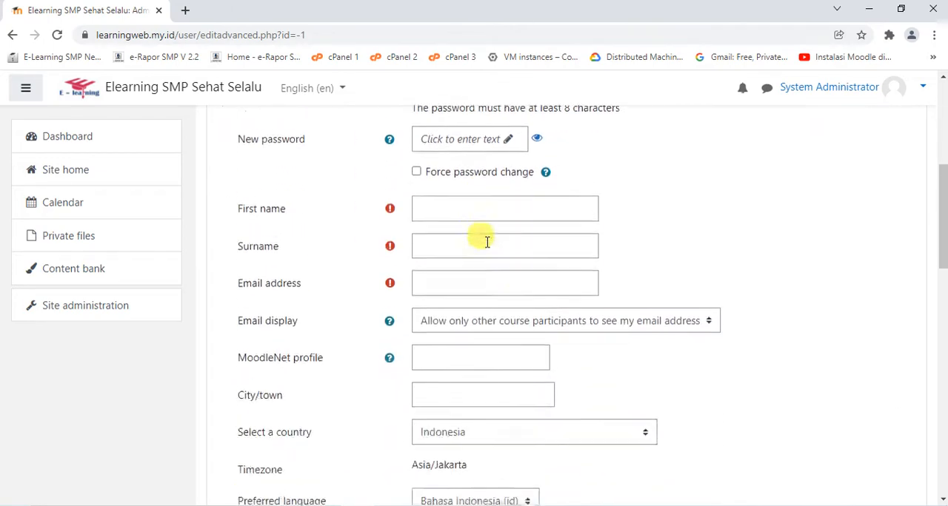
pyautogui.scroll(12, 486, 252)
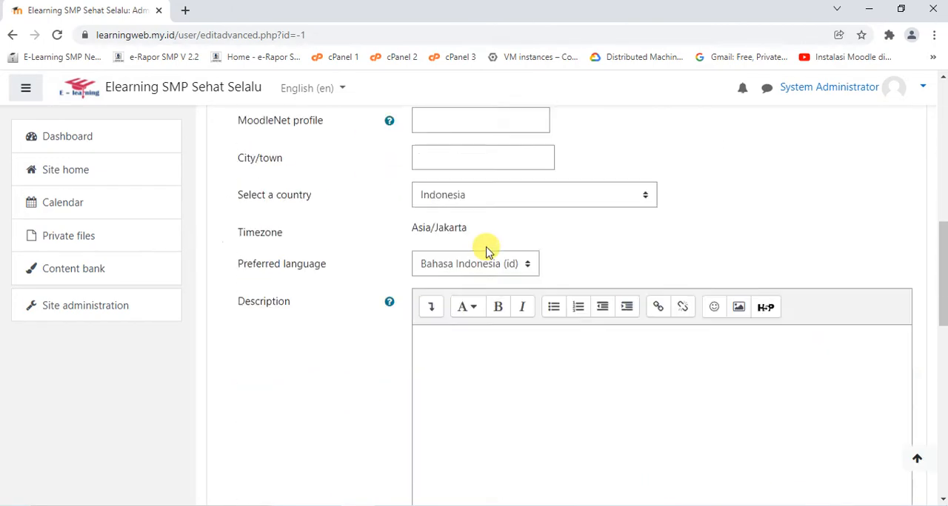
pyautogui.scroll(-4, 484, 250)
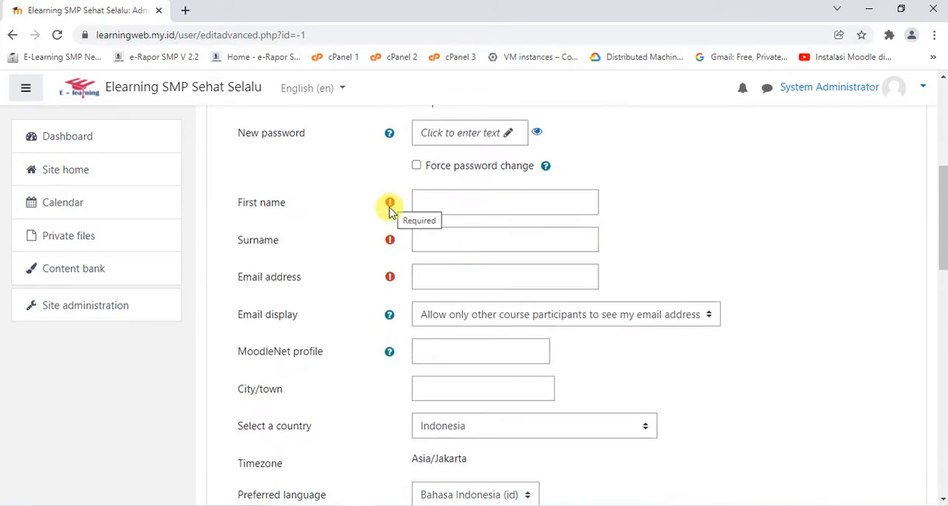
pyautogui.scroll(-10, 401, 254)
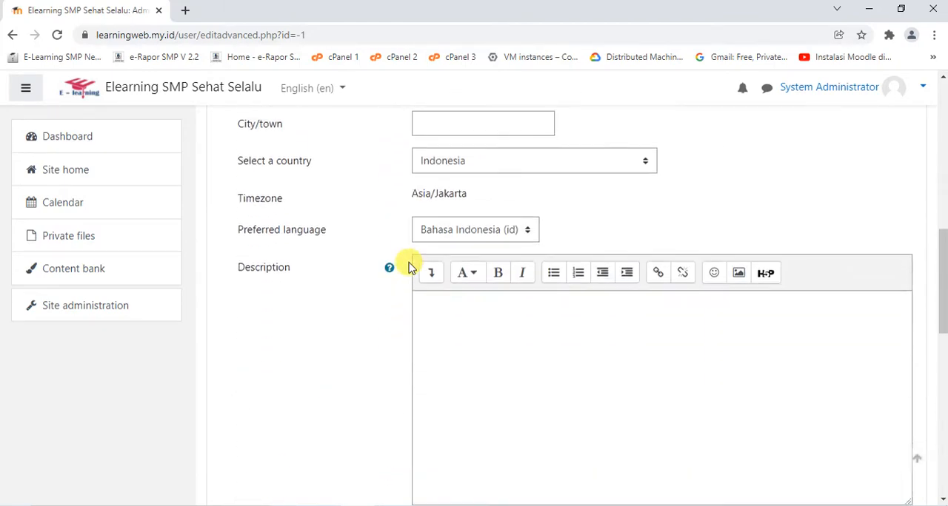
pyautogui.scroll(15, 408, 265)
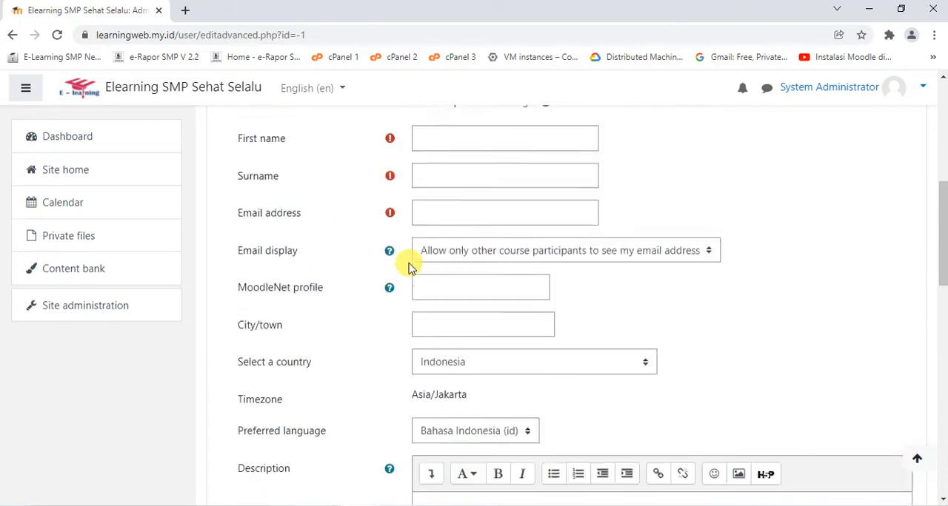
# Set the new user's username to user001
pyautogui.click(467, 231)
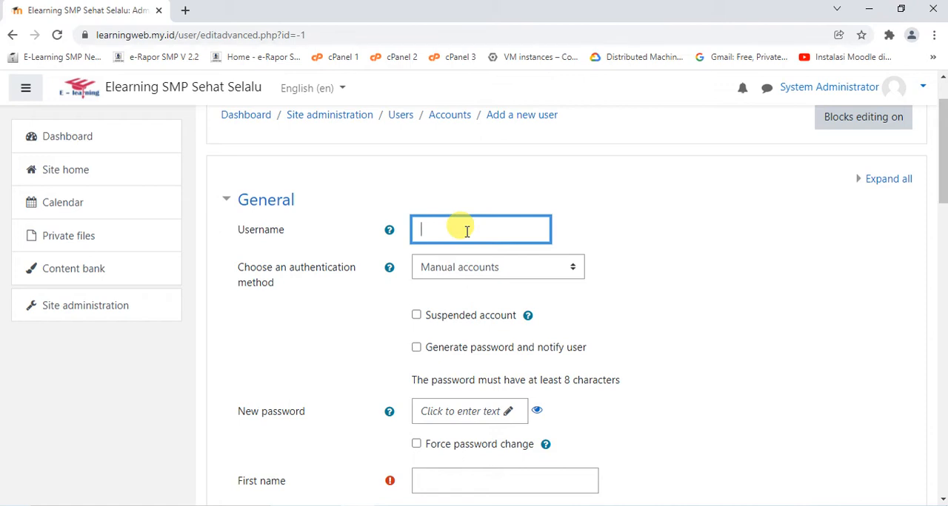
pyautogui.write('user001')
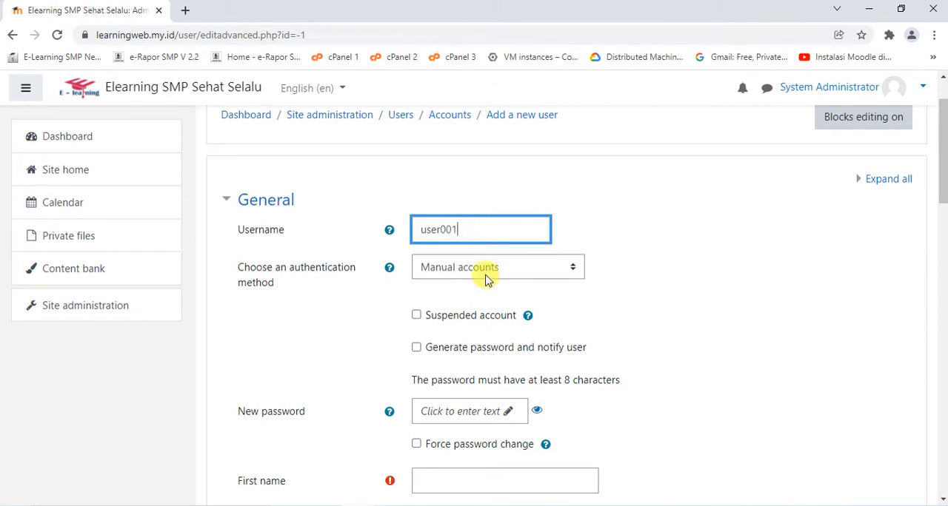
# Enter the new user's password, reveal it for checking, and continue to the first name
pyautogui.scroll(-2, 522, 296)
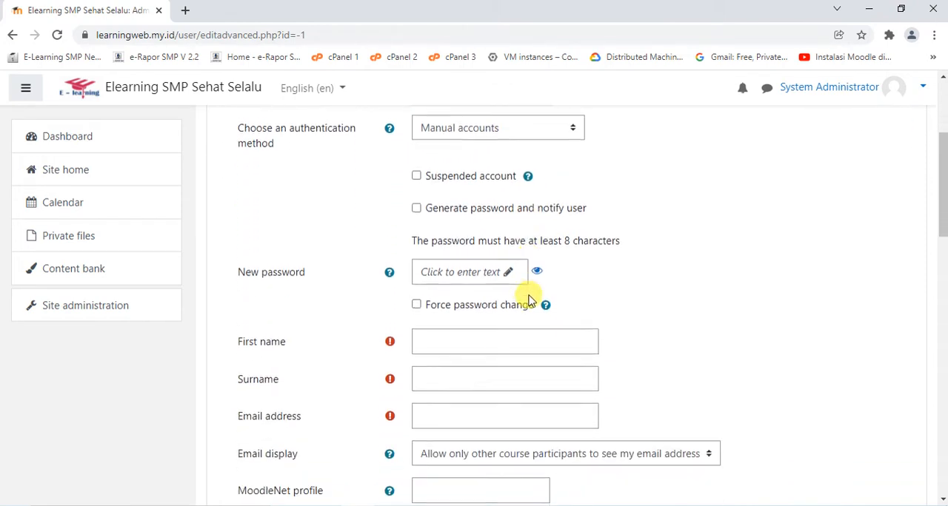
pyautogui.click(509, 273)
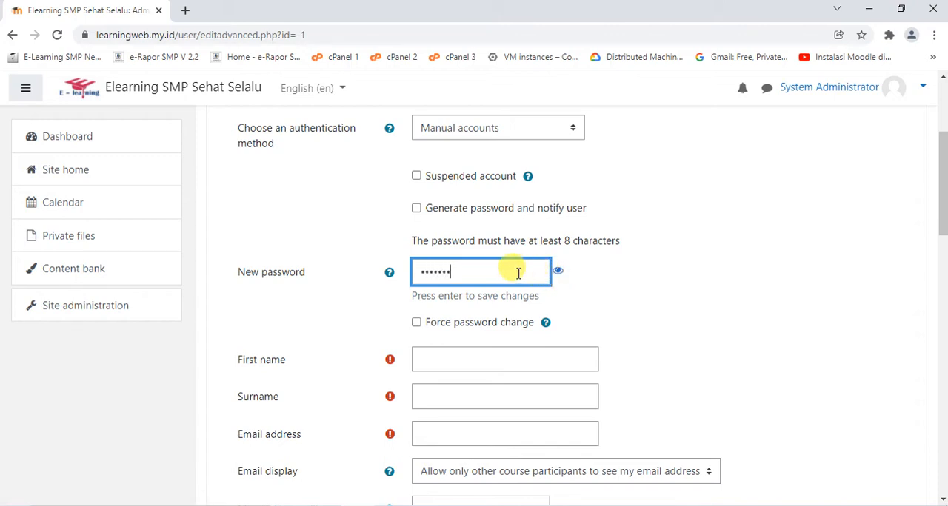
pyautogui.click(558, 272)
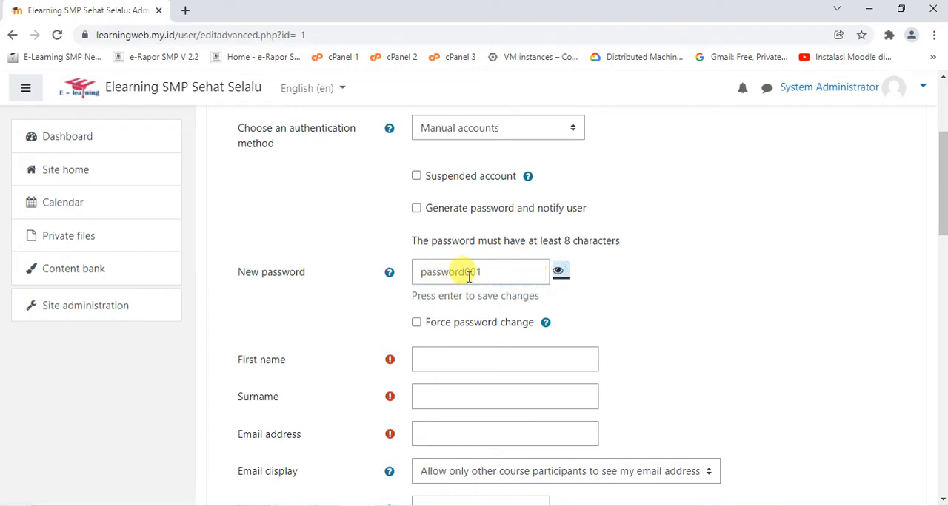
pyautogui.scroll(-1, 593, 290)
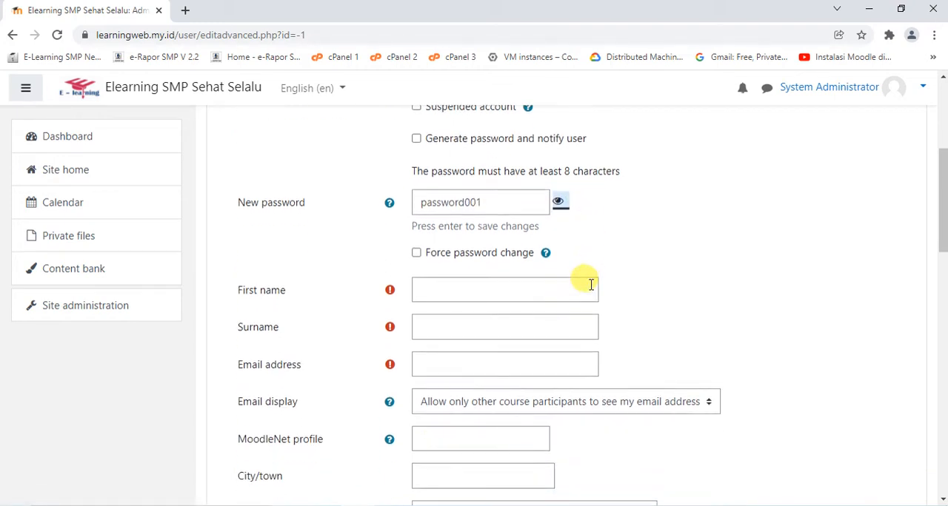
pyautogui.click(544, 289)
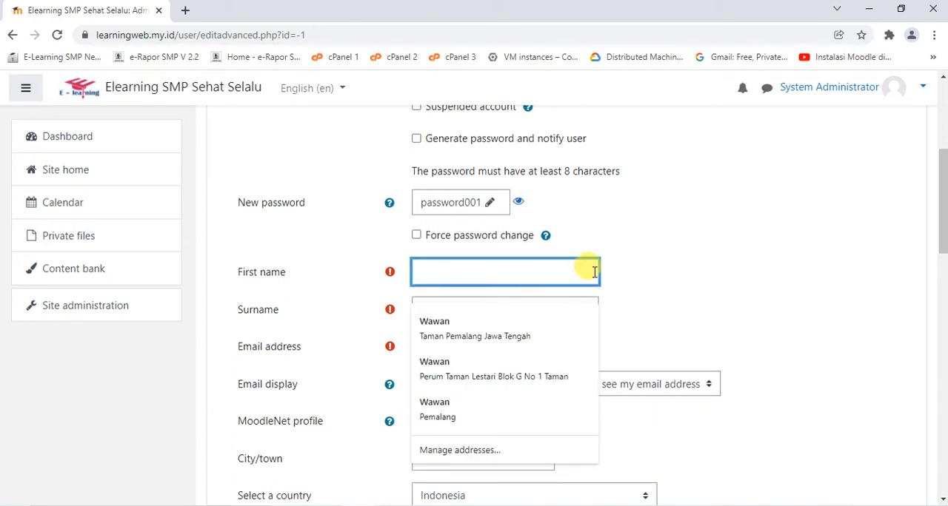
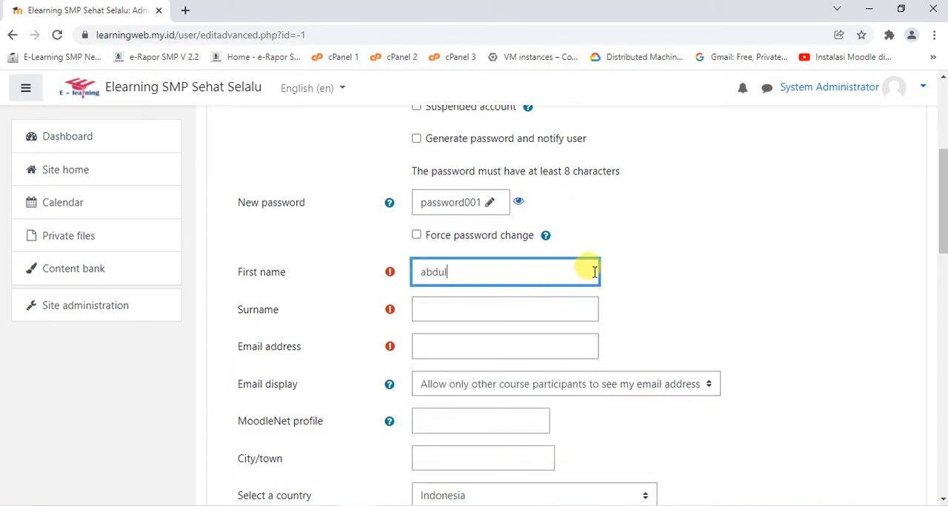
# Enter the new user's first name and surname
pyautogui.click(531, 306)
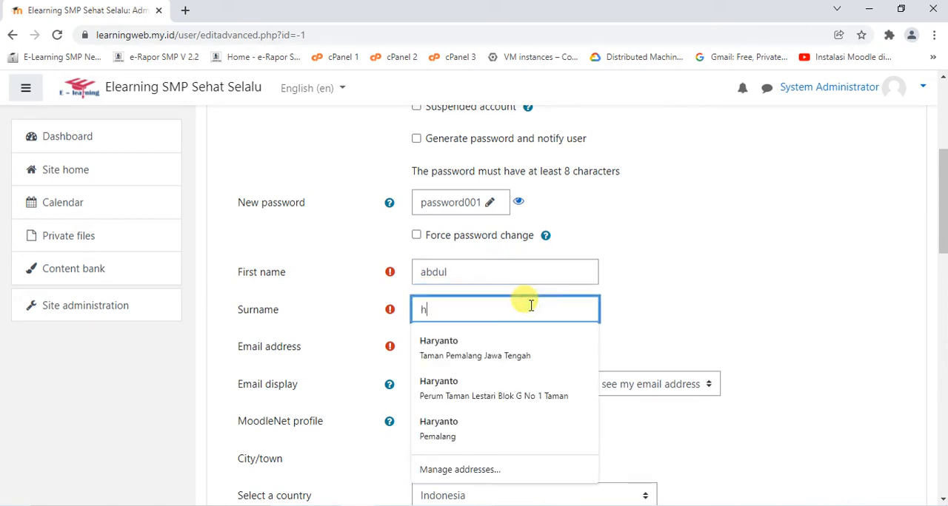
pyautogui.click(681, 330)
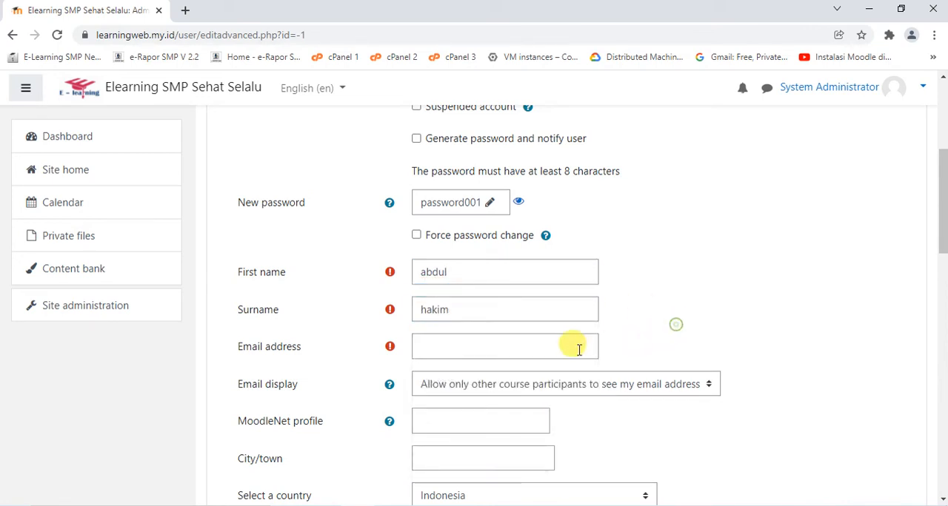
# Enter the new user's email address in the required email field
pyautogui.click(498, 348)
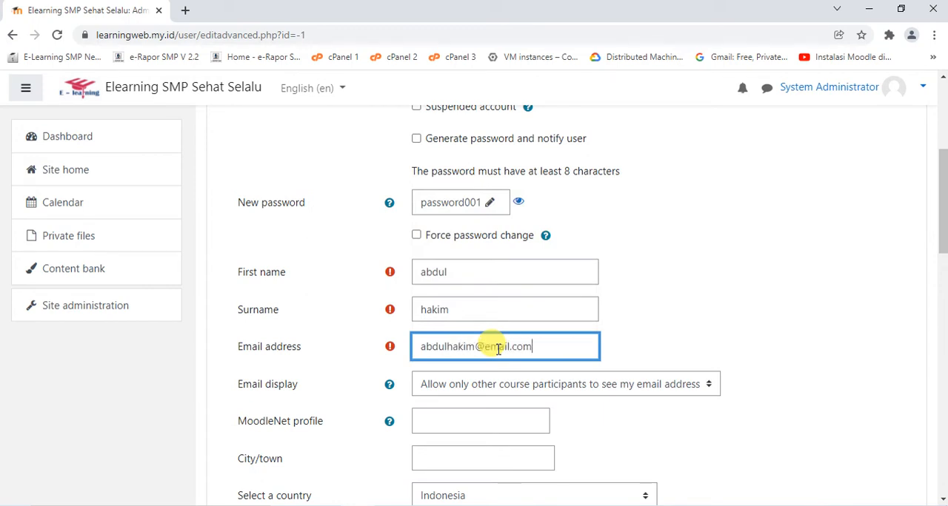
pyautogui.click(630, 324)
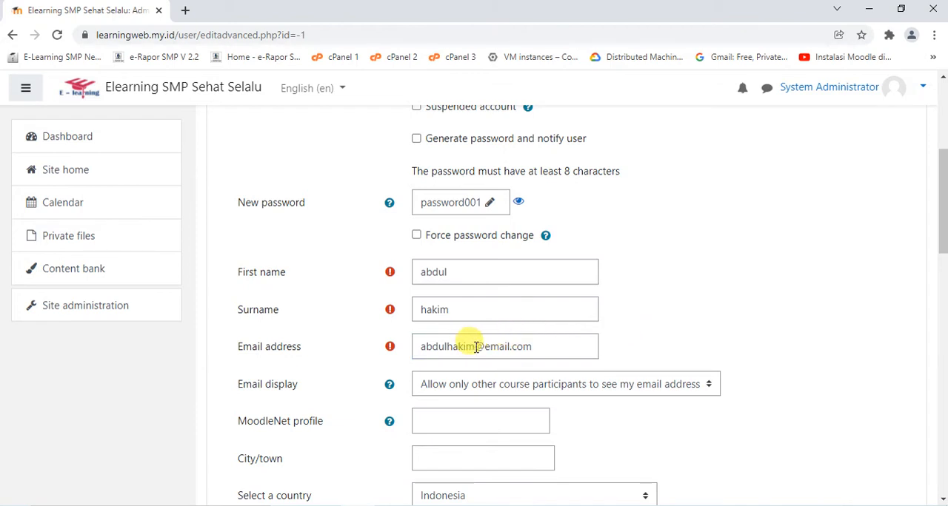
pyautogui.click(476, 347)
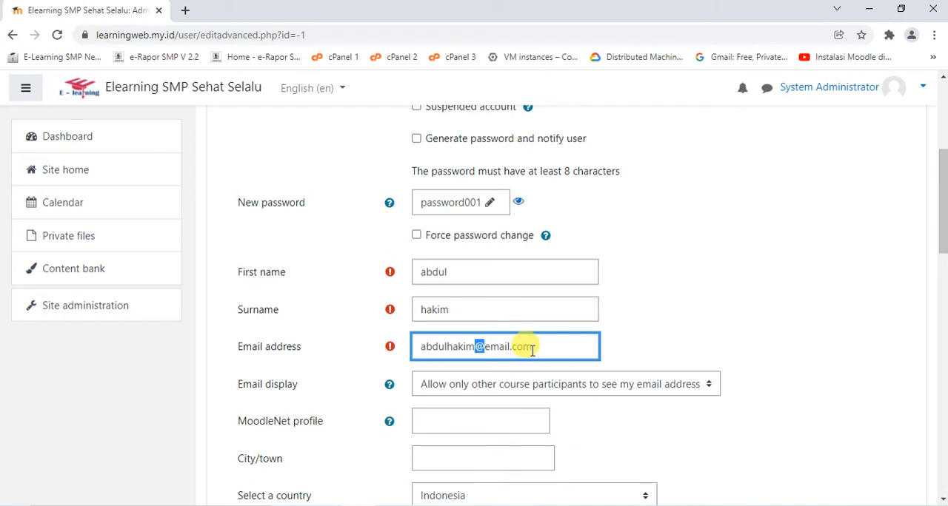
pyautogui.click(680, 334)
# Create the user, keeping the default country, language and remaining optional profile settings
pyautogui.scroll(-4, 680, 335)
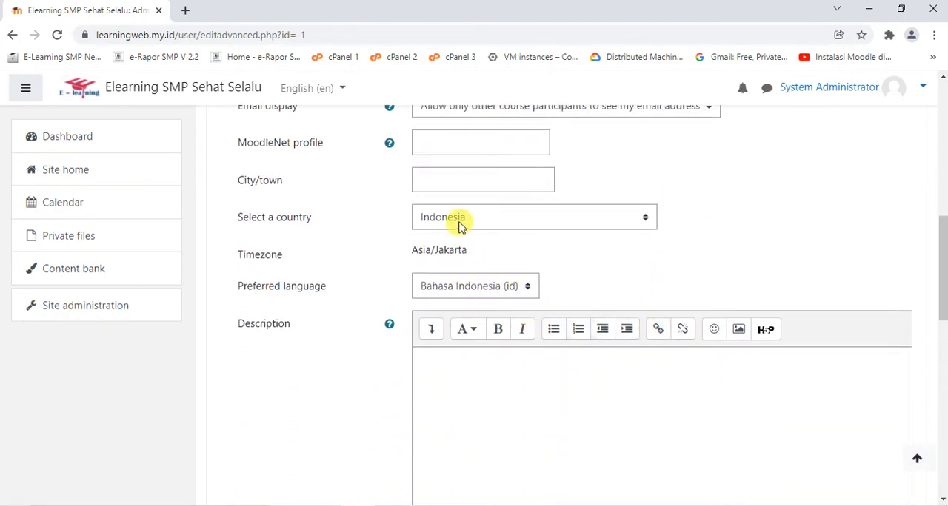
pyautogui.scroll(-4, 566, 289)
pyautogui.scroll(-5, 567, 292)
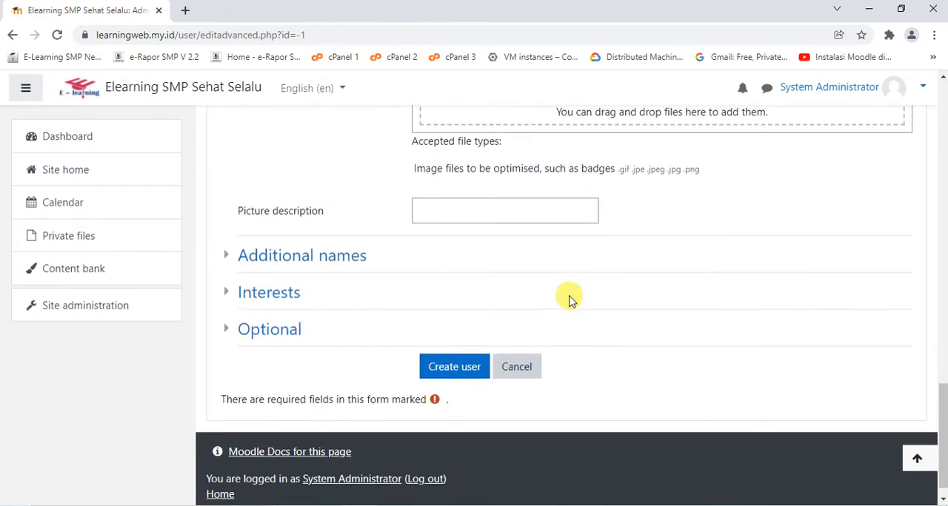
pyautogui.click(444, 367)
pyautogui.scroll(-1, 600, 282)
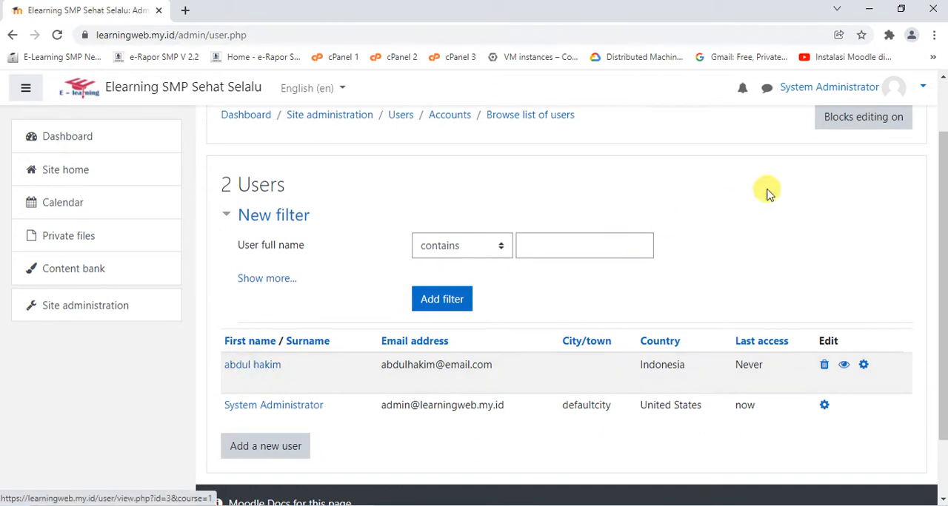
pyautogui.click(792, 90)
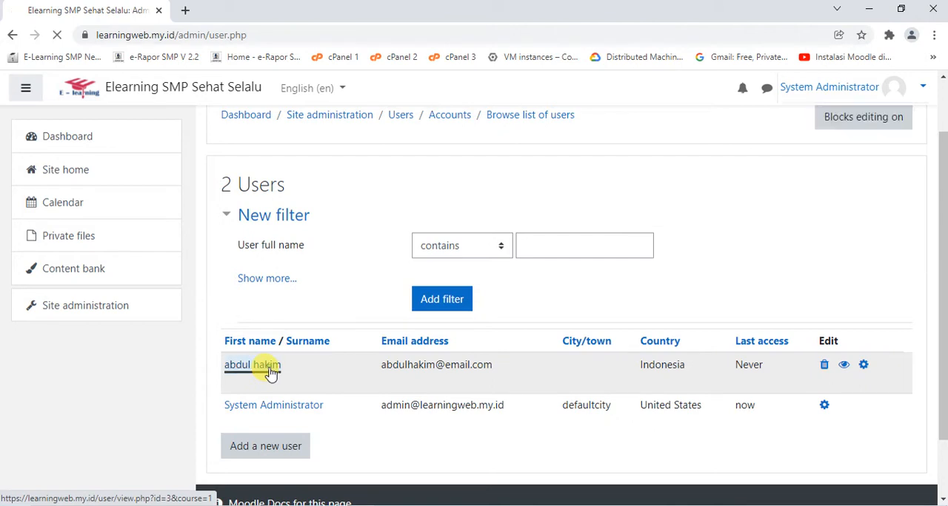
# Open the new user's profile from the user list and check the account details in its edit form
pyautogui.click(268, 366)
pyautogui.scroll(-3, 482, 254)
pyautogui.scroll(3, 488, 261)
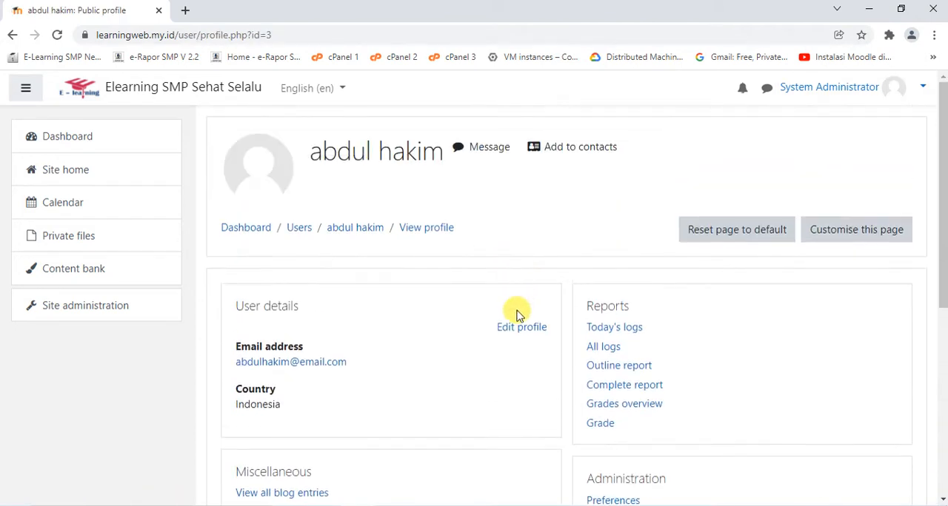
pyautogui.click(518, 326)
pyautogui.scroll(-2, 508, 265)
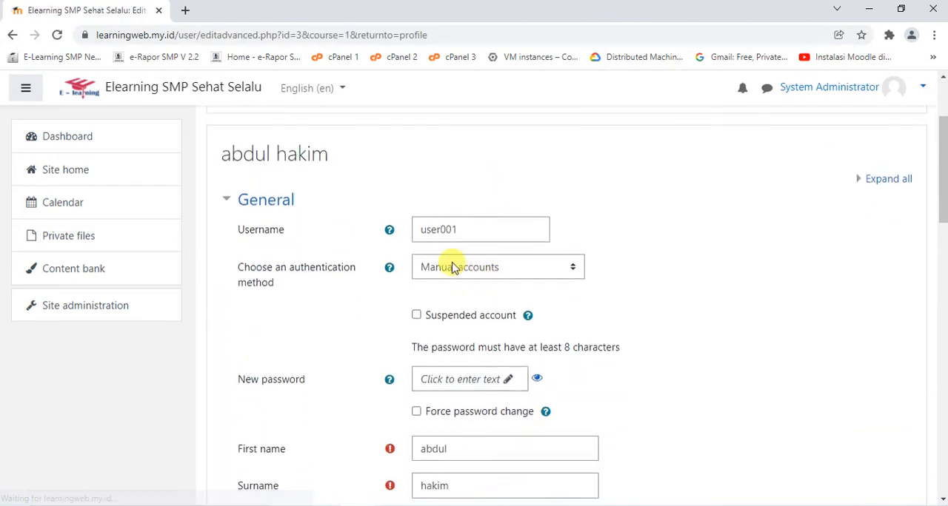
# Log out of the administrator account and log in as user001 with the account's password
pyautogui.click(842, 94)
pyautogui.click(850, 235)
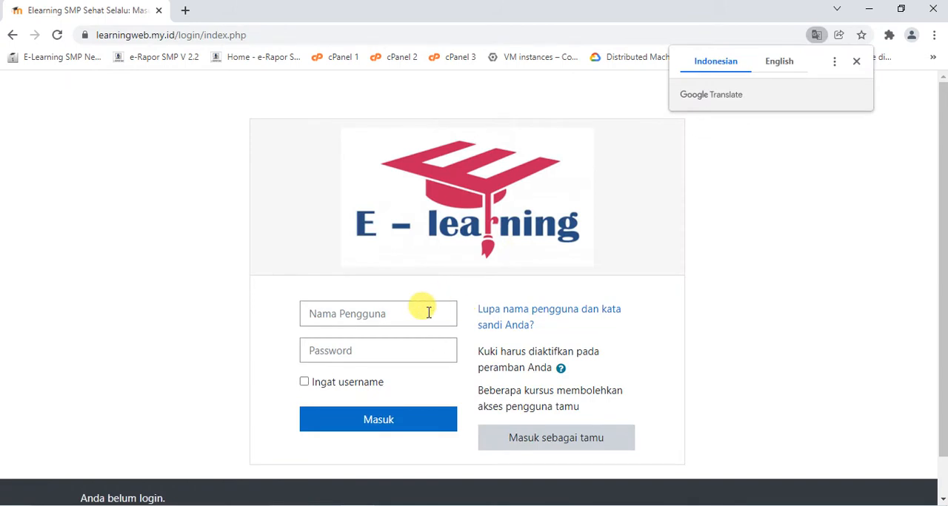
pyautogui.click(428, 312)
pyautogui.write('user001')
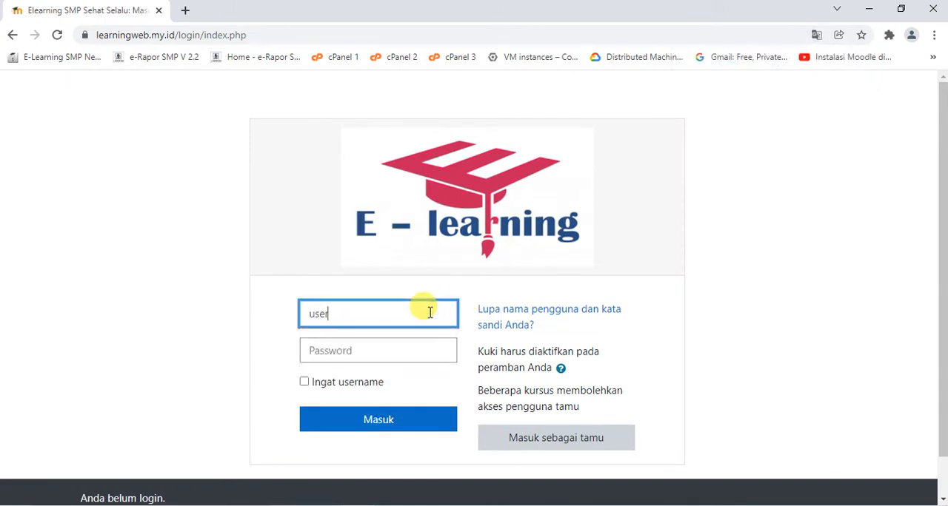
pyautogui.click(371, 354)
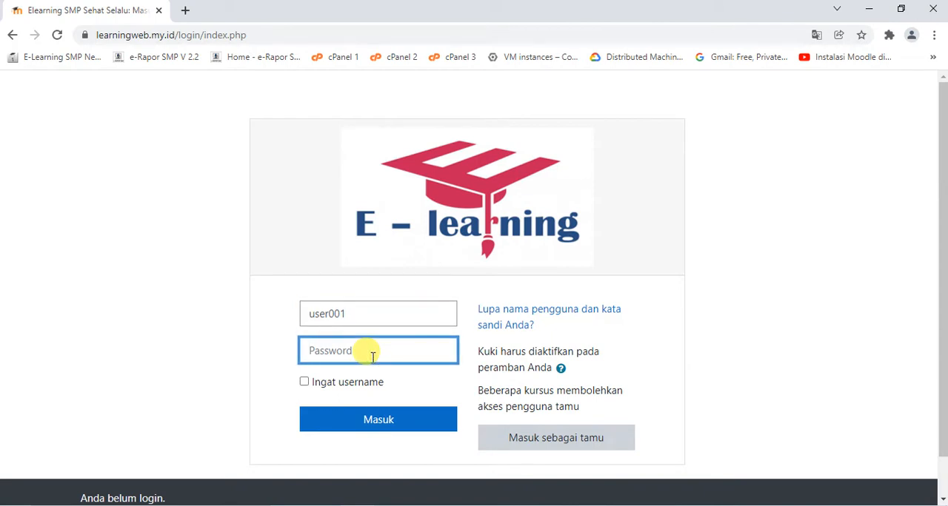
pyautogui.write('us')
pyautogui.click(387, 419)
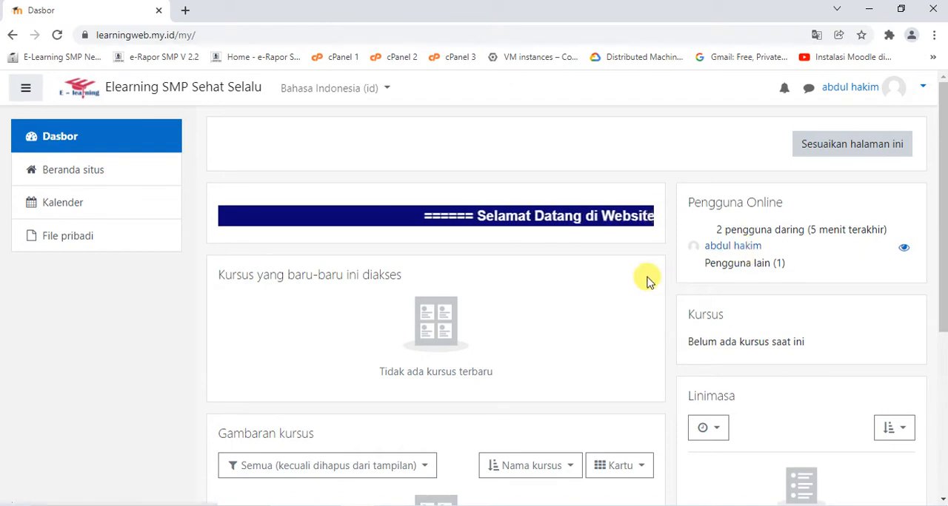
# Look over the new user's dashboard and log out of the account
pyautogui.scroll(-4, 646, 281)
pyautogui.scroll(2, 646, 281)
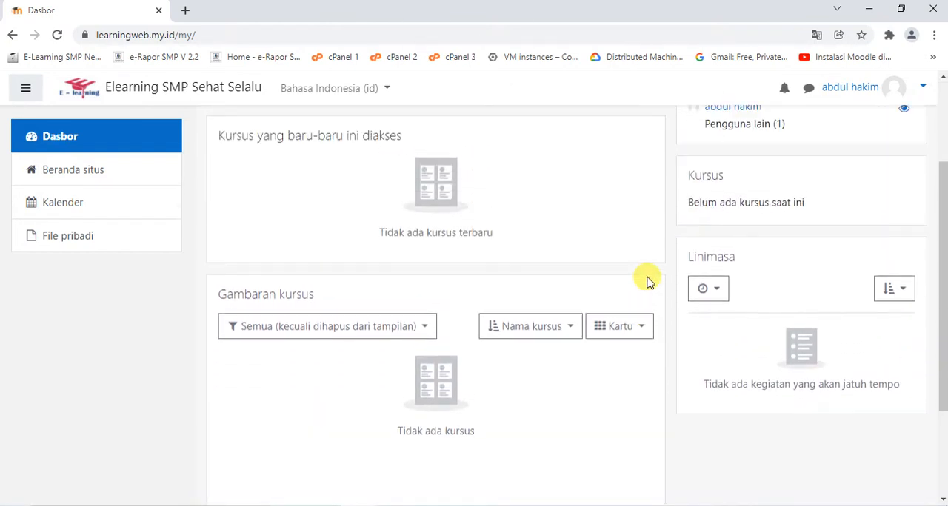
pyautogui.scroll(2, 646, 281)
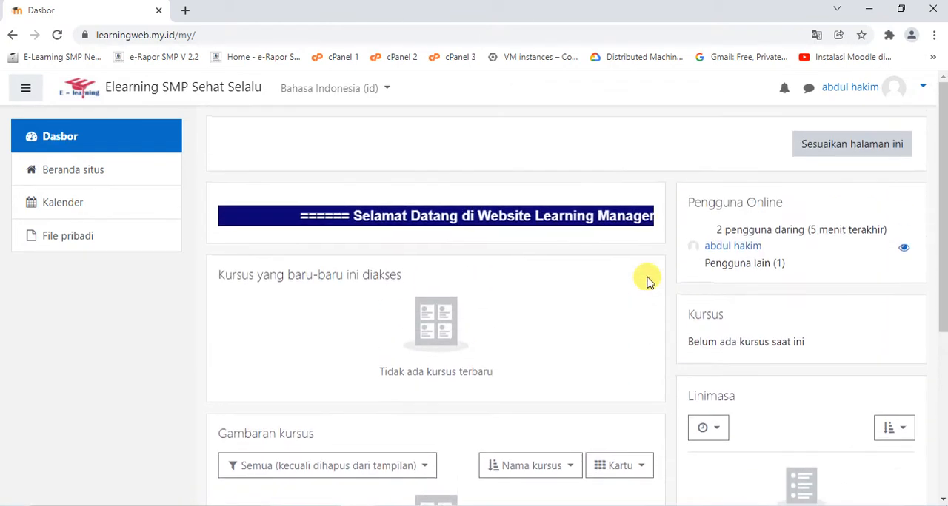
pyautogui.click(847, 92)
pyautogui.click(832, 248)
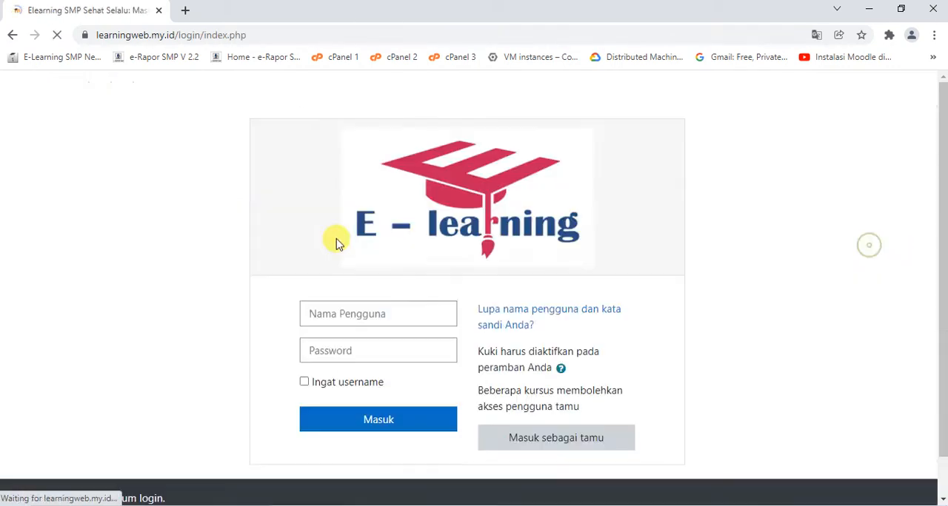
# Log back in as admin with the administrator password
pyautogui.write('asd')
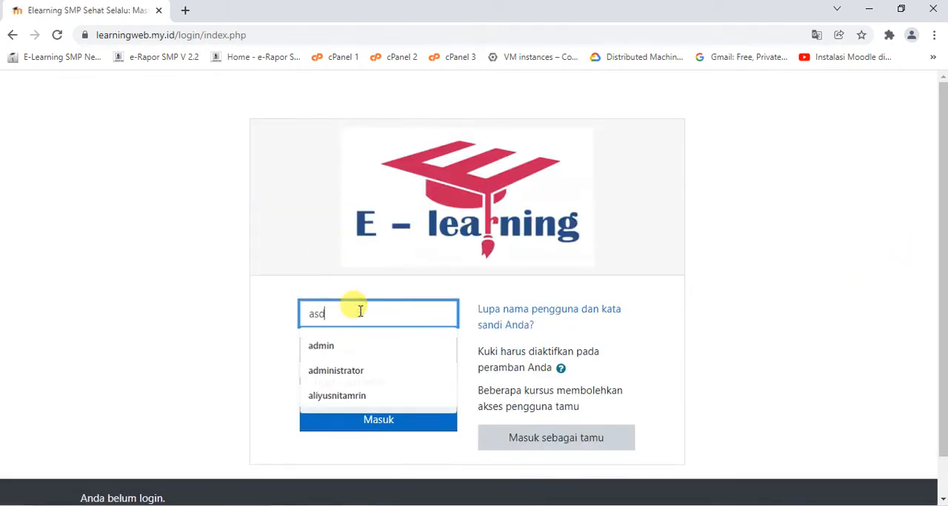
pyautogui.press('BackSpace')
pyautogui.press('BackSpace')
pyautogui.write('dmin')
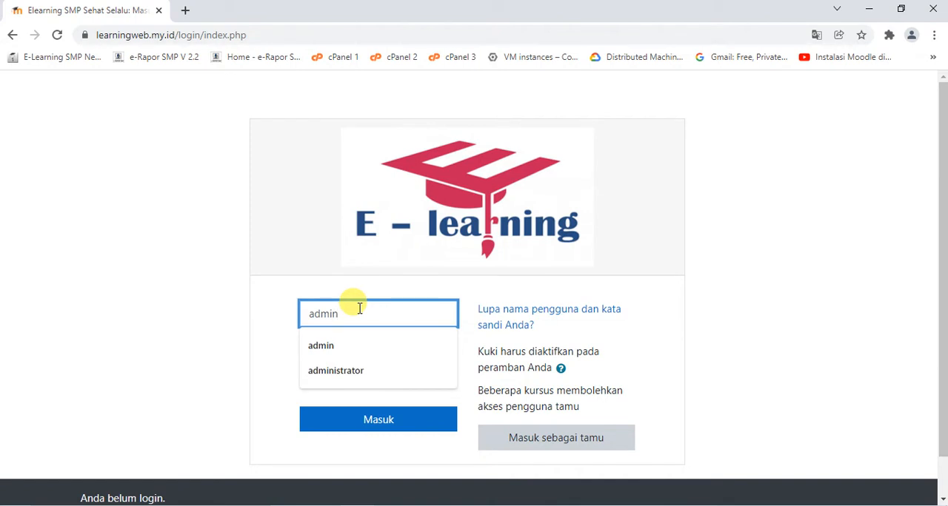
pyautogui.press('Tab')
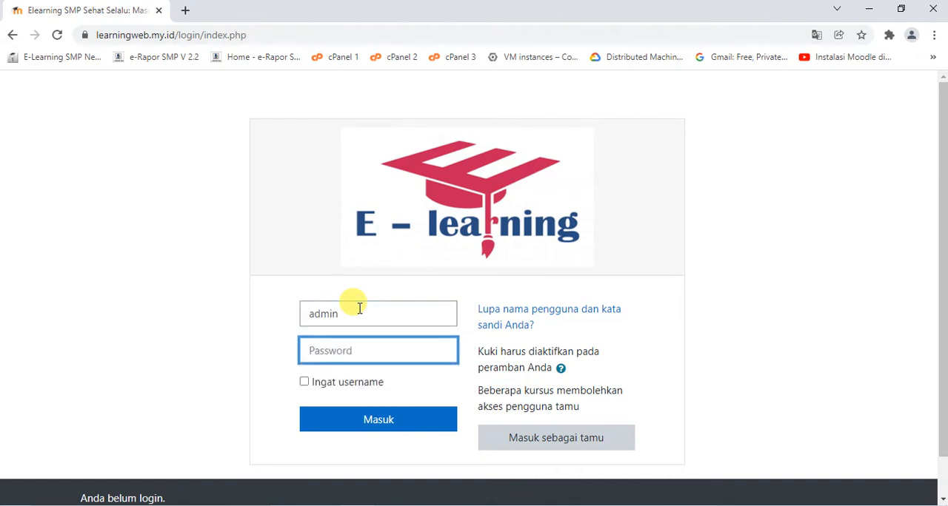
pyautogui.write('a')
pyautogui.press('Return')
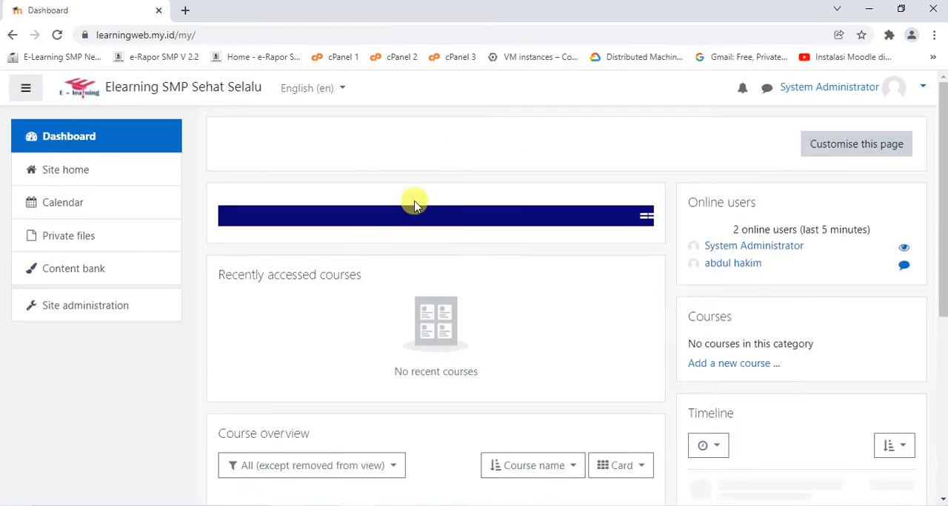
# Open the user account settings in the site administration
pyautogui.click(101, 308)
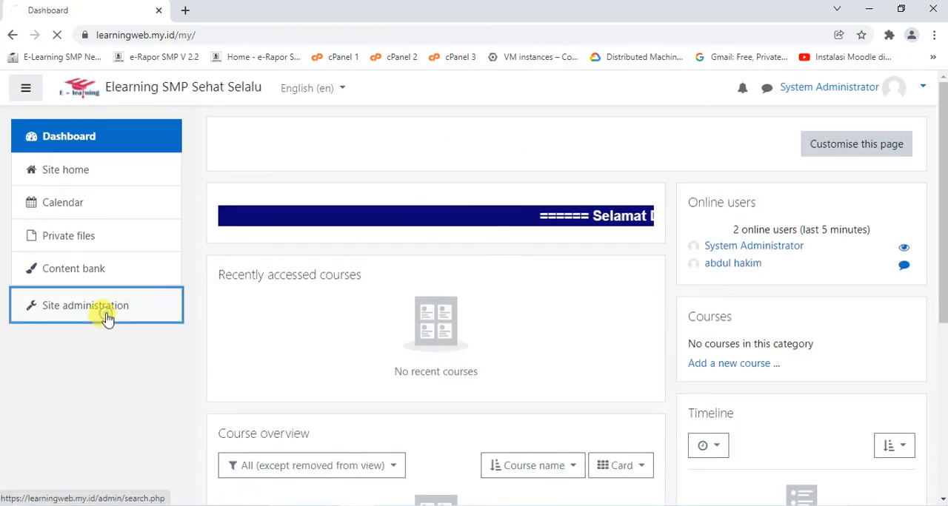
pyautogui.click(358, 397)
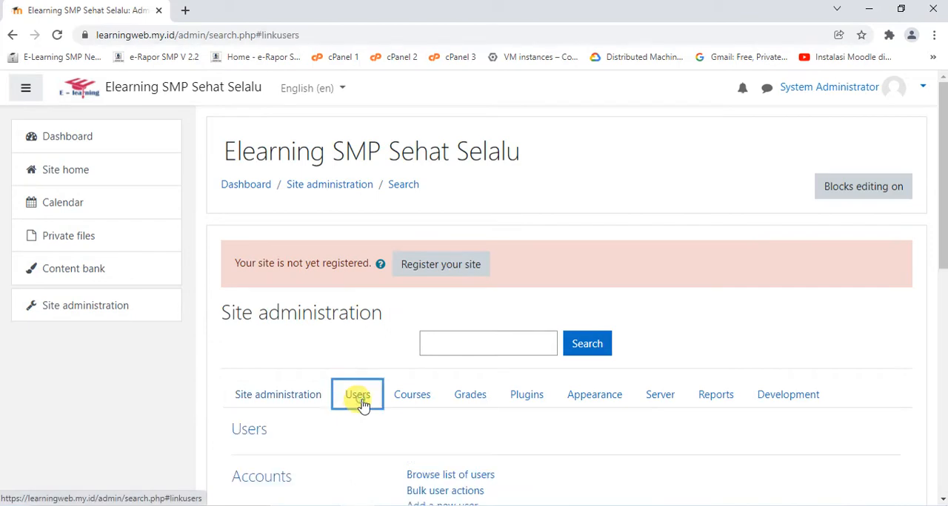
pyautogui.scroll(-3, 465, 346)
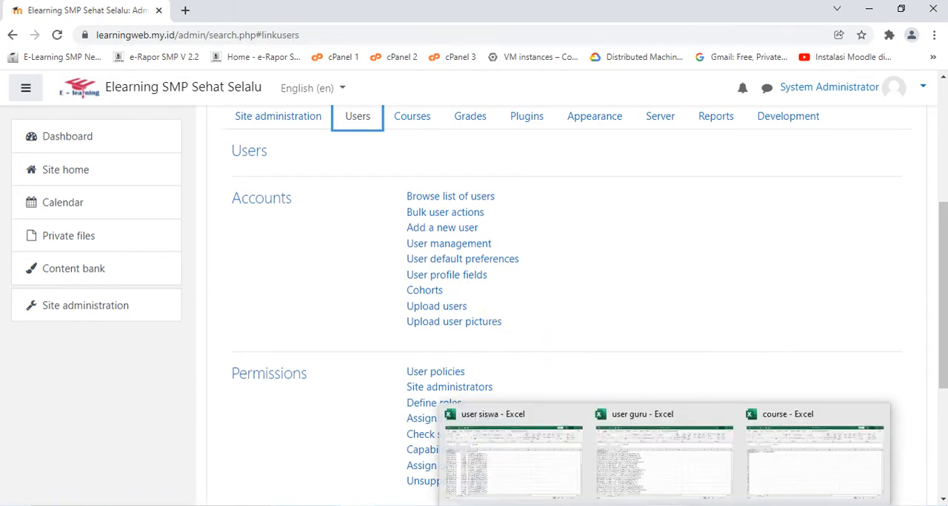
# Switch to the user siswa workbook in Excel and widen columns A to E to fit their contents
pyautogui.click(558, 482)
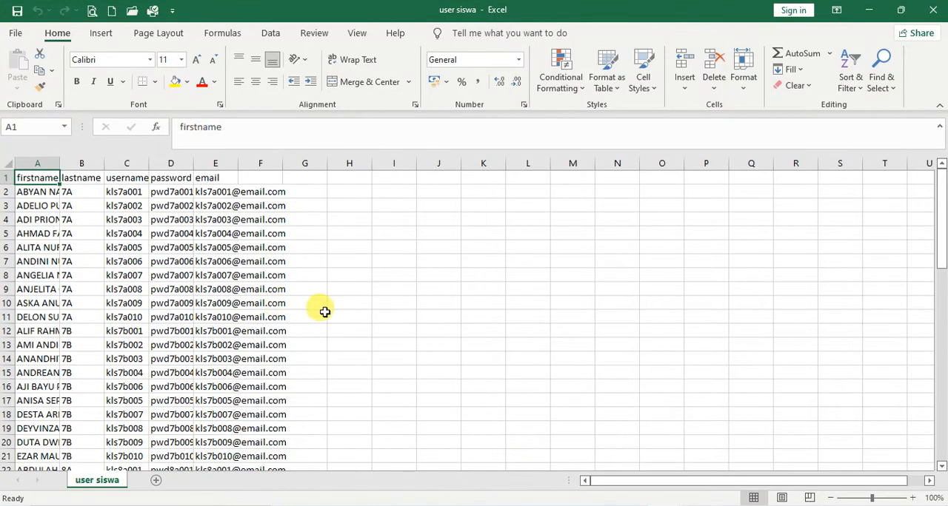
pyautogui.moveTo(58, 163); pyautogui.dragTo(481, 163)
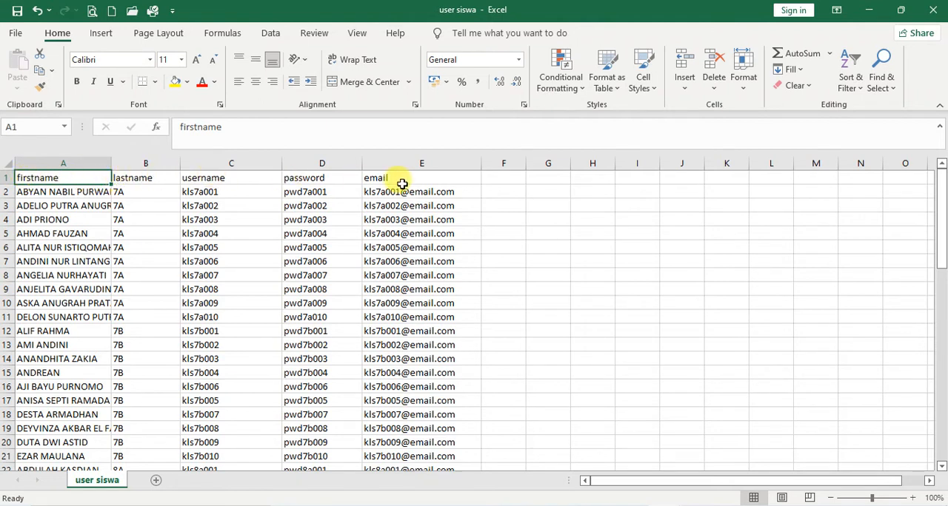
pyautogui.moveTo(112, 166); pyautogui.dragTo(112, 166)
pyautogui.doubleClick(111, 166)
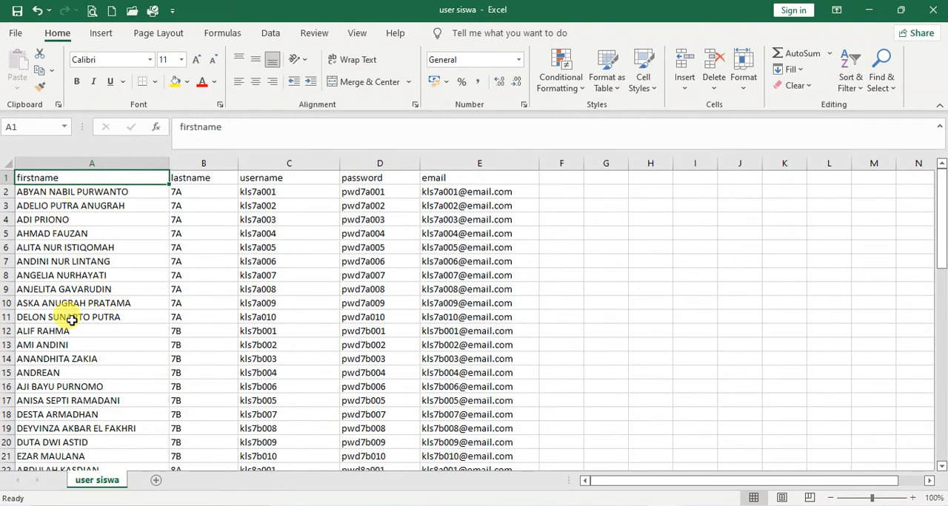
# Examine the student list in the user siswa sheet, checking the firstname entries and the class given as lastname for each student
pyautogui.scroll(-13, 132, 278)
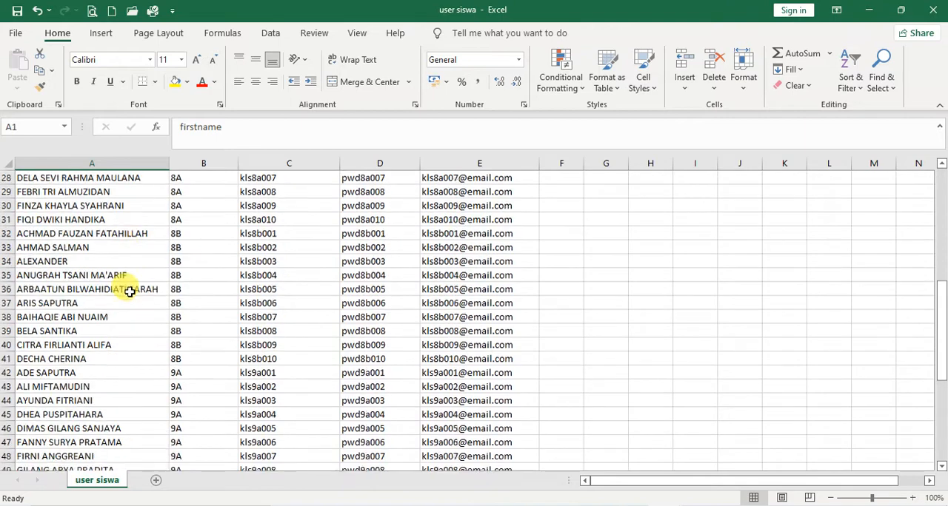
pyautogui.scroll(-3, 129, 291)
pyautogui.scroll(11, 126, 290)
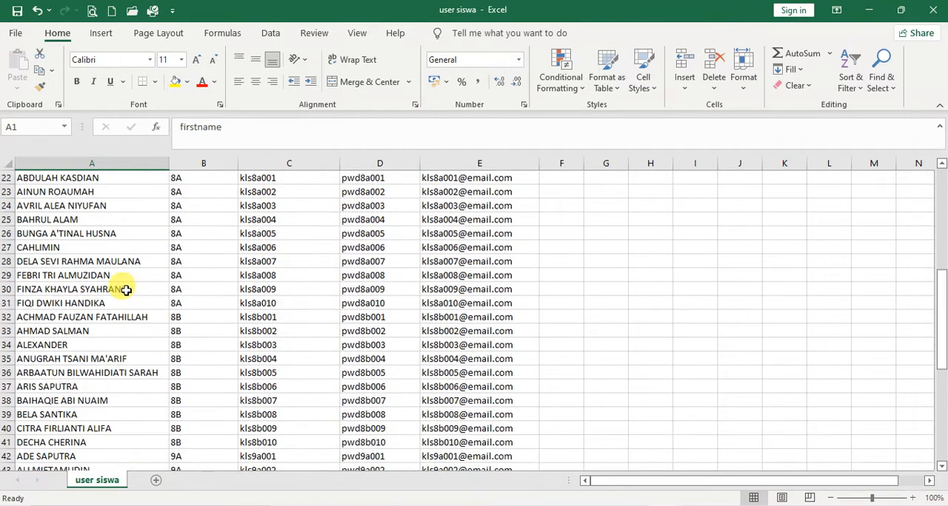
pyautogui.scroll(5, 126, 290)
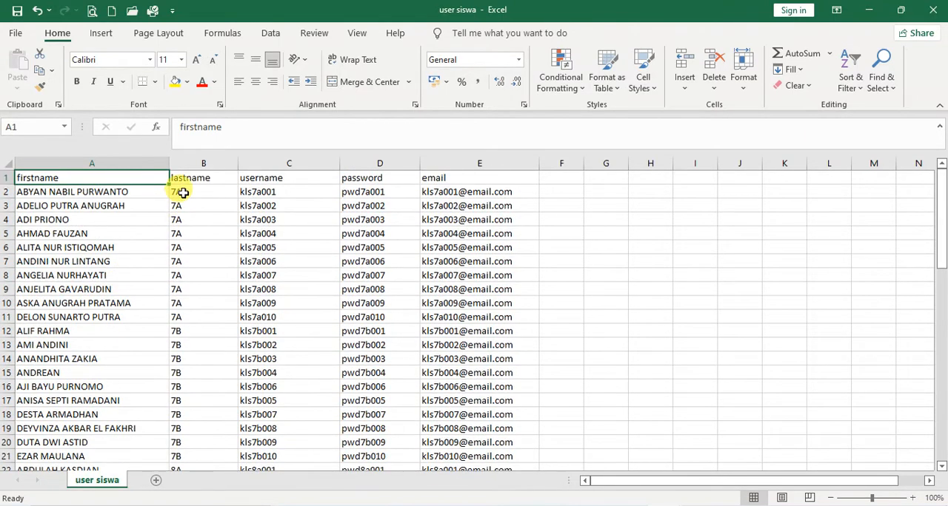
pyautogui.scroll(-1, 190, 254)
pyautogui.scroll(-7, 191, 254)
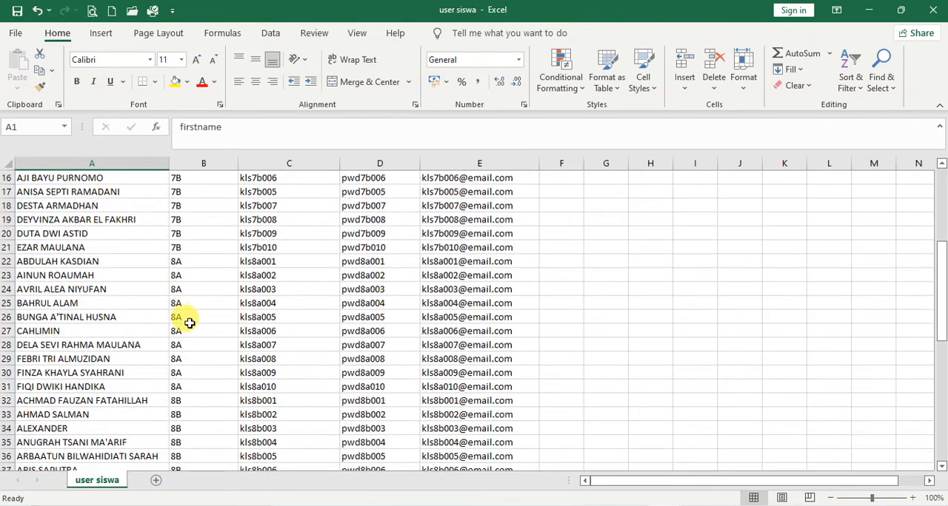
pyautogui.scroll(-4, 189, 332)
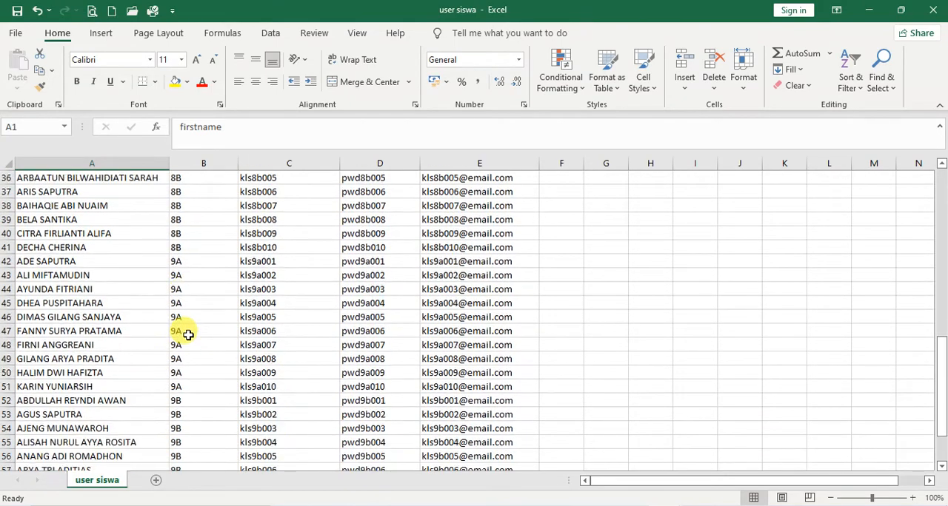
pyautogui.scroll(-2, 185, 355)
pyautogui.scroll(14, 188, 374)
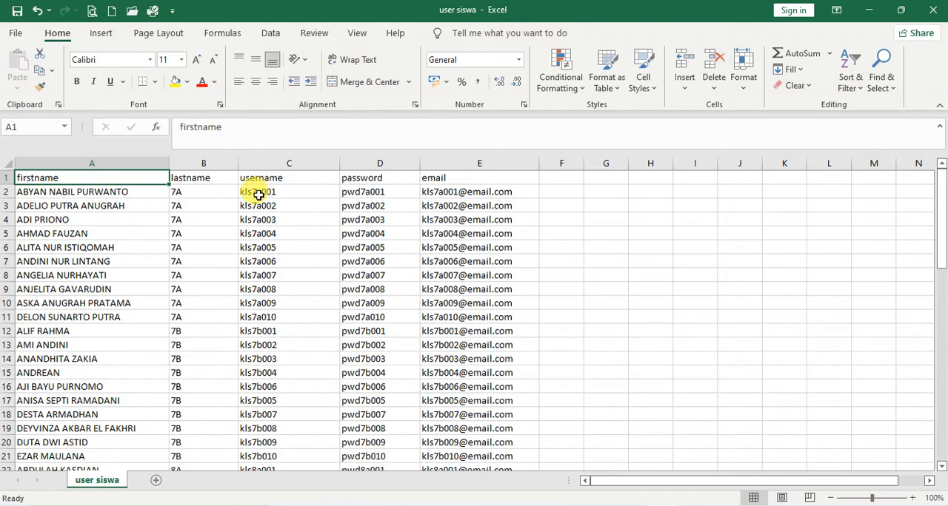
# Examine the username, password and email columns for the students of all classes in the user siswa sheet
pyautogui.click(255, 194)
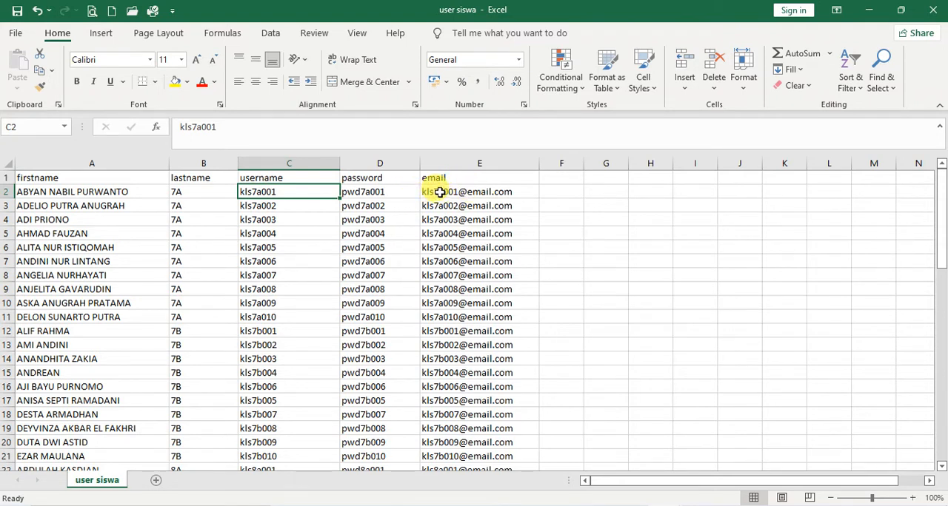
pyautogui.scroll(-11, 474, 285)
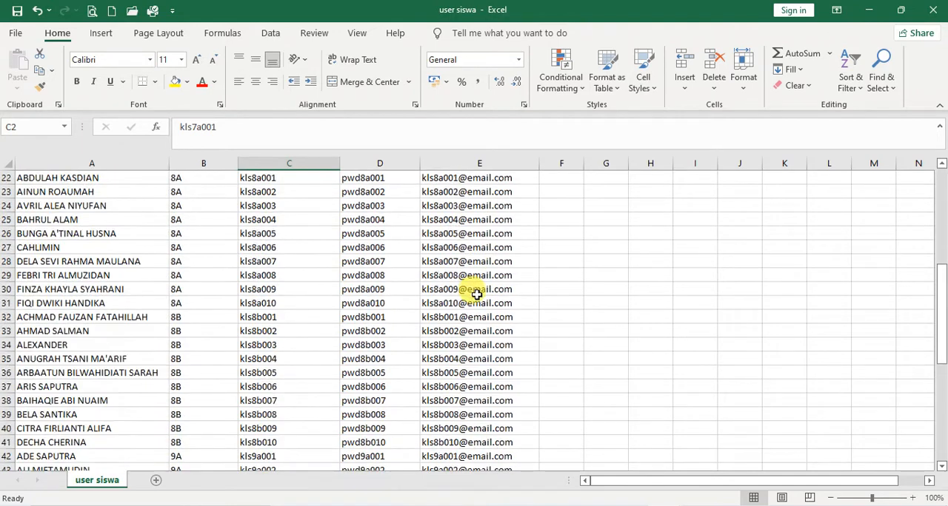
pyautogui.scroll(-5, 476, 293)
pyautogui.scroll(12, 474, 290)
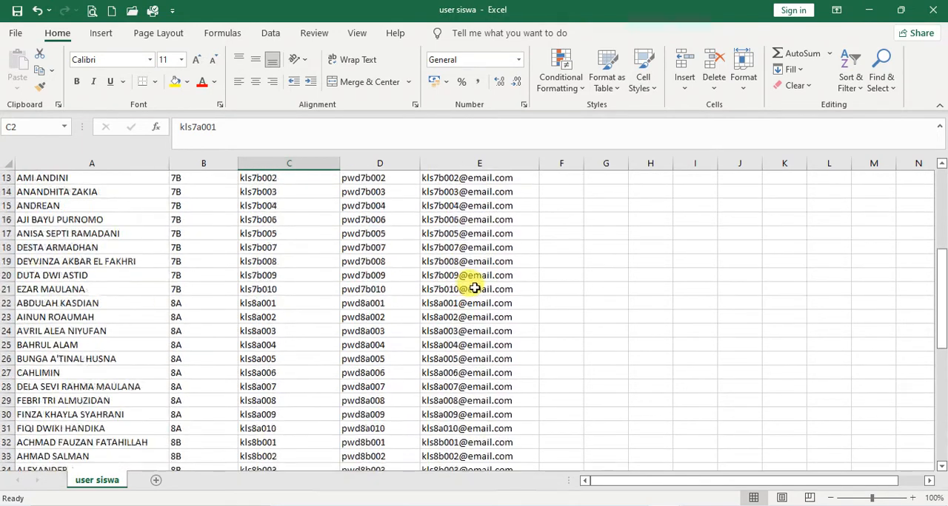
pyautogui.scroll(4, 473, 288)
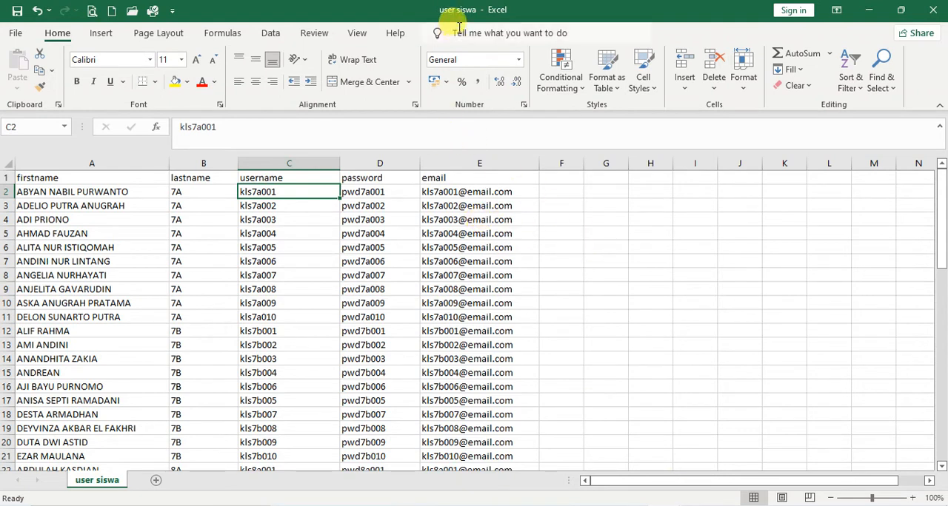
# Switch to the user guru workbook and widen columns A to E so the teacher data is readable
pyautogui.moveTo(664, 505)
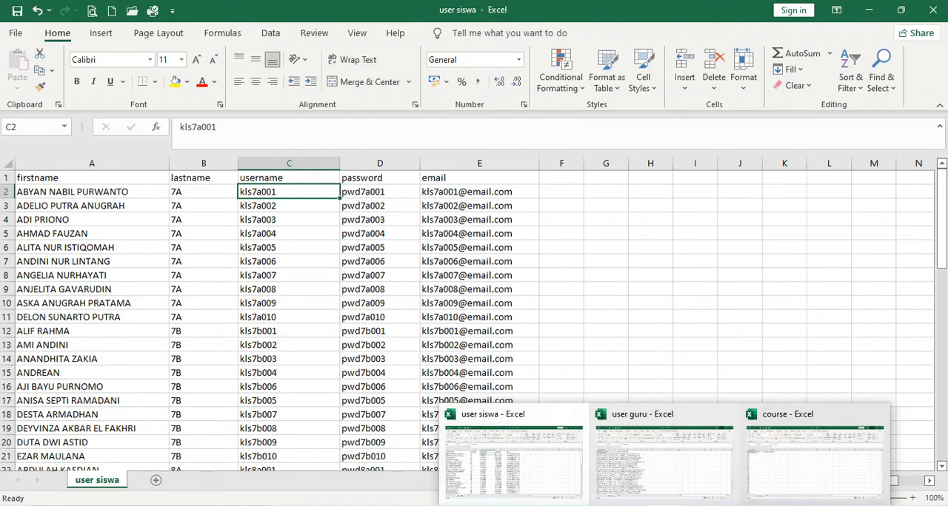
pyautogui.click(643, 461)
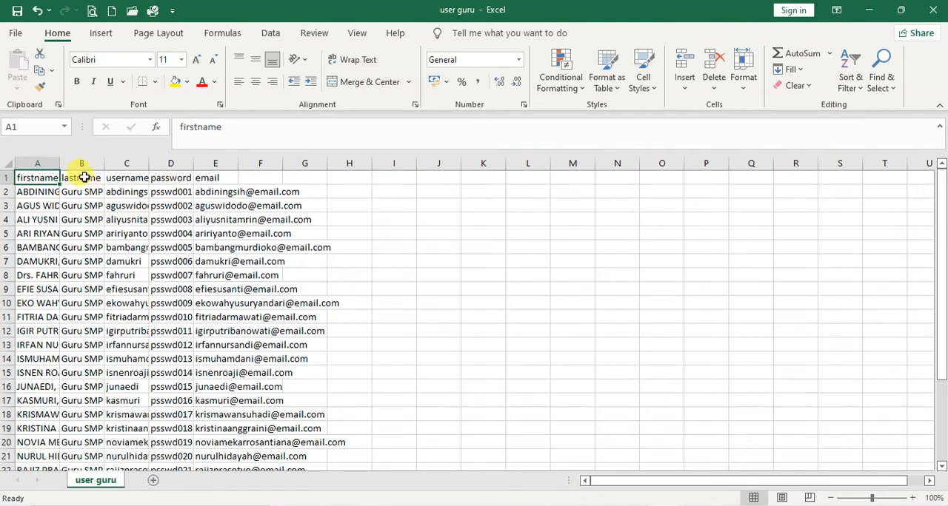
pyautogui.moveTo(64, 163); pyautogui.dragTo(561, 163)
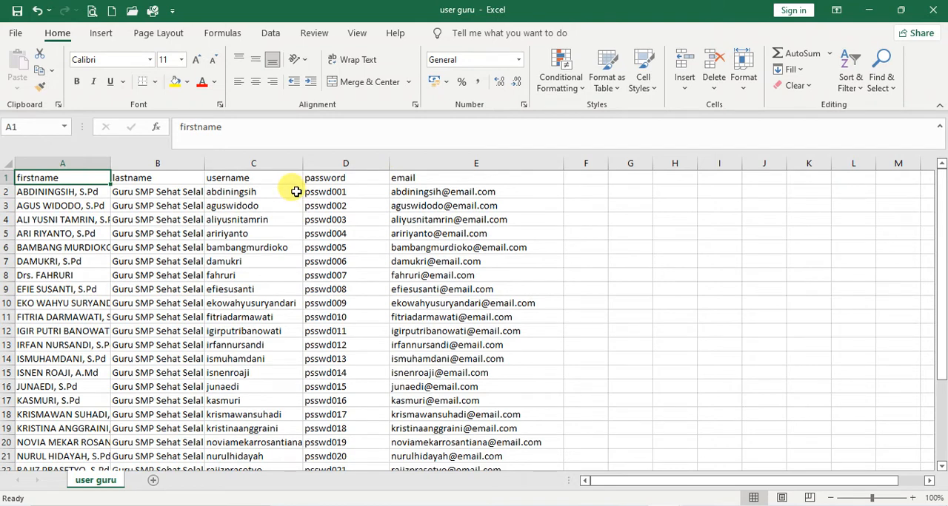
# Compare the lastname entries in the user guru sheet with those in user siswa, and return to user guru
pyautogui.click(128, 194)
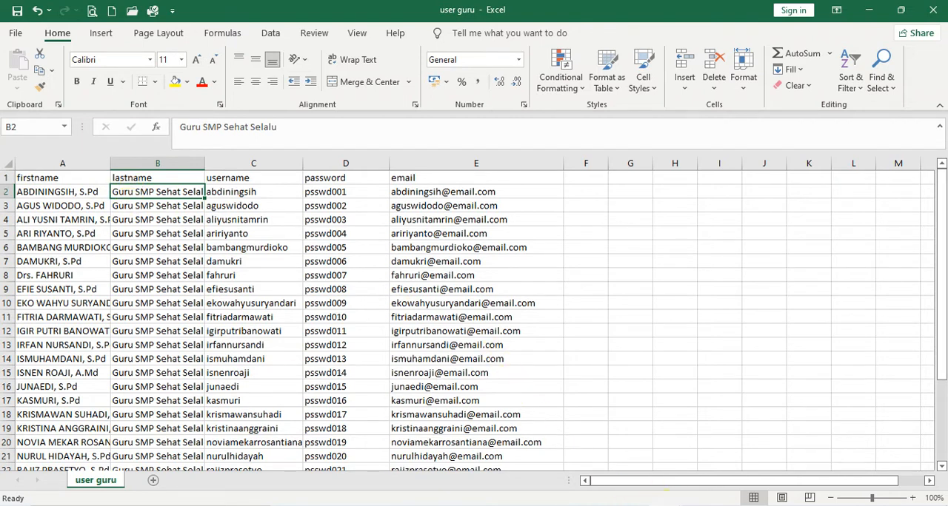
pyautogui.click(665, 505)
pyautogui.click(562, 486)
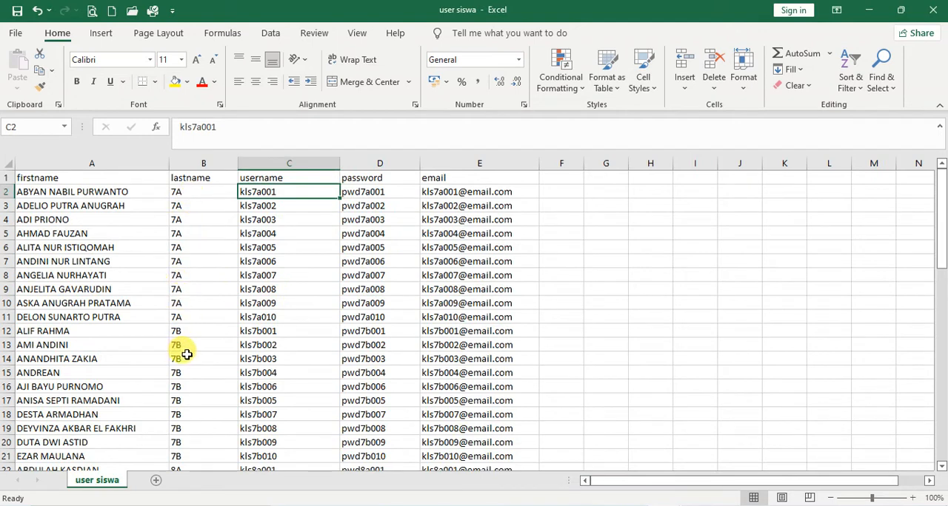
pyautogui.moveTo(666, 505)
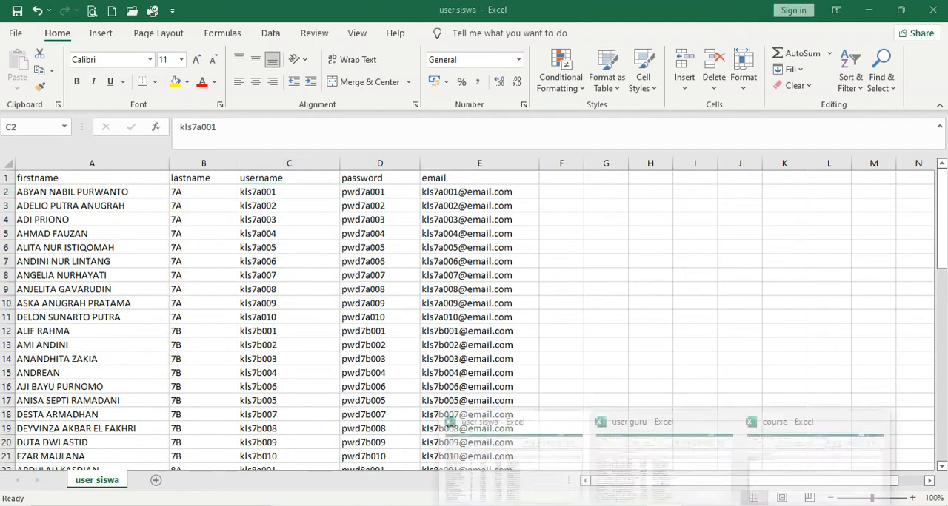
pyautogui.click(664, 467)
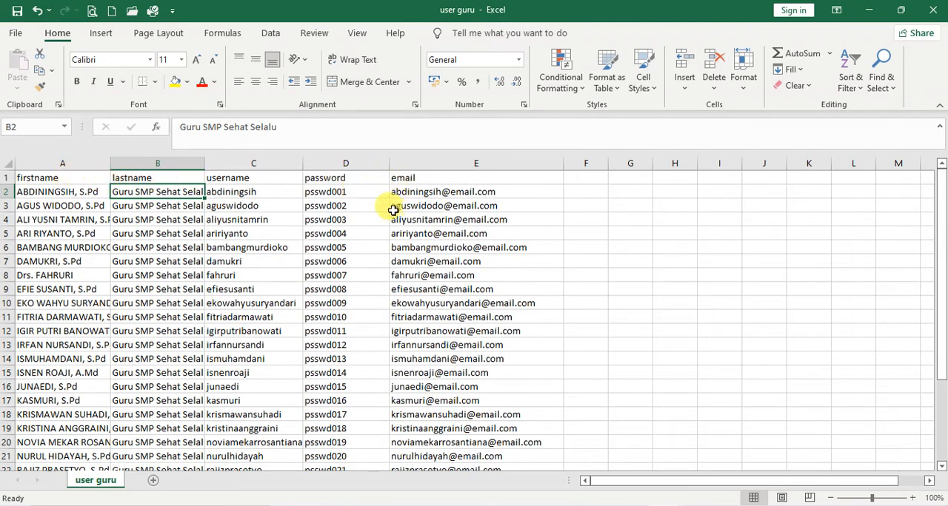
# View the Save As locations for the user guru workbook, and widen the Type column in the LMS folder to read the file types
pyautogui.click(16, 34)
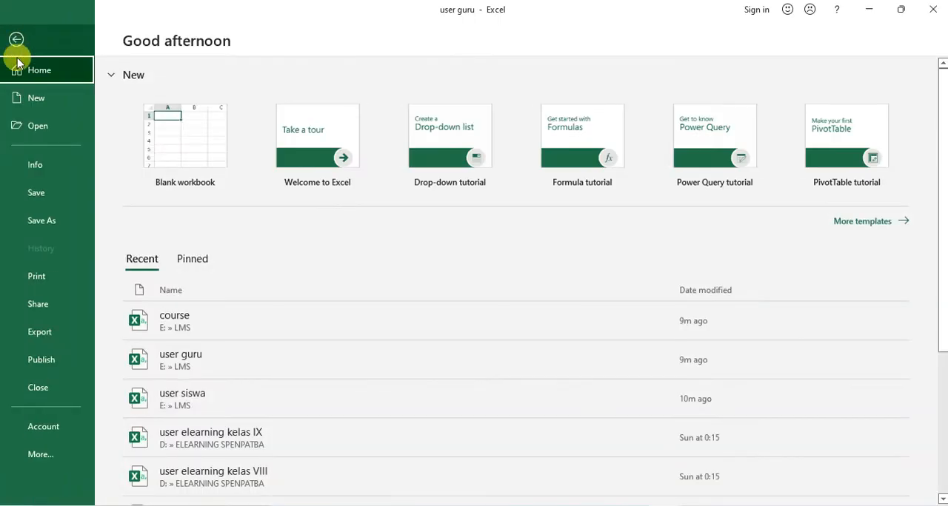
pyautogui.click(40, 221)
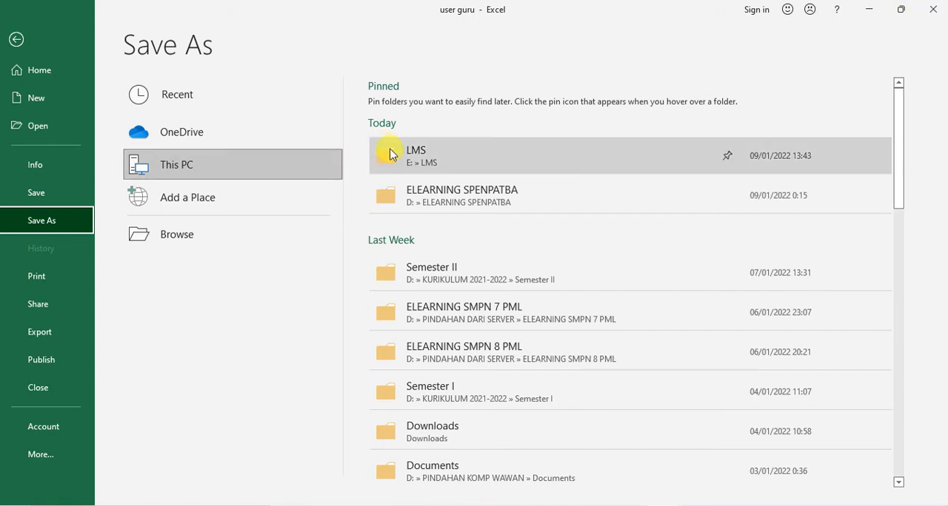
pyautogui.click(934, 14)
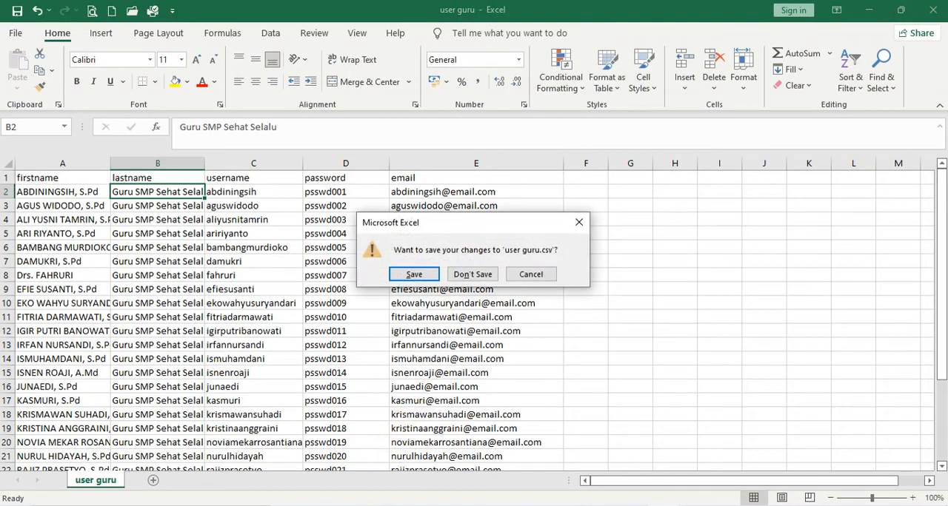
pyautogui.press('n')
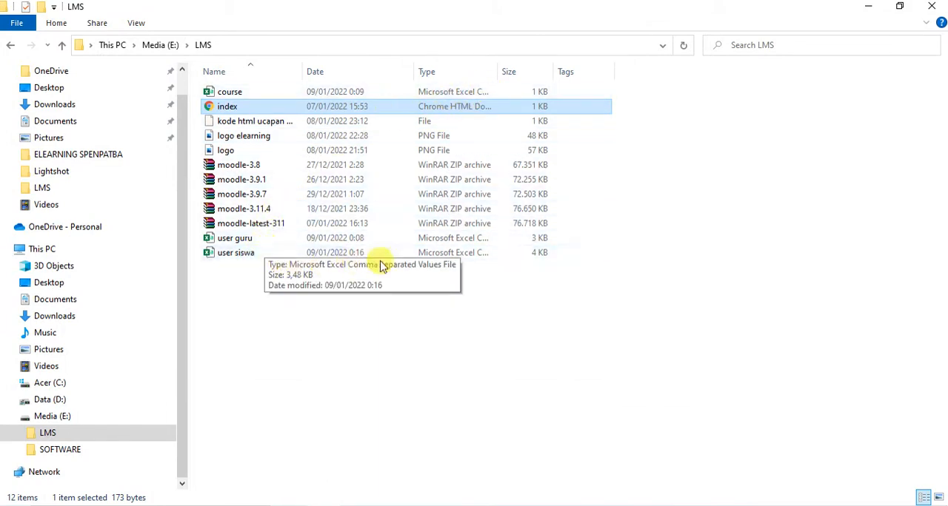
pyautogui.moveTo(497, 72); pyautogui.dragTo(675, 71)
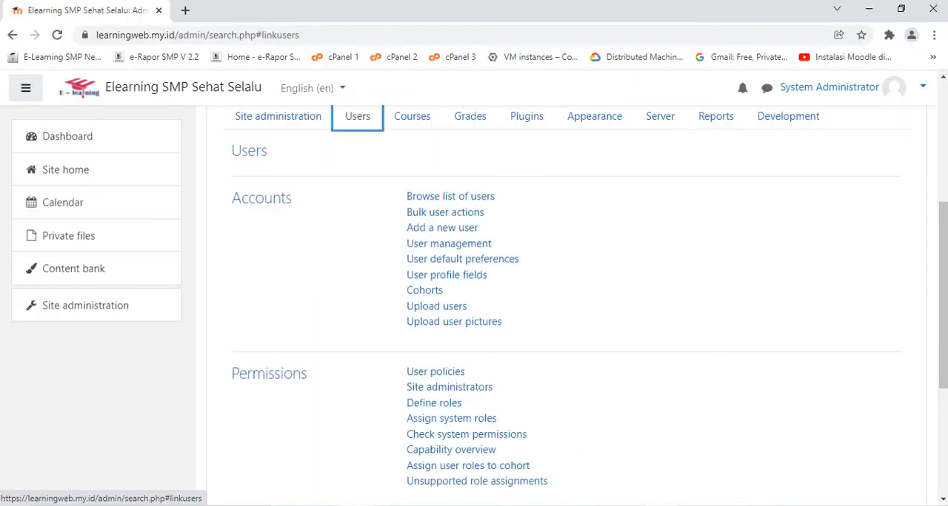
# Close the user siswa, user guru and course workbooks, saving the changes to the user lists
pyautogui.click(665, 505)
pyautogui.moveTo(580, 421)
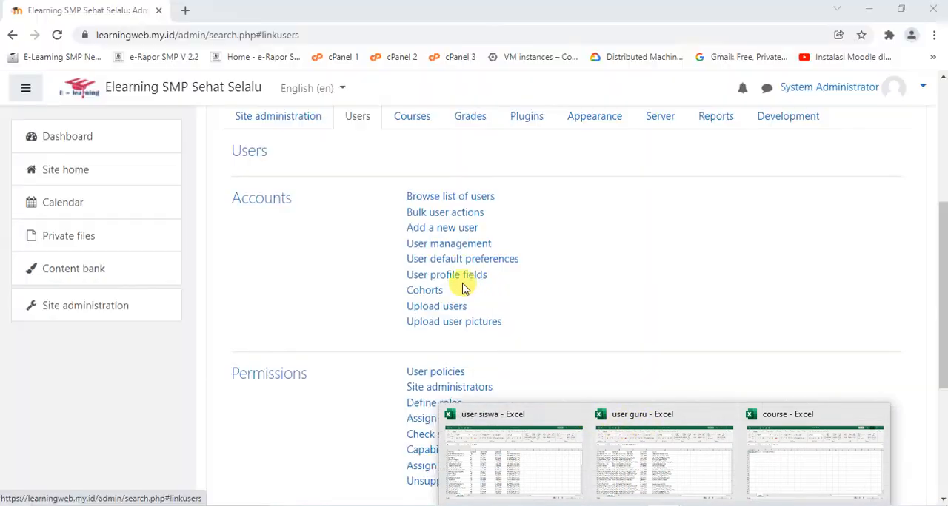
pyautogui.click(534, 428)
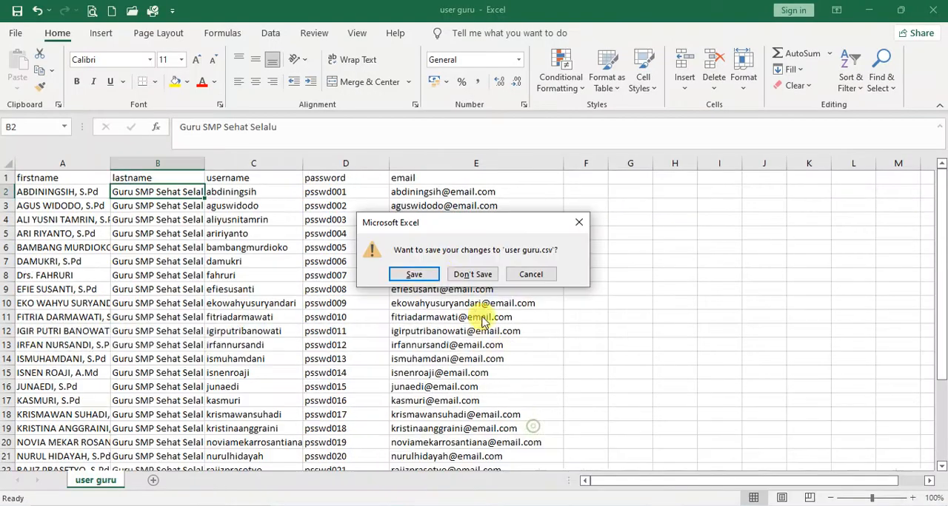
pyautogui.click(431, 281)
pyautogui.click(421, 274)
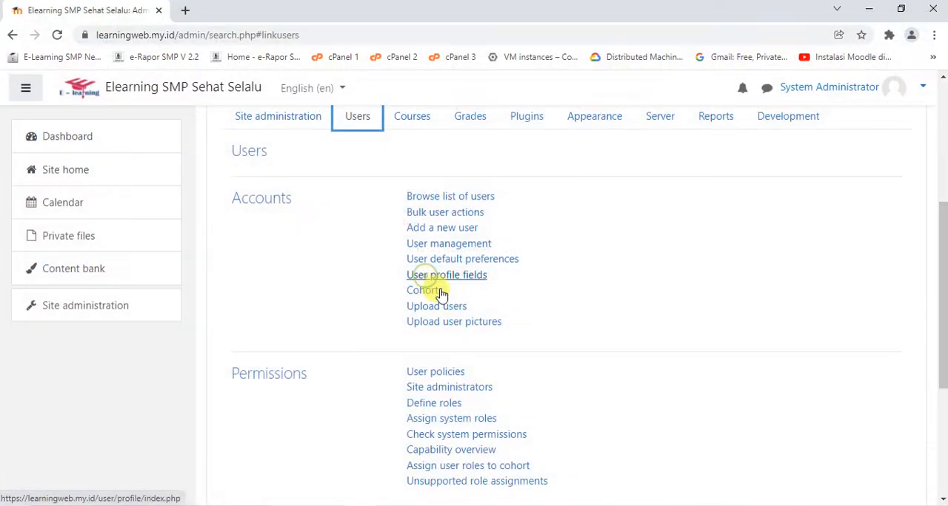
pyautogui.click(674, 505)
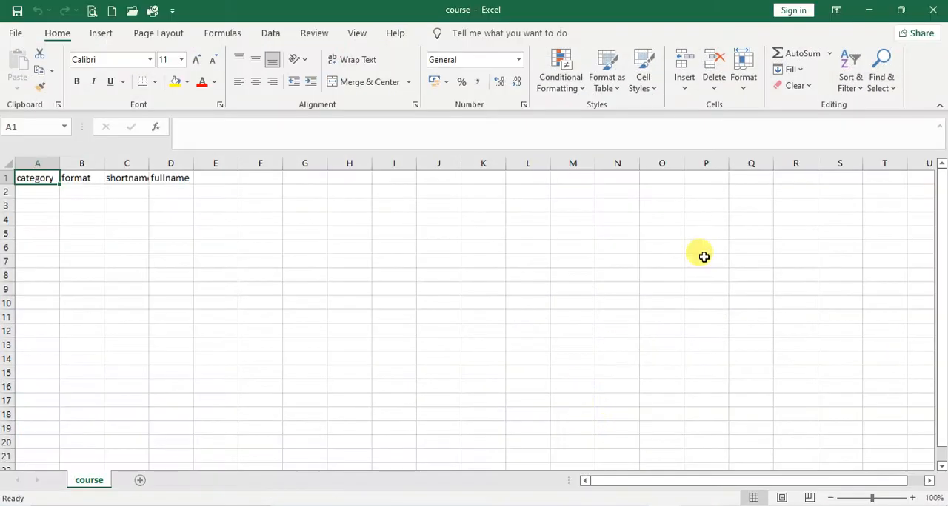
pyautogui.click(932, 9)
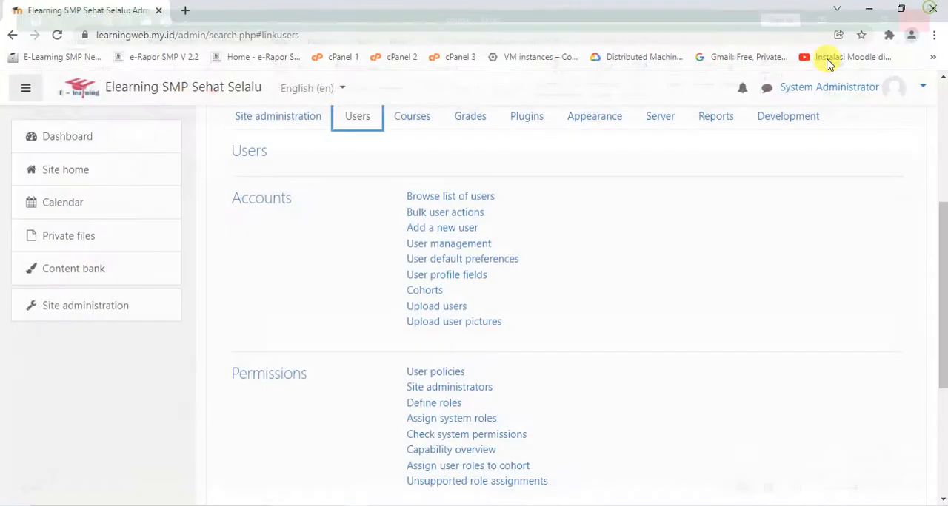
# Open the Upload users page in Moodle and start uploading a file through its file picker
pyautogui.click(437, 312)
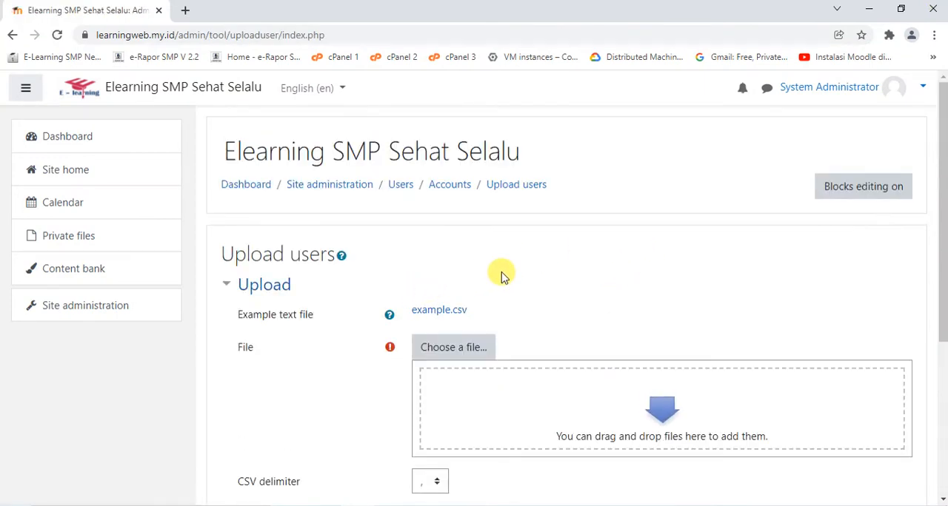
pyautogui.scroll(-1, 501, 275)
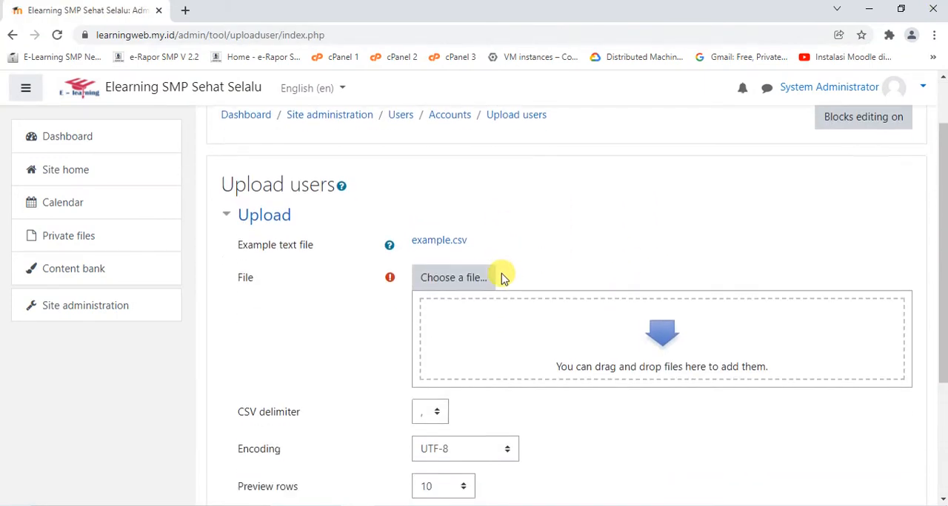
pyautogui.click(442, 285)
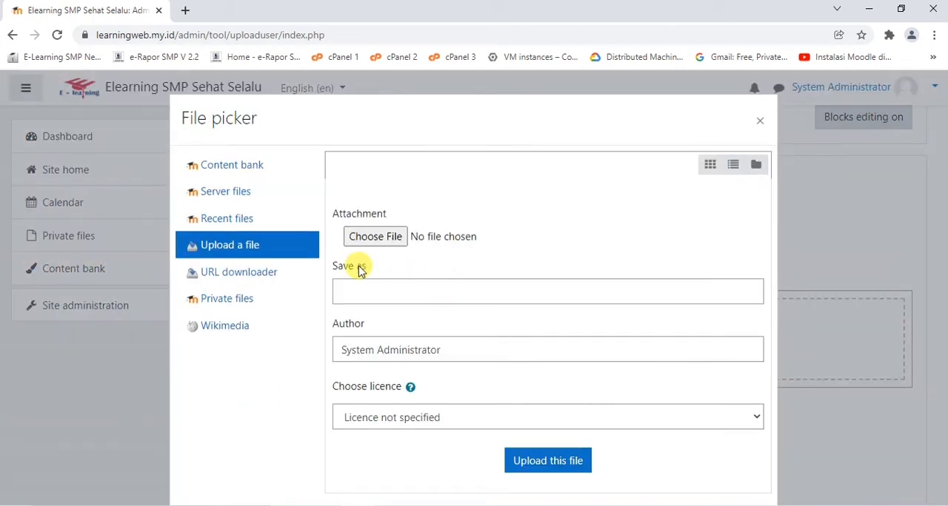
pyautogui.click(232, 246)
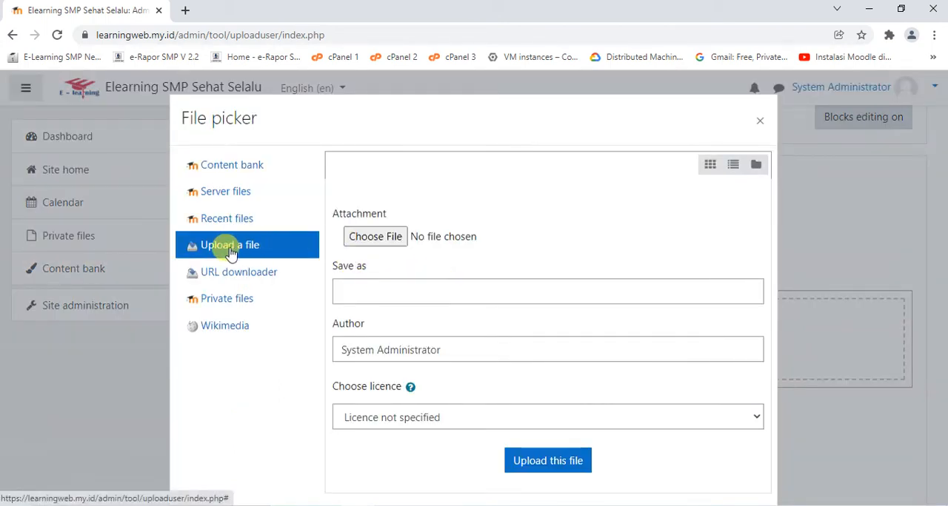
# Select user siswa.csv from the LMS folder on the Media (E:) drive as the attachment
pyautogui.click(372, 238)
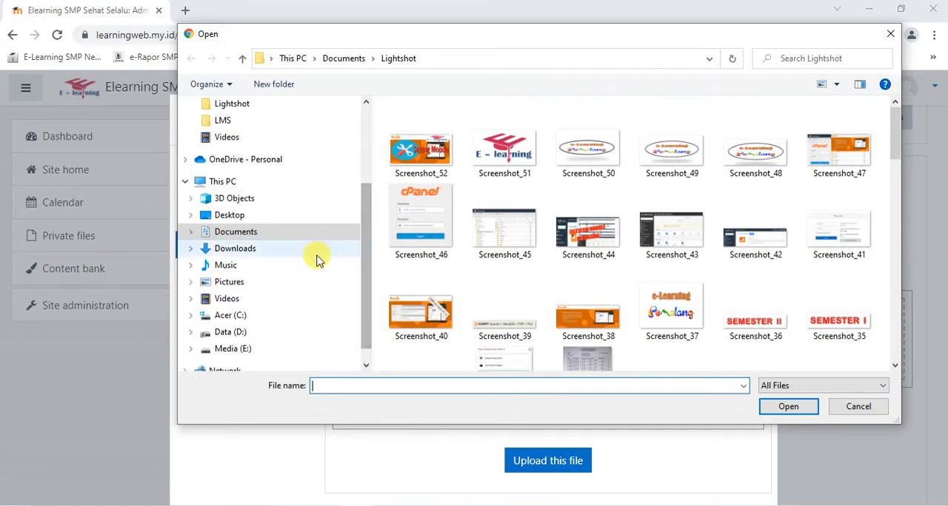
pyautogui.scroll(-1, 281, 311)
pyautogui.click(236, 317)
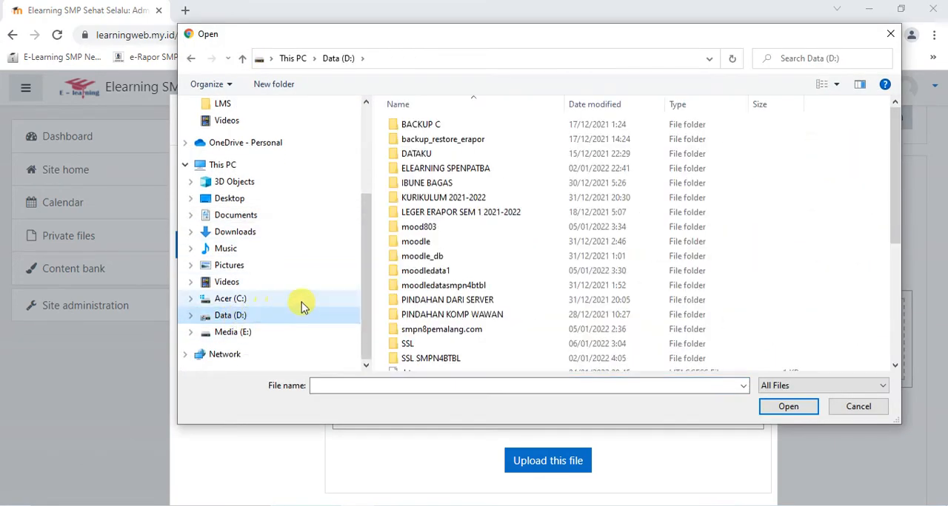
pyautogui.click(237, 332)
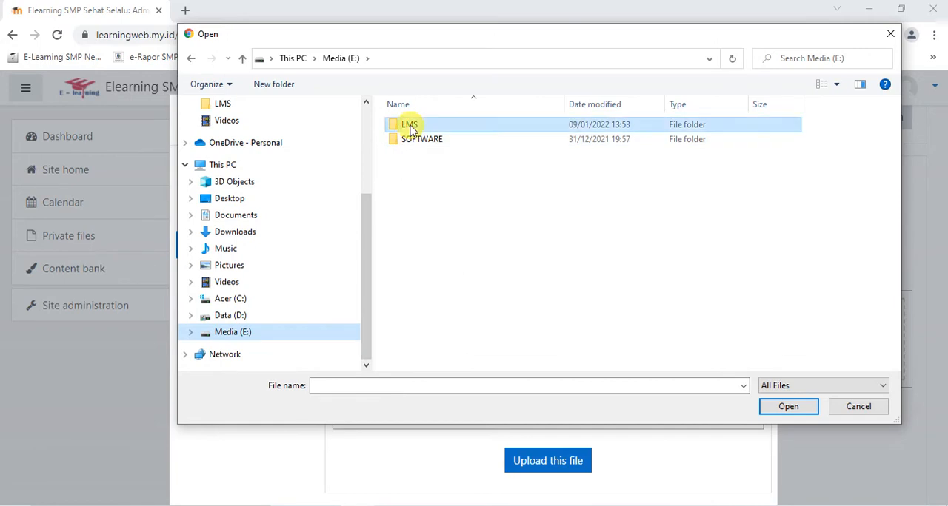
pyautogui.doubleClick(413, 126)
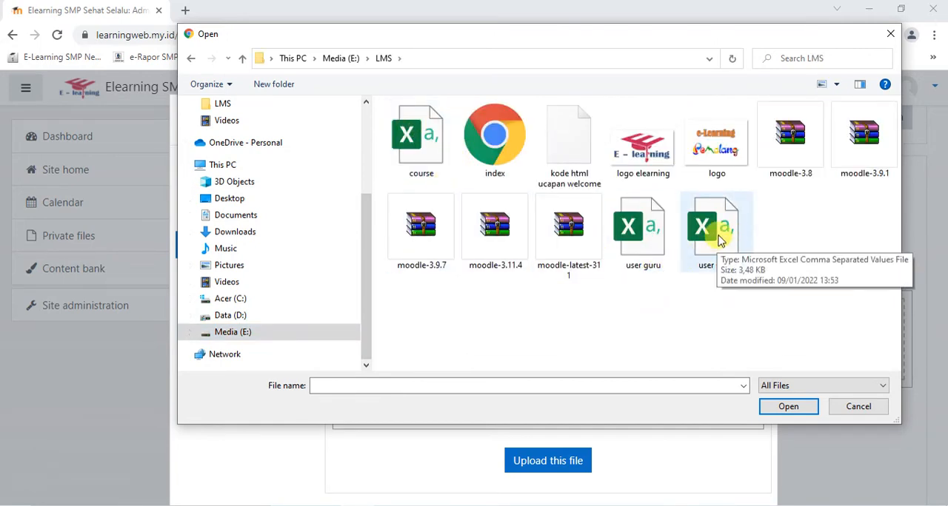
pyautogui.doubleClick(715, 235)
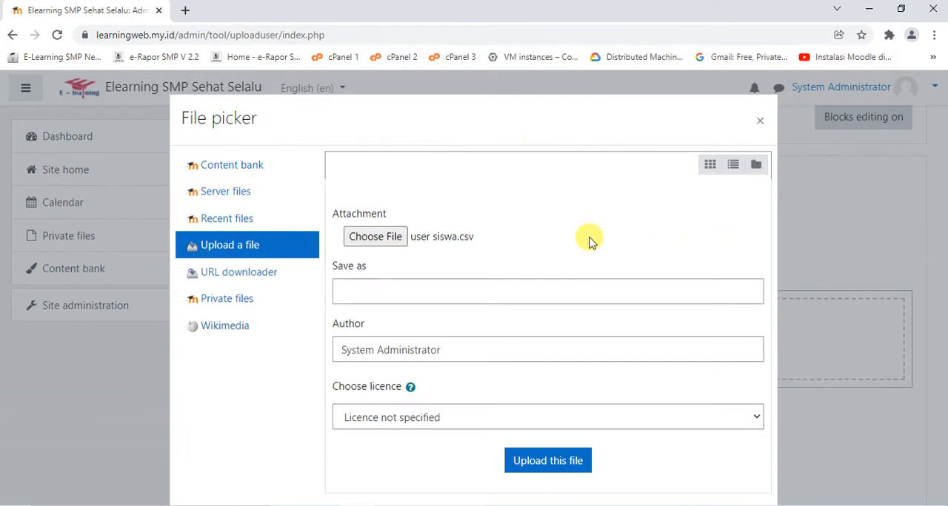
# Choose user siswa.csv again as the attachment and upload it to the Upload users form
pyautogui.click(472, 239)
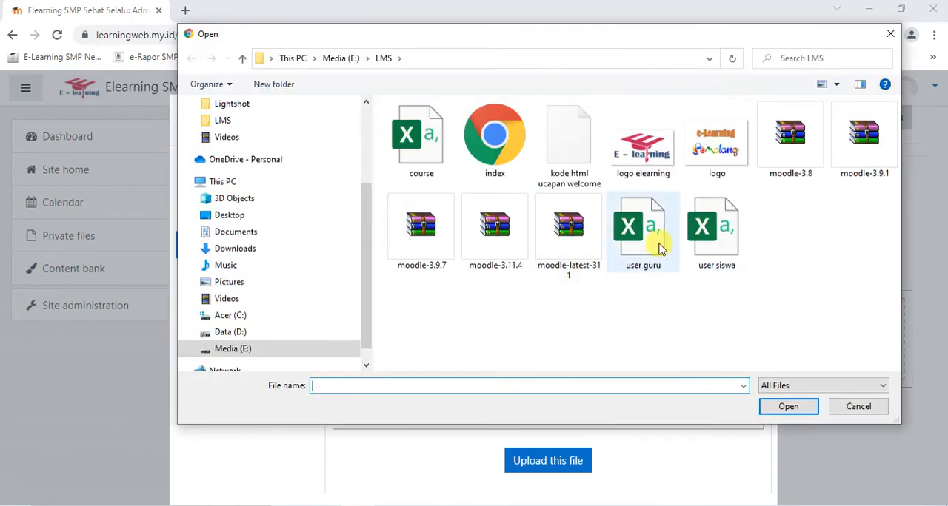
pyautogui.doubleClick(718, 239)
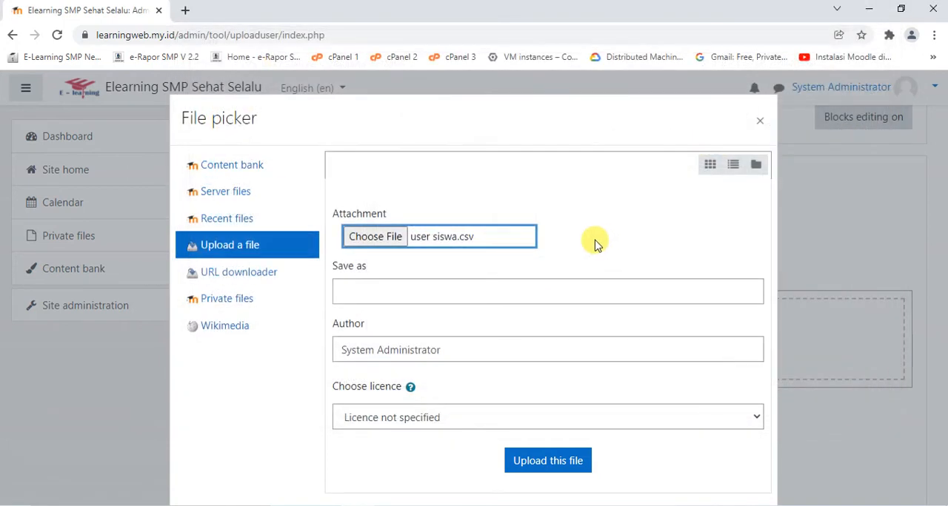
pyautogui.click(554, 461)
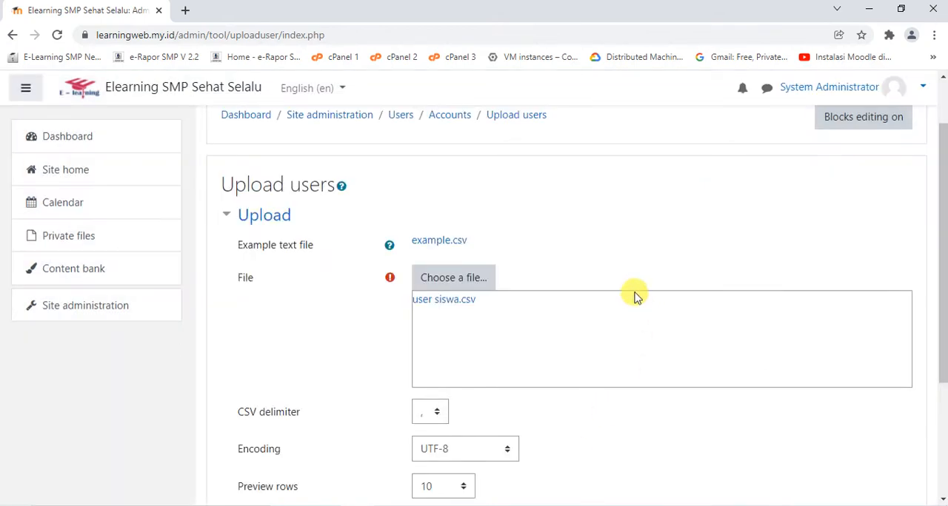
# Set the CSV delimiter to a semicolon and submit user siswa.csv for the upload preview
pyautogui.scroll(-1, 644, 266)
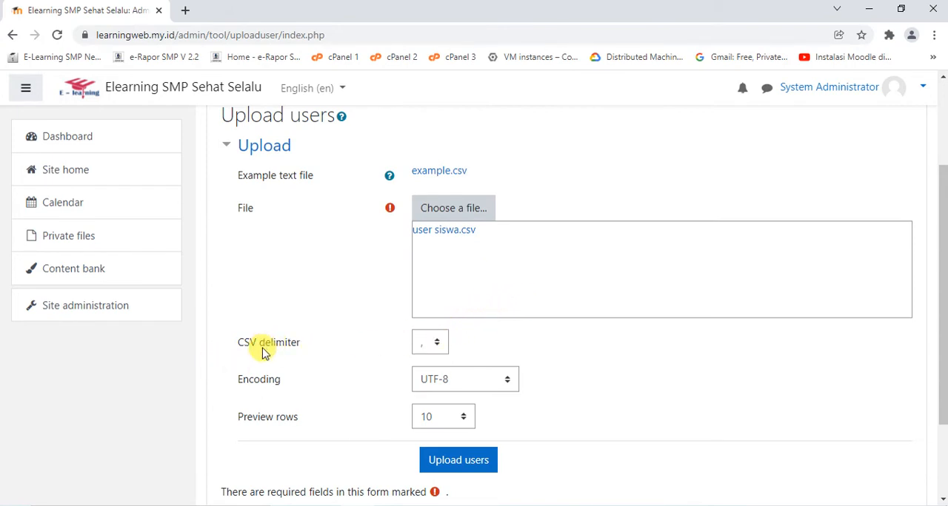
pyautogui.click(431, 348)
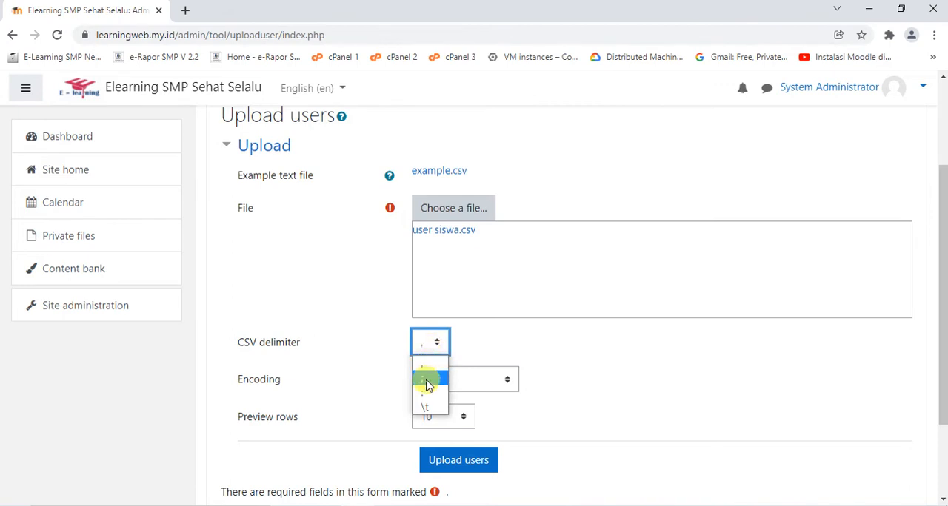
pyautogui.click(427, 382)
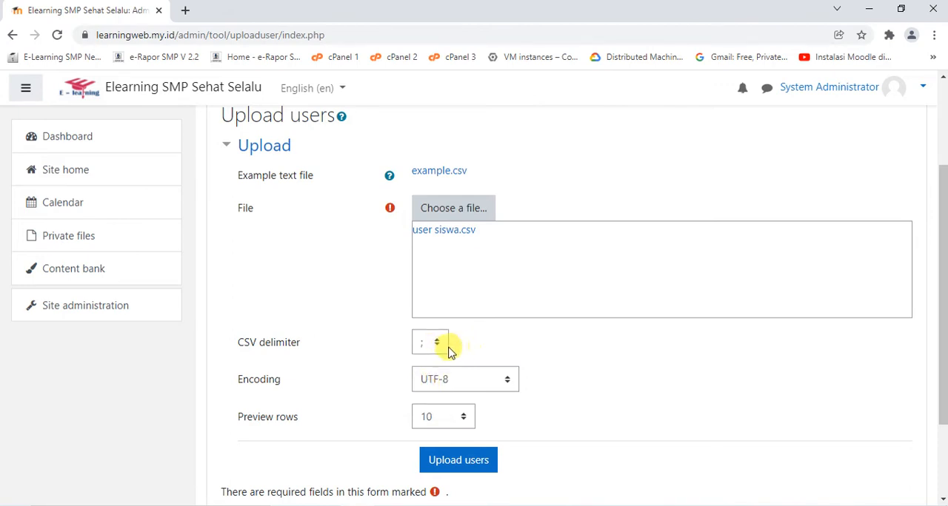
pyautogui.click(431, 348)
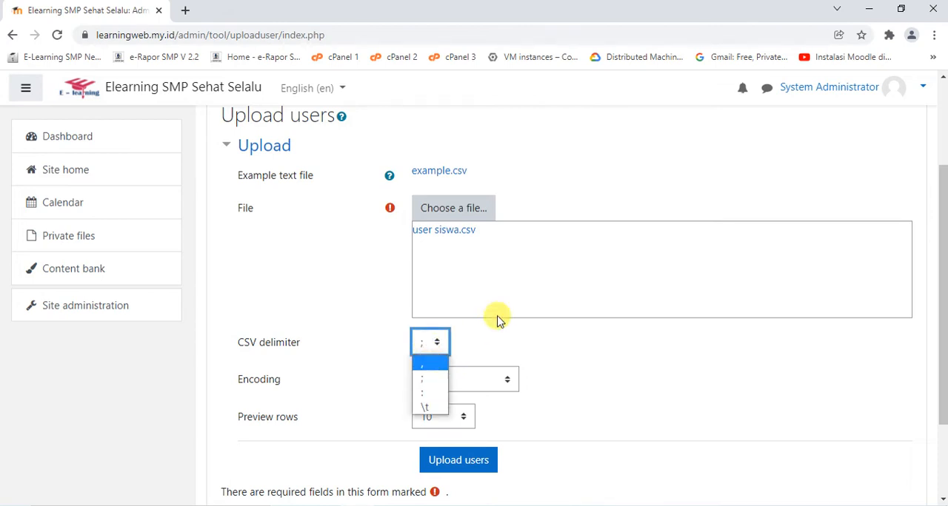
pyautogui.click(476, 339)
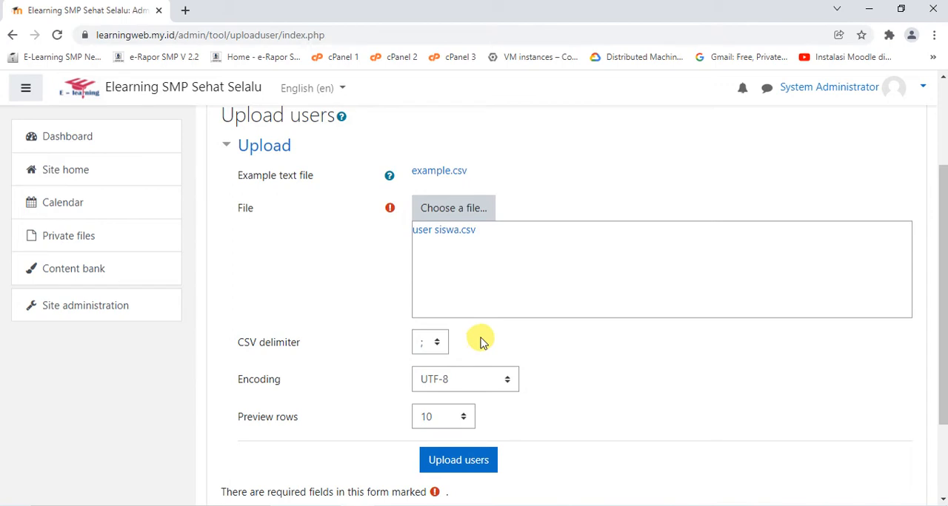
pyautogui.click(434, 350)
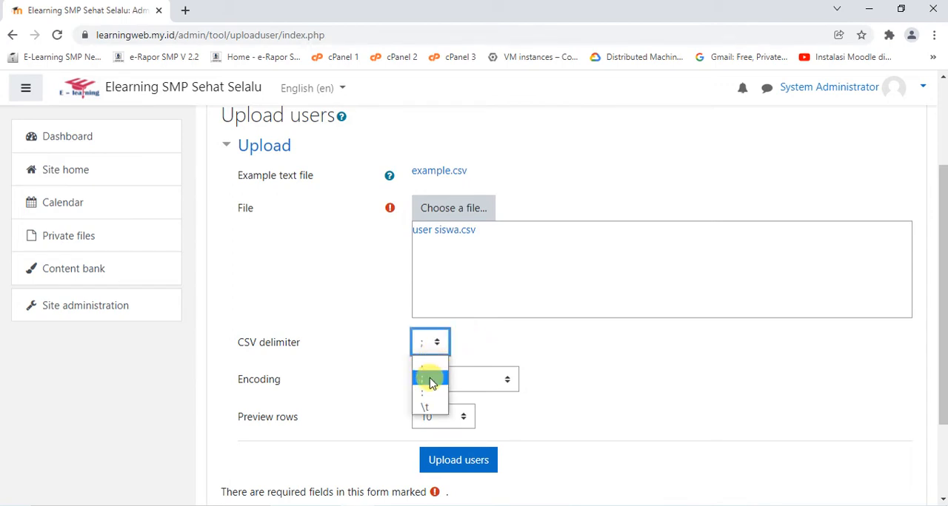
pyautogui.click(430, 381)
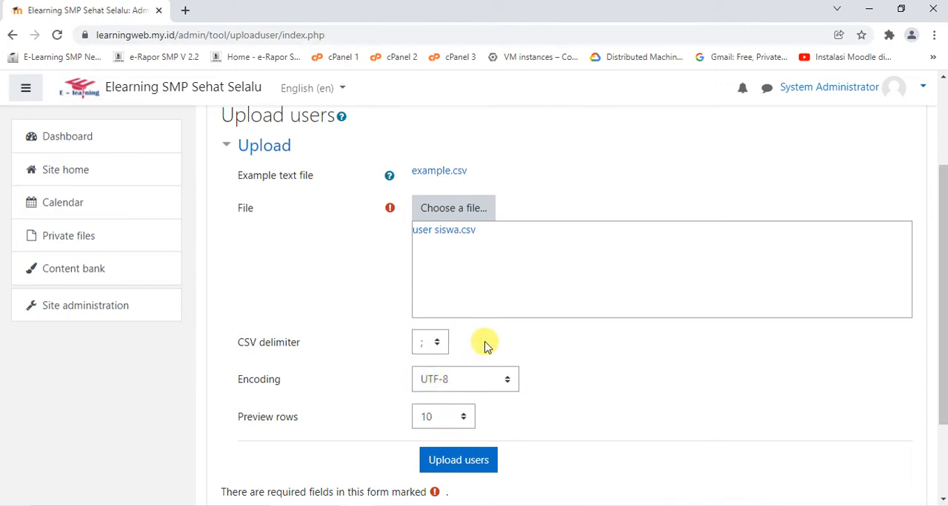
pyautogui.scroll(-1, 481, 355)
pyautogui.click(456, 396)
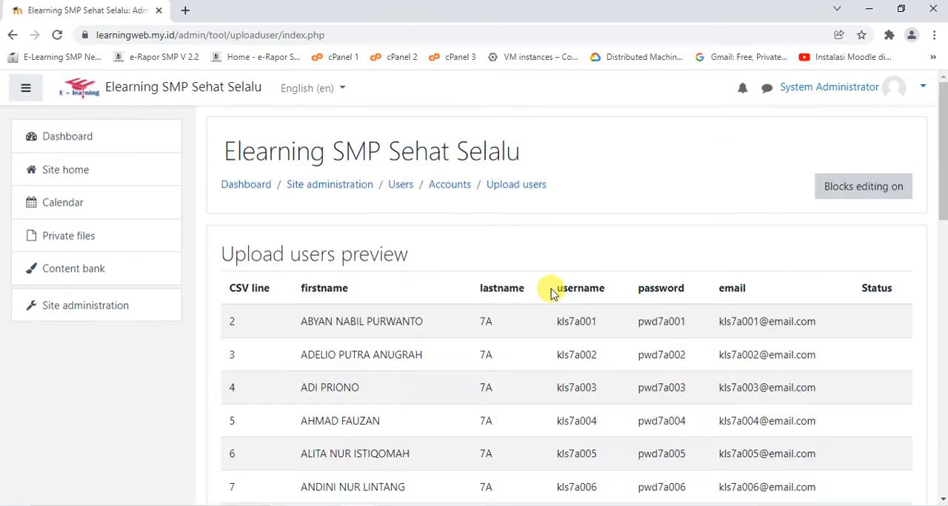
# Expand the full set of default values for the uploaded users and set the preferred language to Bahasa Indonesia (id)
pyautogui.scroll(-6, 550, 294)
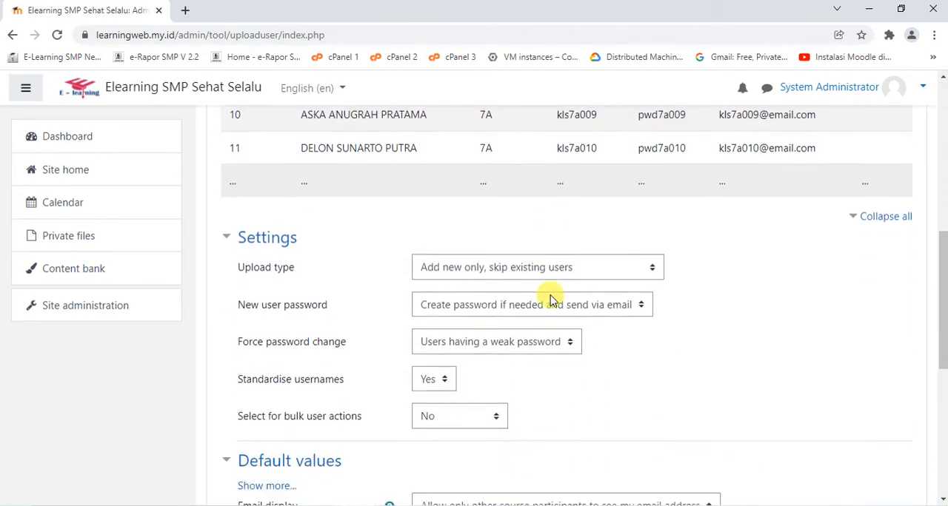
pyautogui.scroll(-5, 550, 299)
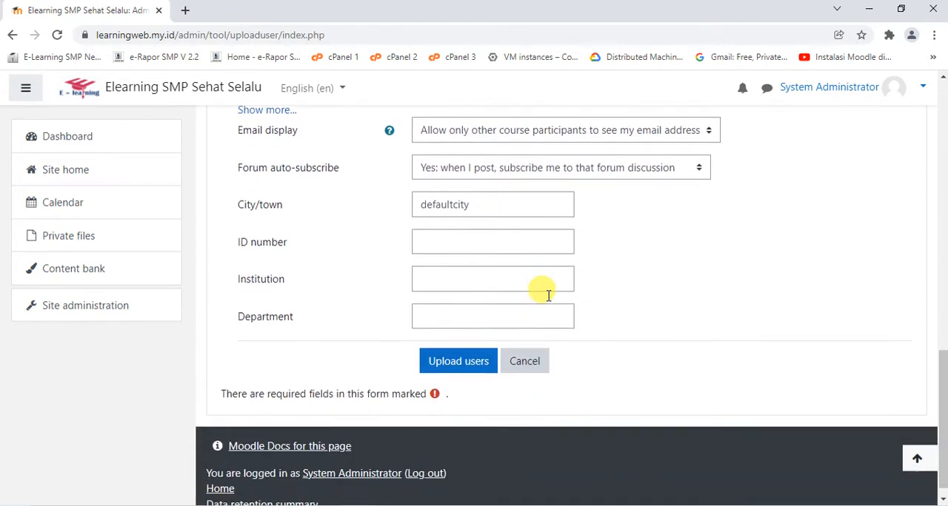
pyautogui.scroll(3, 347, 313)
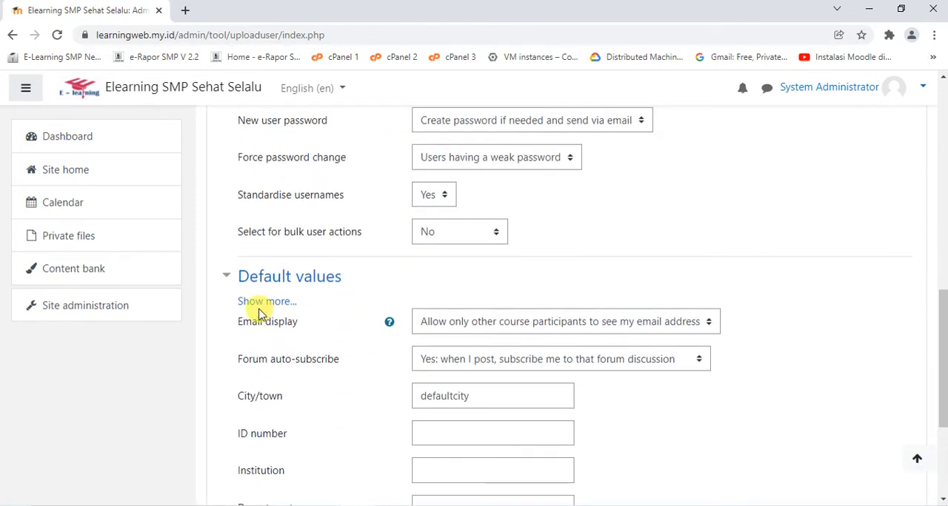
pyautogui.click(259, 307)
pyautogui.scroll(-4, 449, 268)
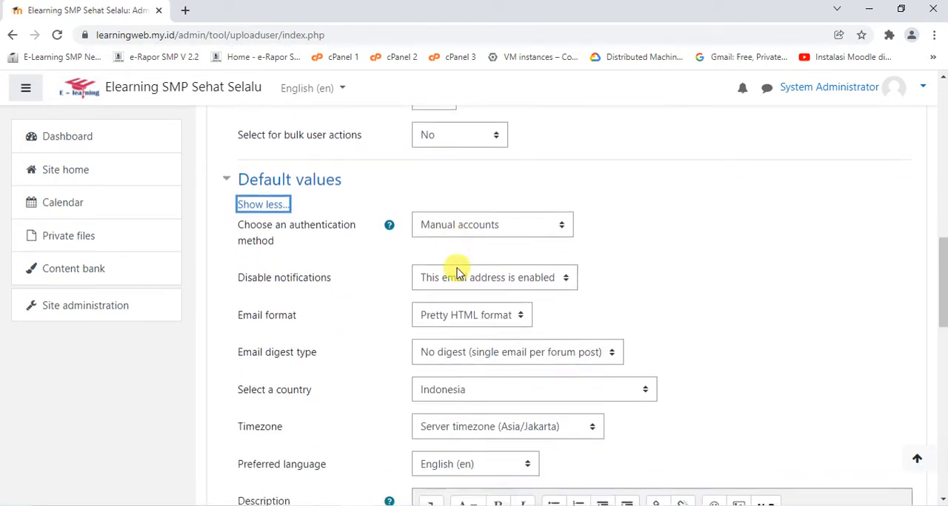
pyautogui.scroll(2, 436, 285)
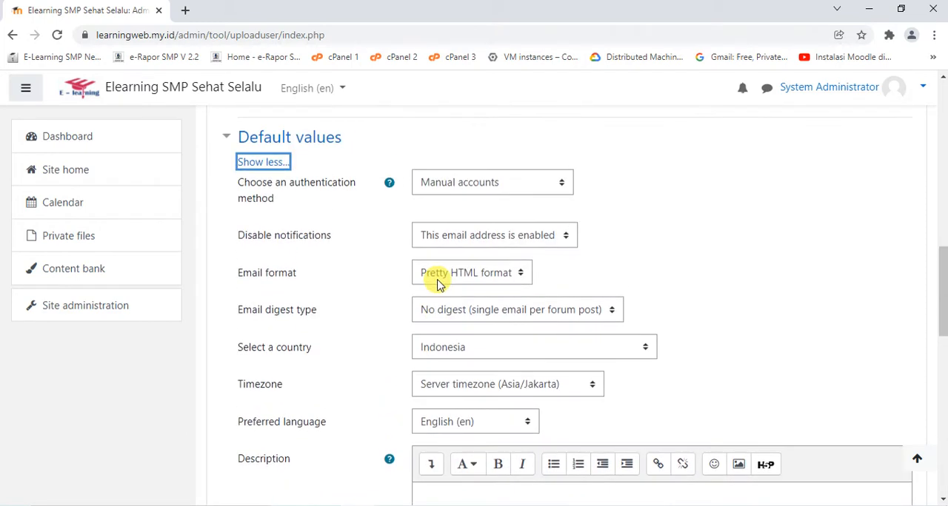
pyautogui.scroll(-1, 437, 285)
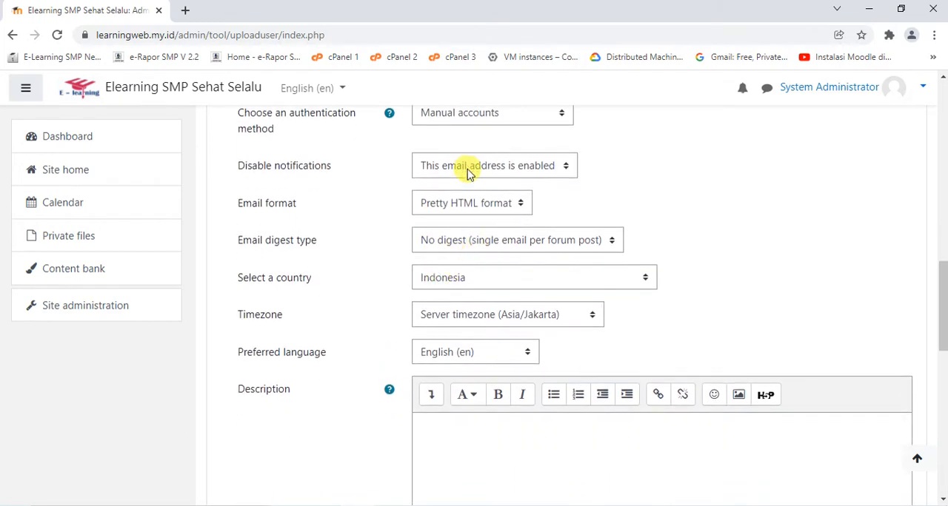
pyautogui.scroll(-1, 465, 176)
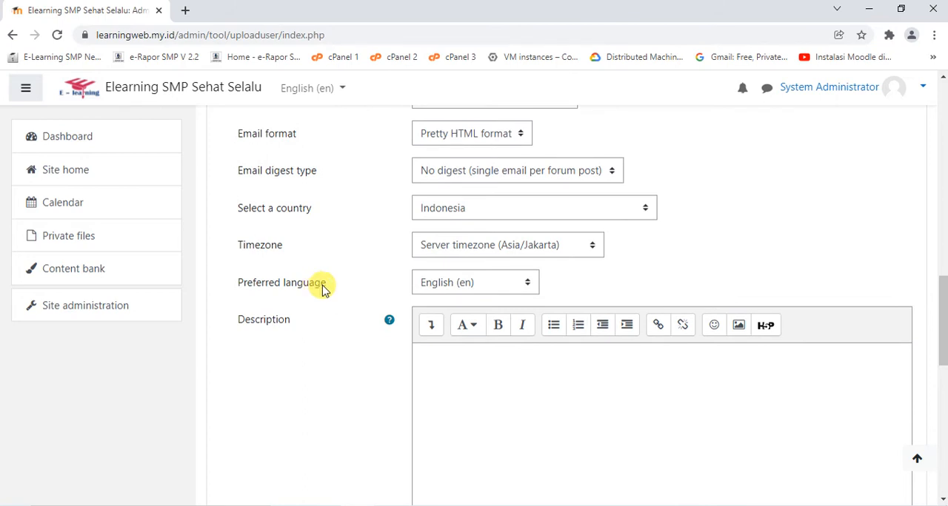
pyautogui.click(483, 286)
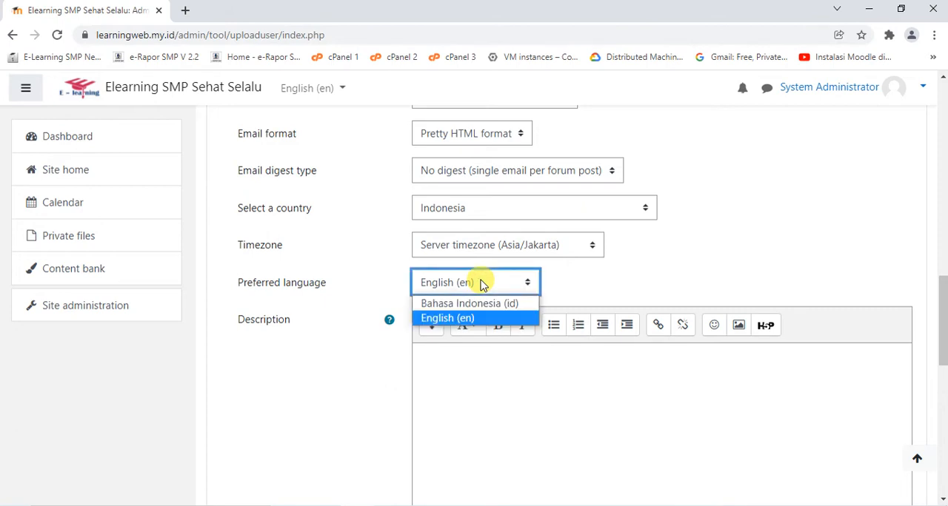
pyautogui.click(468, 304)
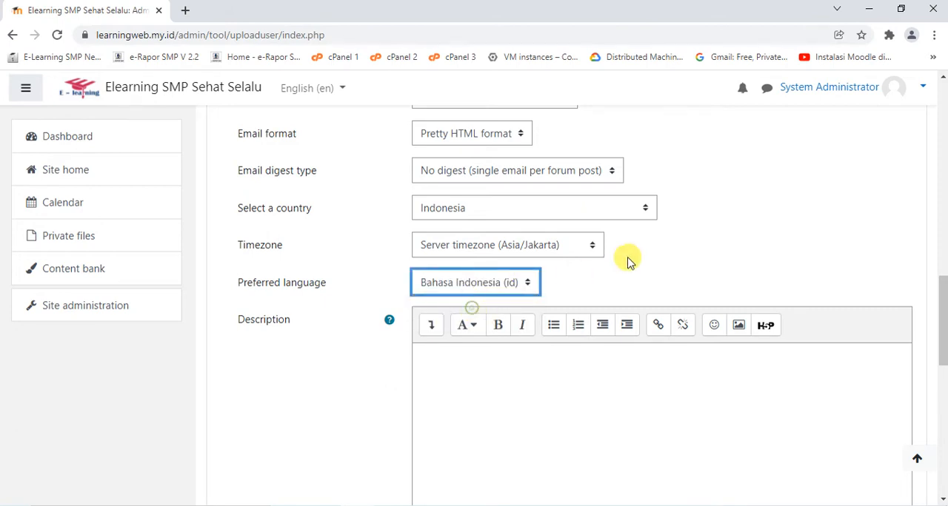
# Review the remaining upload settings and run the bulk upload of the student users
pyautogui.scroll(2, 628, 261)
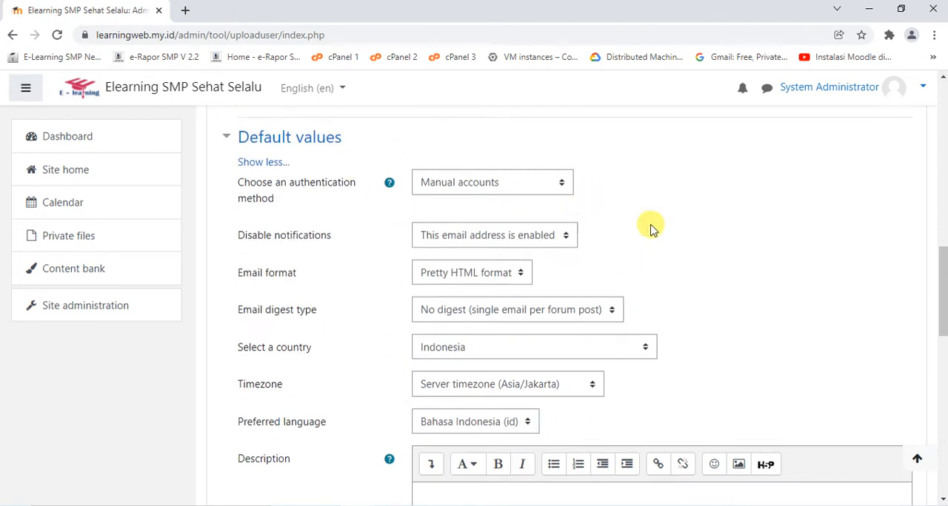
pyautogui.scroll(4, 651, 226)
pyautogui.scroll(-13, 651, 228)
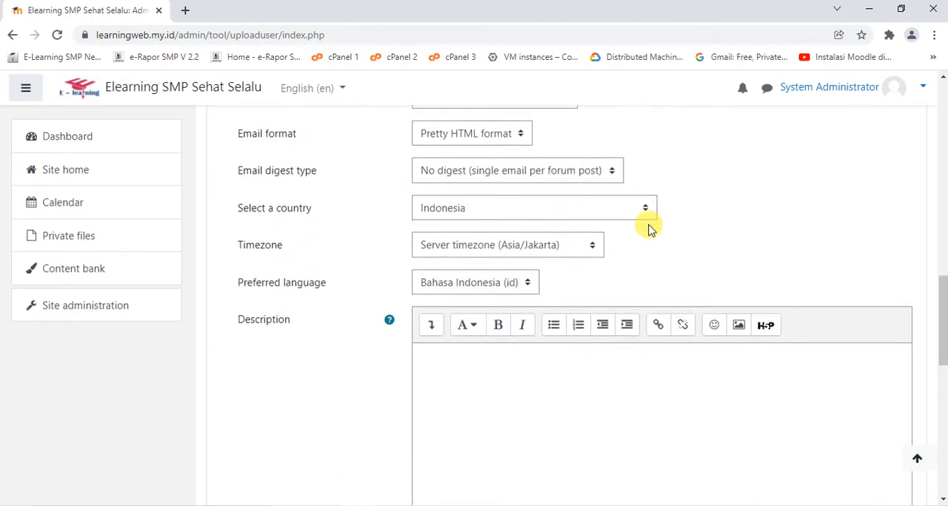
pyautogui.scroll(-1, 642, 233)
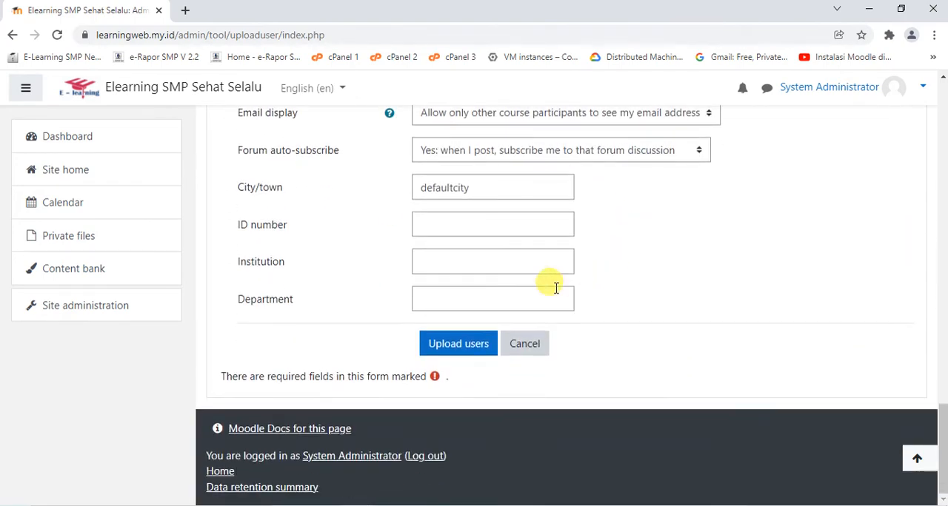
pyautogui.click(443, 346)
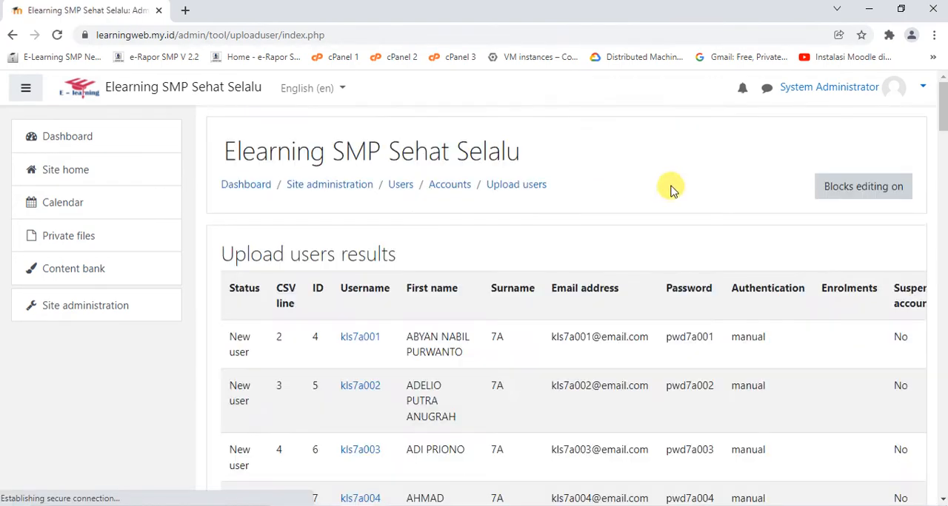
# Check the upload results for created users, weak passwords and errors, and continue back to the Upload users form
pyautogui.scroll(-1, 666, 190)
pyautogui.scroll(-20, 670, 189)
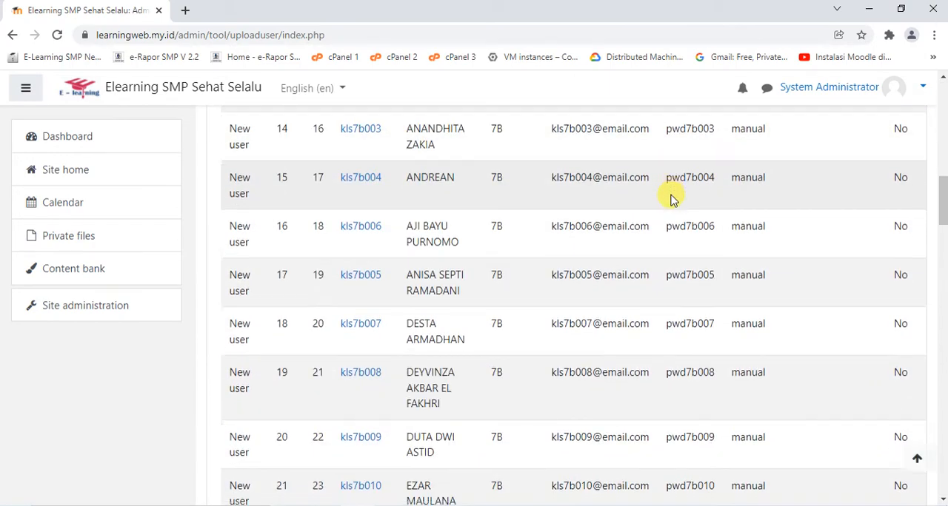
pyautogui.scroll(-20, 670, 199)
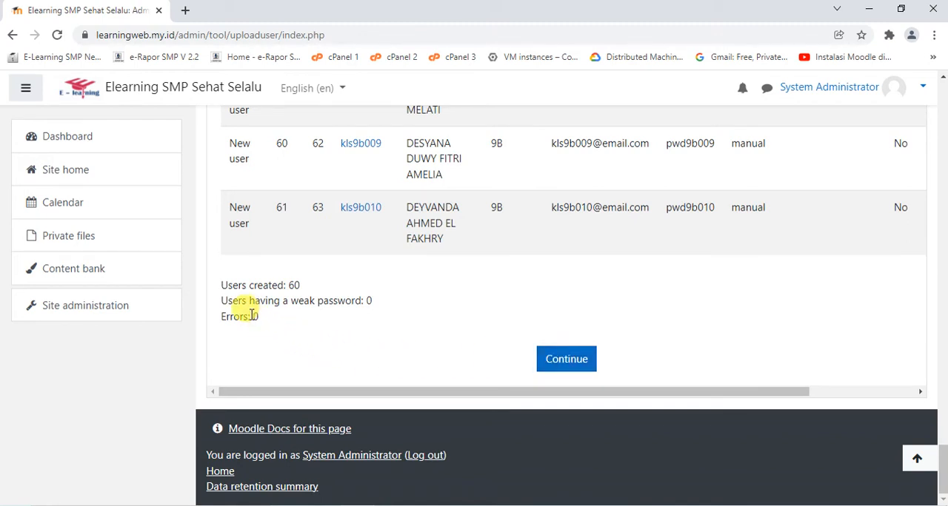
pyautogui.click(290, 322)
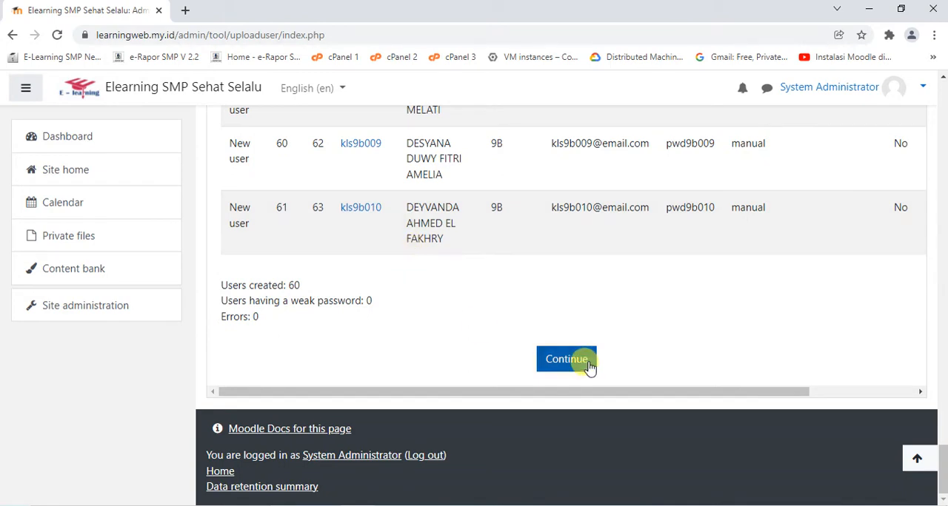
pyautogui.click(560, 357)
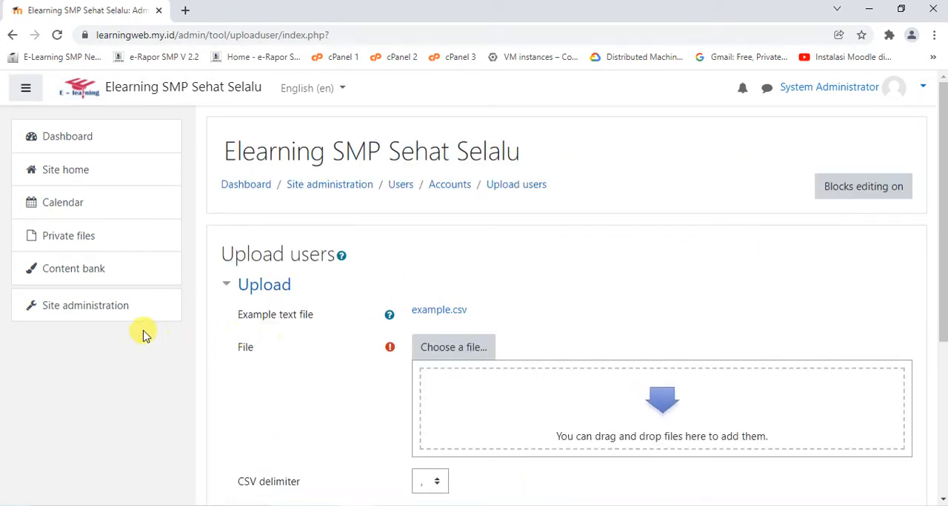
# Open the site's list of users from Site administration and examine the total and the uploaded student accounts
pyautogui.click(104, 305)
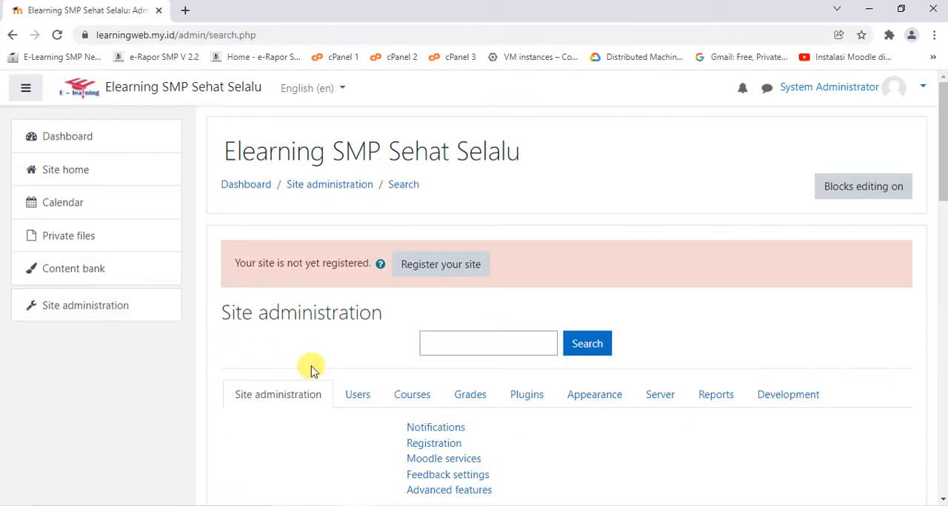
pyautogui.click(358, 395)
pyautogui.scroll(-4, 445, 325)
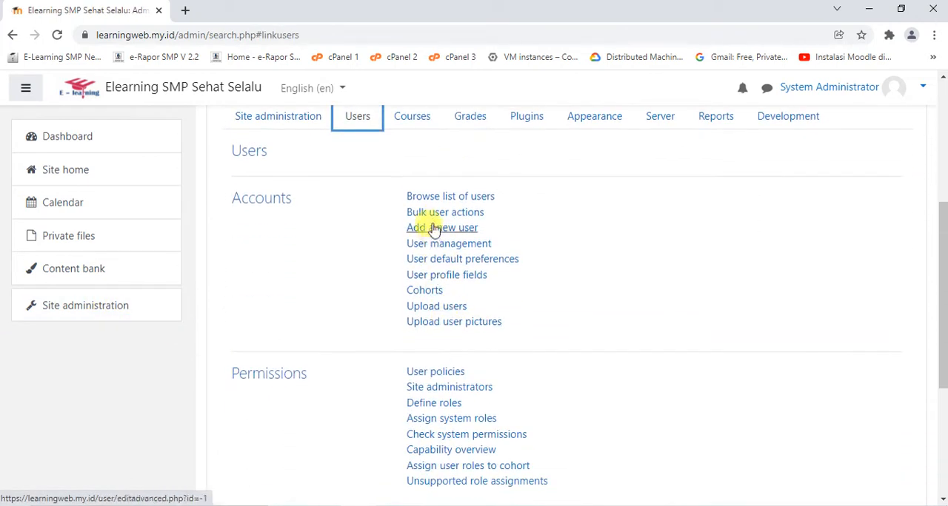
pyautogui.click(428, 198)
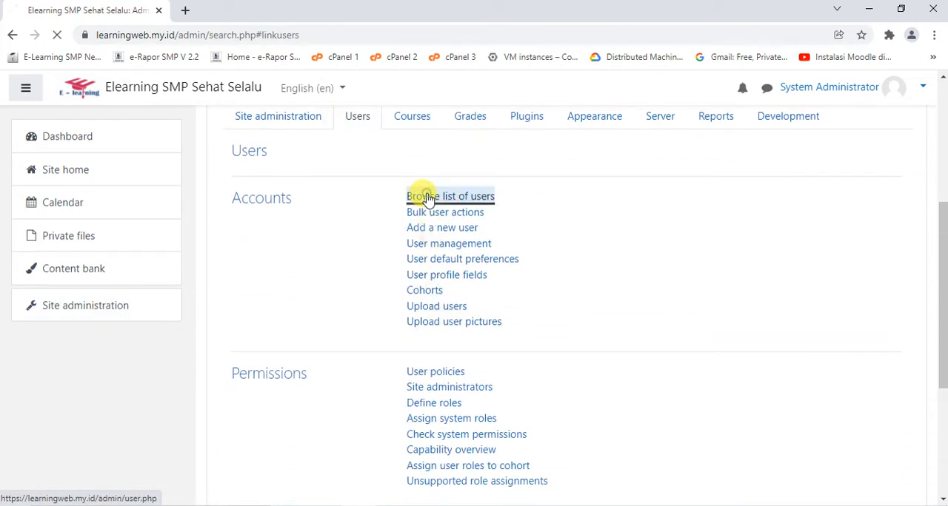
pyautogui.scroll(-2, 429, 222)
pyautogui.scroll(-2, 414, 230)
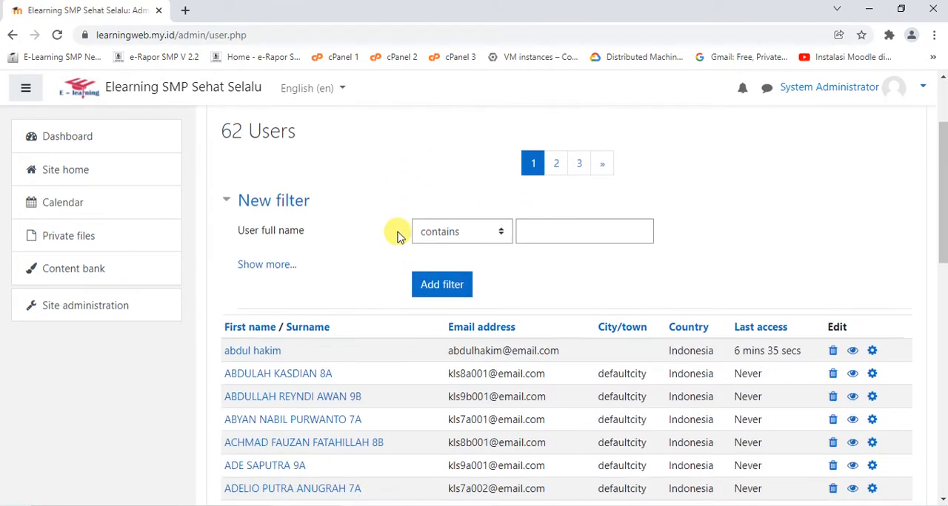
pyautogui.scroll(2, 398, 237)
pyautogui.doubleClick(228, 183)
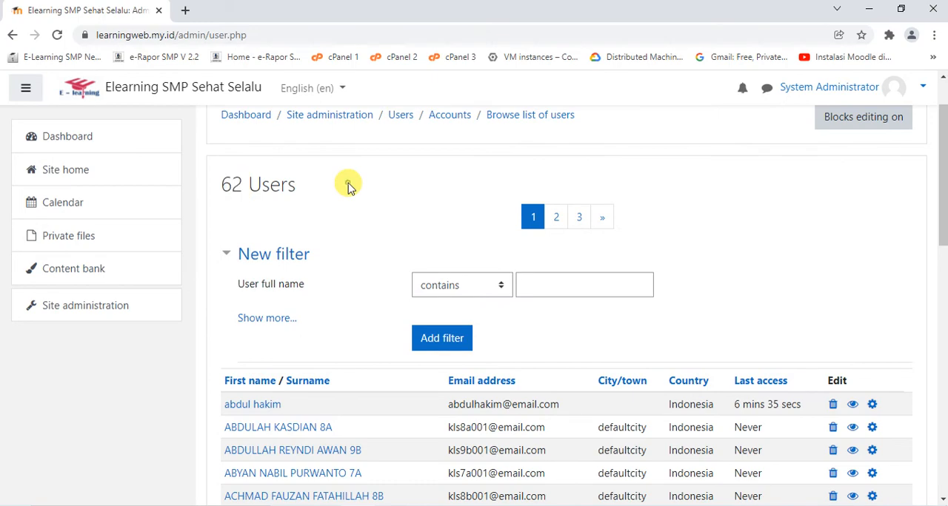
pyautogui.scroll(-5, 394, 266)
pyautogui.scroll(6, 325, 274)
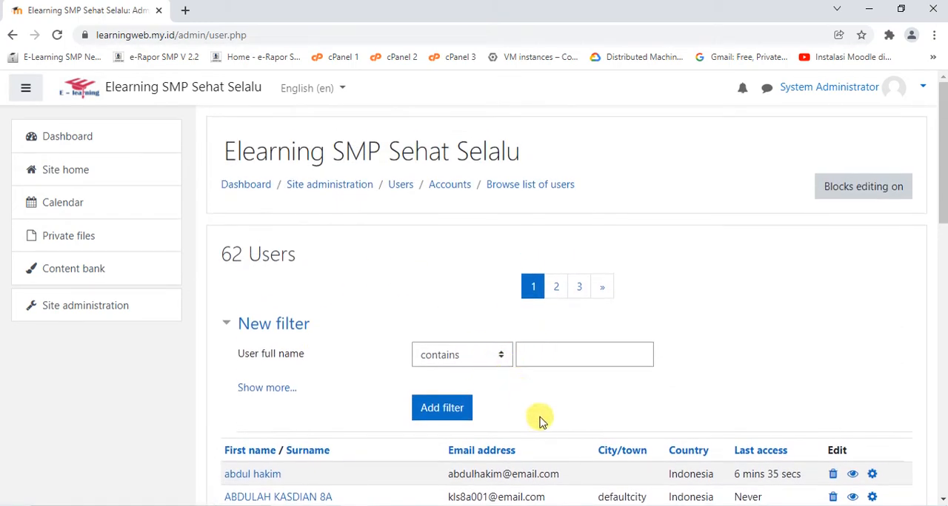
pyautogui.scroll(-4, 539, 420)
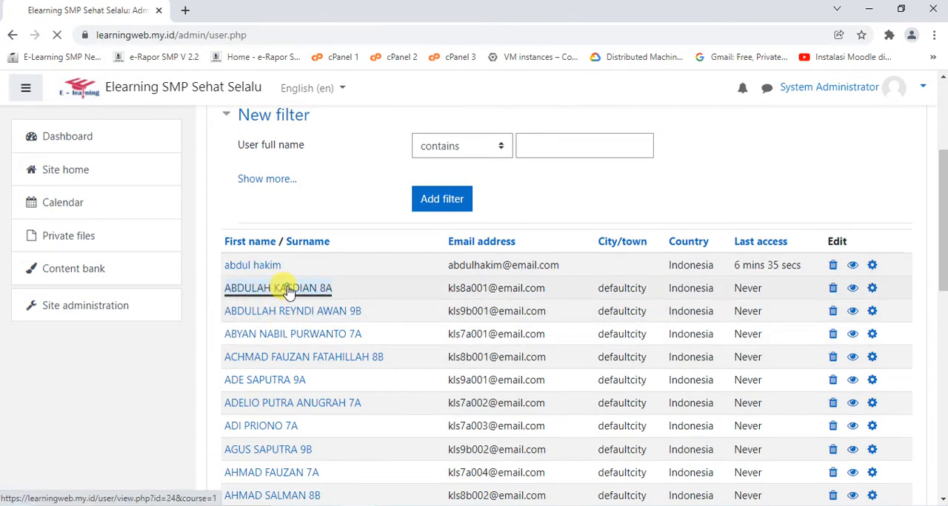
# Open the profile of the first class 8A student in the user list and check its details
pyautogui.click(289, 291)
pyautogui.scroll(-3, 467, 228)
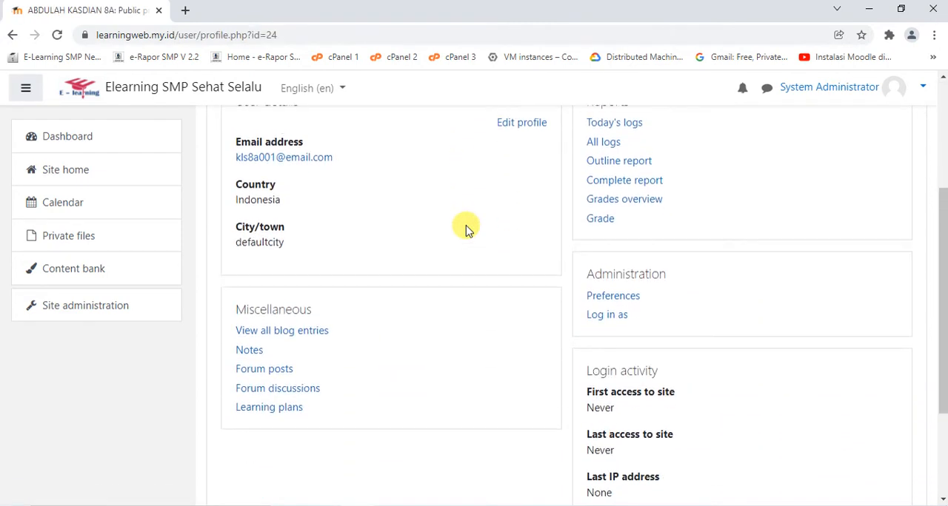
pyautogui.scroll(3, 465, 228)
# Return to the site's list of users from Site administration and look over the uploaded student accounts
pyautogui.click(90, 305)
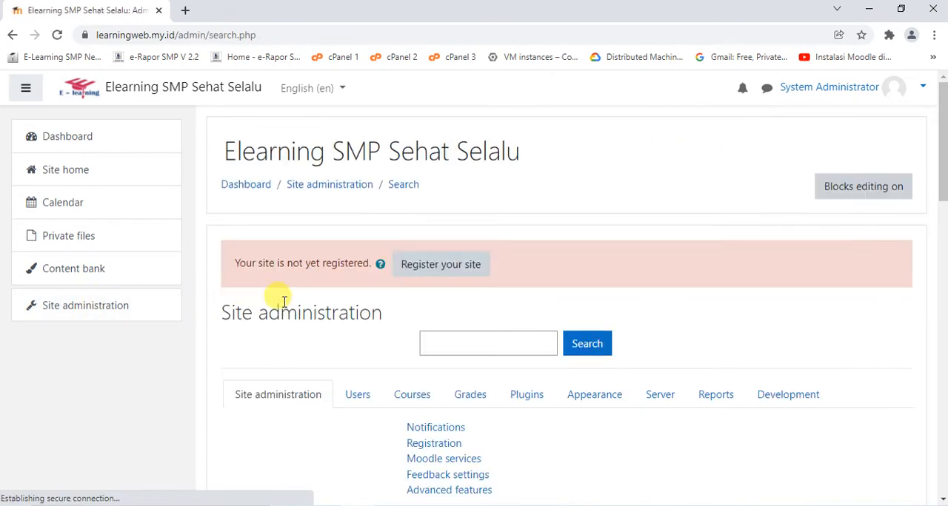
pyautogui.click(360, 395)
pyautogui.scroll(-3, 415, 264)
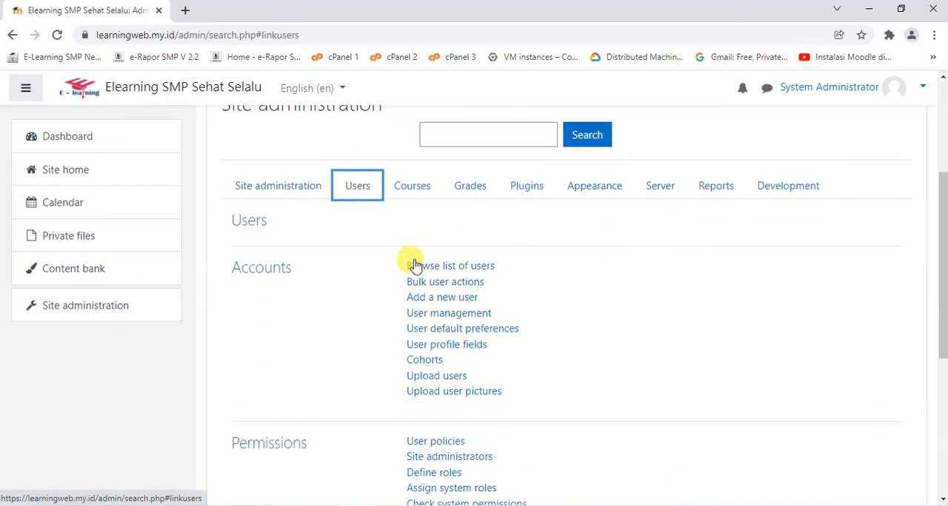
pyautogui.click(414, 265)
pyautogui.scroll(-5, 417, 255)
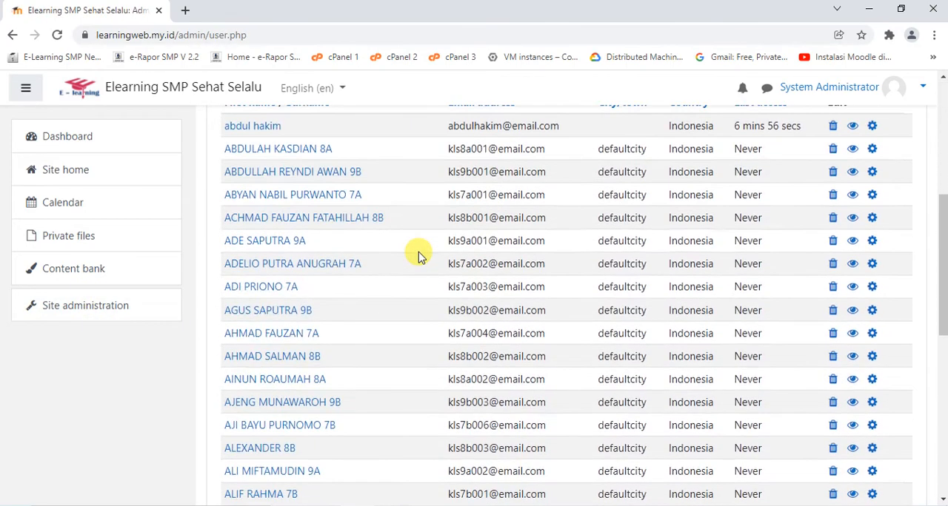
pyautogui.scroll(2, 418, 255)
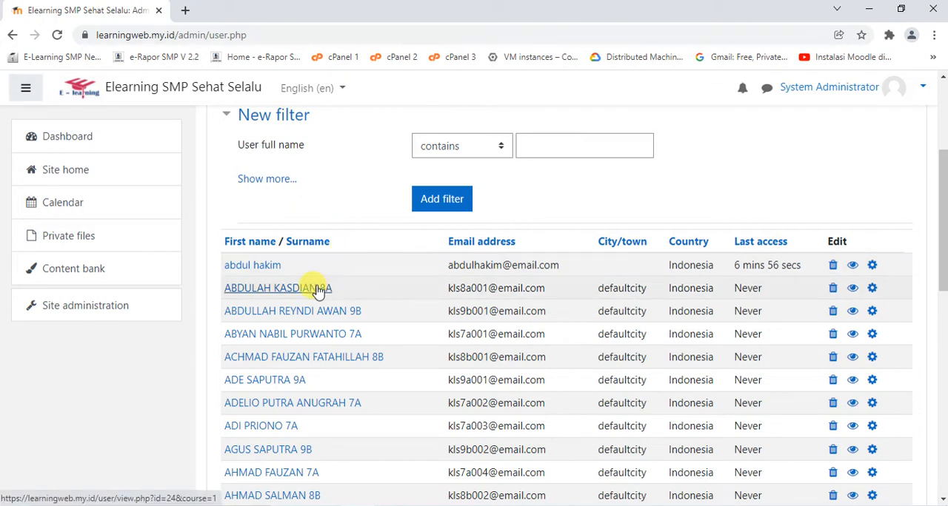
# Open the first class 8A student's profile for editing, open its new password entry and examine the rest of the form
pyautogui.scroll(-1, 444, 208)
pyautogui.scroll(-1, 464, 216)
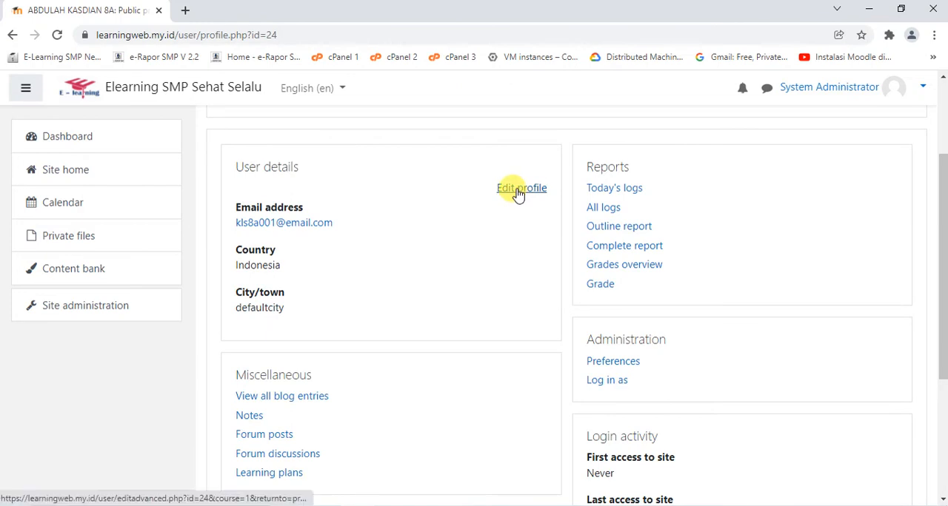
pyautogui.click(518, 190)
pyautogui.scroll(-4, 433, 197)
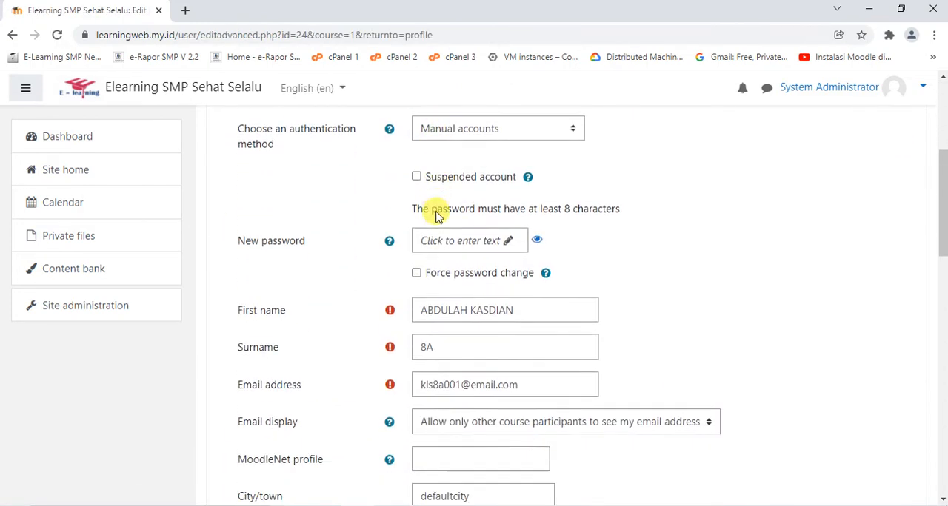
pyautogui.click(505, 242)
pyautogui.scroll(-15, 674, 258)
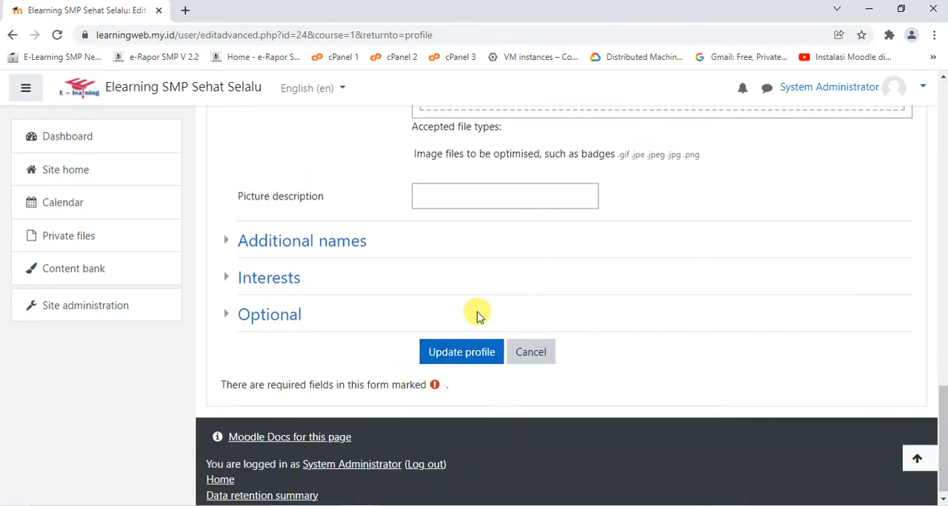
pyautogui.scroll(5, 478, 317)
pyautogui.scroll(15, 478, 316)
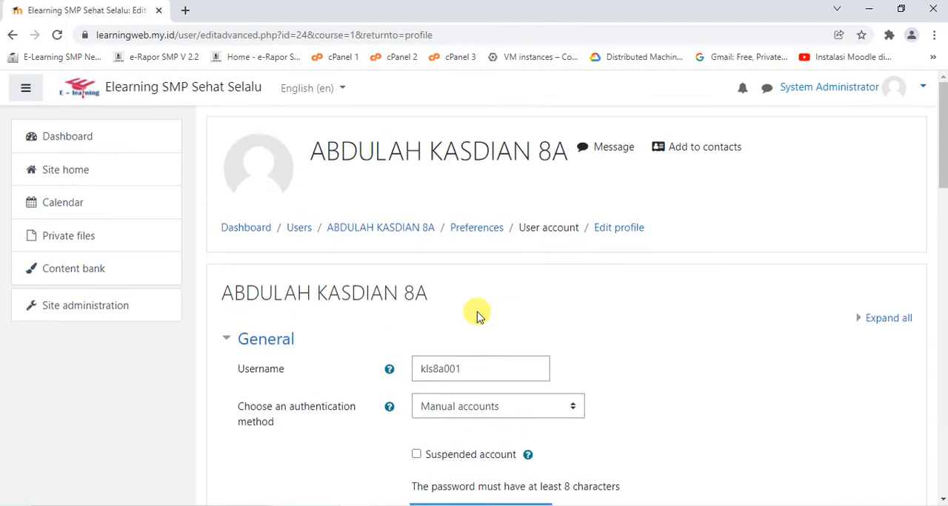
pyautogui.scroll(-3, 152, 326)
# Leave the profile form for the list of users and examine the edit options offered for each account, including delete
pyautogui.click(111, 314)
pyautogui.click(355, 396)
pyautogui.scroll(-4, 405, 344)
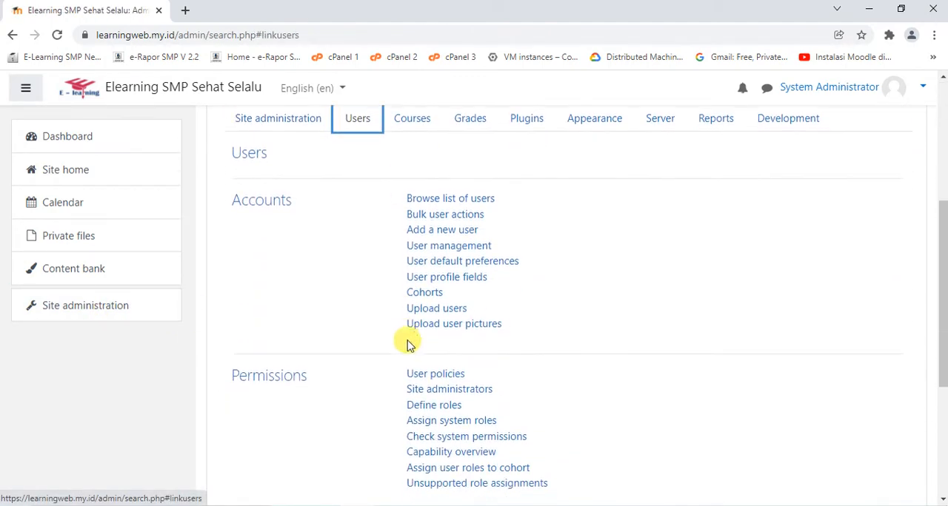
pyautogui.click(432, 197)
pyautogui.scroll(-3, 740, 271)
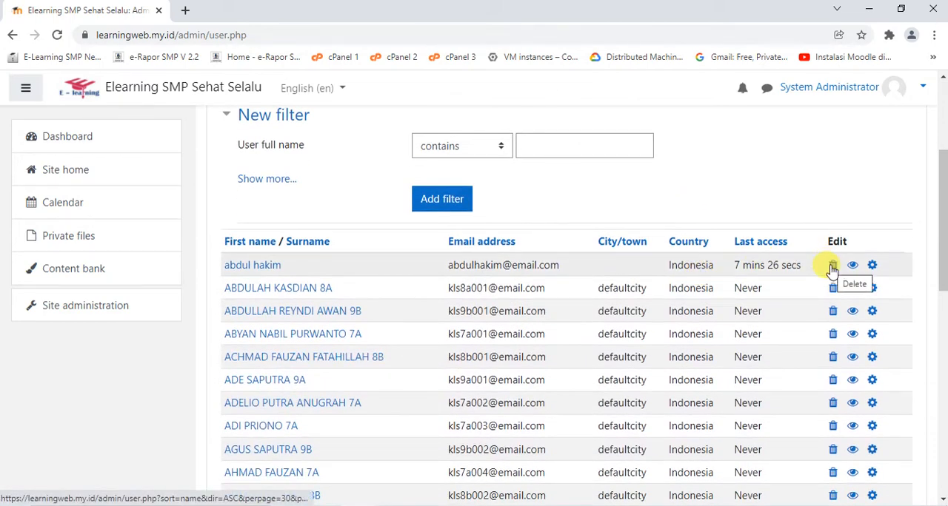
pyautogui.scroll(3, 406, 263)
pyautogui.scroll(-4, 722, 268)
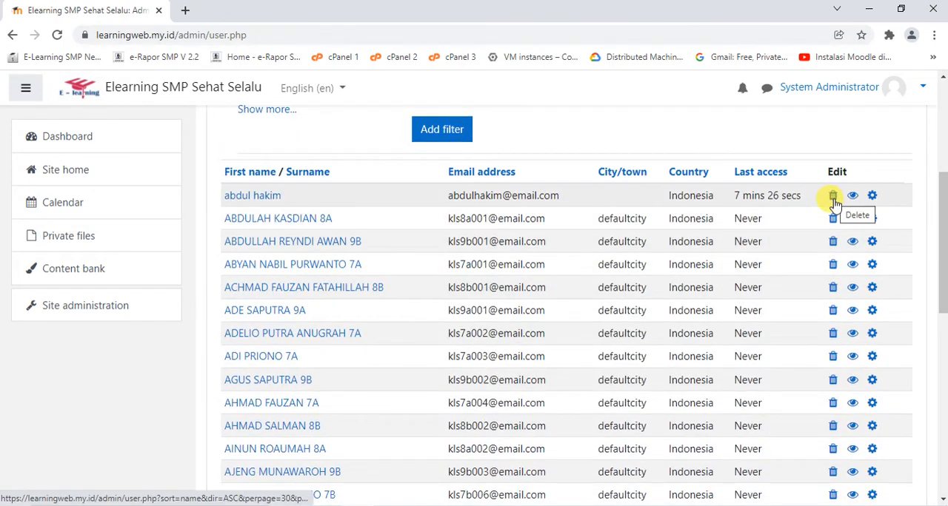
pyautogui.scroll(2, 534, 300)
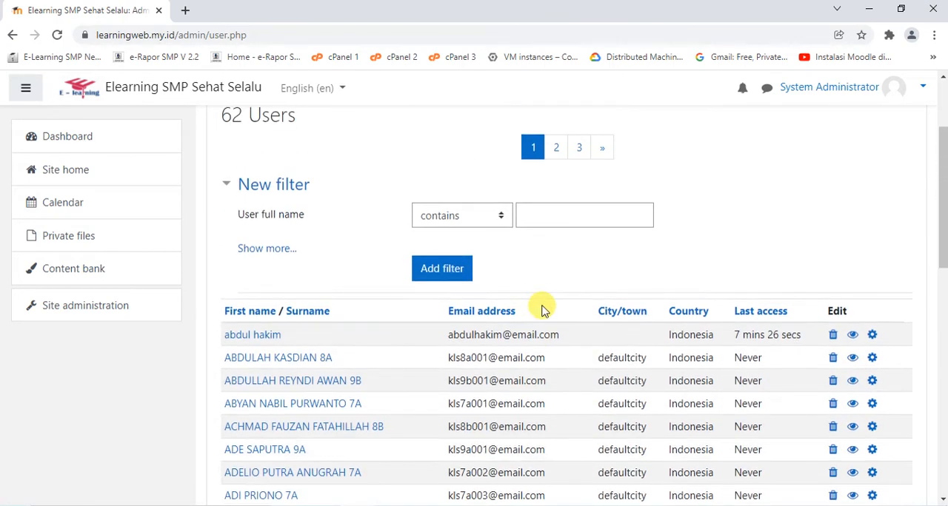
pyautogui.scroll(2, 541, 310)
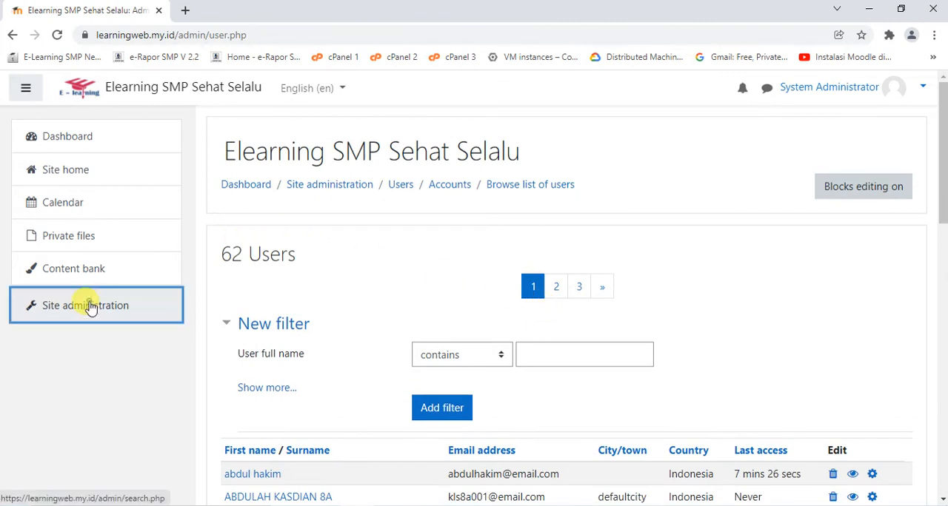
# Open the Upload users form from the user accounts section of Site administration
pyautogui.click(60, 306)
pyautogui.scroll(-1, 465, 307)
pyautogui.scroll(-1, 415, 289)
pyautogui.click(354, 258)
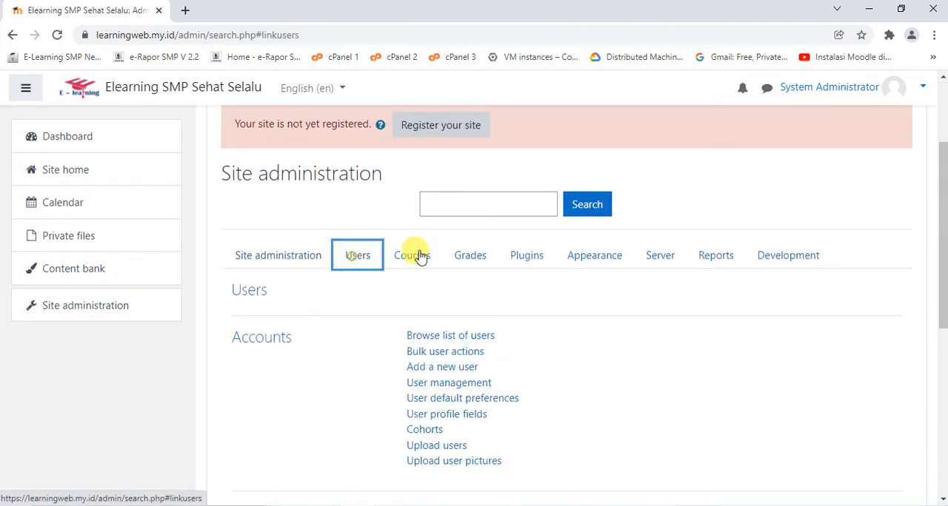
pyautogui.scroll(-2, 486, 269)
pyautogui.click(439, 307)
pyautogui.scroll(-2, 518, 237)
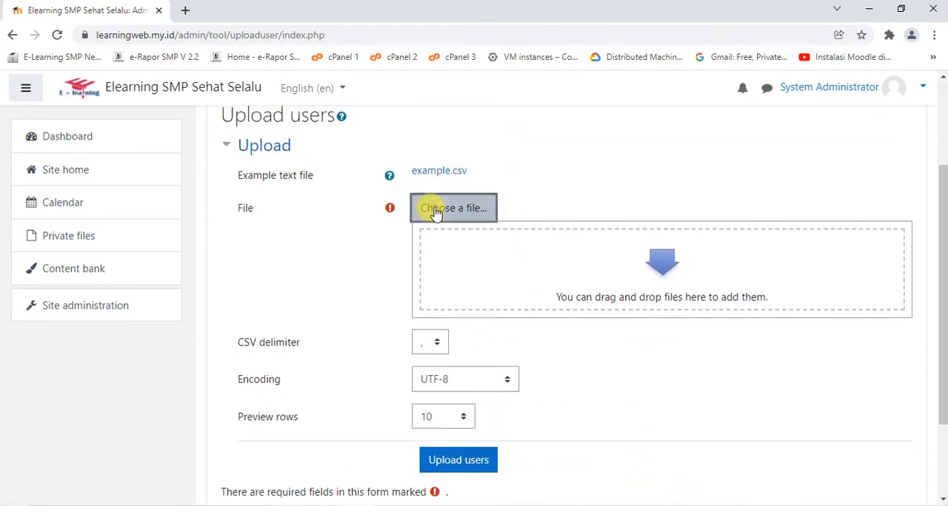
# Add the teacher list user guru.csv from the LMS folder as the upload file, leaving the licence not specified
pyautogui.click(436, 212)
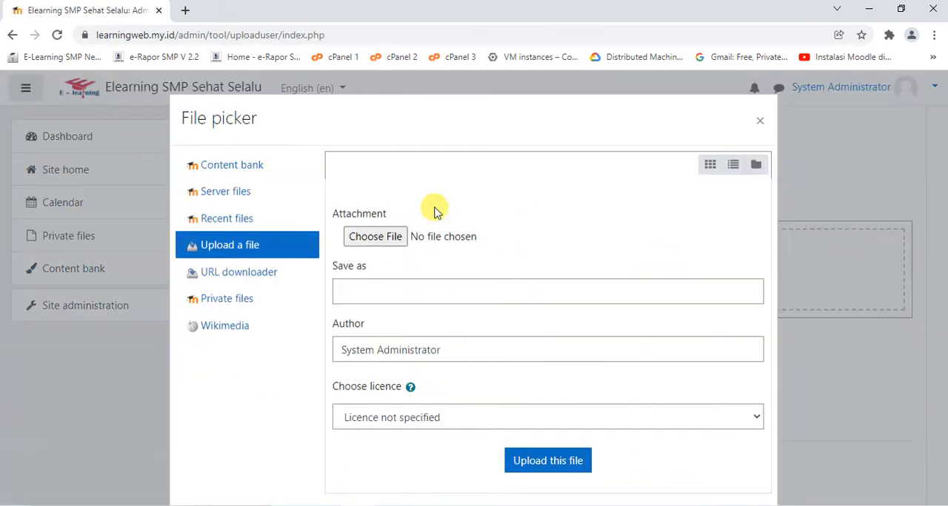
pyautogui.click(375, 239)
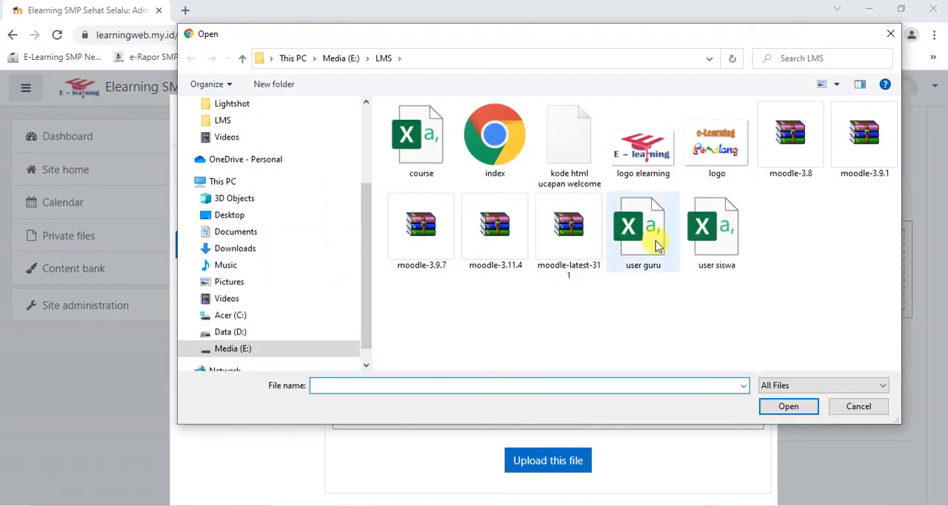
pyautogui.click(653, 244)
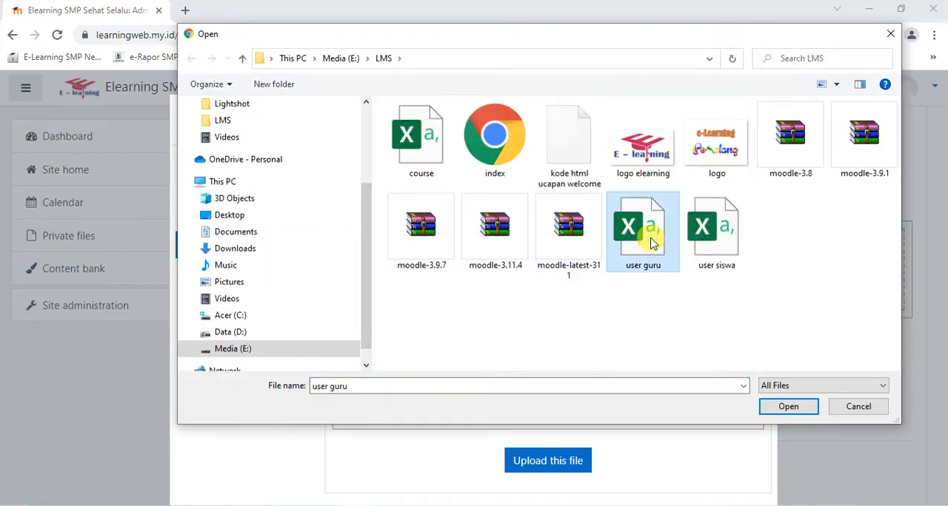
pyautogui.doubleClick(652, 240)
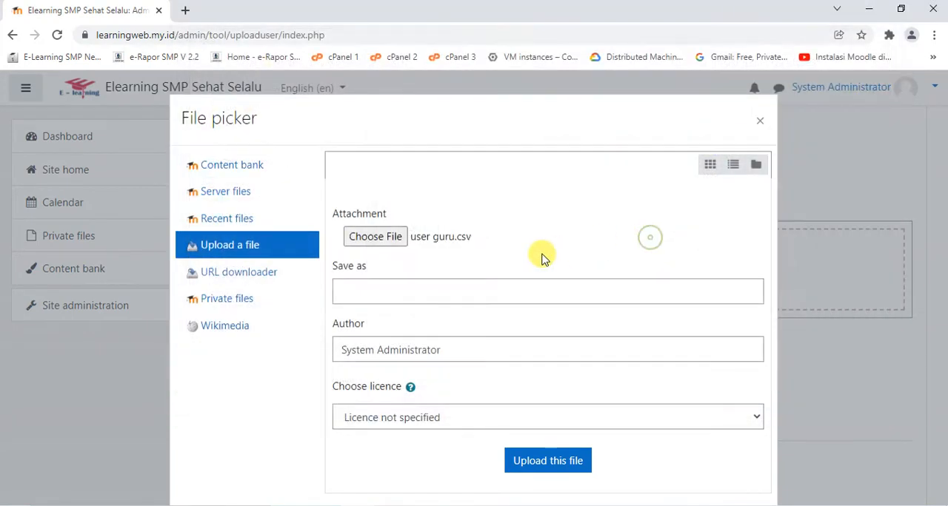
pyautogui.click(561, 462)
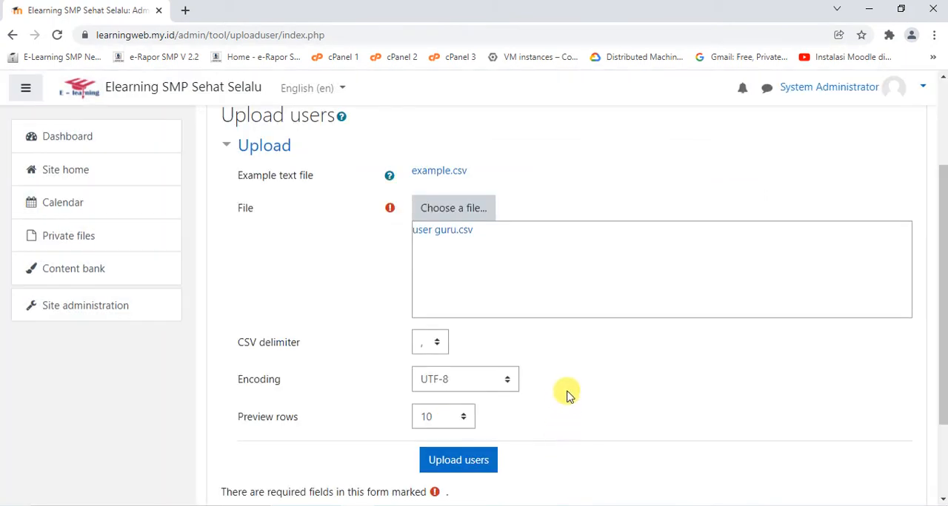
# Set the CSV delimiter to a semicolon, submit the teacher list and check the upload preview
pyautogui.click(432, 345)
pyautogui.click(426, 378)
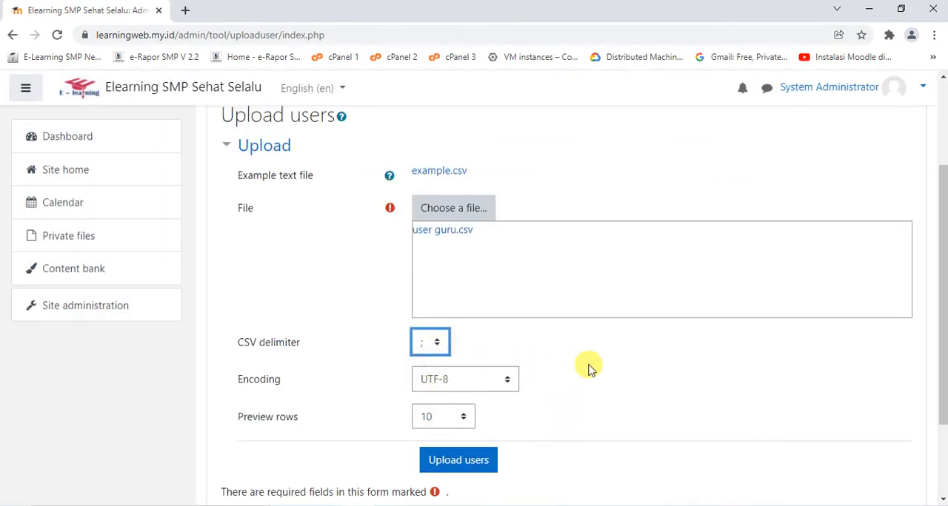
pyautogui.scroll(-2, 588, 368)
pyautogui.click(453, 352)
pyautogui.scroll(-15, 673, 296)
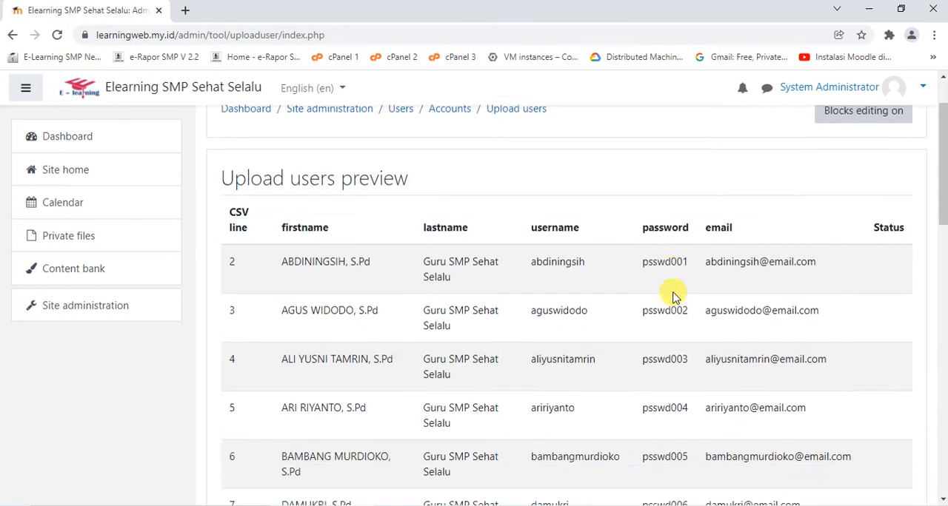
# Expand the default values, set the preferred language to Bahasa Indonesia (id) and run the bulk upload of the teacher users
pyautogui.scroll(2, 666, 294)
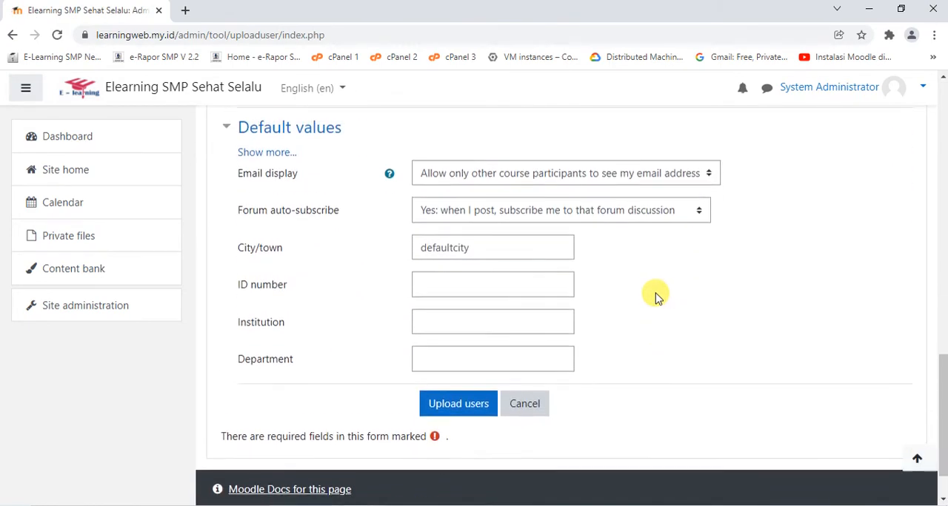
pyautogui.click(260, 163)
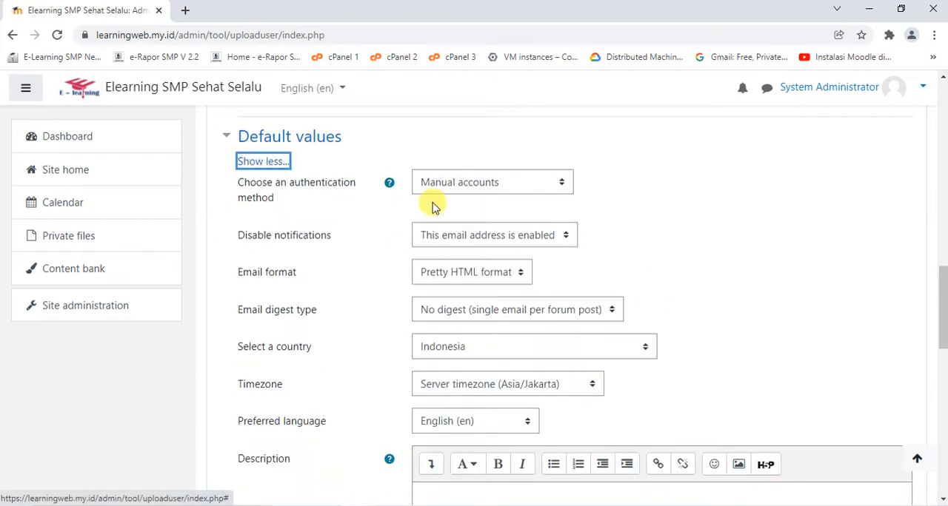
pyautogui.scroll(-2, 441, 218)
pyautogui.click(463, 285)
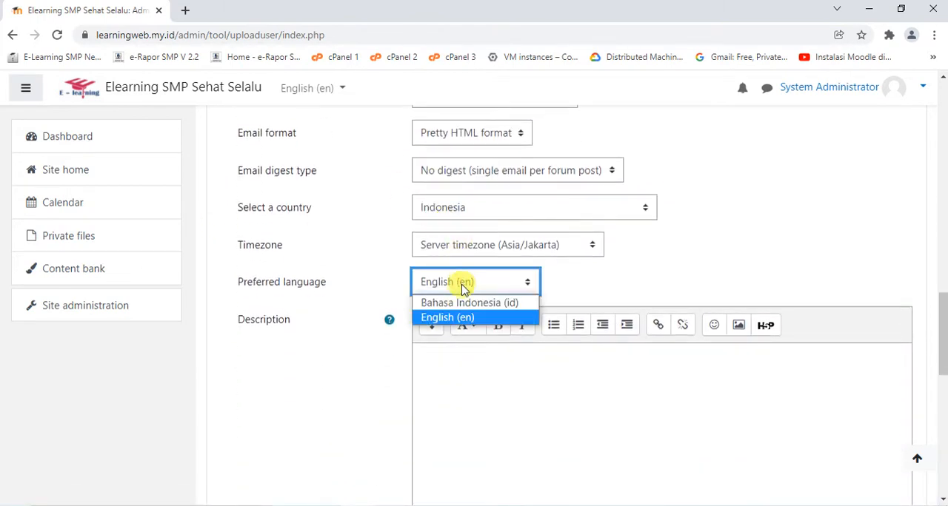
pyautogui.click(451, 302)
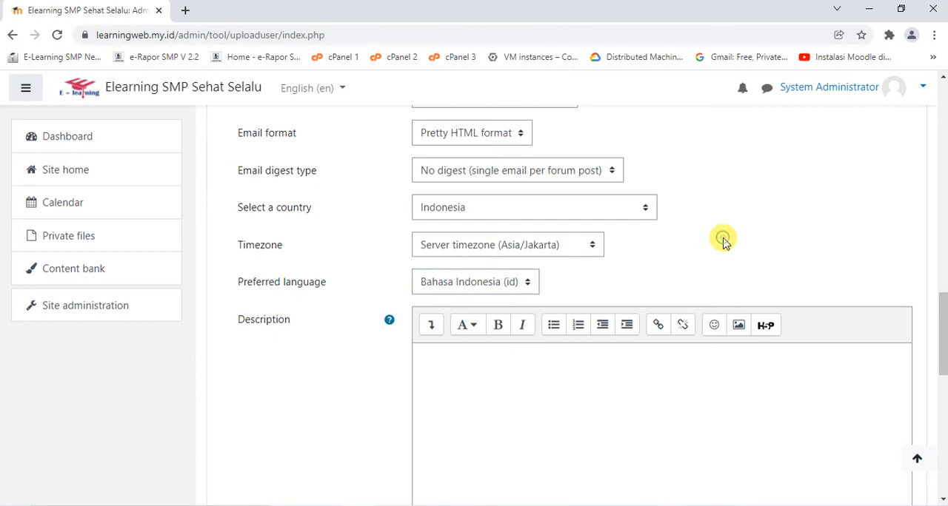
pyautogui.scroll(-10, 722, 241)
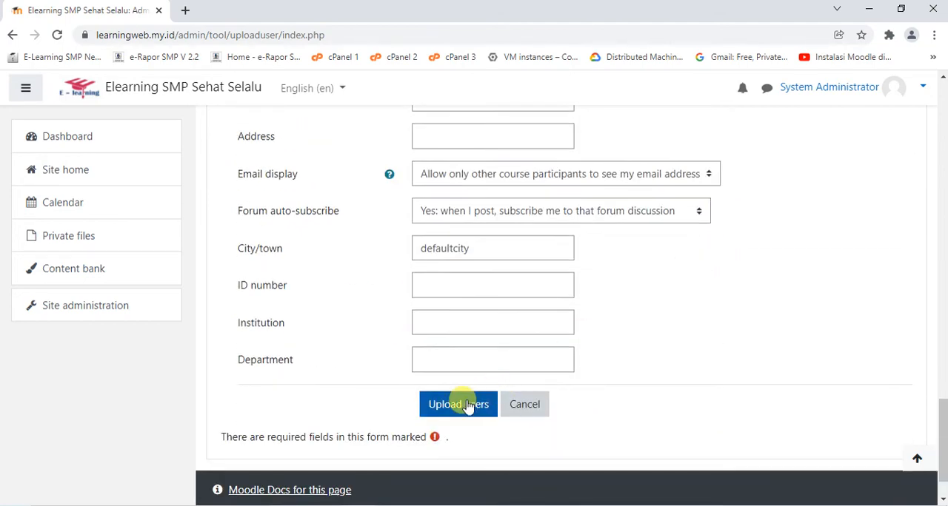
pyautogui.click(466, 407)
# Check the teacher upload results for created users, weak passwords and errors, and continue back to the Upload users form
pyautogui.scroll(-5, 611, 211)
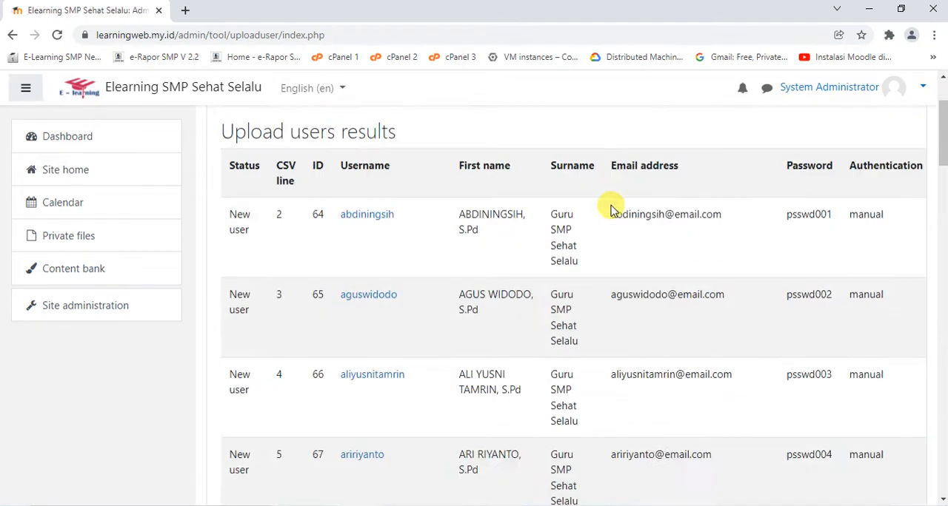
pyautogui.scroll(-20, 611, 211)
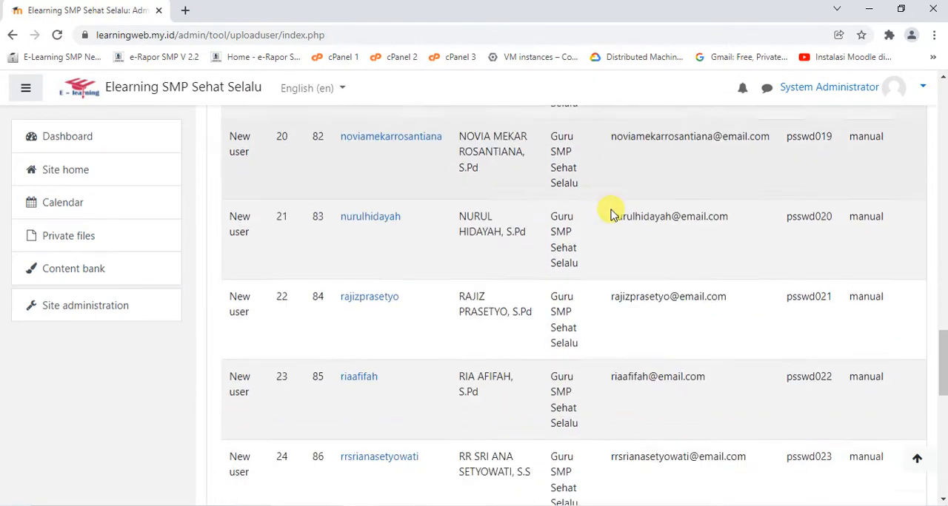
pyautogui.scroll(-3, 611, 211)
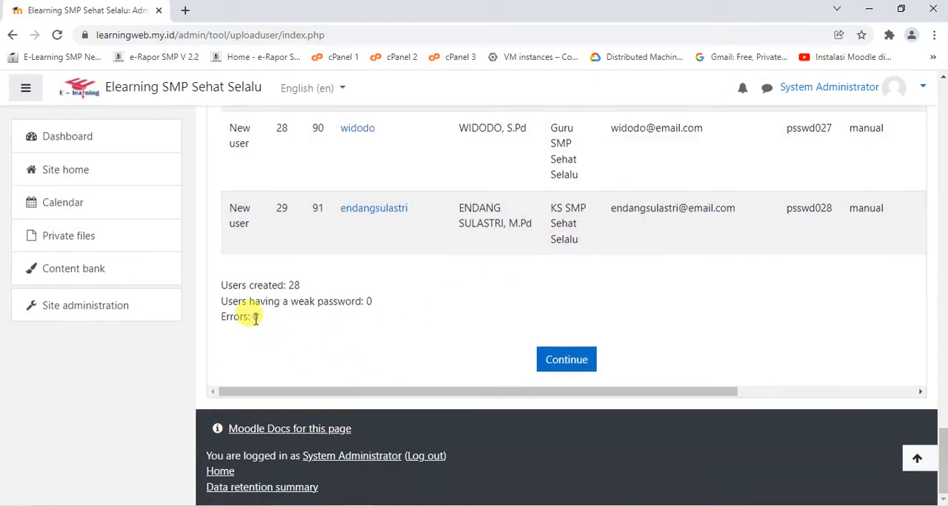
pyautogui.click(563, 359)
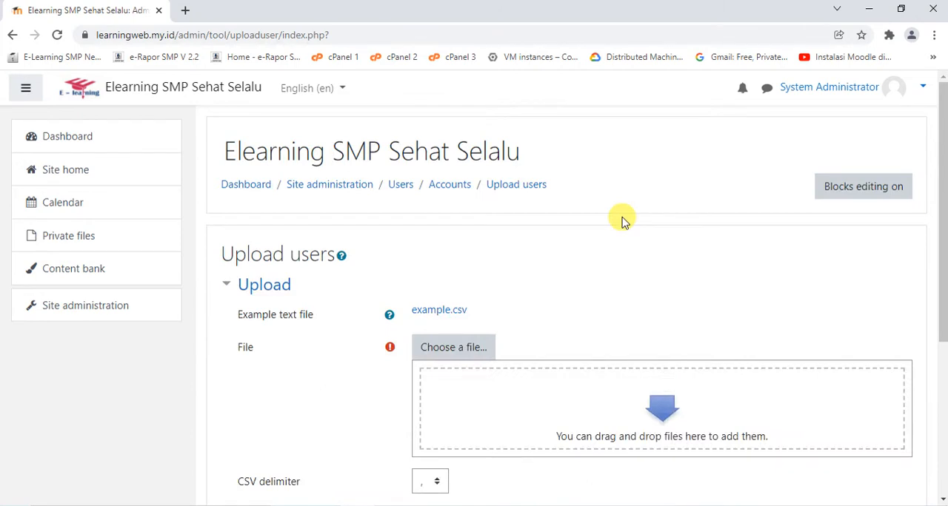
# Open the site's list of users and examine the total and the newly uploaded teacher accounts
pyautogui.click(81, 313)
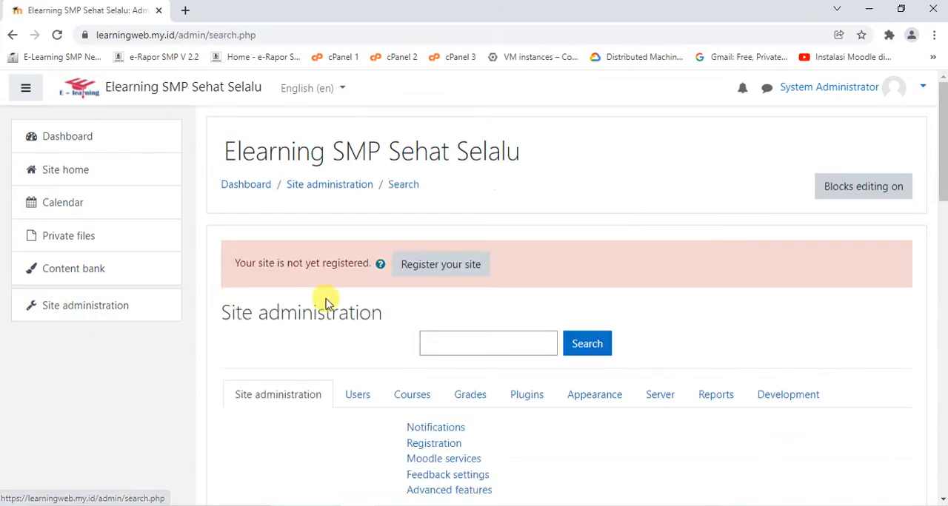
pyautogui.click(358, 395)
pyautogui.scroll(-3, 407, 318)
pyautogui.click(434, 268)
pyautogui.scroll(-3, 433, 271)
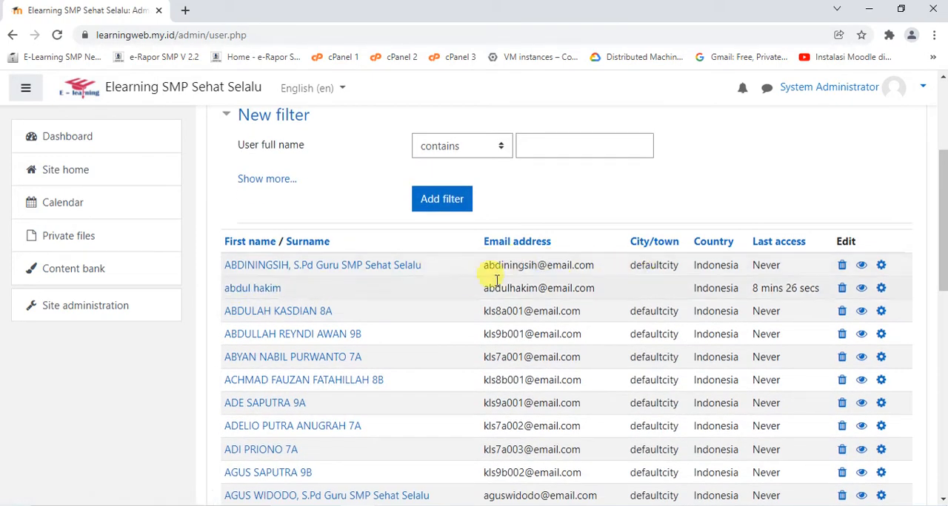
pyautogui.scroll(2, 519, 261)
pyautogui.scroll(-2, 524, 261)
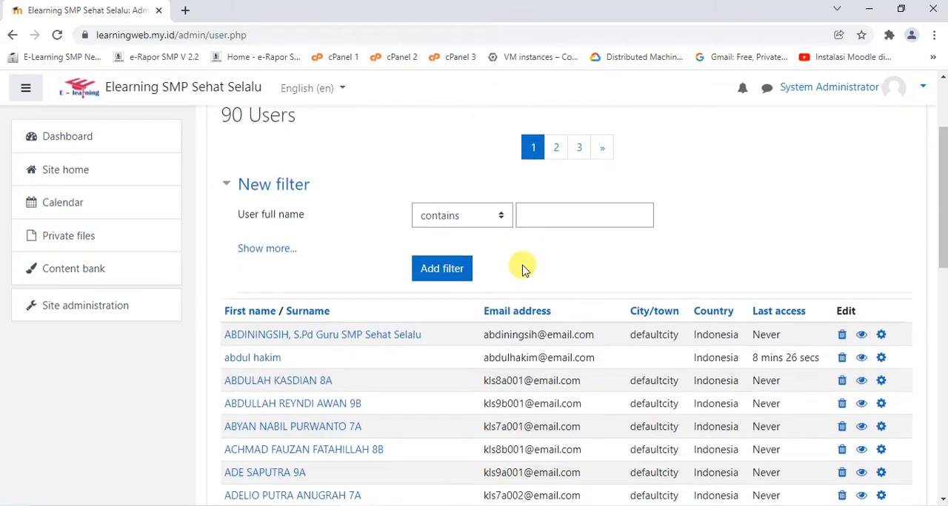
# Filter the user list to full names containing "guru" and examine the listed teacher accounts
pyautogui.click(544, 214)
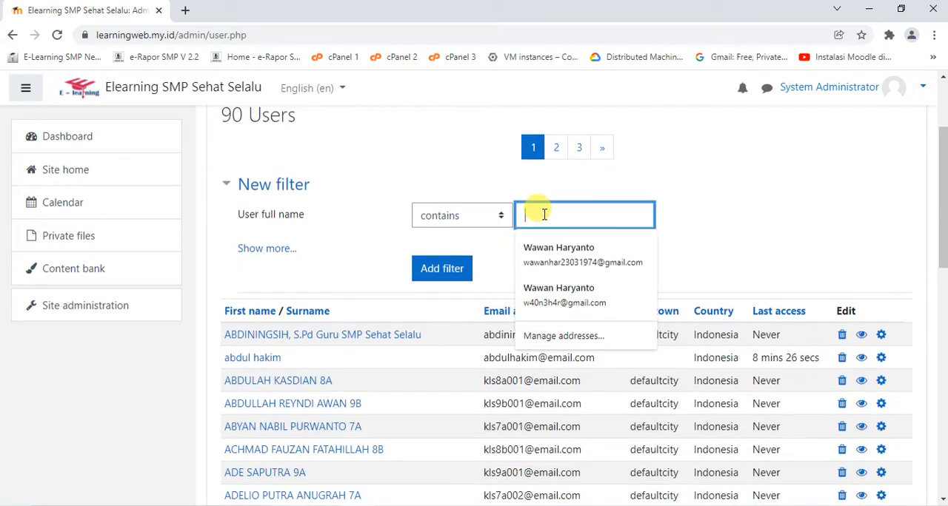
pyautogui.write('guru')
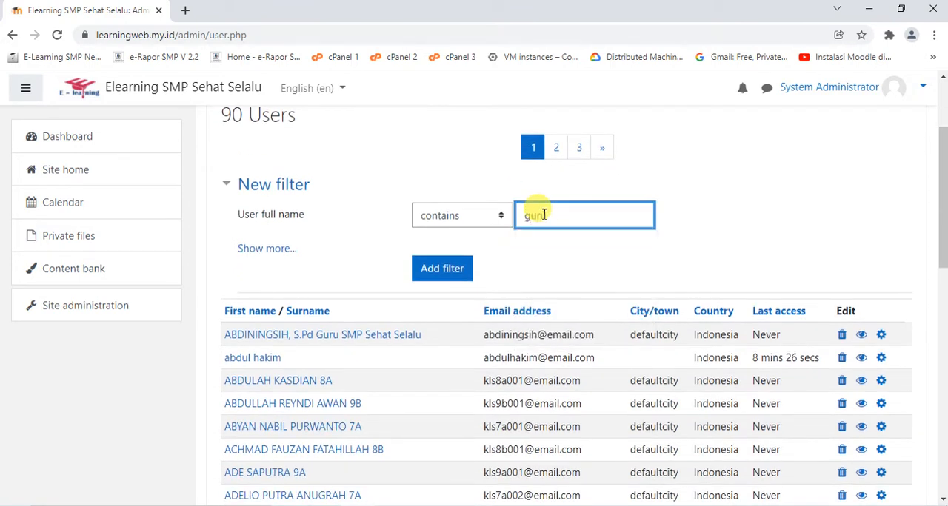
pyautogui.press('Return')
pyautogui.scroll(-5, 548, 222)
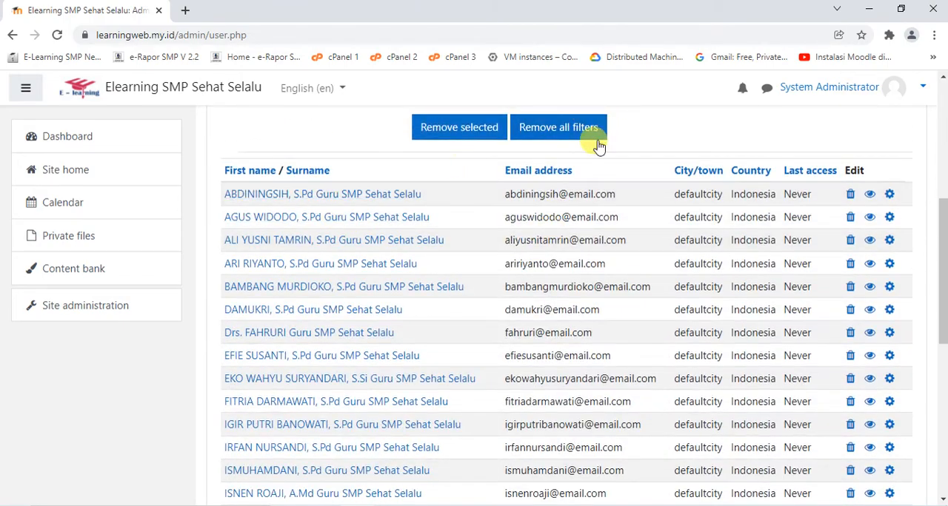
pyautogui.scroll(-4, 370, 226)
pyautogui.scroll(6, 370, 254)
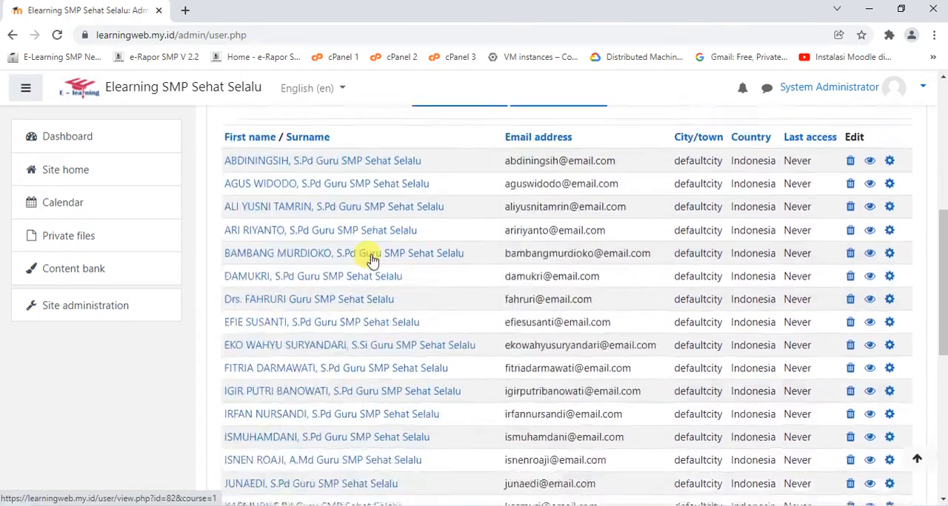
pyautogui.scroll(2, 372, 255)
pyautogui.scroll(-1, 371, 255)
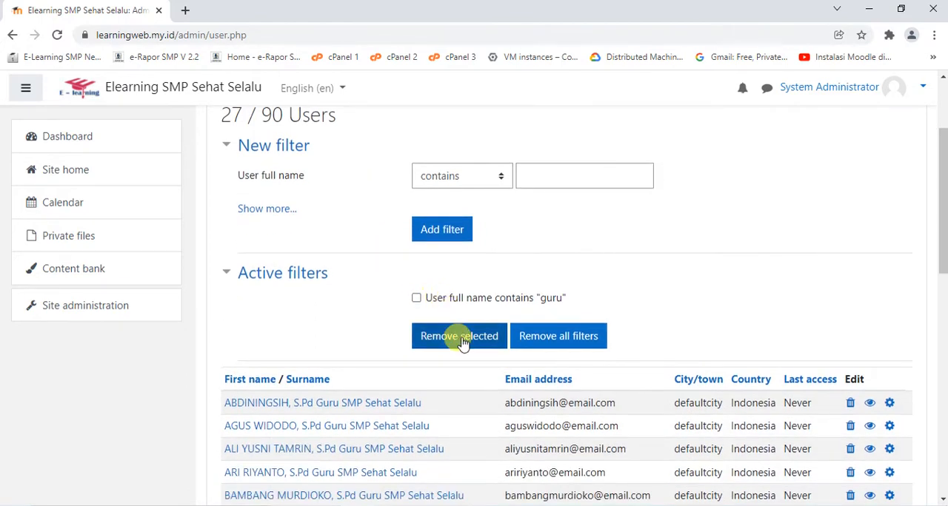
pyautogui.click(440, 339)
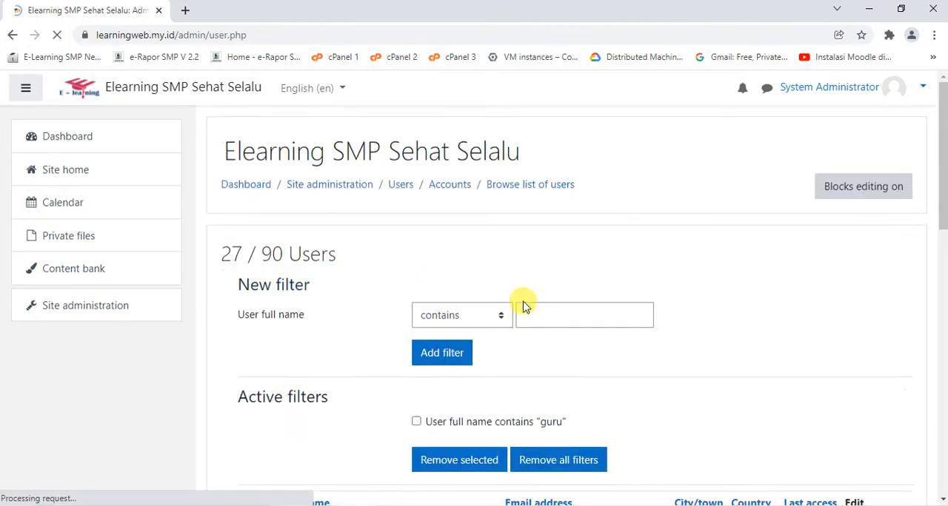
pyautogui.click(540, 243)
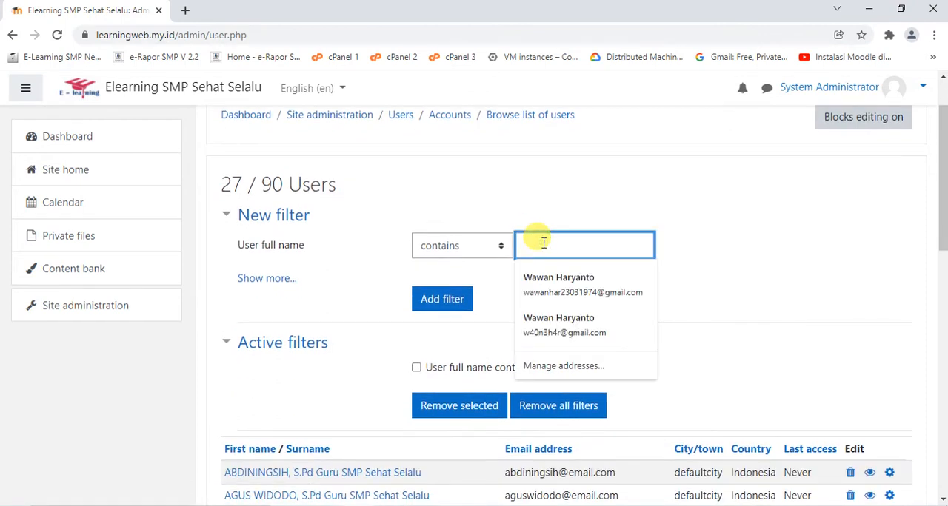
pyautogui.write('7a')
pyautogui.press('Return')
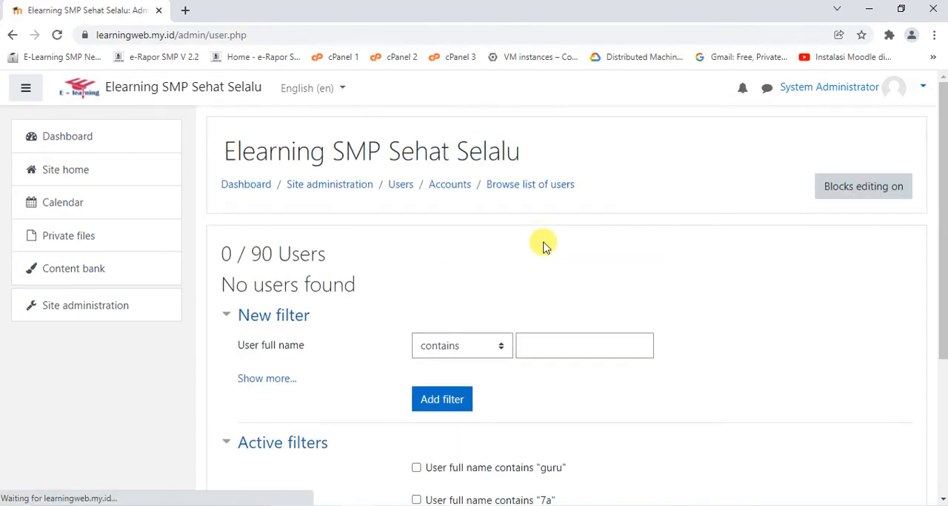
# Remove all active filters, "guru" and "7a", from the user list
pyautogui.scroll(-3, 576, 263)
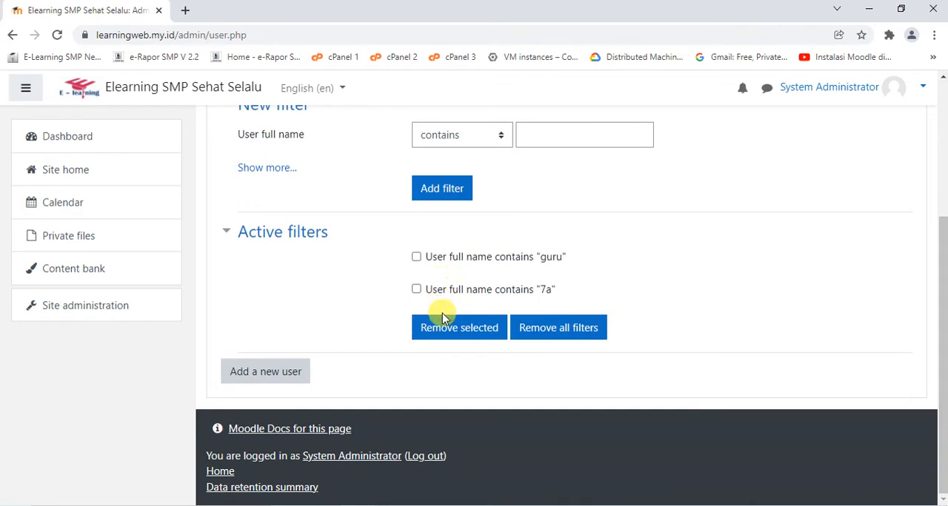
pyautogui.click(416, 257)
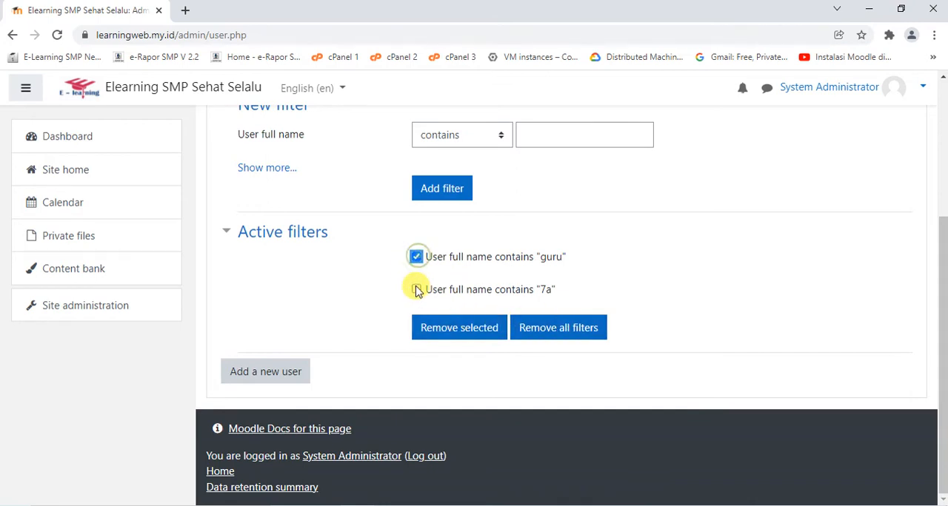
pyautogui.click(541, 333)
# Filter the user list to full names containing "7a" and examine the listed student accounts
pyautogui.scroll(-3, 571, 235)
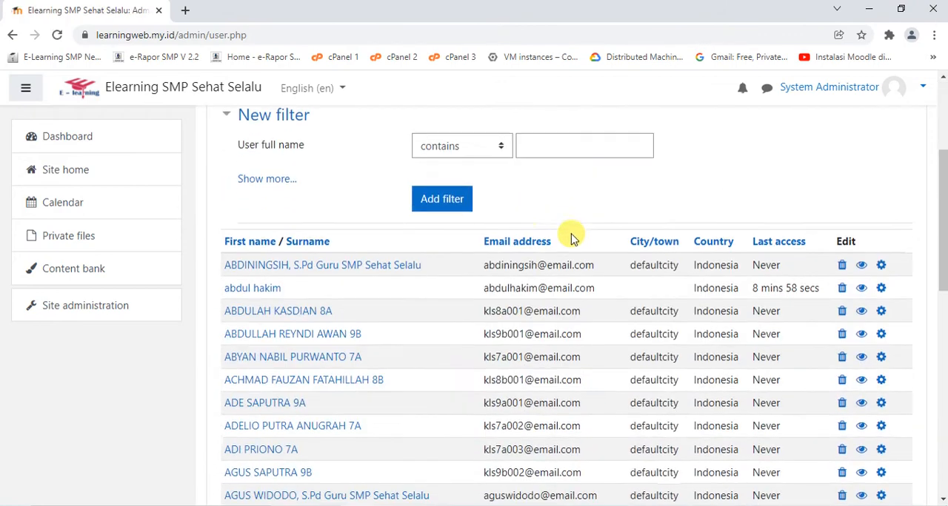
pyautogui.click(540, 155)
pyautogui.write('7a')
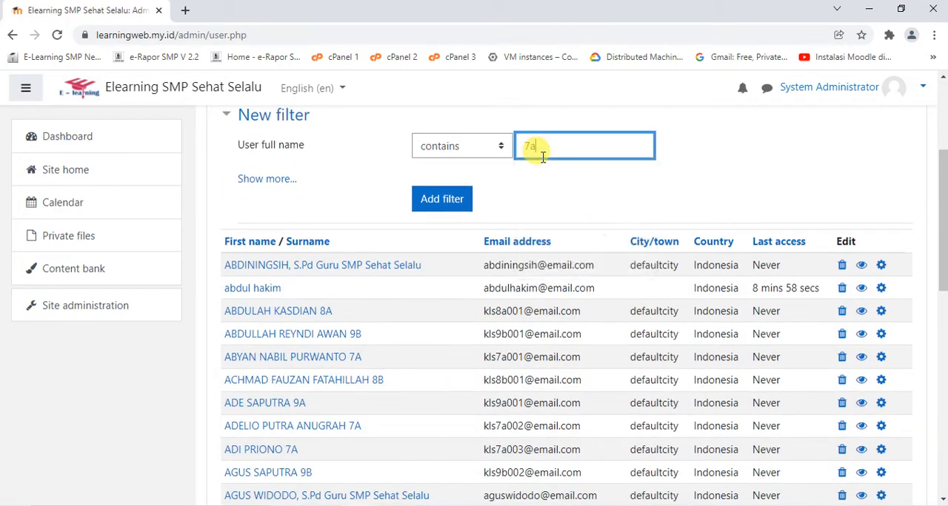
pyautogui.press('Return')
pyautogui.scroll(-3, 581, 196)
pyautogui.scroll(-2, 581, 197)
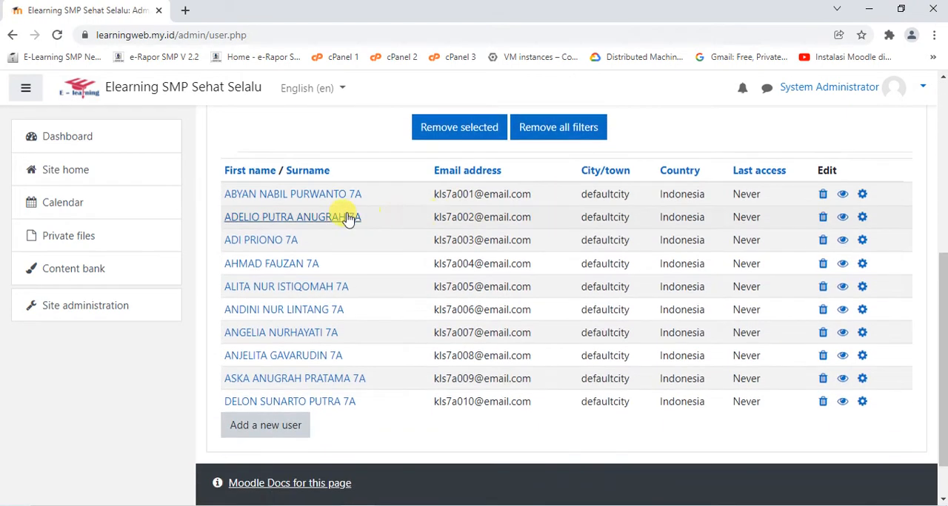
pyautogui.scroll(5, 377, 363)
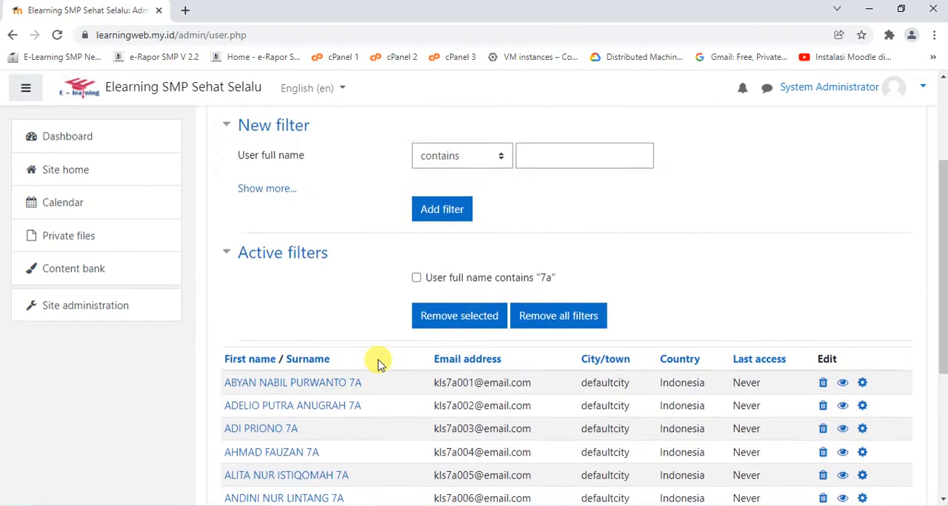
# Open the Users settings in the site administration and find the Accounts options
pyautogui.click(100, 307)
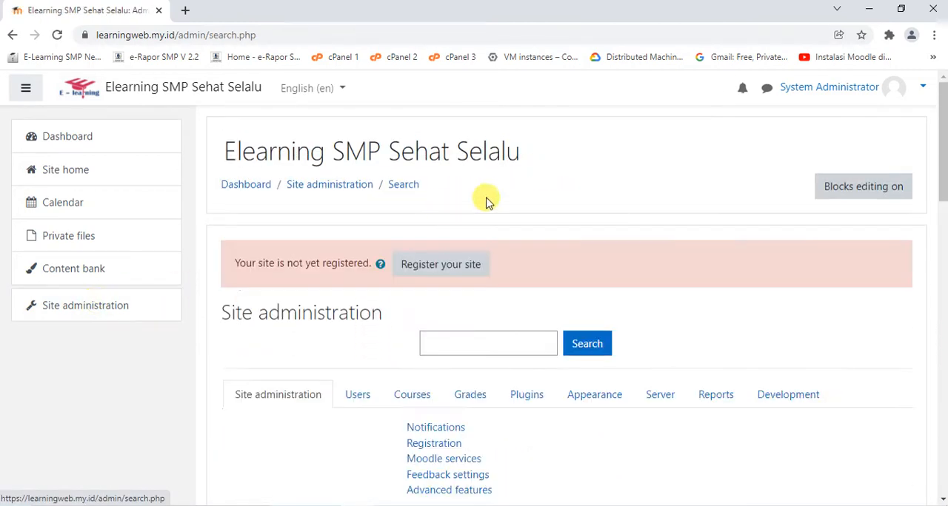
pyautogui.click(358, 394)
pyautogui.scroll(-2, 495, 248)
pyautogui.scroll(-2, 495, 247)
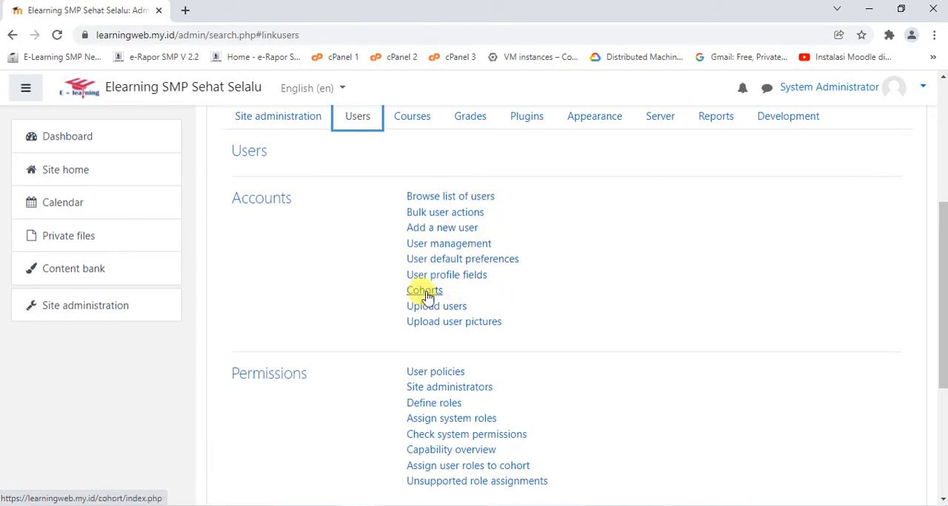
# Switch the site language to Bahasa Indonesia (id) and open the Pengguna settings to see the translated options
pyautogui.click(340, 90)
pyautogui.click(332, 119)
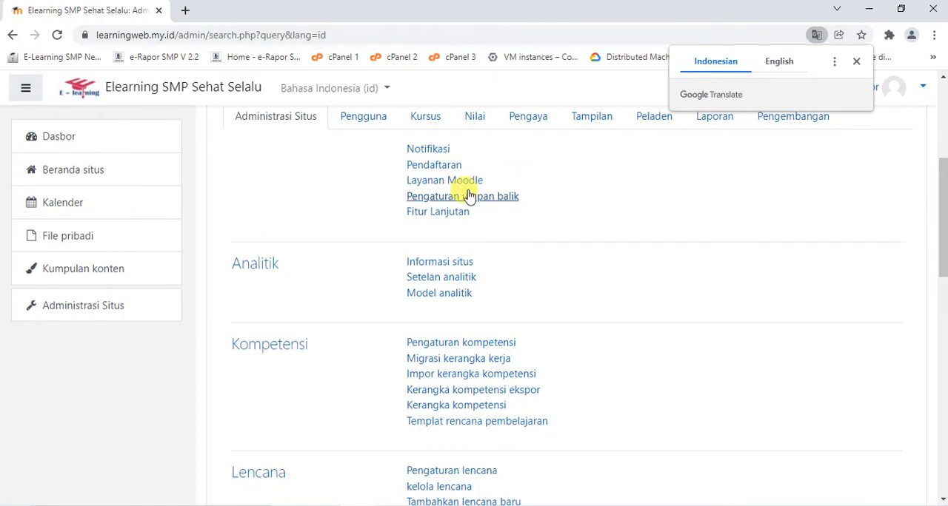
pyautogui.click(371, 117)
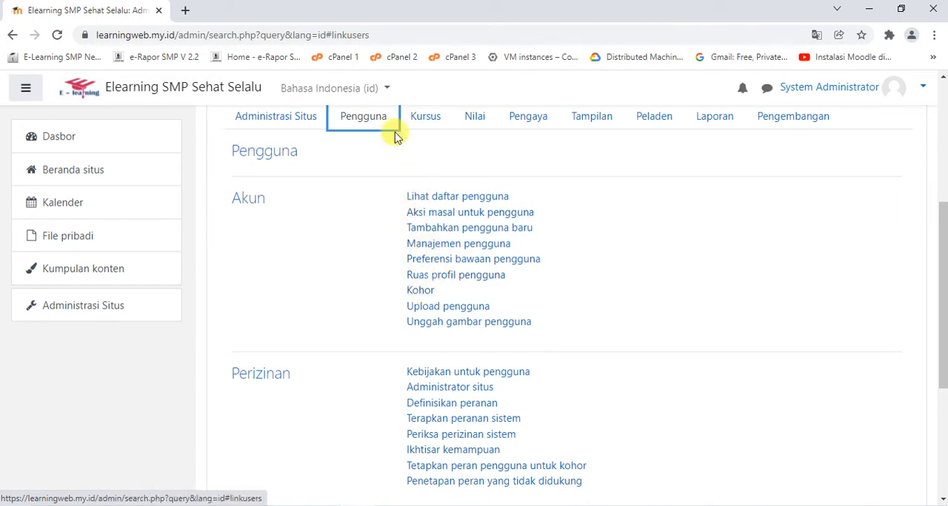
# Switch the site language back to English (en) and reopen the Users settings
pyautogui.click(376, 89)
pyautogui.click(333, 142)
pyautogui.scroll(-4, 429, 181)
pyautogui.click(356, 120)
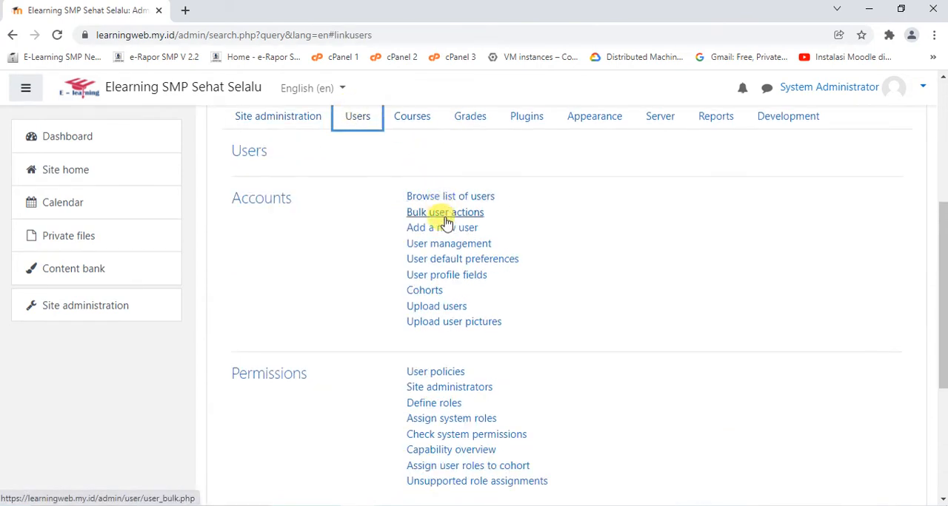
# Open the site's cohorts and add a new system cohort named 7A
pyautogui.click(429, 293)
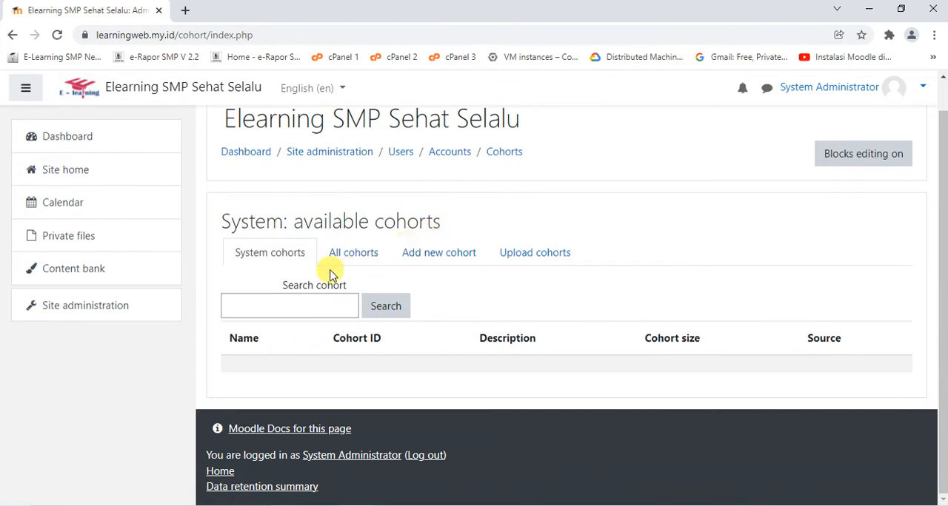
pyautogui.click(440, 258)
pyautogui.scroll(-2, 514, 222)
pyautogui.click(482, 177)
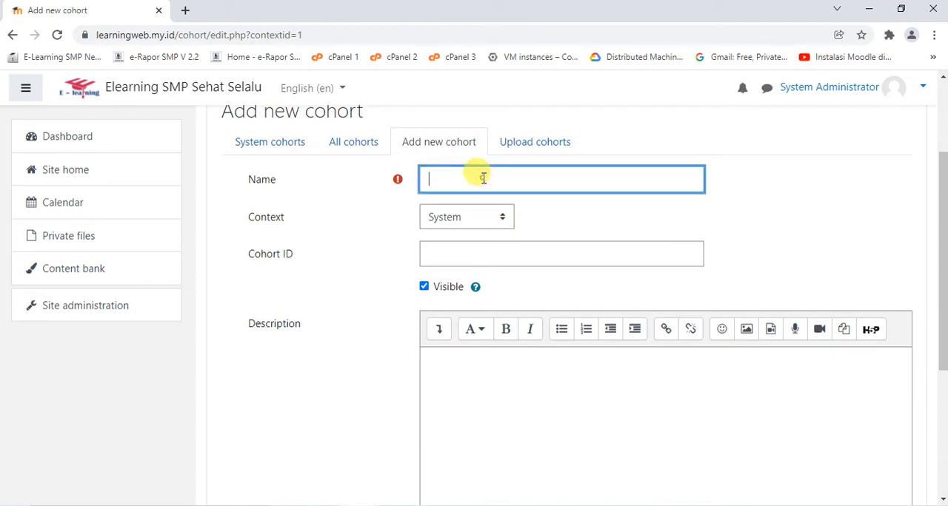
pyautogui.press('capslock')
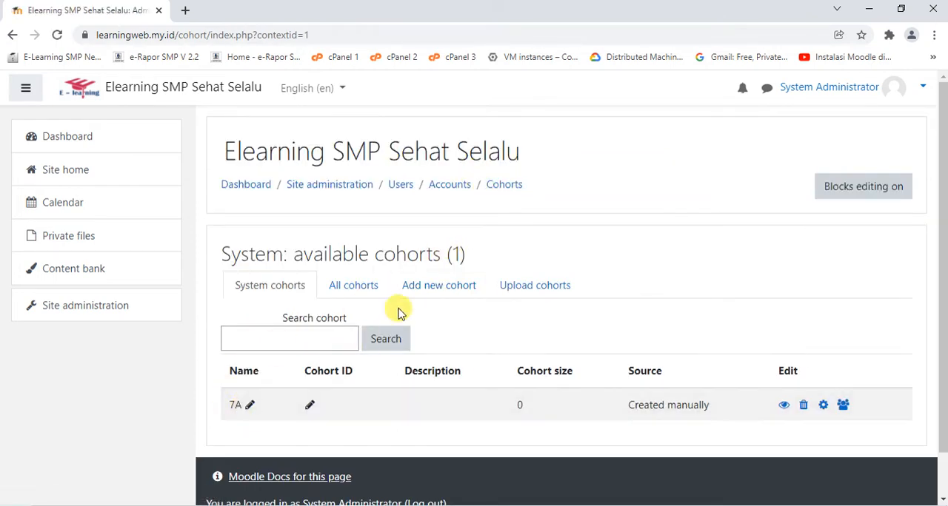
# Add two more system cohorts named 7B and 8A, leaving the other fields at their defaults
pyautogui.click(420, 288)
pyautogui.click(492, 318)
pyautogui.write('7B')
pyautogui.press('Return')
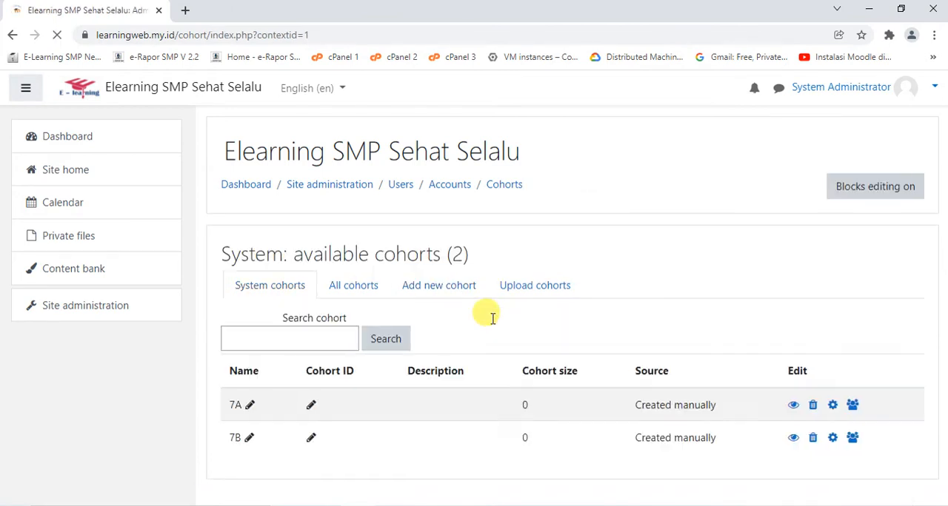
pyautogui.click(465, 294)
pyautogui.click(461, 320)
pyautogui.write('8A')
pyautogui.press('Return')
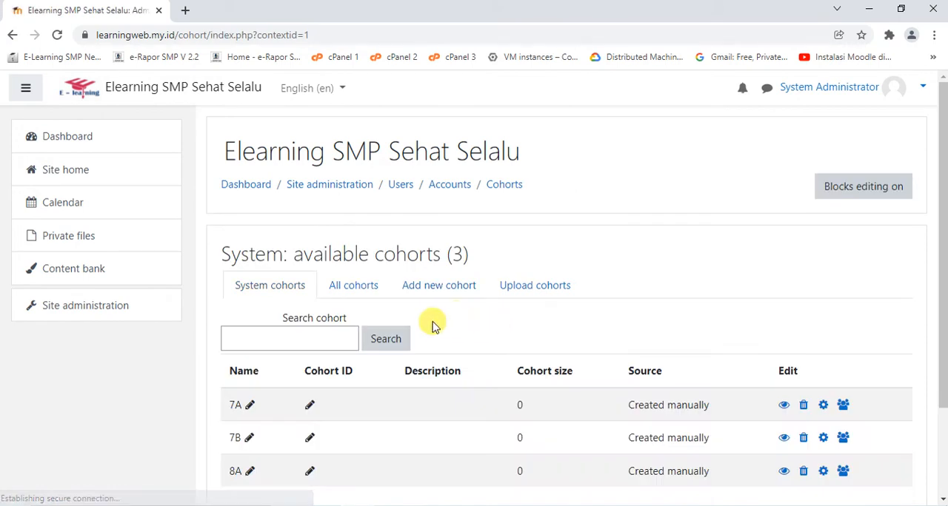
# Add the system cohorts 8B and 9A, leaving the other fields at their defaults
pyautogui.click(440, 288)
pyautogui.click(469, 309)
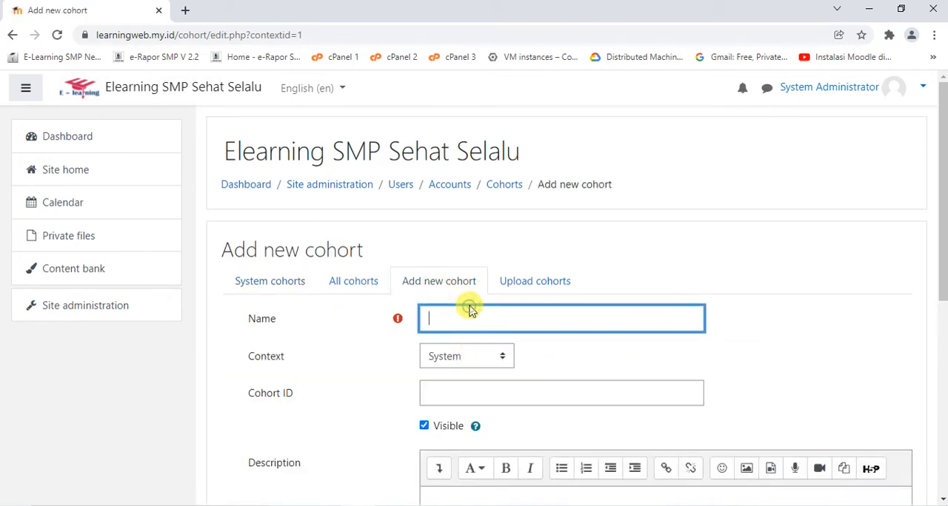
pyautogui.write('8B')
pyautogui.press('Return')
pyautogui.click(453, 295)
pyautogui.click(460, 320)
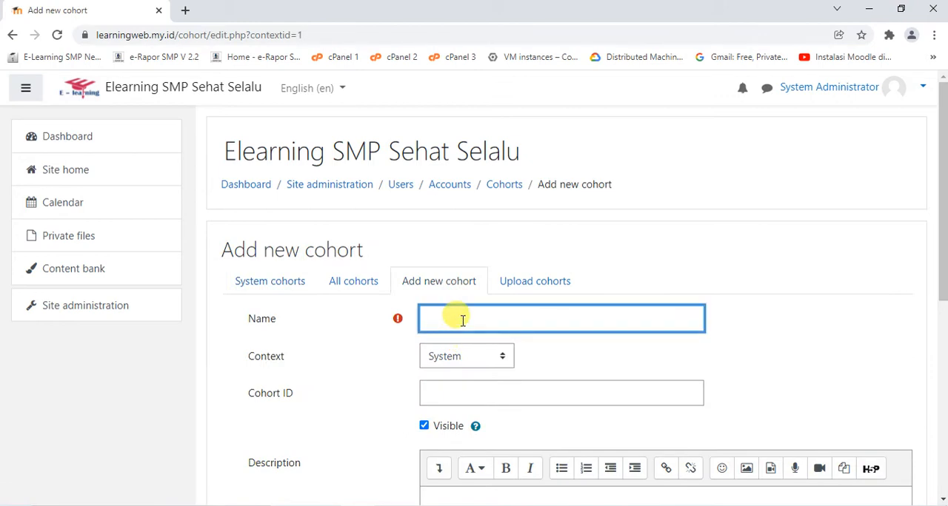
pyautogui.write('9A')
pyautogui.press('Return')
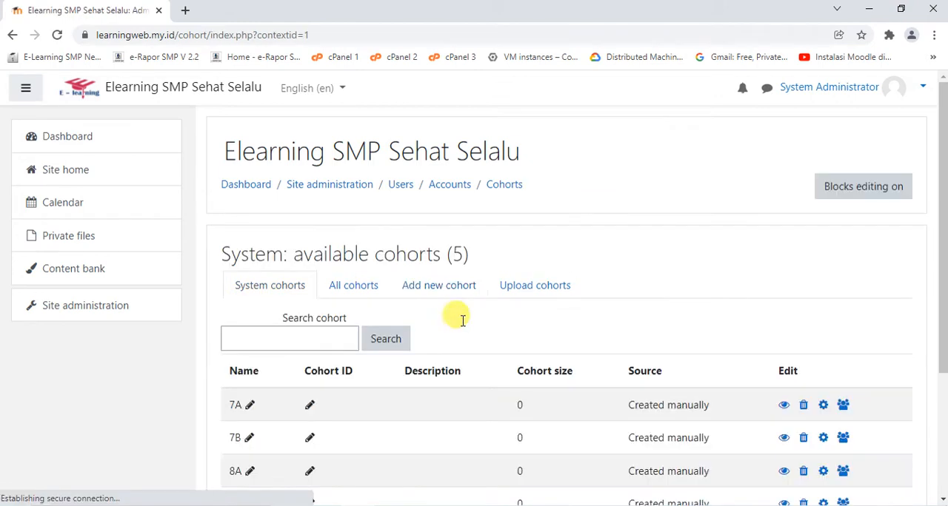
# Add the system cohort 9B and check the complete list of class cohorts
pyautogui.click(428, 285)
pyautogui.click(488, 320)
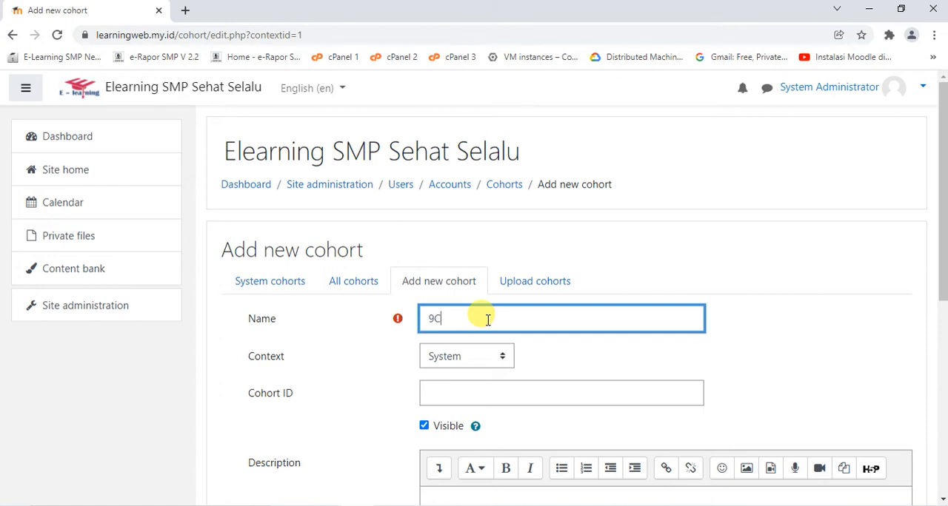
pyautogui.press('Return')
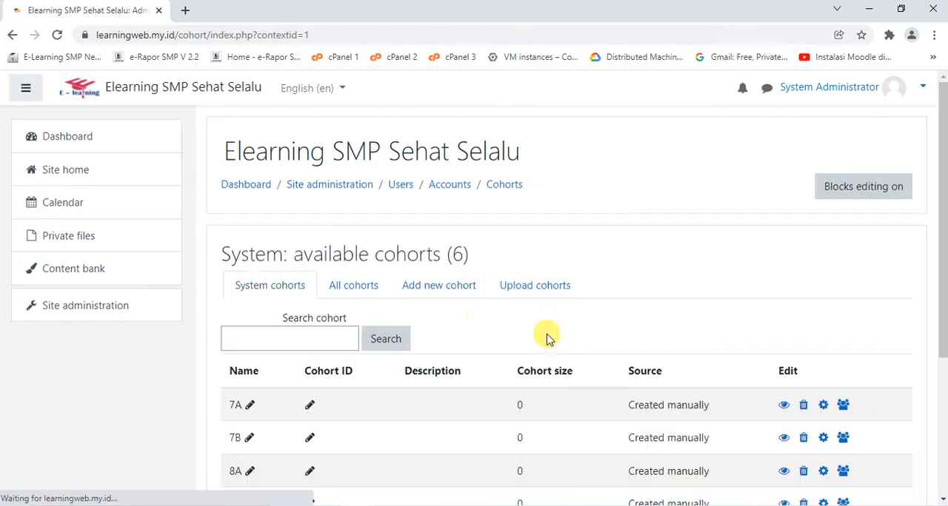
pyautogui.scroll(-5, 547, 325)
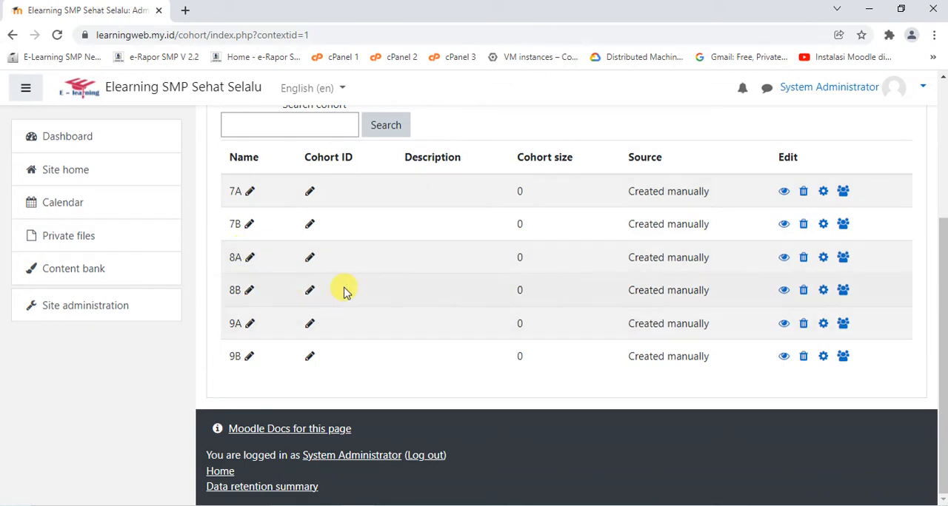
pyautogui.scroll(1, 343, 291)
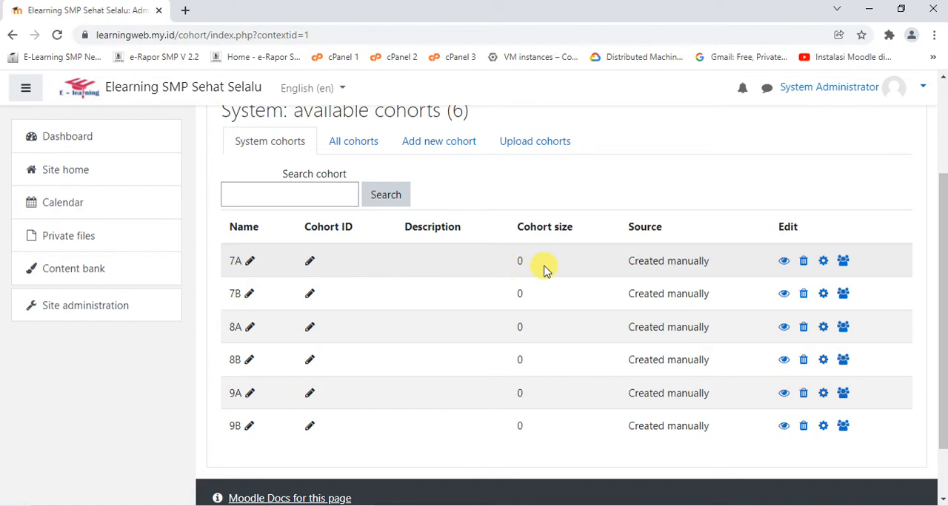
# Open the member assignment of cohort 7A and look through its potential users
pyautogui.click(843, 265)
pyautogui.scroll(-4, 777, 269)
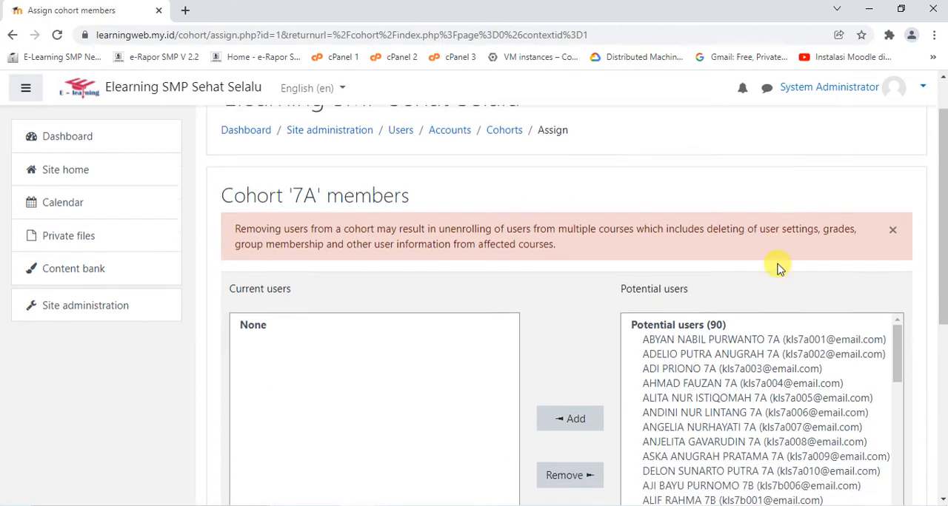
pyautogui.scroll(-1, 778, 272)
pyautogui.scroll(2, 778, 263)
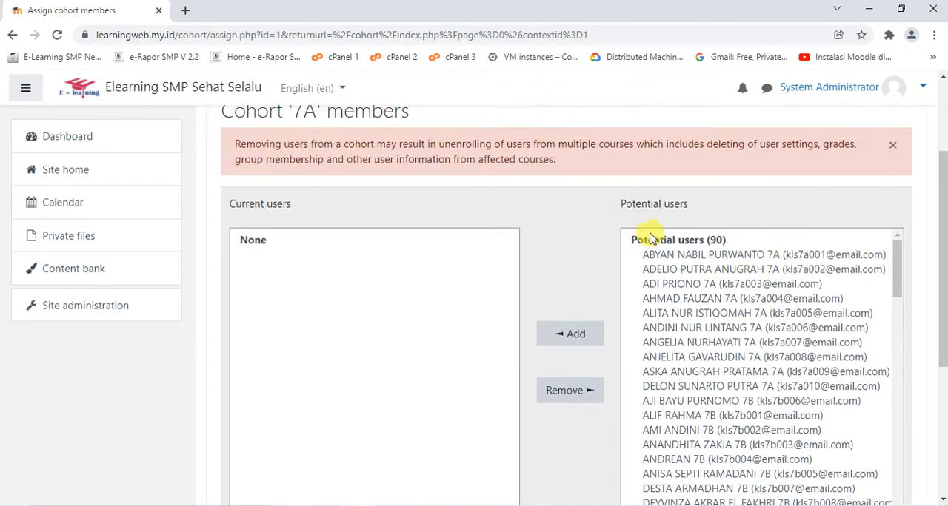
pyautogui.scroll(-2, 740, 284)
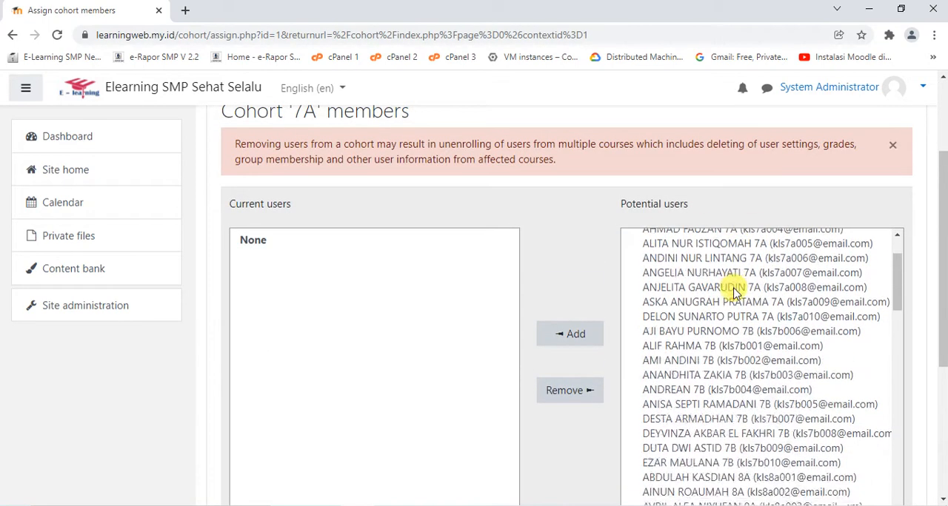
pyautogui.scroll(-3, 930, 268)
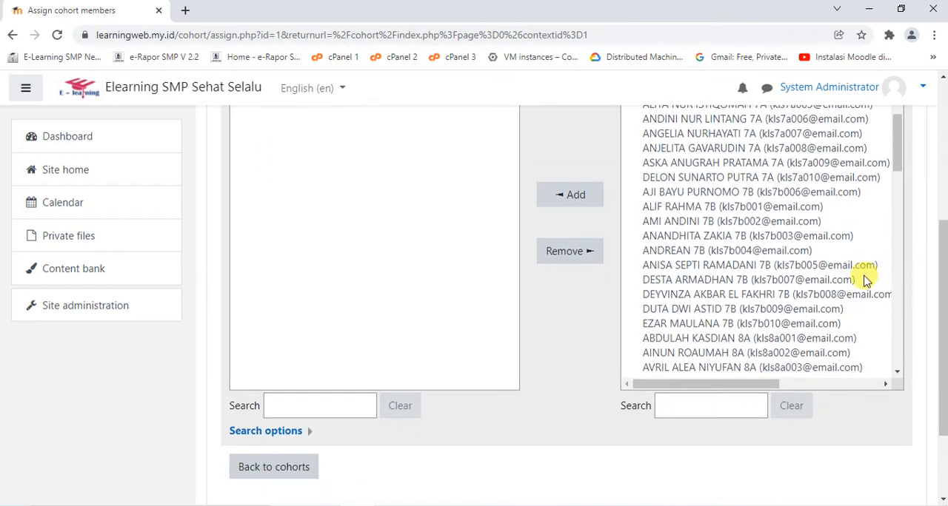
pyautogui.scroll(2, 851, 277)
pyautogui.scroll(1, 849, 278)
pyautogui.scroll(3, 599, 330)
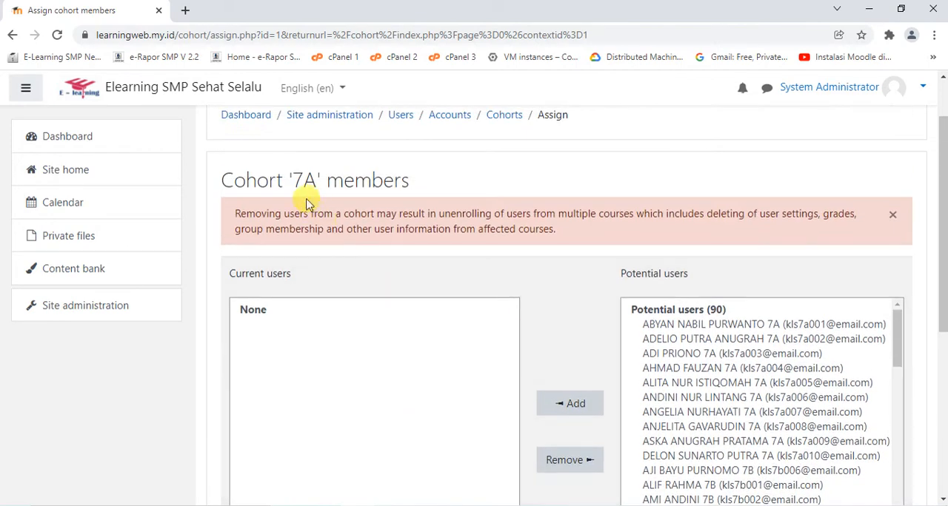
pyautogui.moveTo(295, 183); pyautogui.dragTo(311, 178)
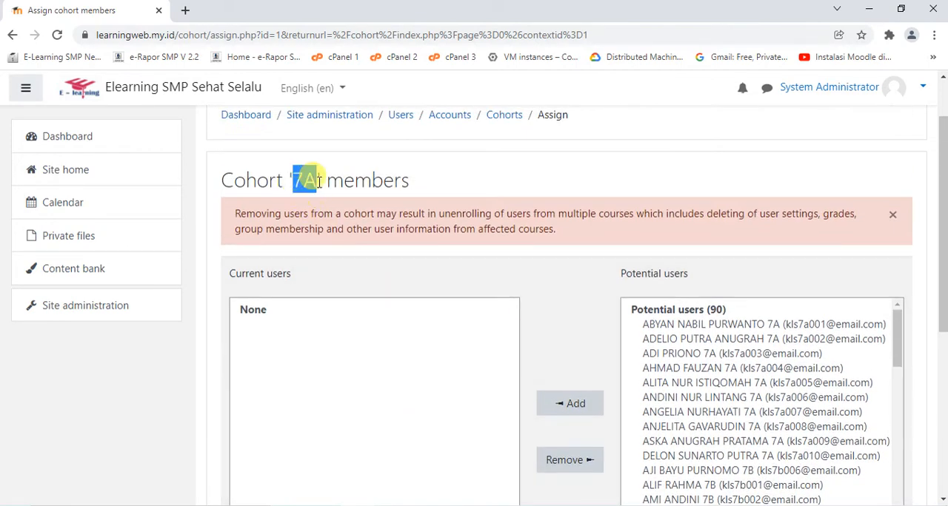
pyautogui.scroll(-8, 735, 340)
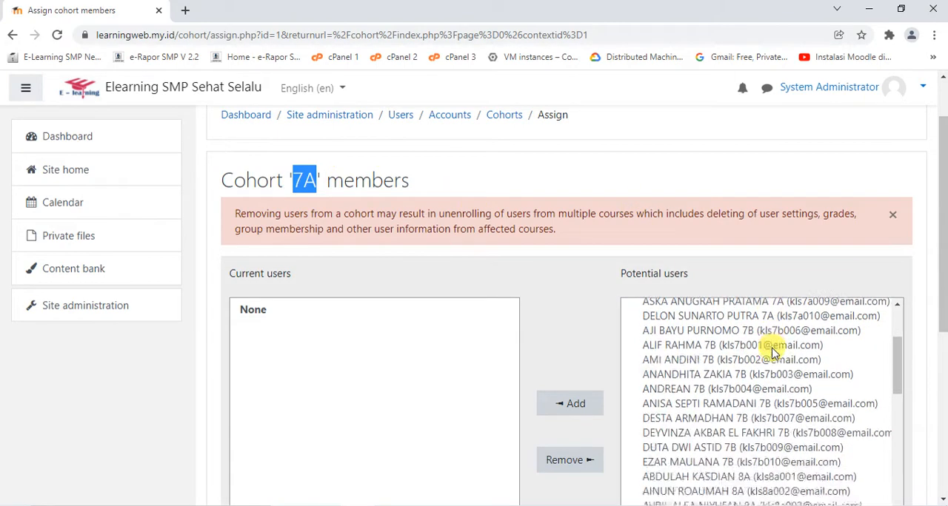
pyautogui.scroll(-3, 935, 288)
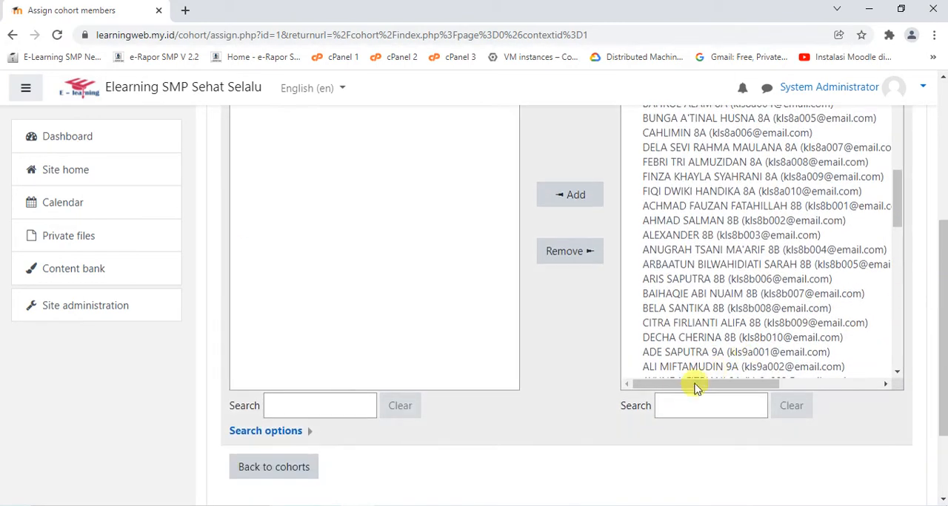
# Filter the potential users by 7A, add all matching users to the cohort and return to the cohort list
pyautogui.click(690, 401)
pyautogui.write('7A')
pyautogui.scroll(2, 773, 282)
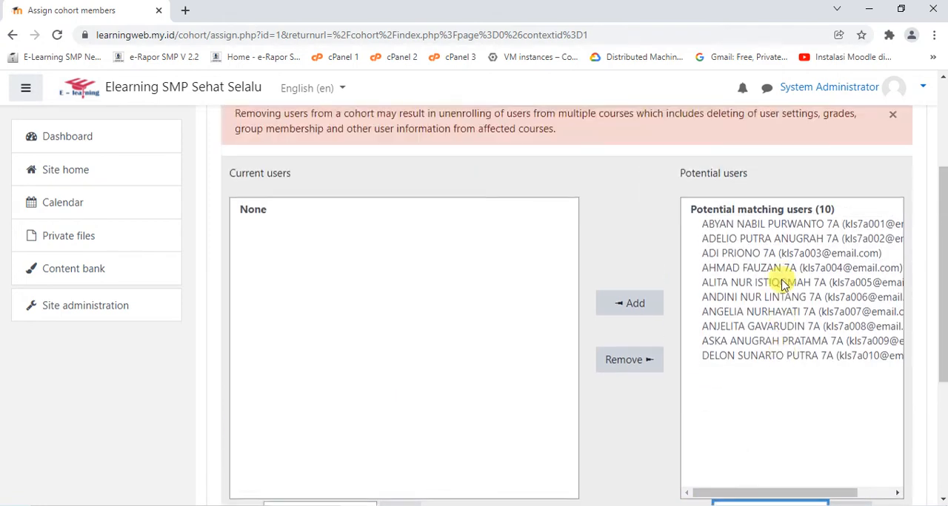
pyautogui.moveTo(764, 258); pyautogui.dragTo(764, 258)
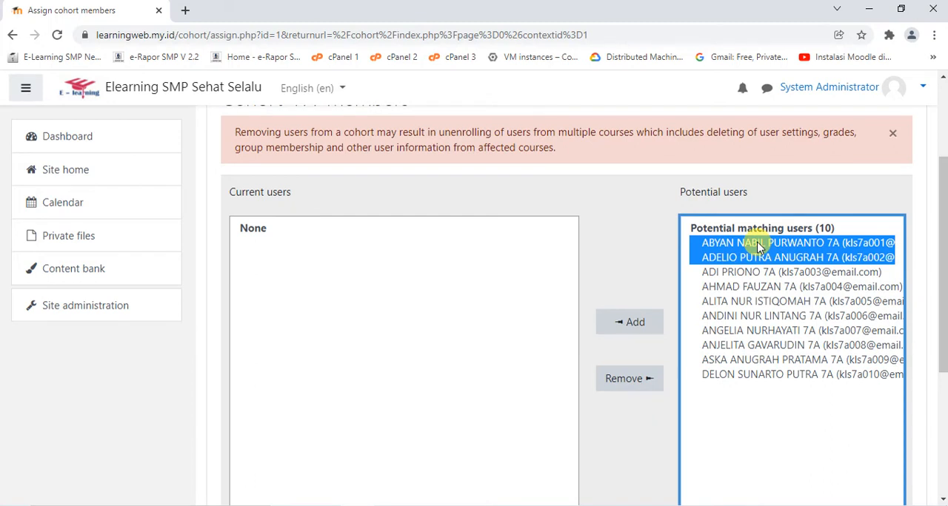
pyautogui.hotkey('ctrl', 'a')
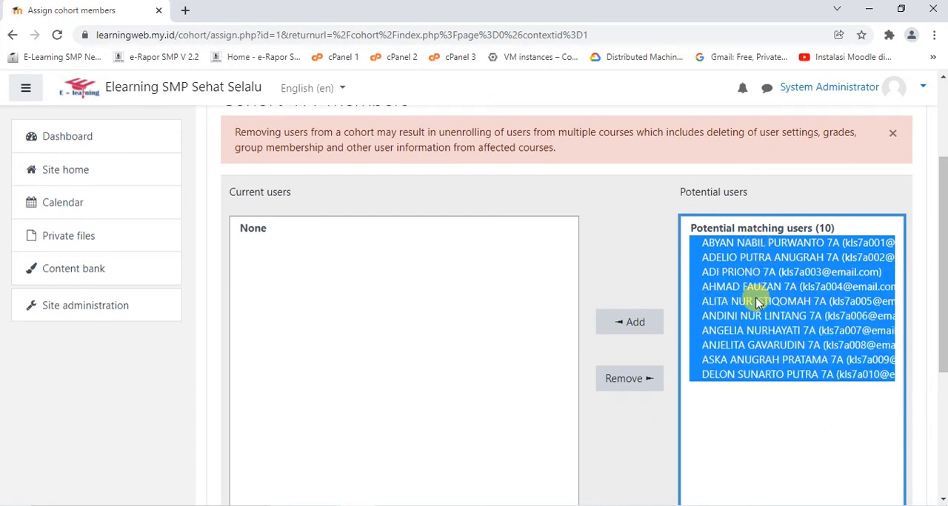
pyautogui.click(630, 324)
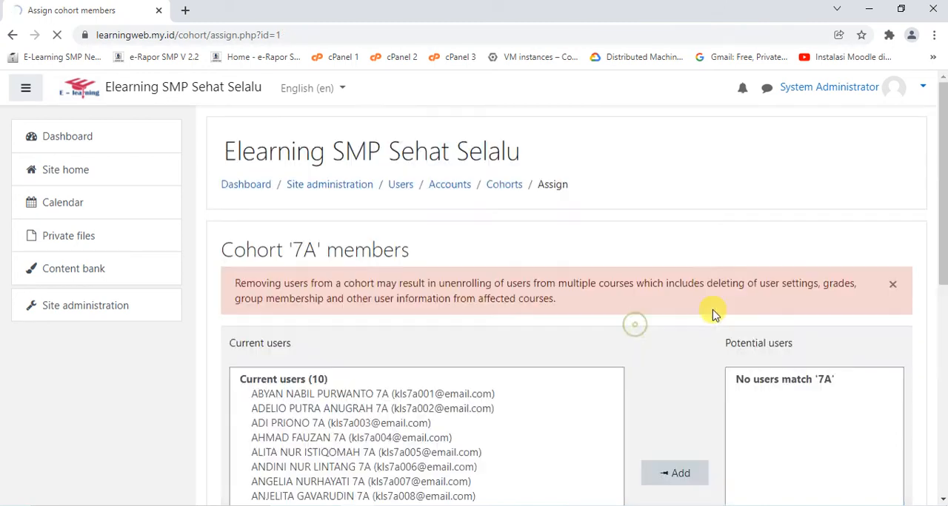
pyautogui.scroll(-3, 805, 311)
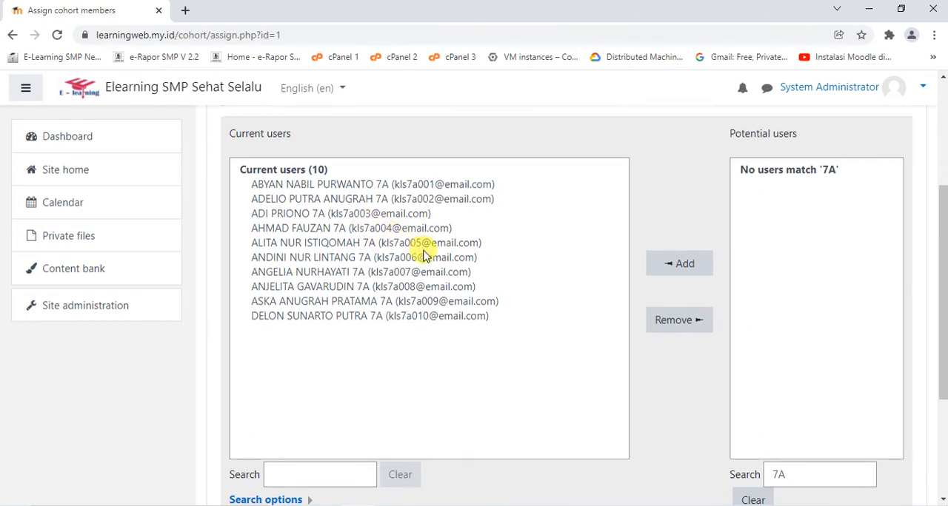
pyautogui.scroll(-5, 420, 252)
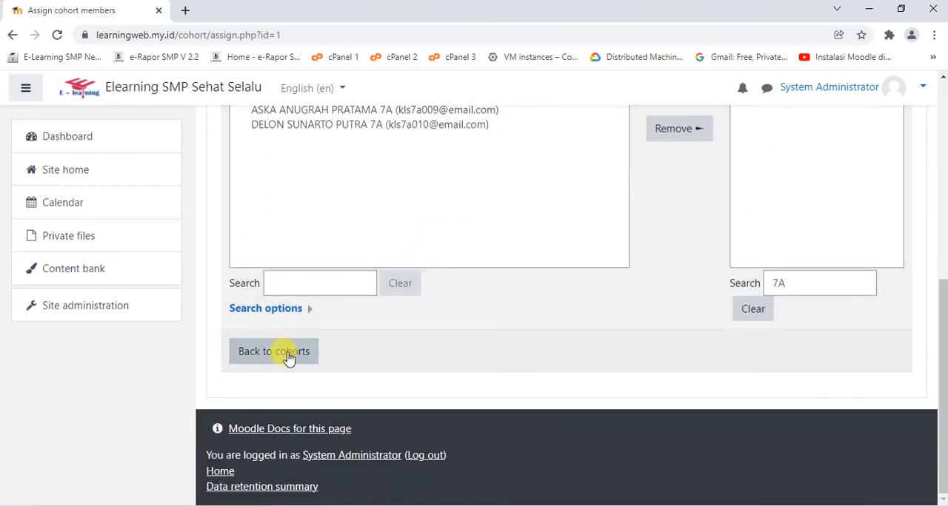
pyautogui.click(286, 356)
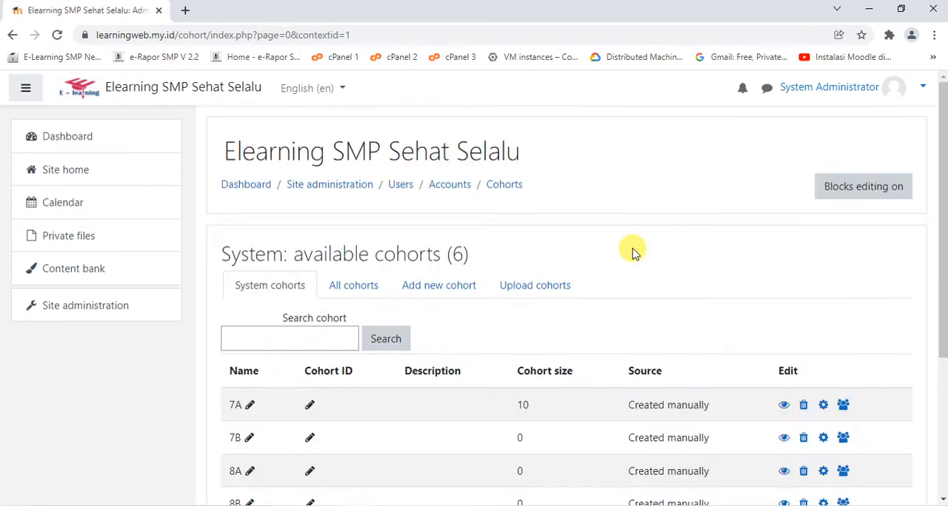
# Add all potential users matching 7B to cohort 7B and return to the cohort list
pyautogui.scroll(-3, 629, 250)
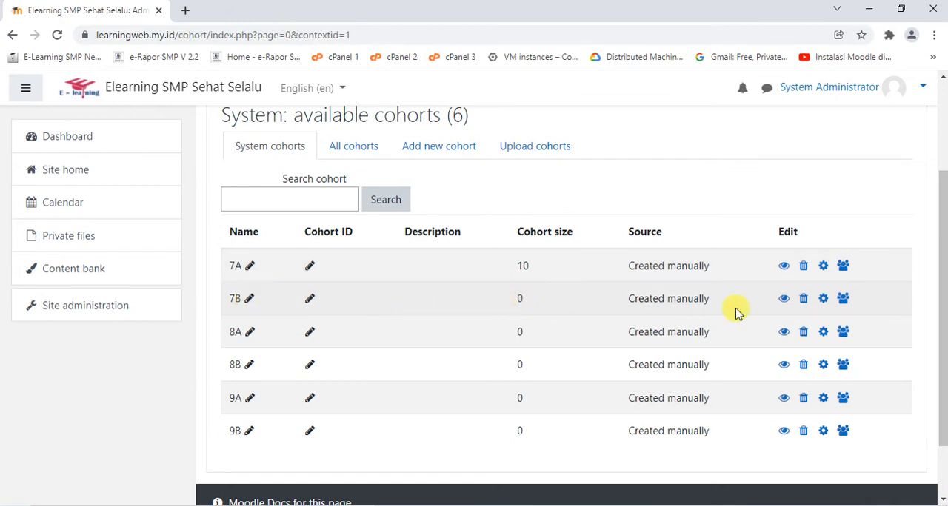
pyautogui.click(844, 303)
pyautogui.scroll(-4, 607, 261)
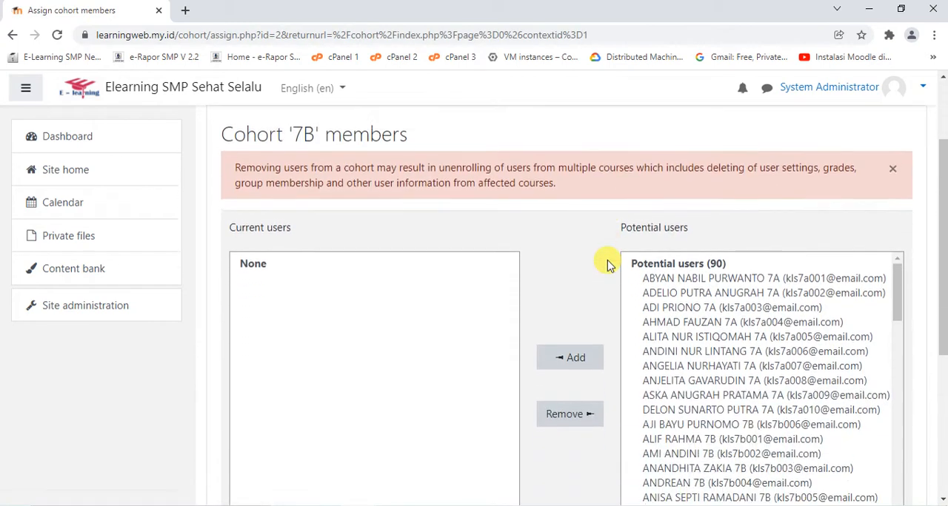
pyautogui.scroll(-5, 666, 294)
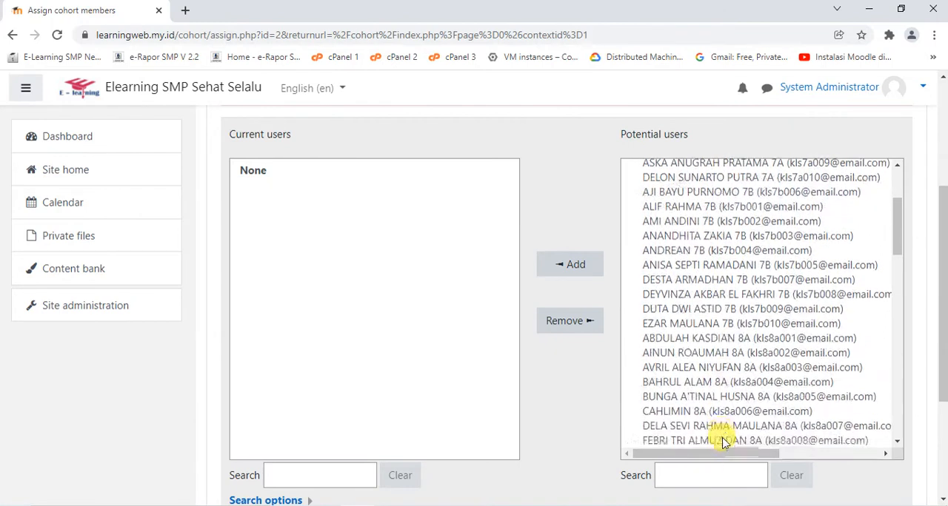
pyautogui.scroll(-1, 922, 400)
pyautogui.scroll(-2, 921, 400)
pyautogui.click(725, 335)
pyautogui.write('7B')
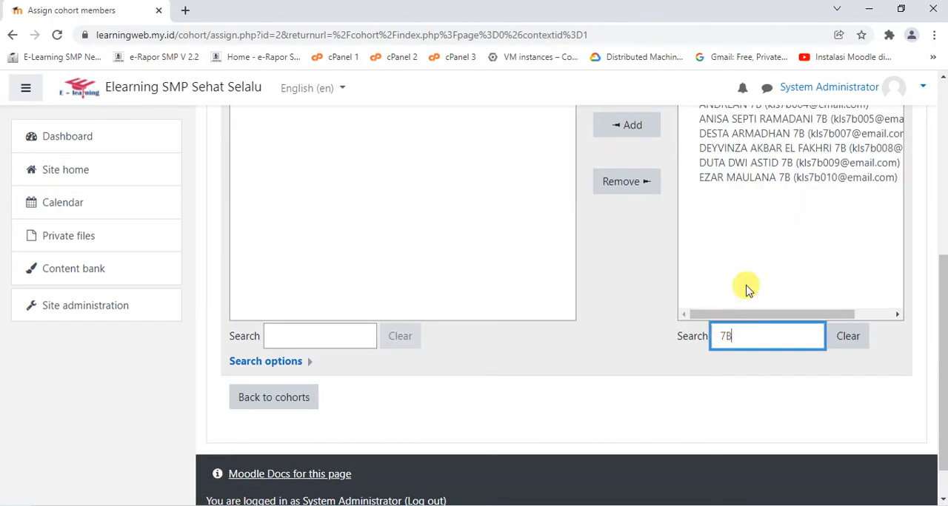
pyautogui.scroll(2, 745, 288)
pyautogui.click(743, 214)
pyautogui.hotkey('ctrl', 'a')
pyautogui.click(633, 264)
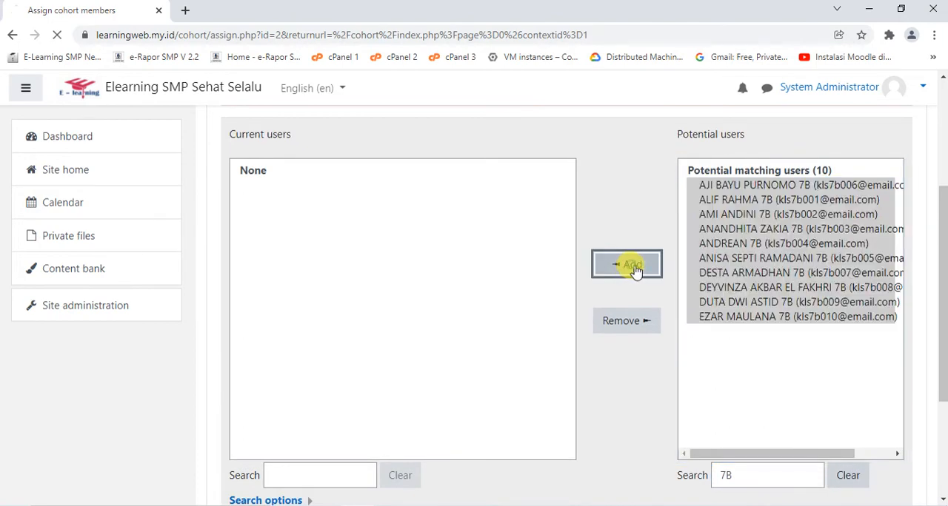
pyautogui.scroll(-5, 702, 265)
pyautogui.click(308, 351)
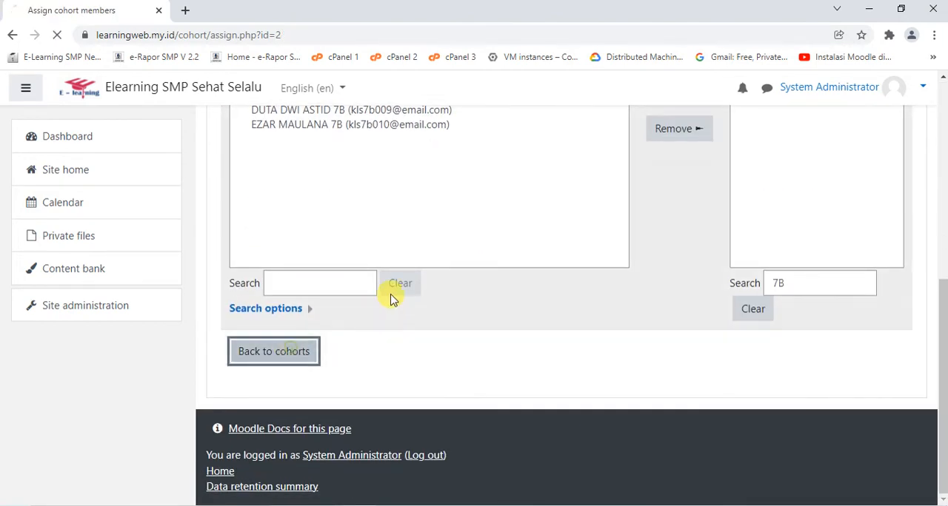
# Open the member assignment of cohort 8A and go to its potential users
pyautogui.scroll(-3, 392, 288)
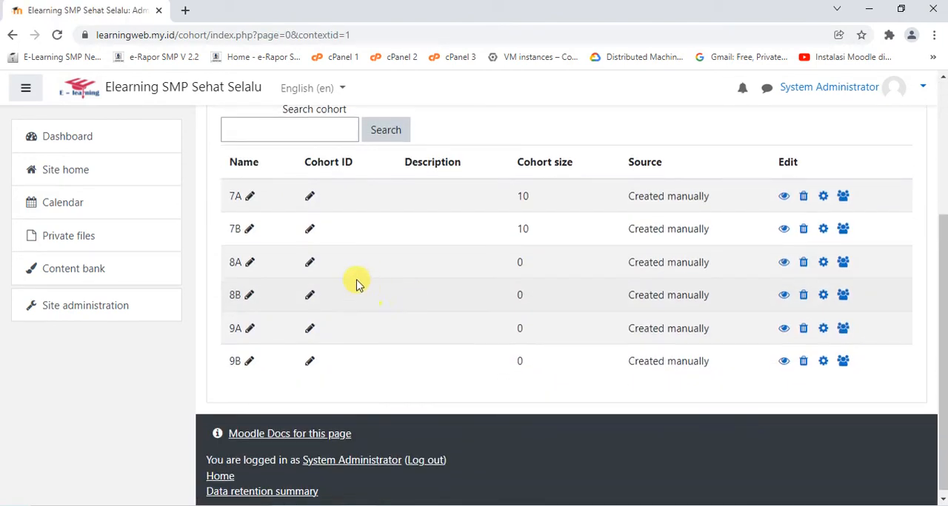
pyautogui.click(842, 262)
pyautogui.scroll(-1, 673, 265)
pyautogui.scroll(-3, 731, 326)
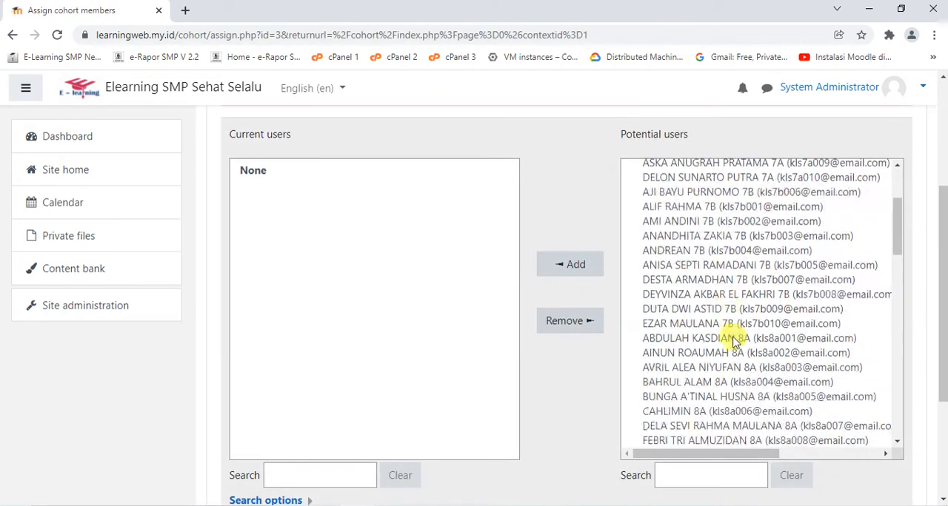
pyautogui.click(715, 475)
pyautogui.write('7C')
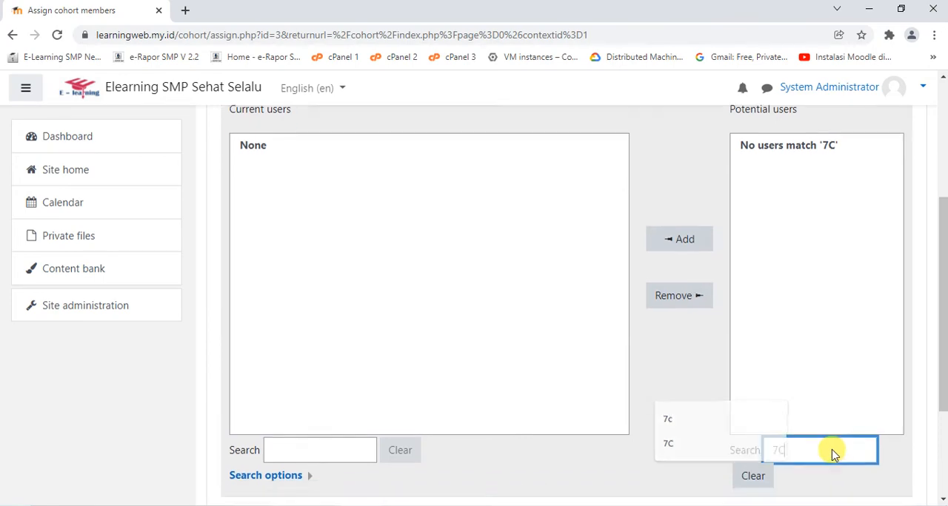
pyautogui.scroll(-2, 833, 444)
pyautogui.press('BackSpace')
pyautogui.press('BackSpace')
# Add all potential users matching 8A to the cohort and return to the cohort list
pyautogui.write('8A')
pyautogui.click(800, 149)
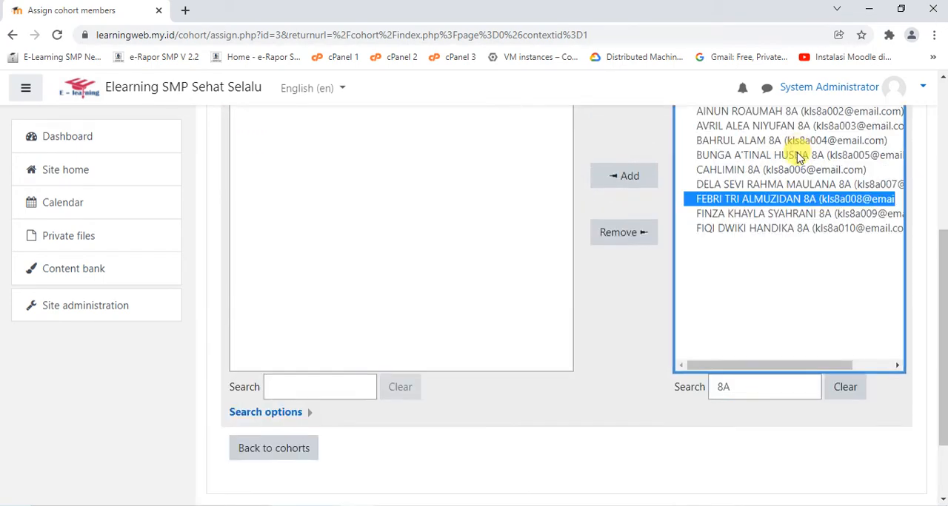
pyautogui.hotkey('ctrl', 'a')
pyautogui.scroll(3, 521, 247)
pyautogui.scroll(-1, 737, 274)
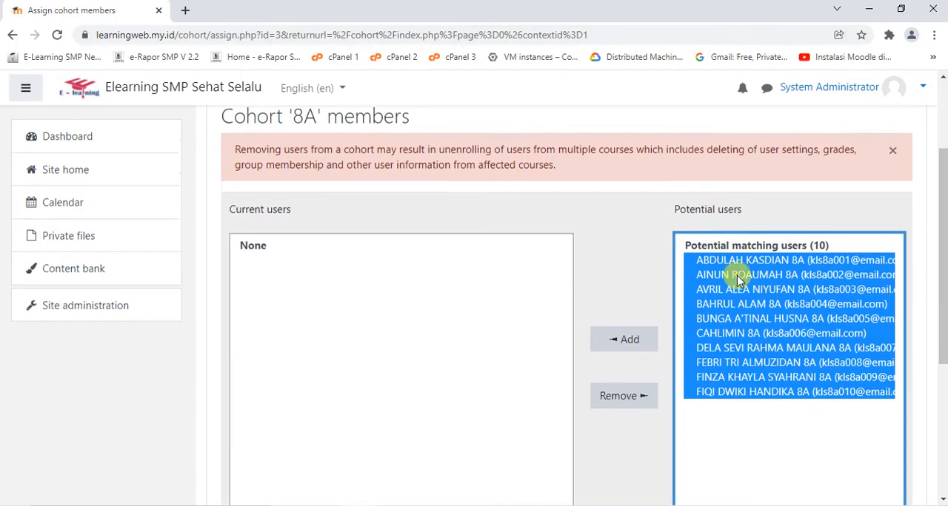
pyautogui.scroll(-1, 737, 276)
pyautogui.click(617, 248)
pyautogui.scroll(-3, 703, 248)
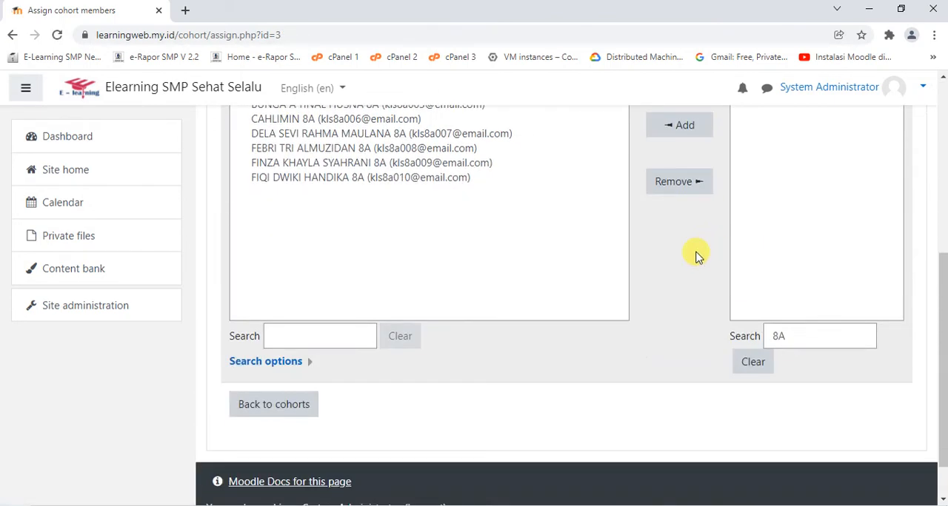
pyautogui.click(300, 401)
# Add all potential users matching 8B to cohort 8B and return to the cohort list
pyautogui.scroll(-4, 387, 335)
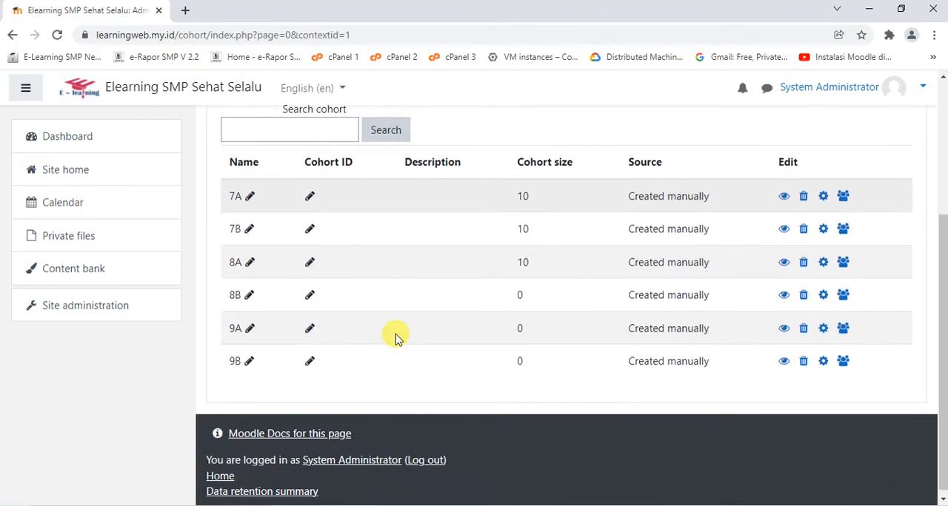
pyautogui.click(841, 296)
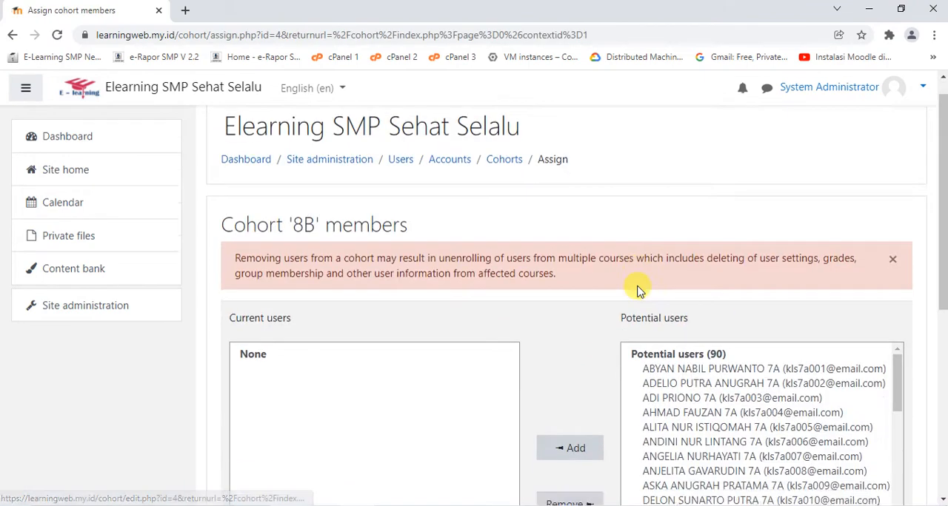
pyautogui.scroll(-5, 644, 288)
pyautogui.click(705, 334)
pyautogui.write('8B')
pyautogui.click(779, 166)
pyautogui.hotkey('ctrl', 'a')
pyautogui.click(622, 177)
pyautogui.scroll(-10, 736, 222)
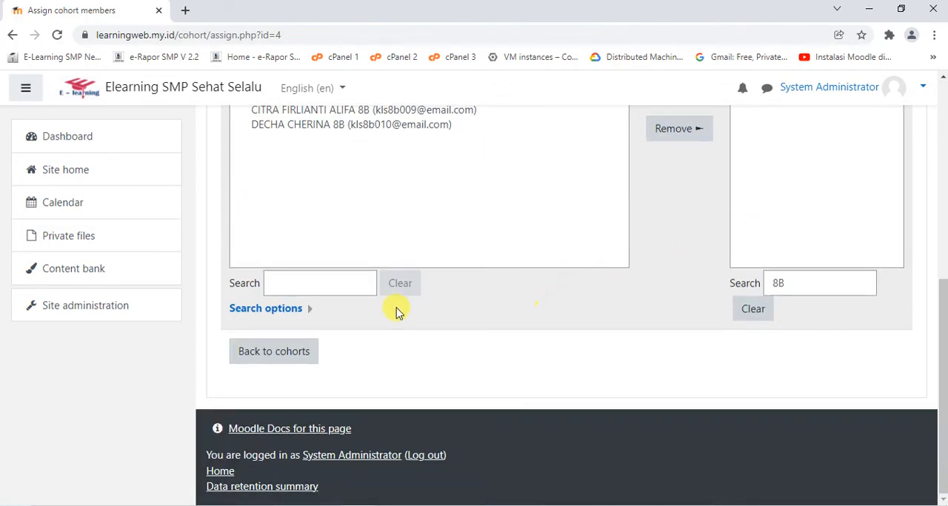
pyautogui.click(285, 353)
# Add all potential users matching 9A to cohort 9A and return to the cohort list
pyautogui.scroll(-3, 394, 292)
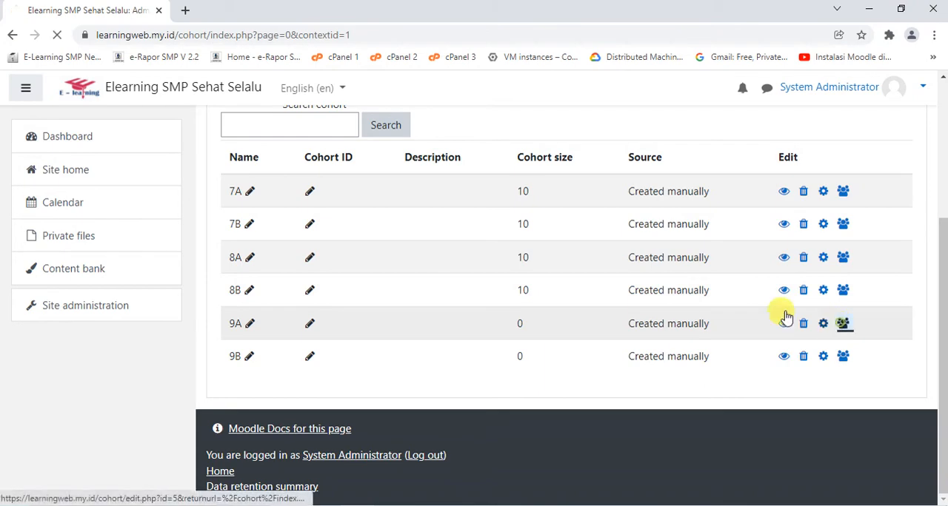
pyautogui.click(843, 324)
pyautogui.scroll(-4, 661, 271)
pyautogui.click(694, 408)
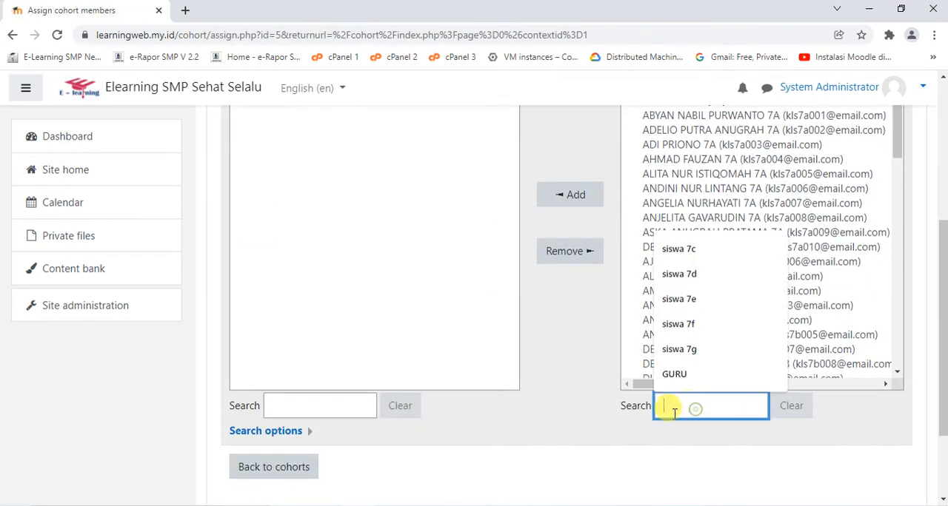
pyautogui.write('9A')
pyautogui.click(698, 187)
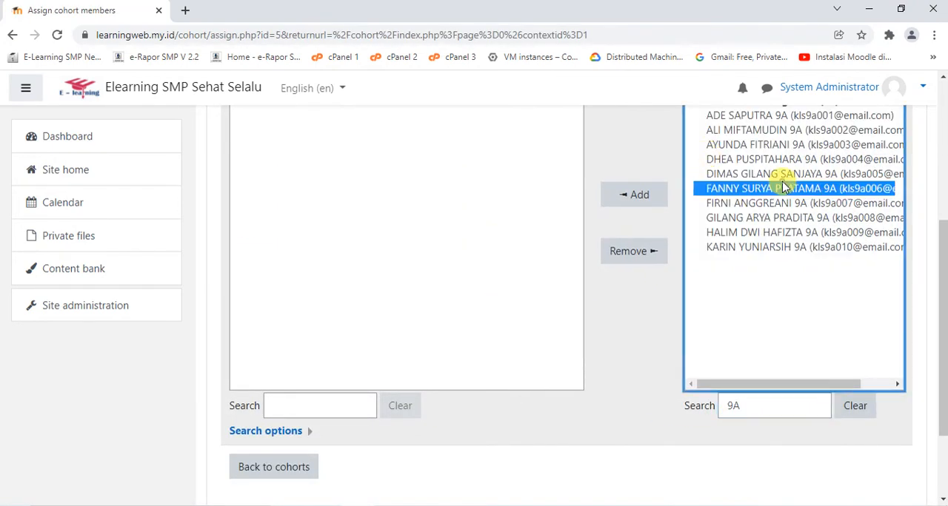
pyautogui.hotkey('ctrl', 'a')
pyautogui.click(638, 195)
pyautogui.scroll(-5, 323, 377)
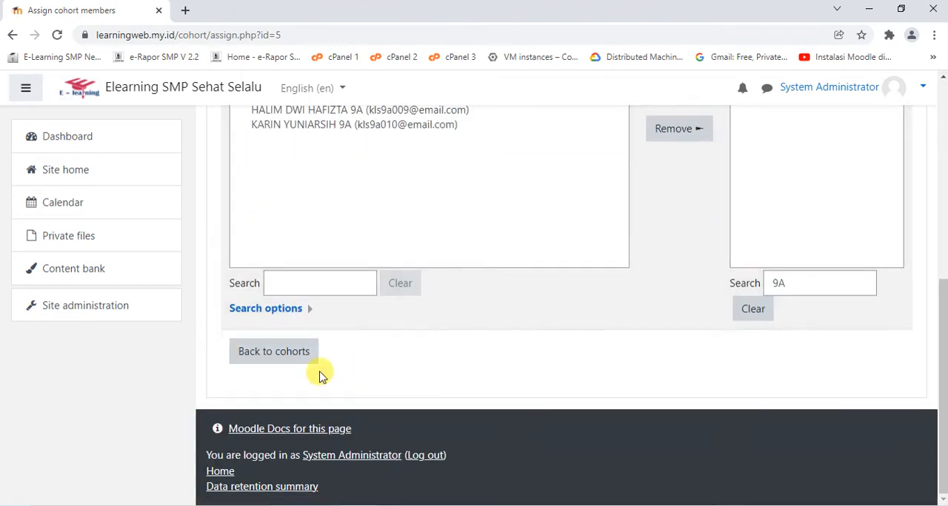
pyautogui.click(274, 351)
pyautogui.scroll(-3, 546, 245)
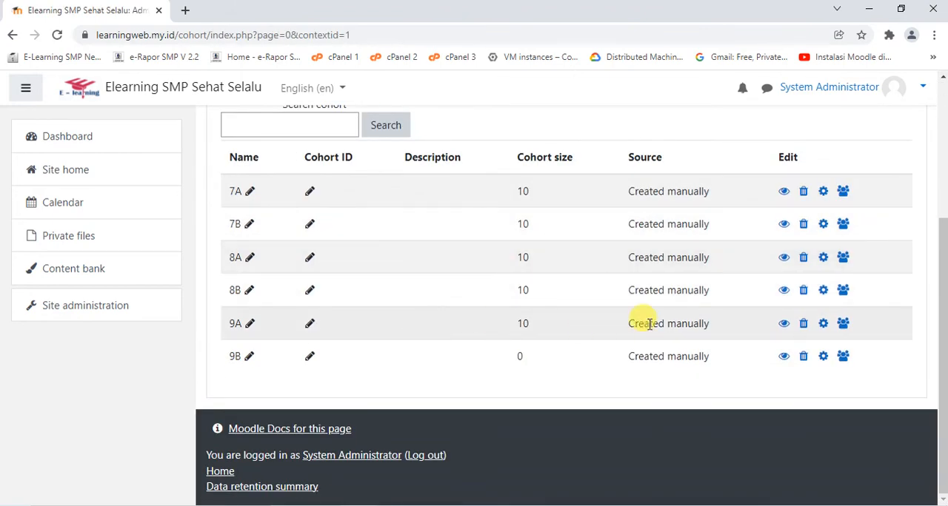
# Add all potential users matching 9B to cohort 9B and return to the cohort list
pyautogui.click(842, 358)
pyautogui.scroll(-5, 493, 281)
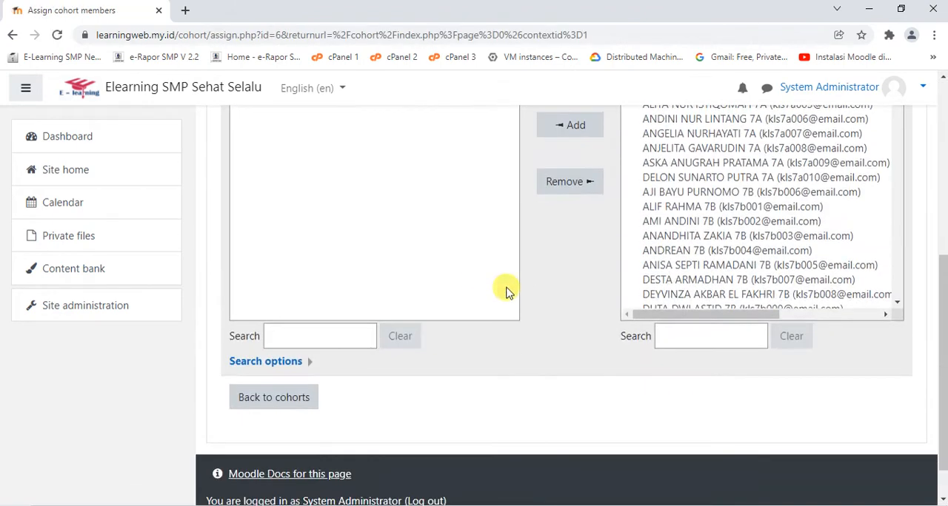
pyautogui.click(712, 336)
pyautogui.write('9B')
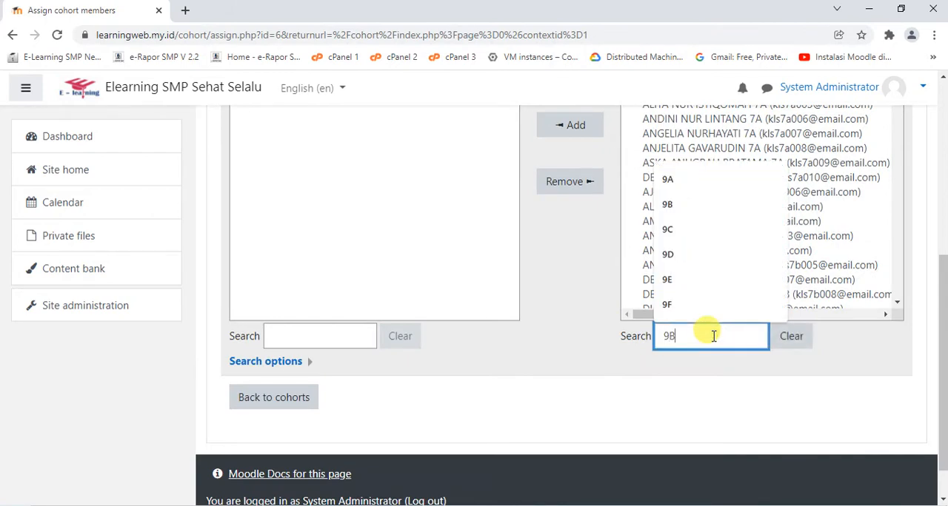
pyautogui.click(781, 167)
pyautogui.scroll(5, 778, 163)
pyautogui.hotkey('ctrl', 'a')
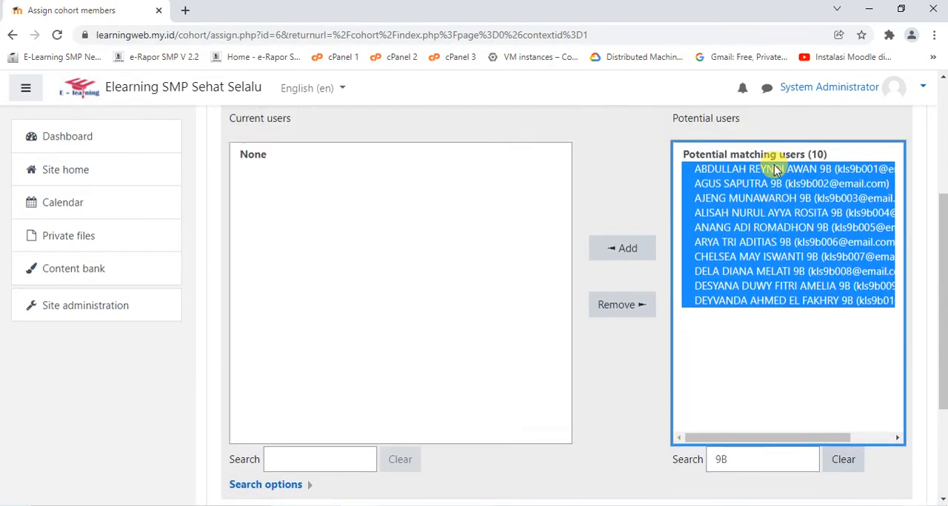
pyautogui.click(623, 387)
pyautogui.scroll(-5, 313, 324)
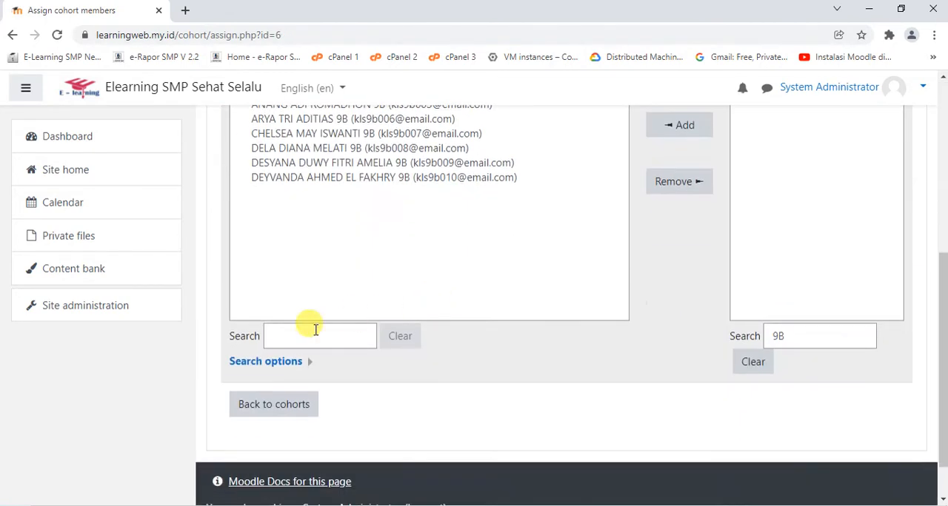
pyautogui.click(277, 410)
pyautogui.scroll(-3, 415, 296)
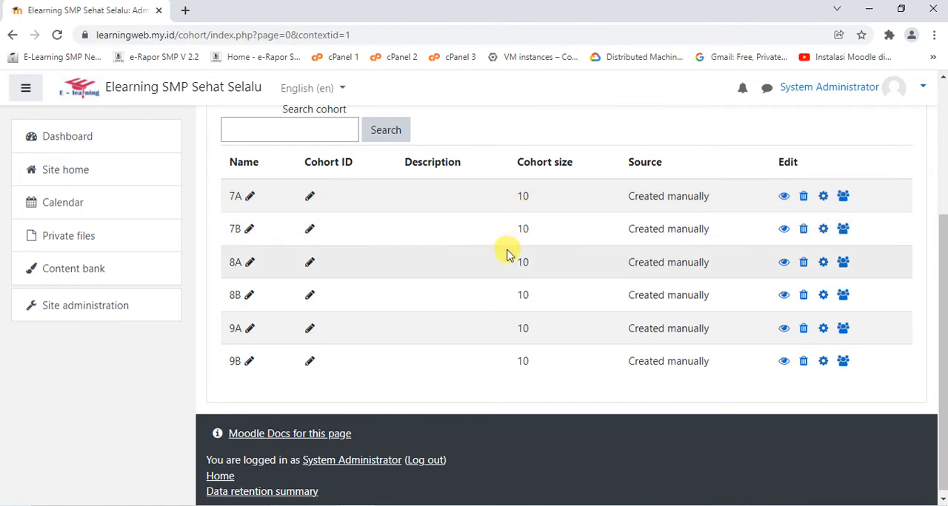
pyautogui.scroll(2, 508, 250)
pyautogui.scroll(-1, 508, 259)
pyautogui.scroll(-1, 508, 262)
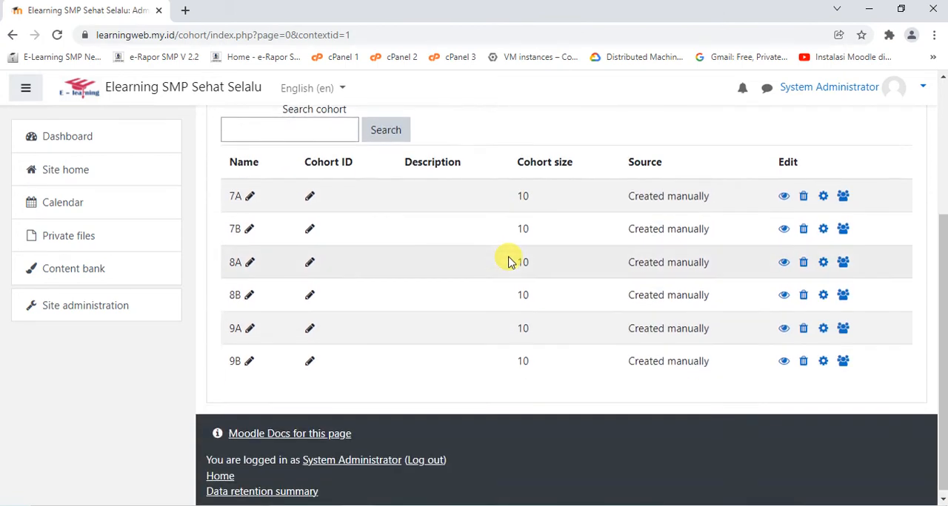
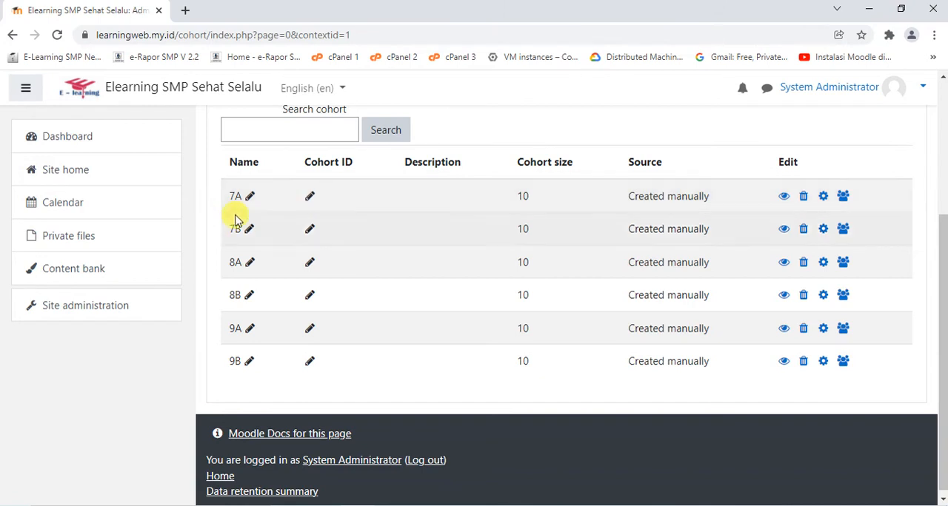
# Open the Courses section of the site administration
pyautogui.scroll(3, 258, 212)
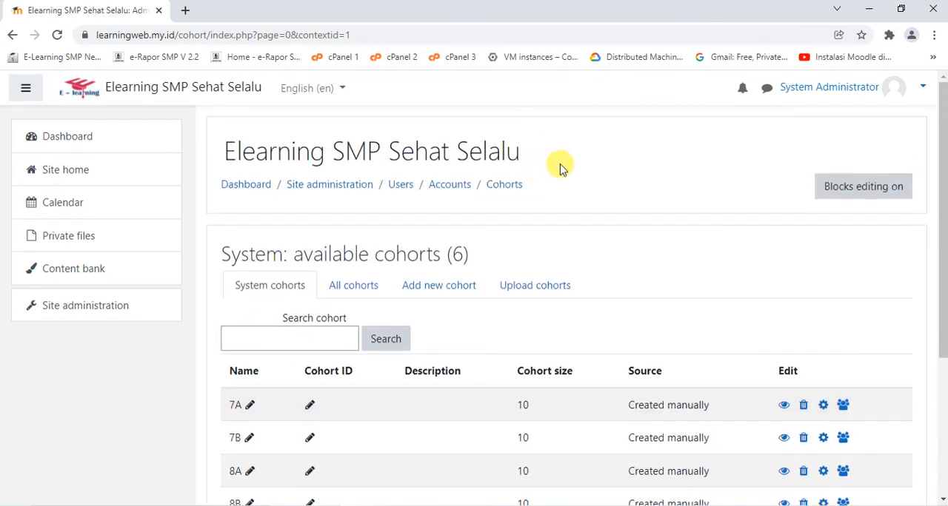
pyautogui.click(100, 310)
pyautogui.scroll(-3, 436, 218)
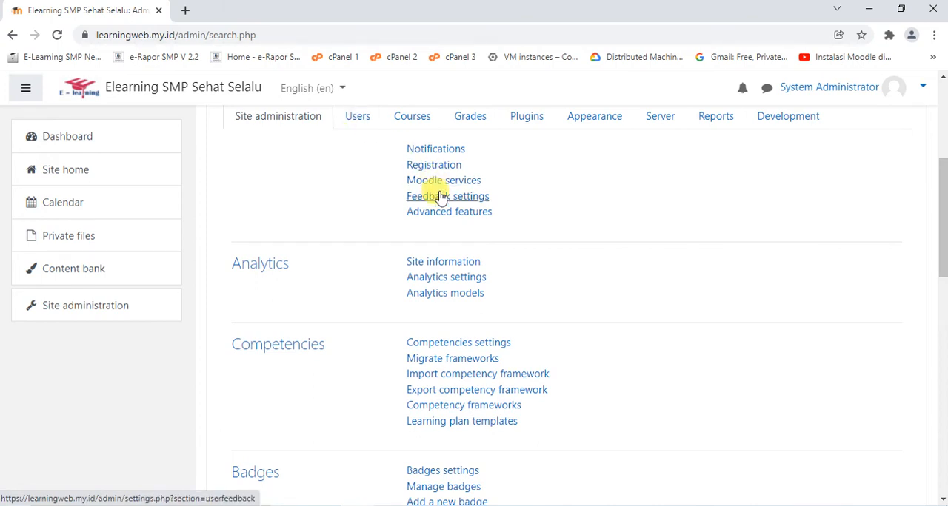
pyautogui.scroll(2, 439, 196)
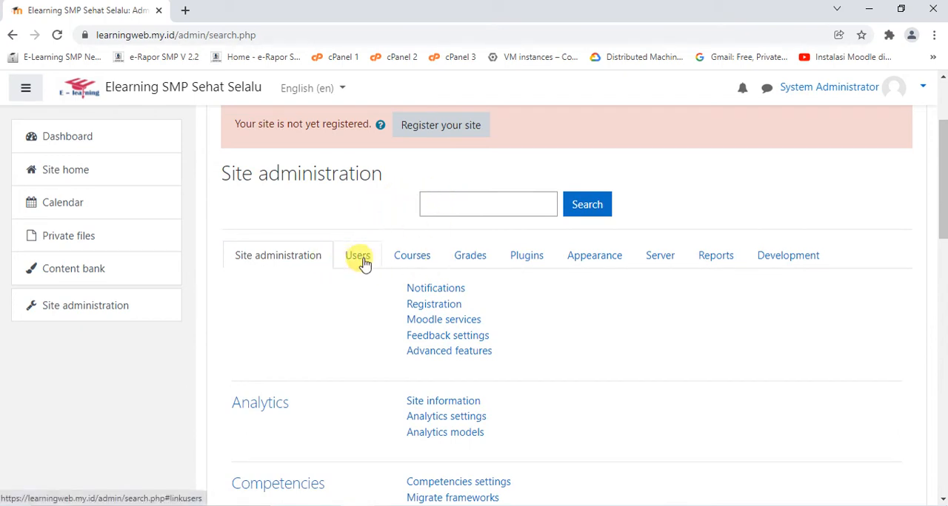
pyautogui.scroll(-1, 340, 270)
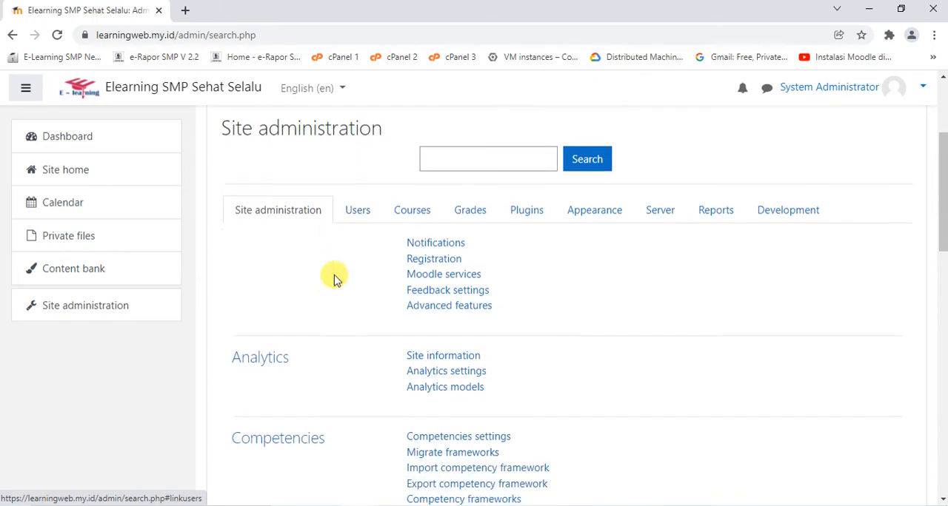
pyautogui.click(405, 193)
pyautogui.scroll(1, 313, 133)
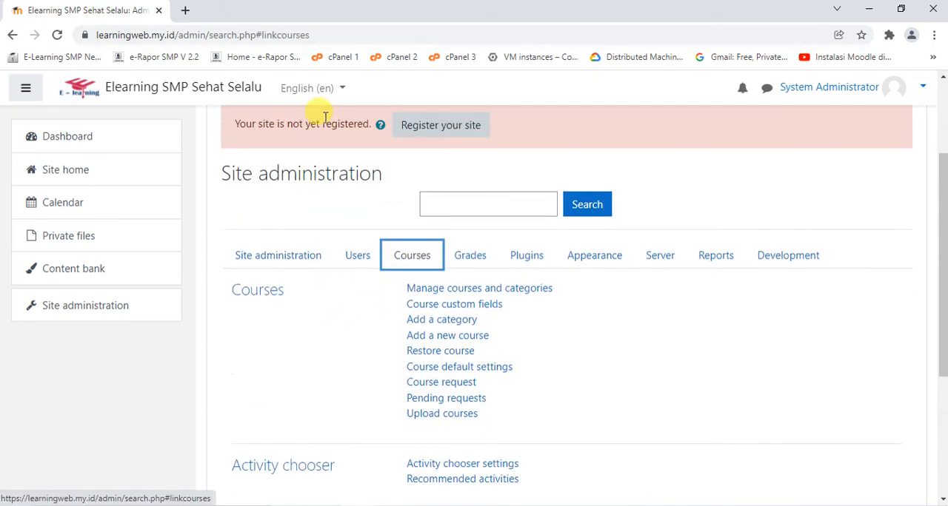
# Review the course administration options in Bahasa Indonesia, and return the site language to English
pyautogui.click(337, 92)
pyautogui.click(319, 121)
pyautogui.scroll(-4, 464, 142)
pyautogui.scroll(1, 468, 152)
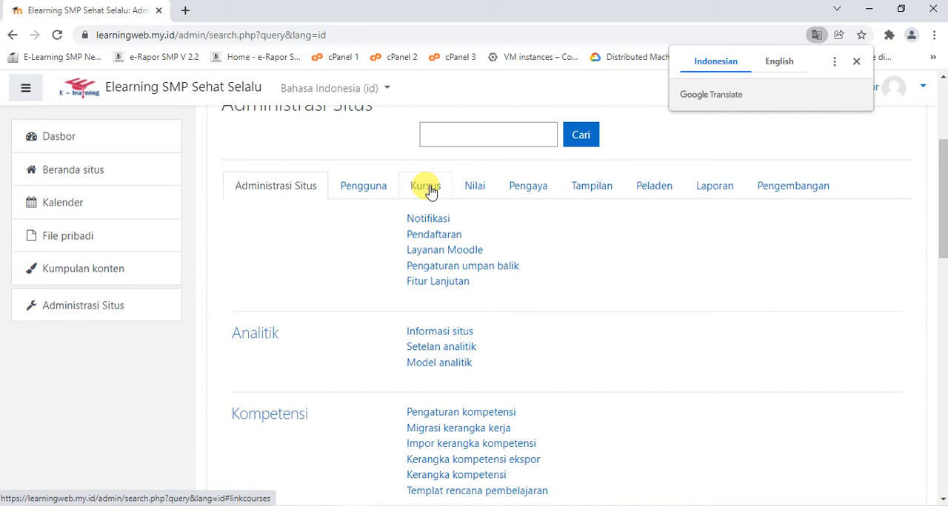
pyautogui.click(431, 191)
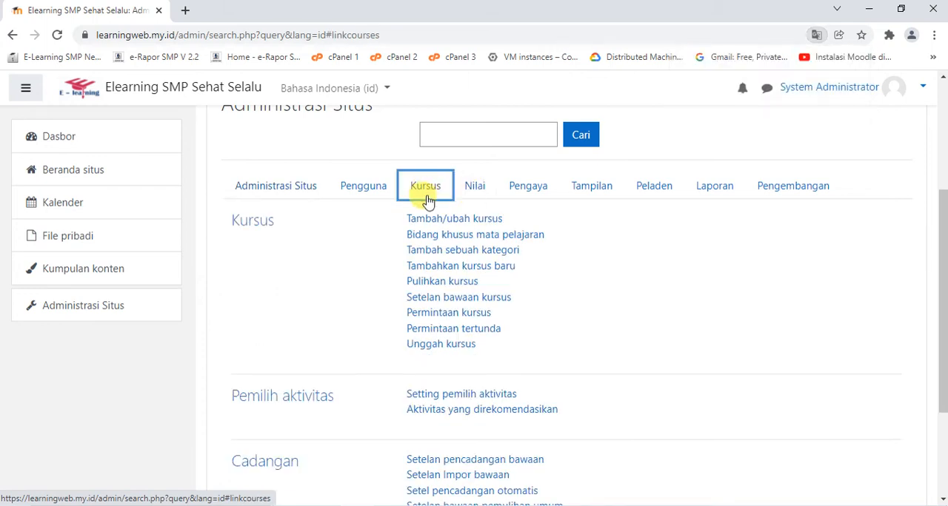
pyautogui.scroll(-1, 523, 209)
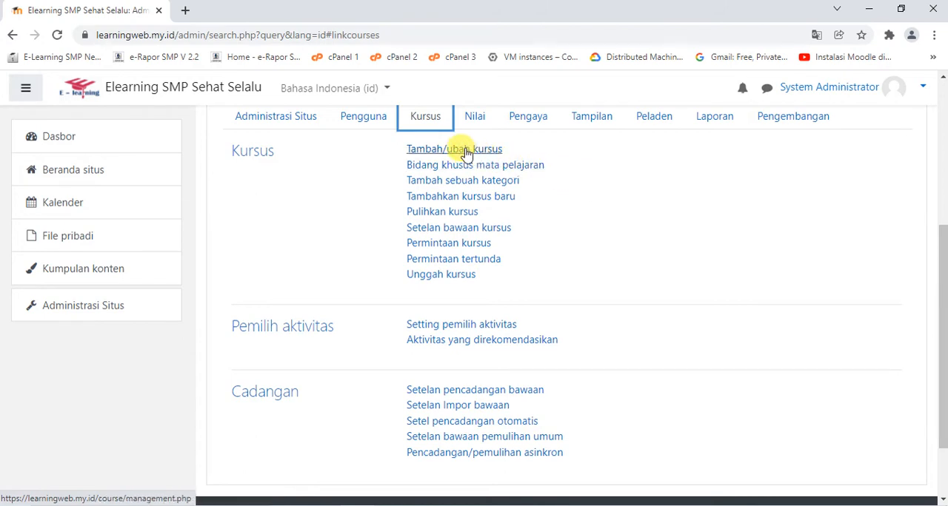
pyautogui.scroll(1, 444, 149)
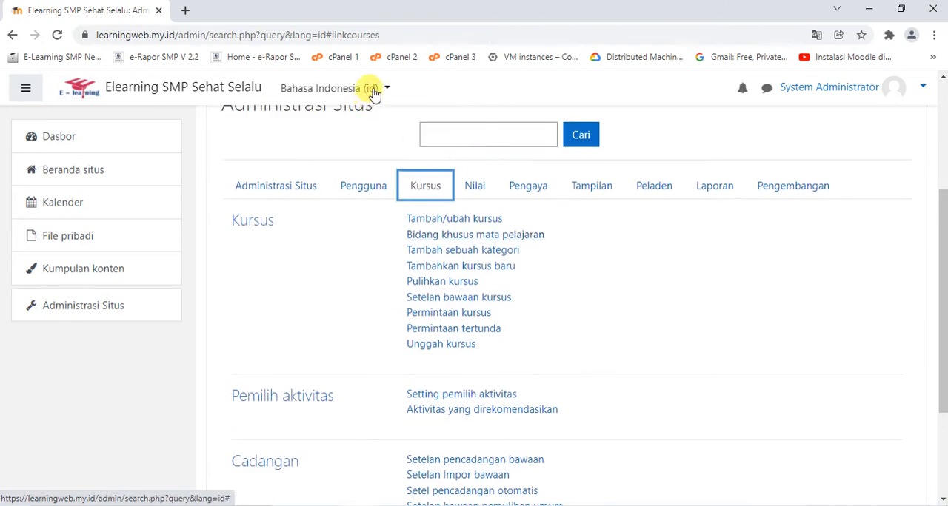
pyautogui.click(376, 89)
pyautogui.click(345, 136)
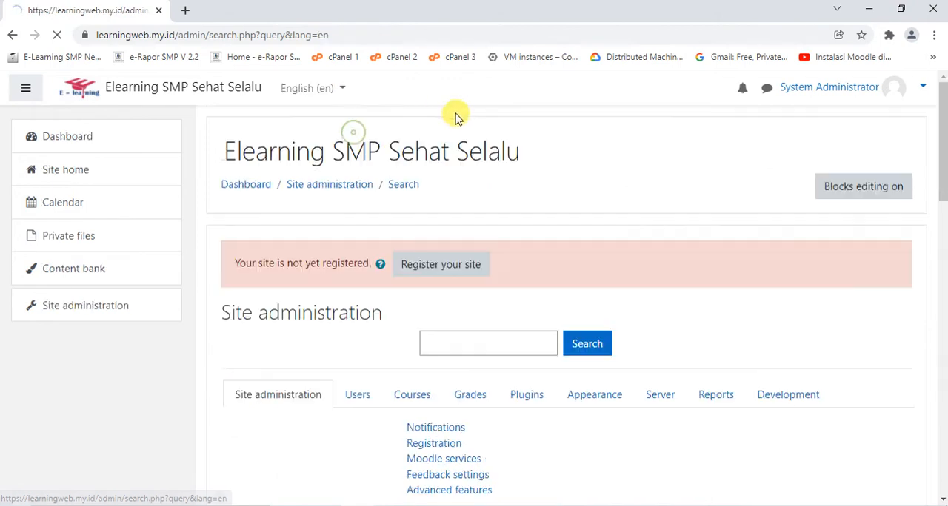
# Open the page for managing courses and categories from the Courses administration
pyautogui.scroll(-2, 459, 118)
pyautogui.click(413, 186)
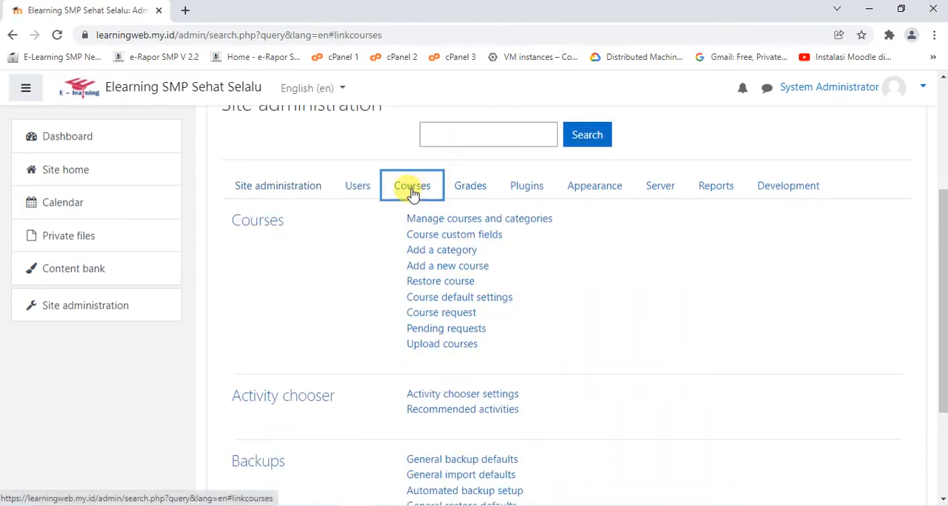
pyautogui.click(458, 222)
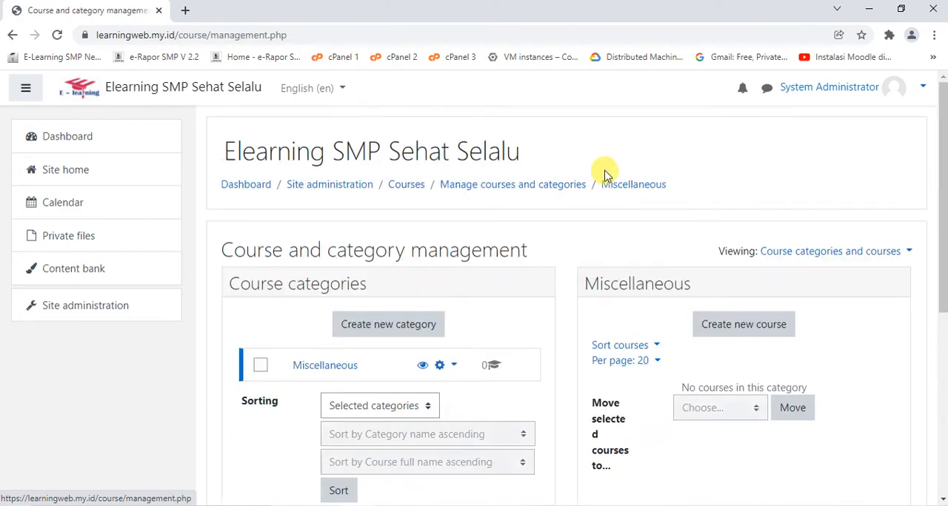
# Create a course category named KBM KELAS VII with Top as its parent category
pyautogui.scroll(-2, 603, 173)
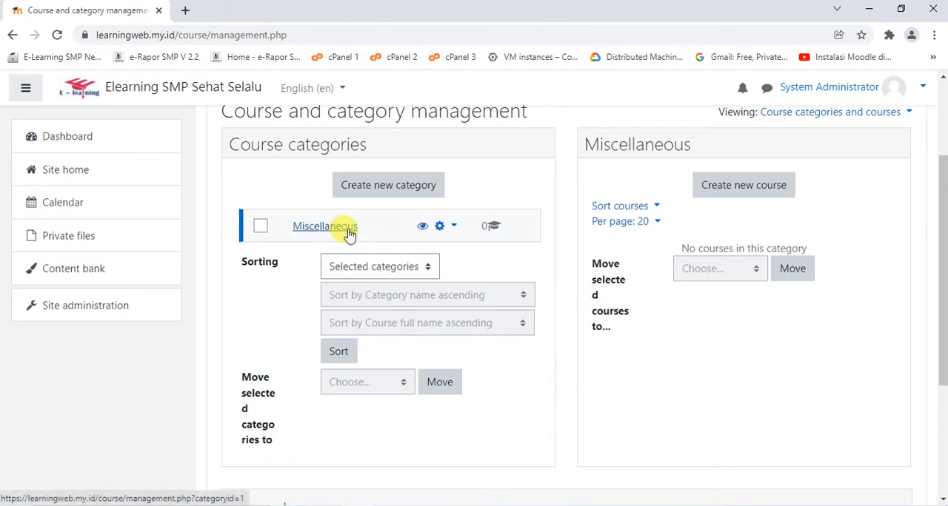
pyautogui.click(385, 192)
pyautogui.scroll(-2, 516, 170)
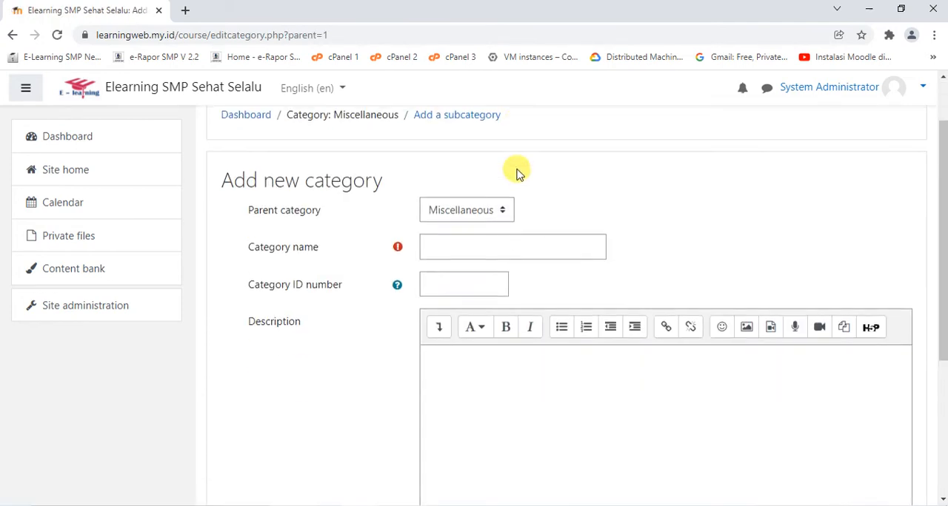
pyautogui.click(440, 141)
pyautogui.click(440, 160)
pyautogui.click(467, 180)
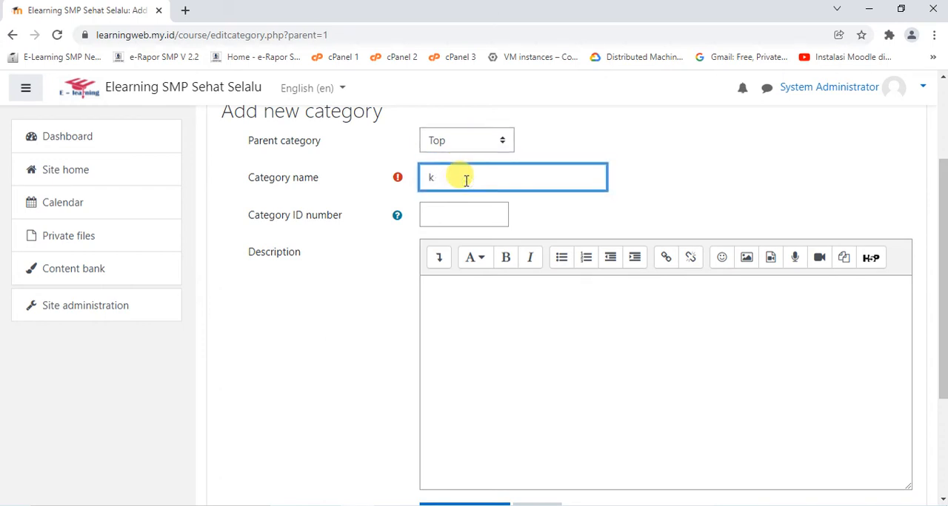
pyautogui.press('BackSpace')
pyautogui.press('capslock')
pyautogui.write('kbm')
pyautogui.press('BackSpace')
pyautogui.press('capslock')
pyautogui.click(466, 143)
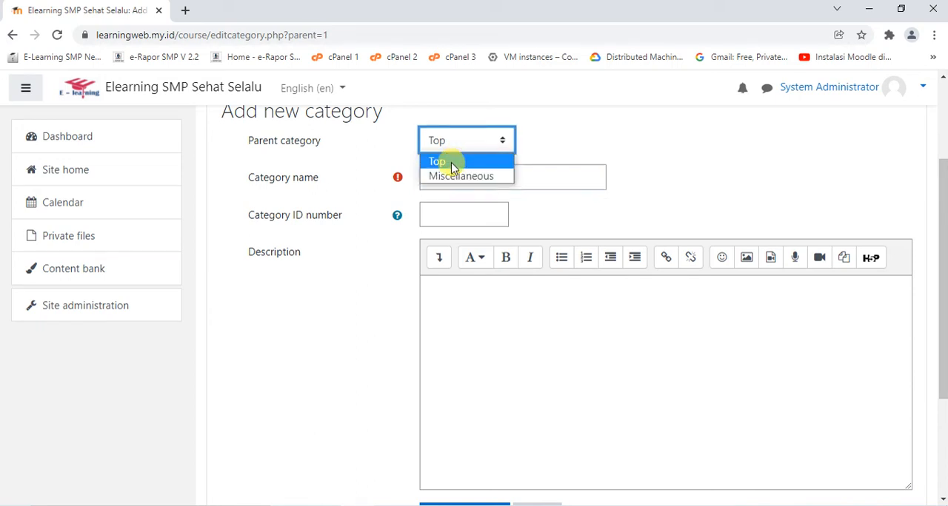
pyautogui.click(451, 159)
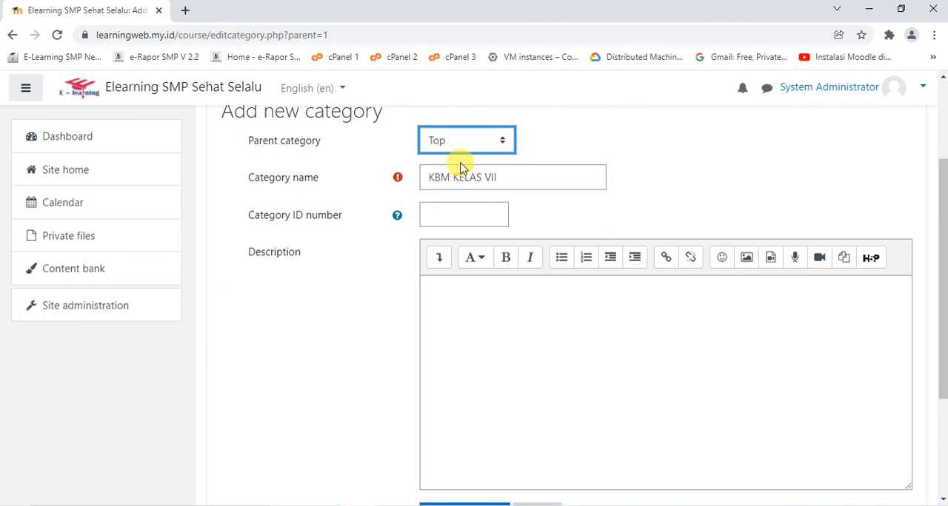
pyautogui.scroll(-2, 558, 176)
pyautogui.click(447, 379)
# Create a course category named KBM KELAS VIII with Top as its parent category
pyautogui.scroll(-1, 493, 252)
pyautogui.scroll(-2, 496, 255)
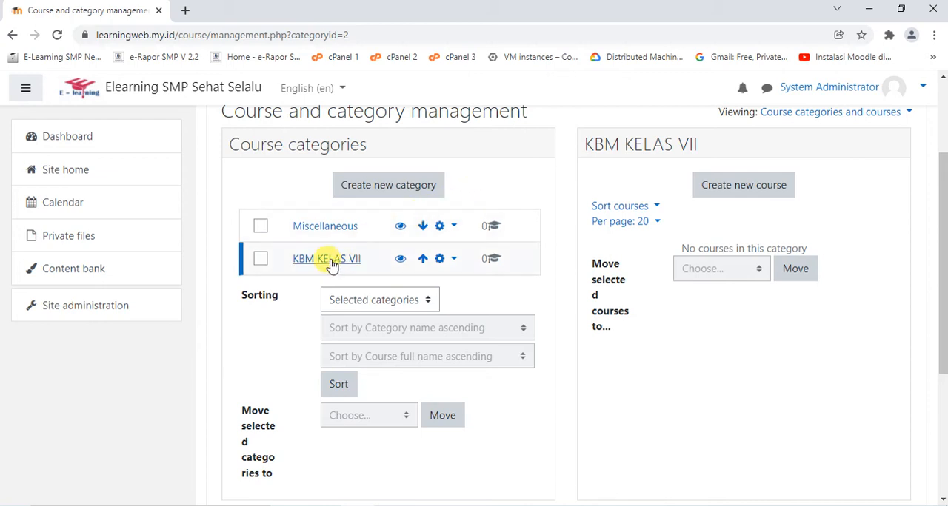
pyautogui.click(388, 186)
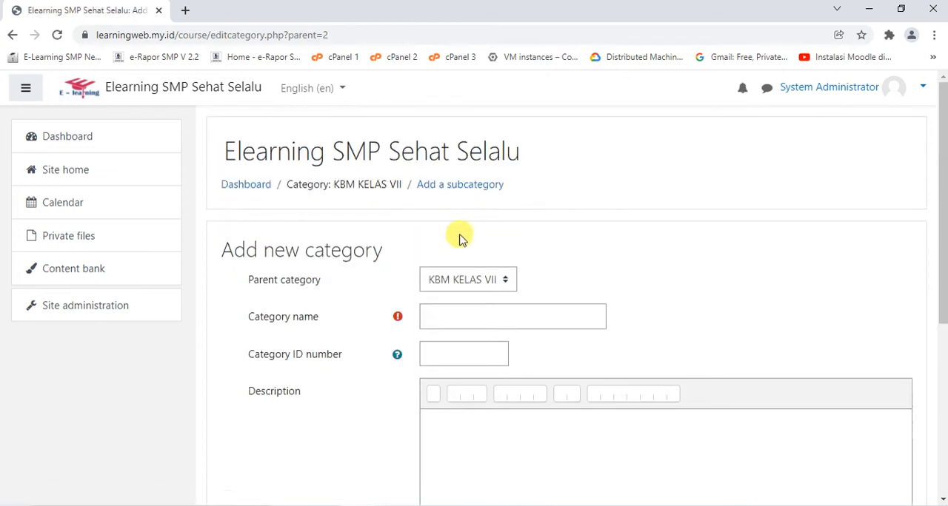
pyautogui.scroll(-1, 459, 235)
pyautogui.click(456, 215)
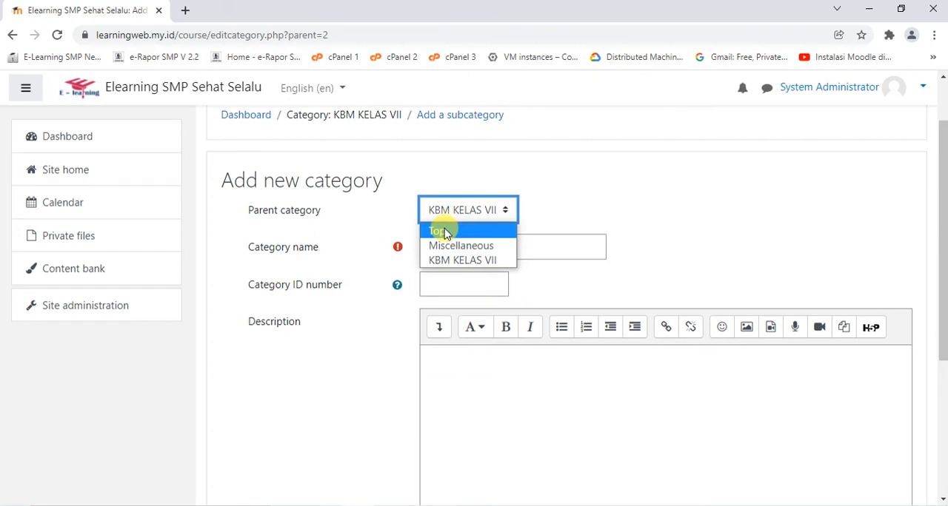
pyautogui.click(442, 228)
pyautogui.click(479, 245)
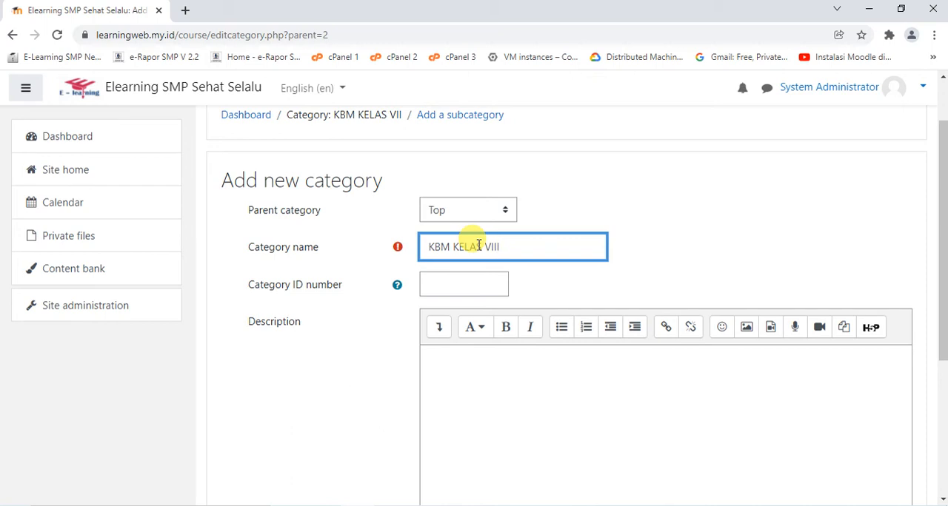
pyautogui.press('Return')
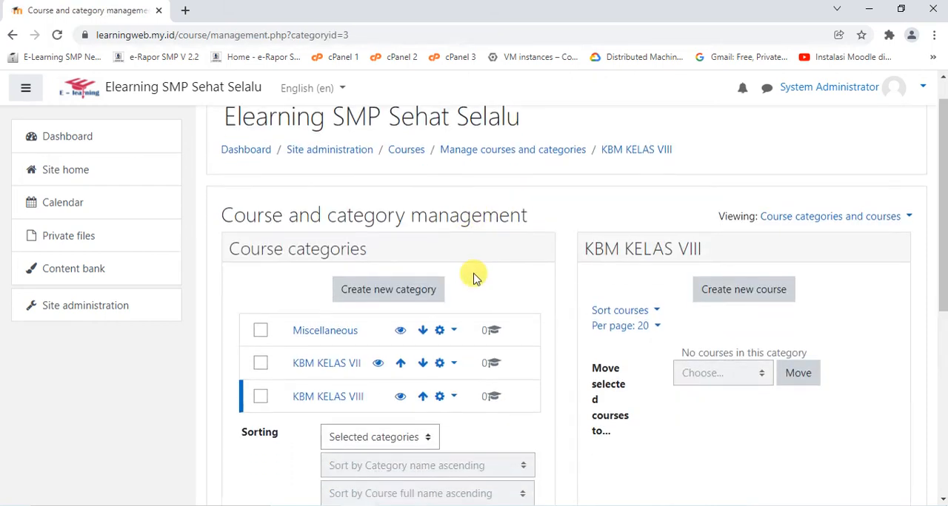
# Create a course category named KBM KELAS IX with Top as its parent category
pyautogui.scroll(-1, 474, 275)
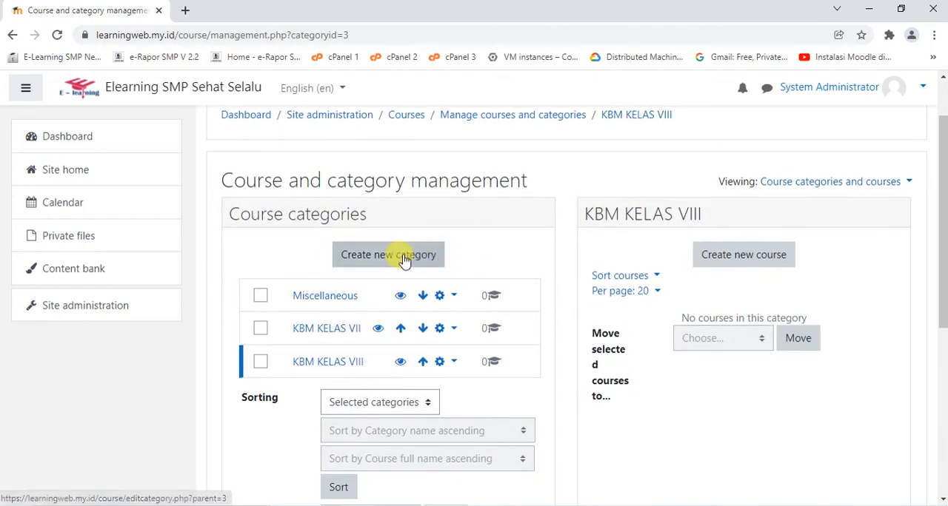
pyautogui.click(403, 259)
pyautogui.click(468, 289)
pyautogui.click(454, 298)
pyautogui.click(471, 317)
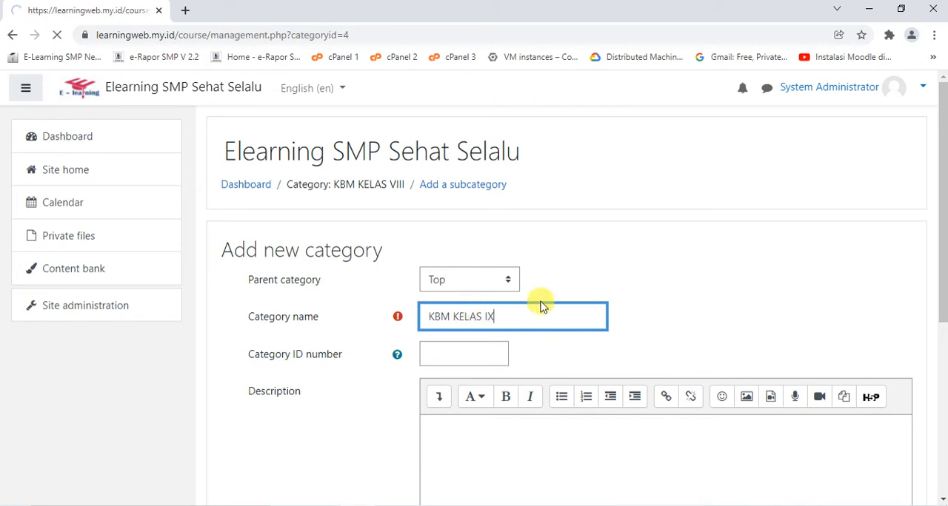
# Delete the empty Miscellaneous category and return to the category list
pyautogui.scroll(-1, 511, 302)
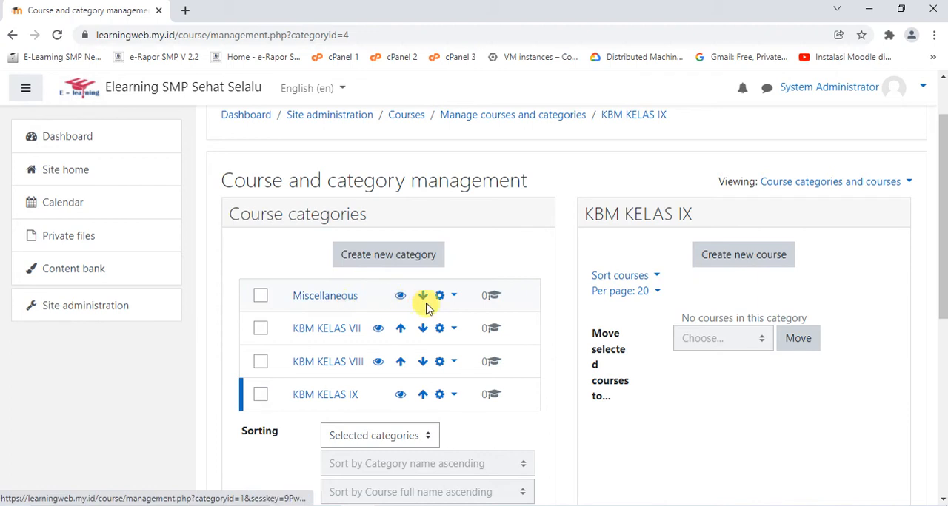
pyautogui.click(453, 299)
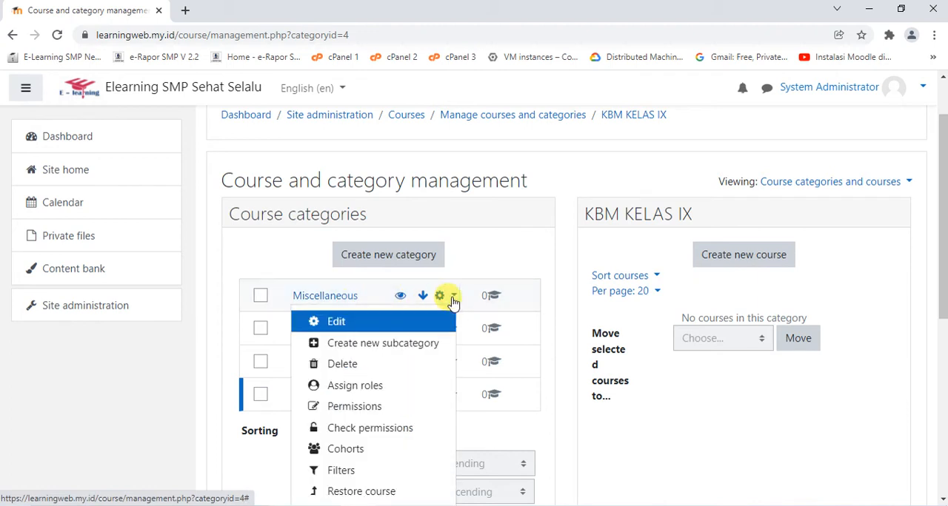
pyautogui.click(455, 298)
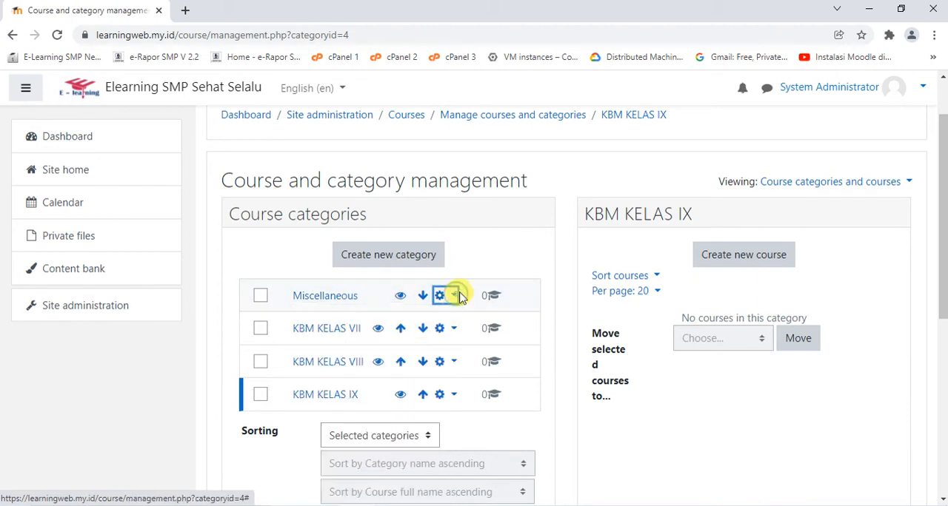
pyautogui.click(455, 300)
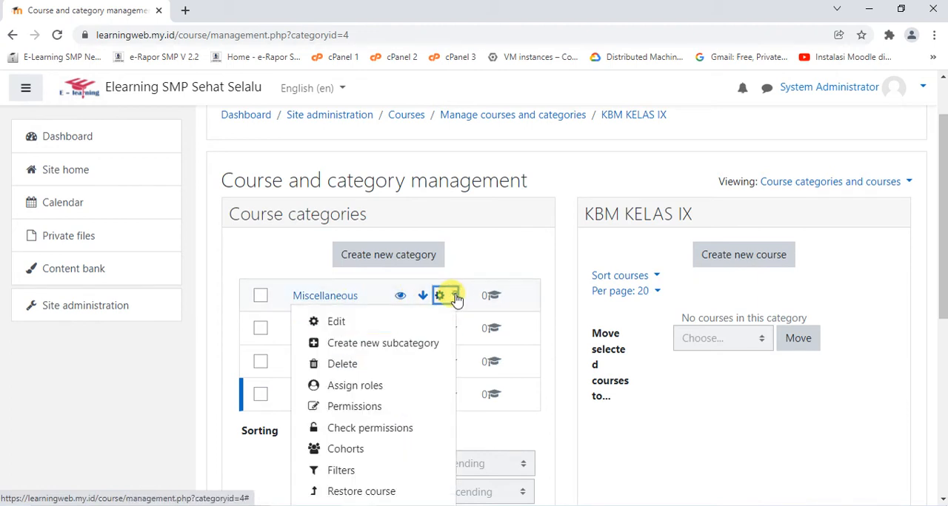
pyautogui.click(354, 365)
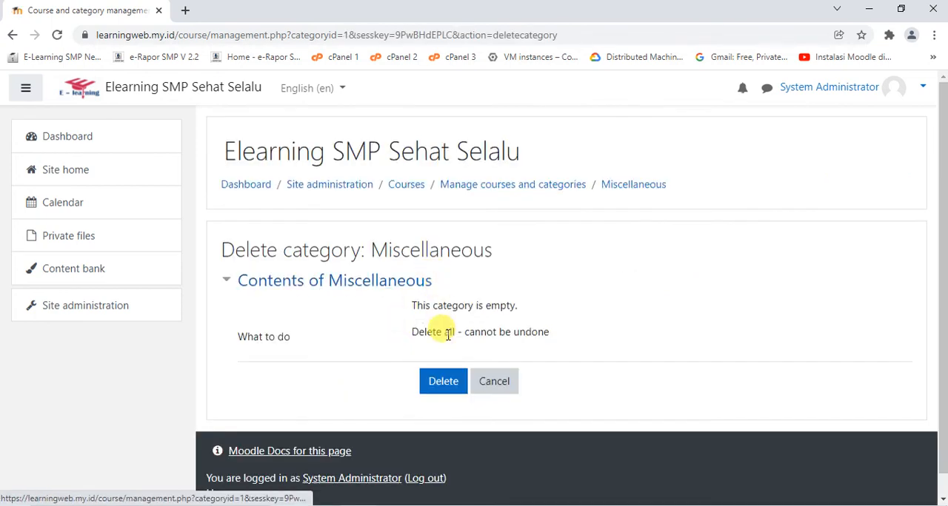
pyautogui.click(442, 379)
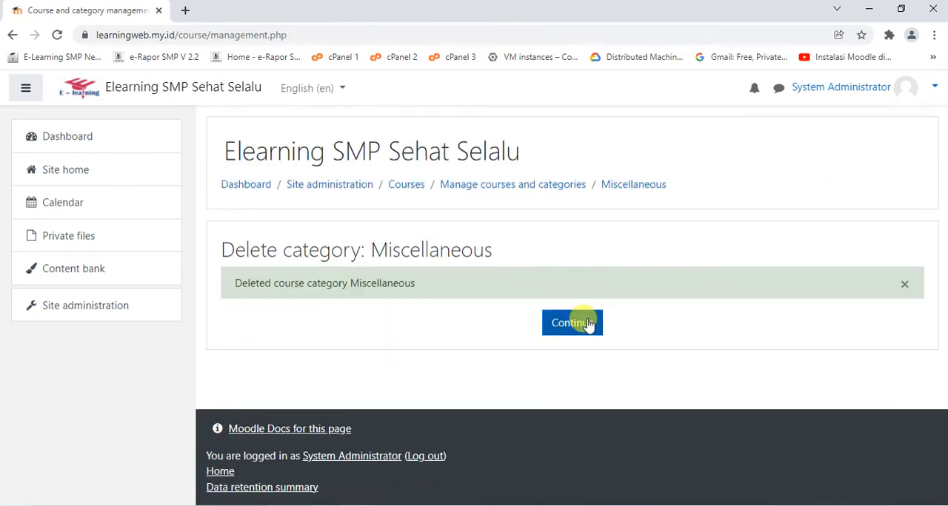
pyautogui.click(584, 320)
# Create a course category named PTS with Top as its parent category
pyautogui.scroll(-1, 444, 267)
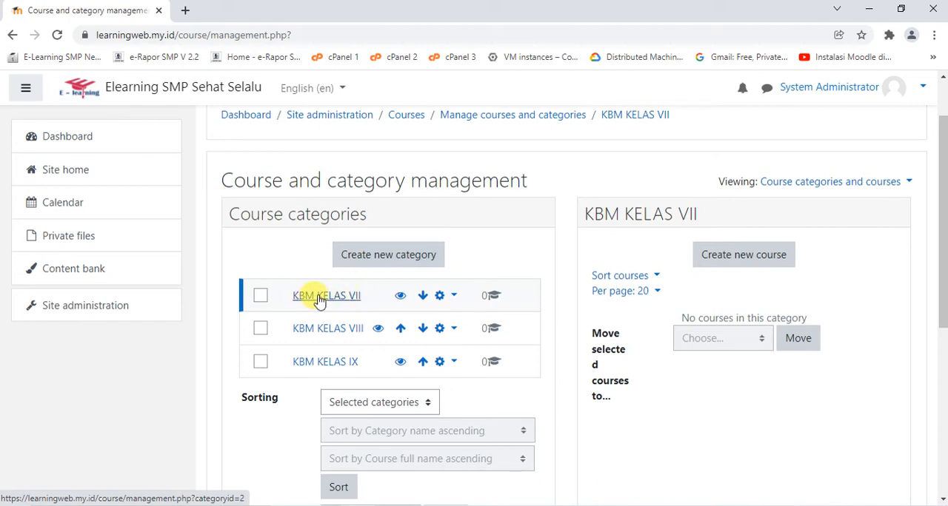
pyautogui.click(387, 256)
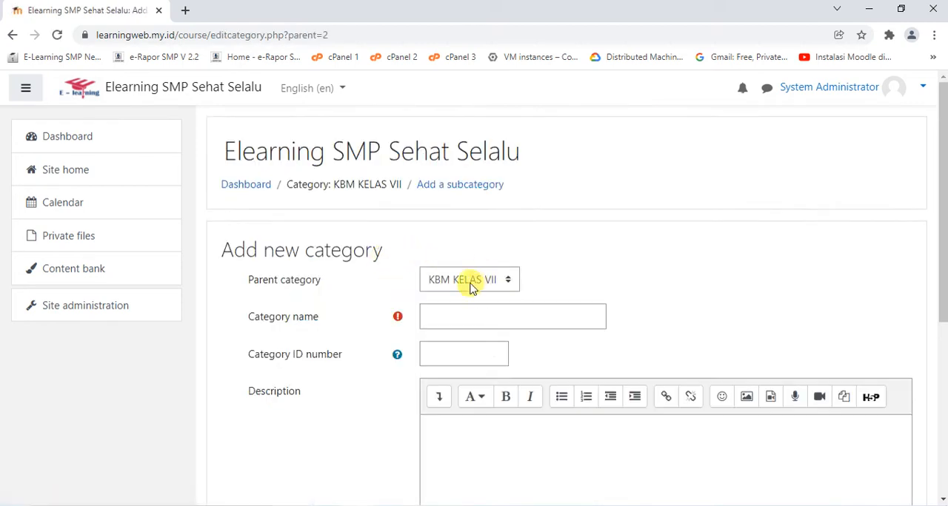
pyautogui.click(468, 280)
pyautogui.click(451, 299)
pyautogui.click(467, 316)
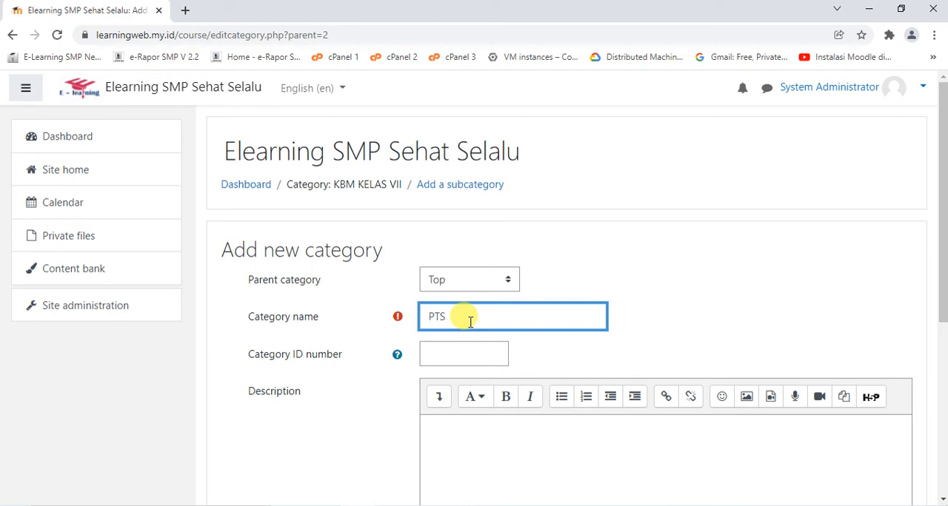
pyautogui.write('PTS')
pyautogui.press('Return')
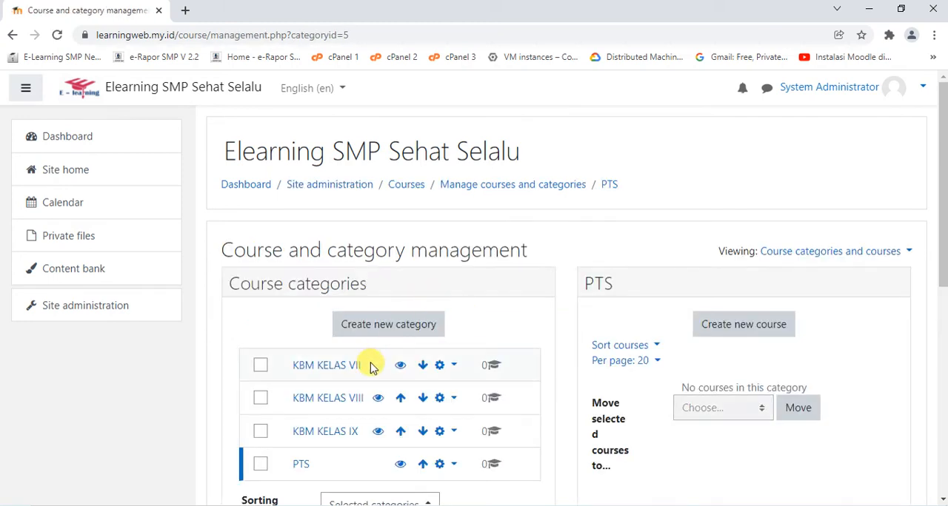
# Create a course category named PAS with Top as its parent category
pyautogui.scroll(-1, 392, 348)
pyautogui.scroll(-1, 396, 311)
pyautogui.click(406, 263)
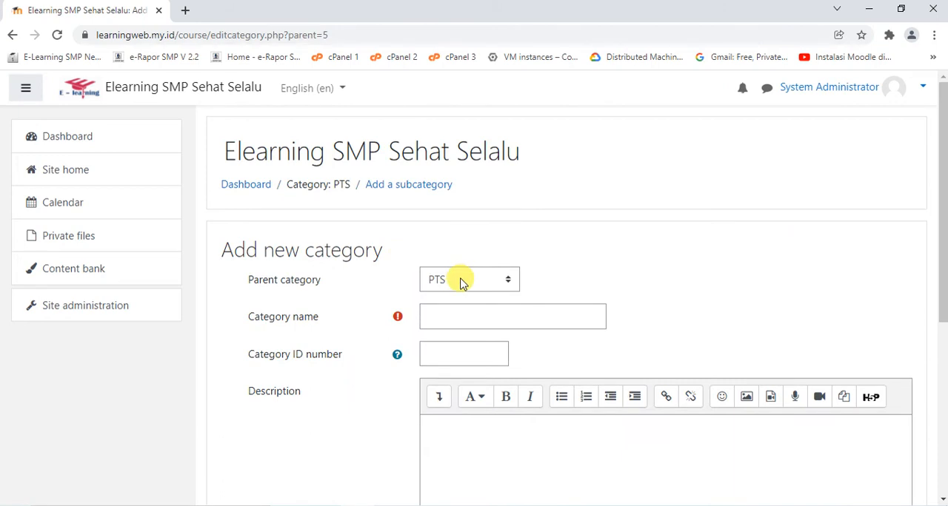
pyautogui.click(461, 281)
pyautogui.click(455, 298)
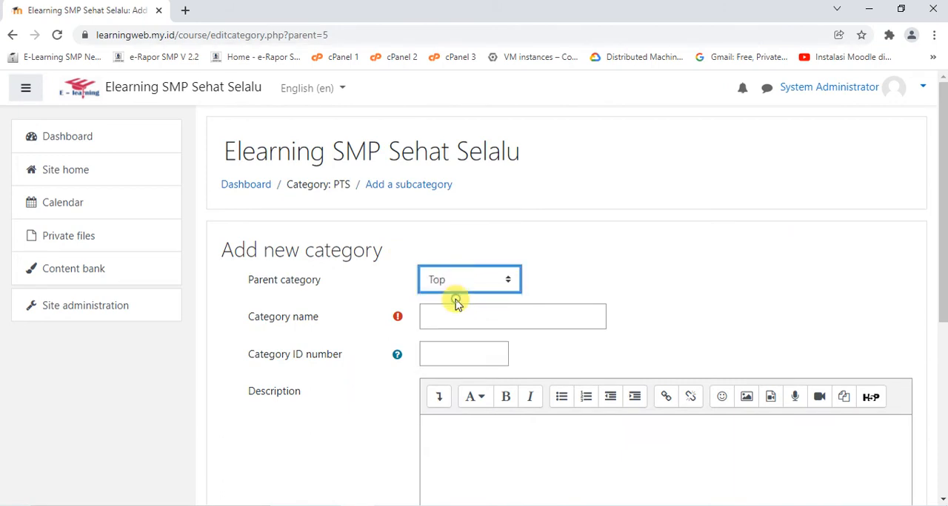
pyautogui.click(455, 314)
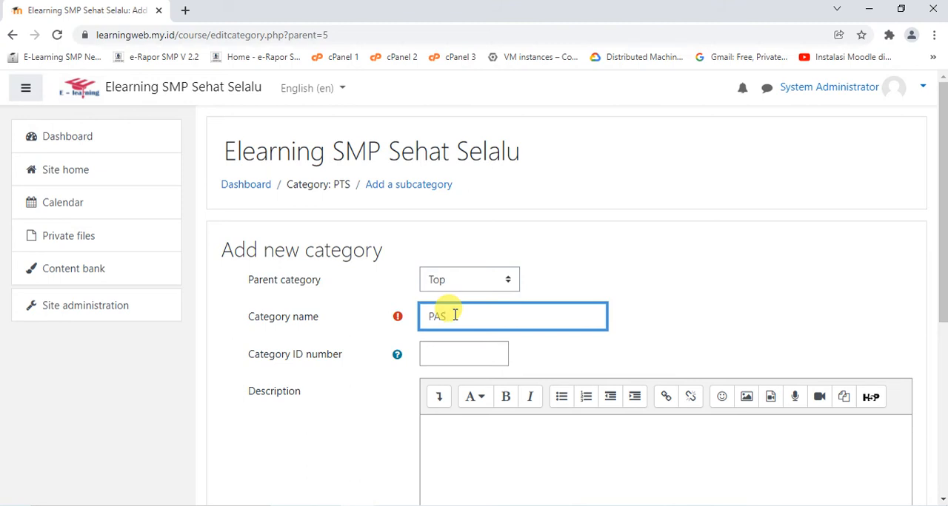
pyautogui.write('PAS')
pyautogui.press('Return')
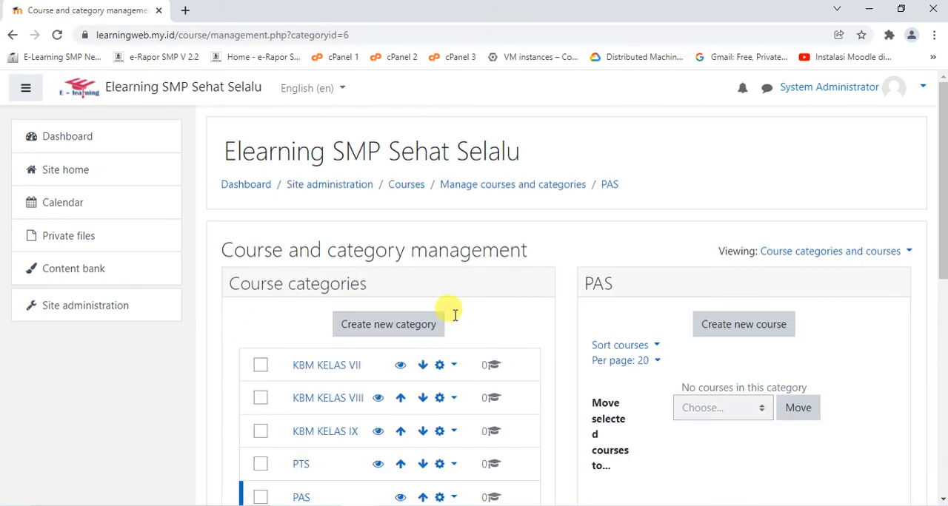
# Create a subcategory named PTS KELAS VII under the PTS category
pyautogui.scroll(-1, 451, 318)
pyautogui.scroll(-2, 444, 320)
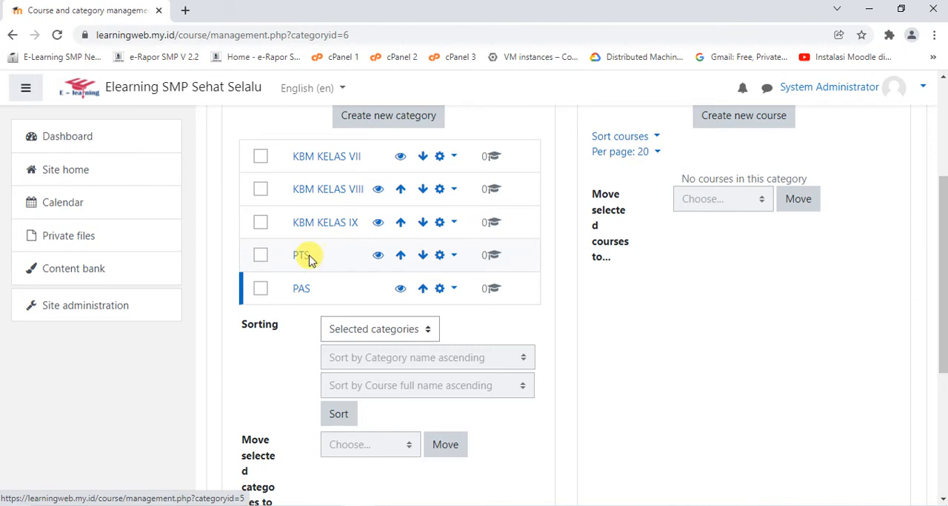
pyautogui.click(451, 256)
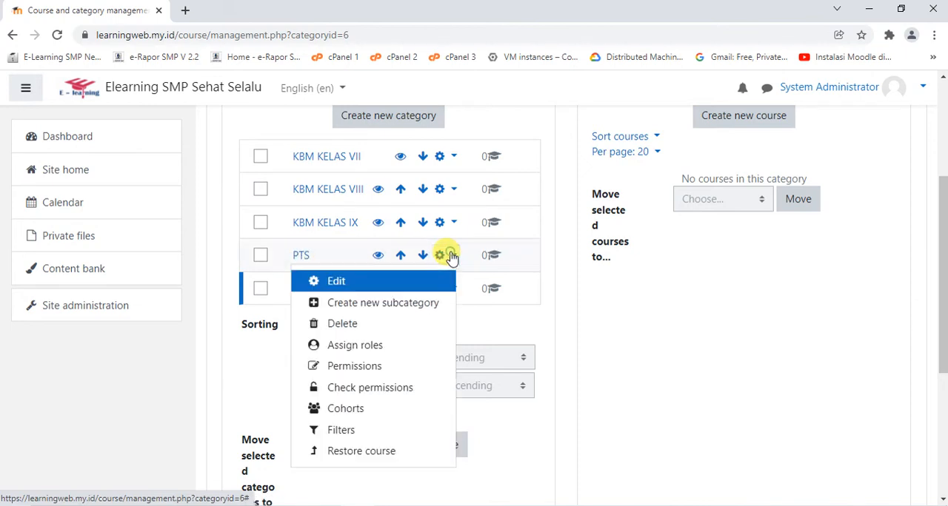
pyautogui.click(398, 304)
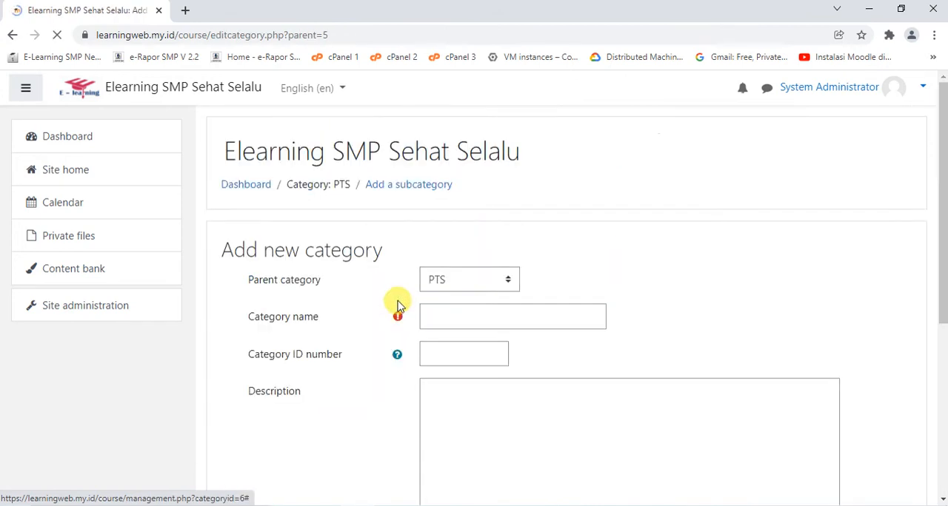
pyautogui.click(452, 313)
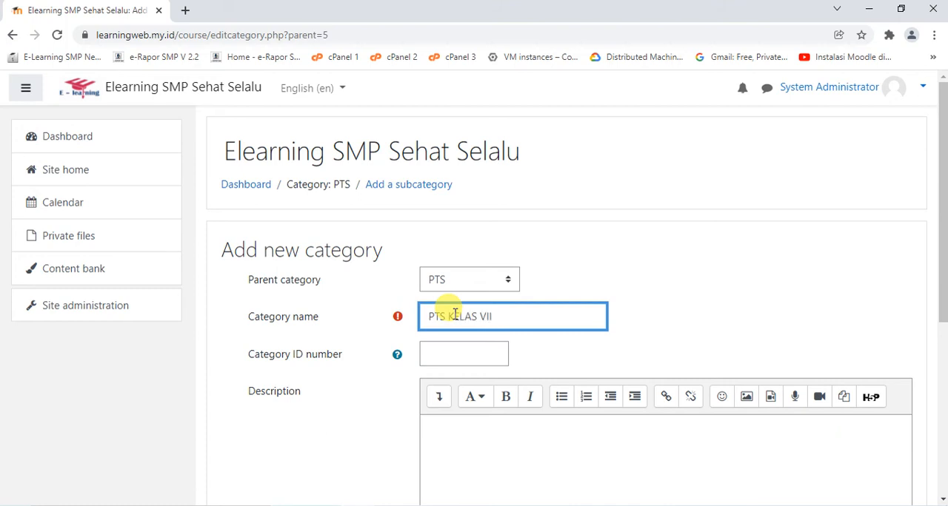
pyautogui.press('Return')
# Create a subcategory named PTS KELAS VIII under the PTS category
pyautogui.scroll(-2, 463, 321)
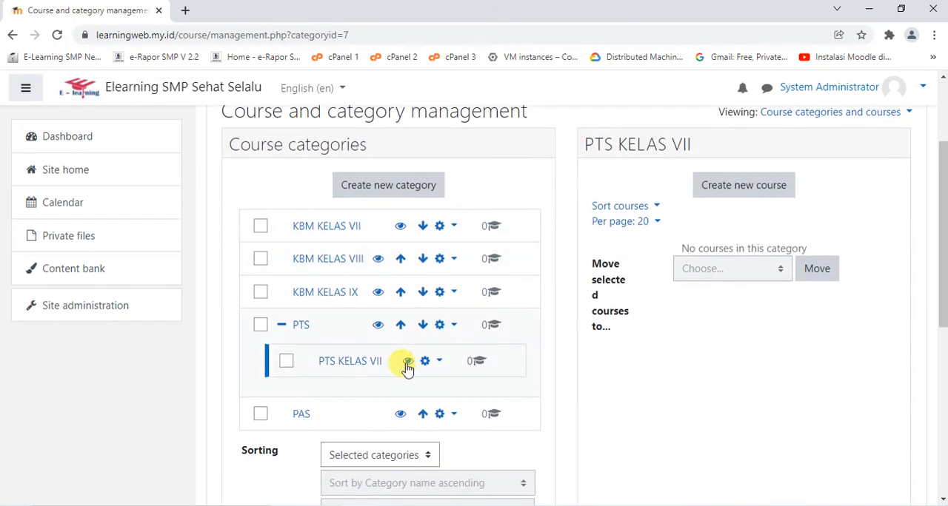
pyautogui.click(443, 327)
pyautogui.click(326, 370)
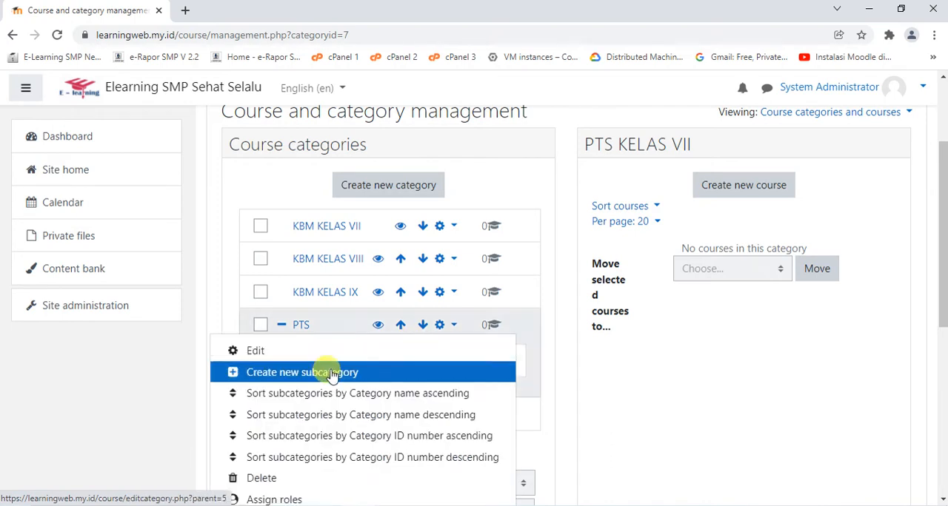
pyautogui.click(482, 319)
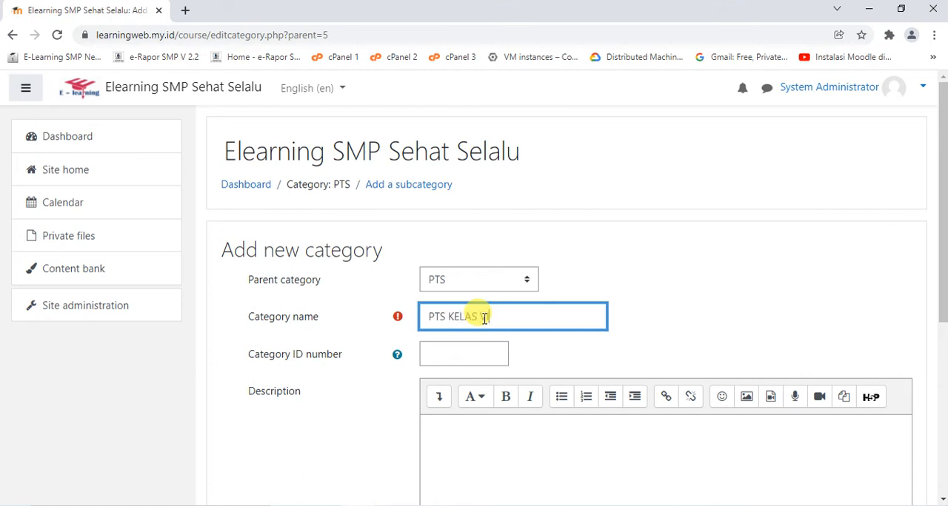
pyautogui.press('Return')
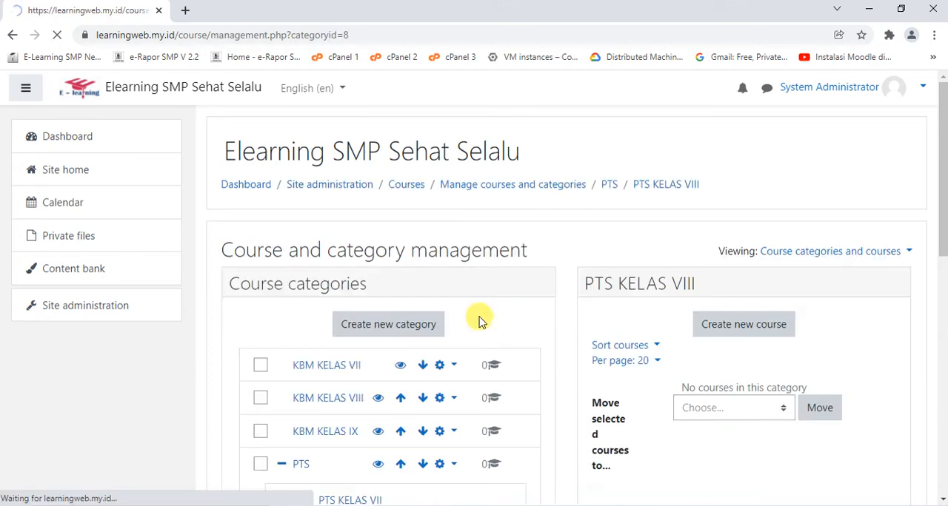
# Create a subcategory named PTS KELAS IX under the PTS category
pyautogui.scroll(-2, 482, 320)
pyautogui.scroll(-2, 356, 335)
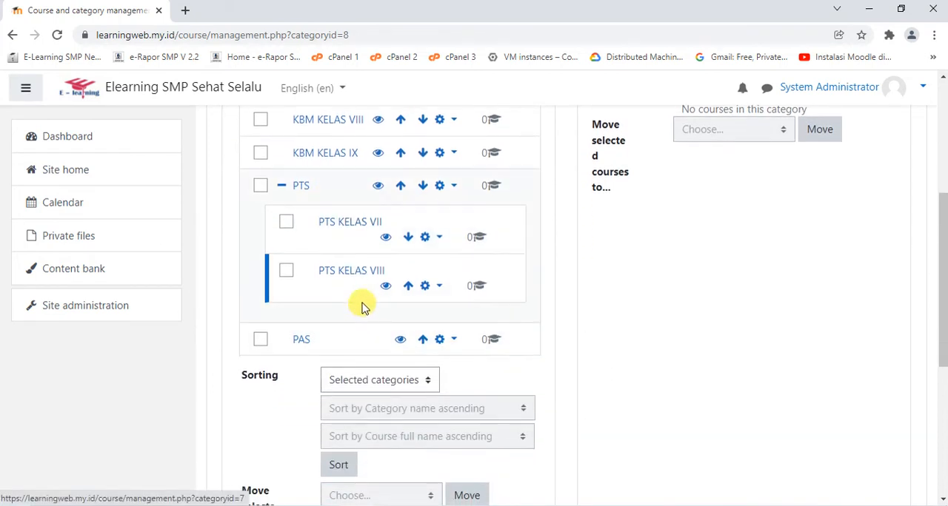
pyautogui.click(453, 185)
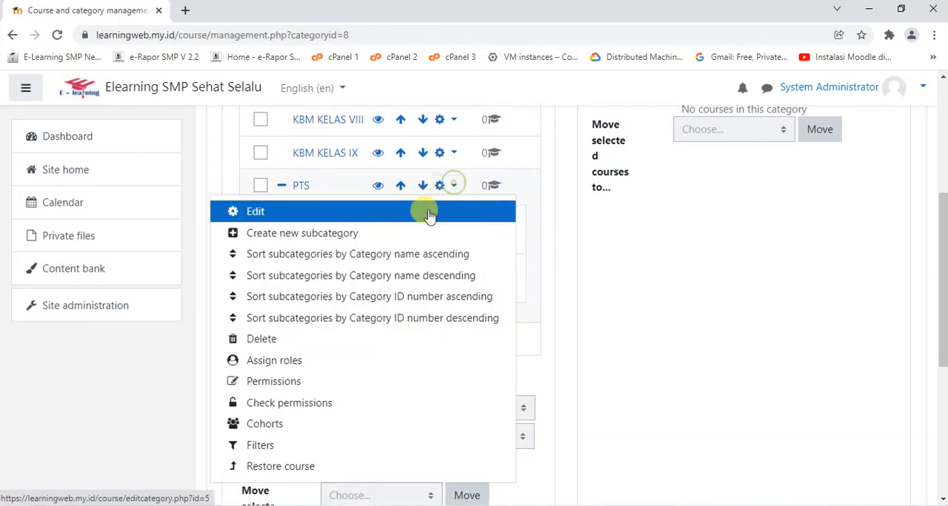
pyautogui.click(355, 233)
pyautogui.click(474, 246)
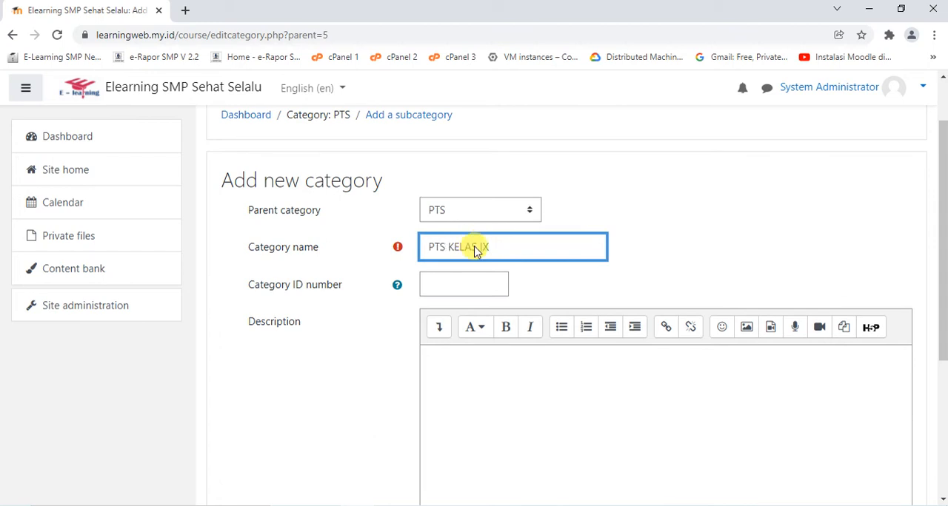
pyautogui.press('Return')
# Create a subcategory named PAS KELAS VII under the PAS category
pyautogui.scroll(-3, 547, 266)
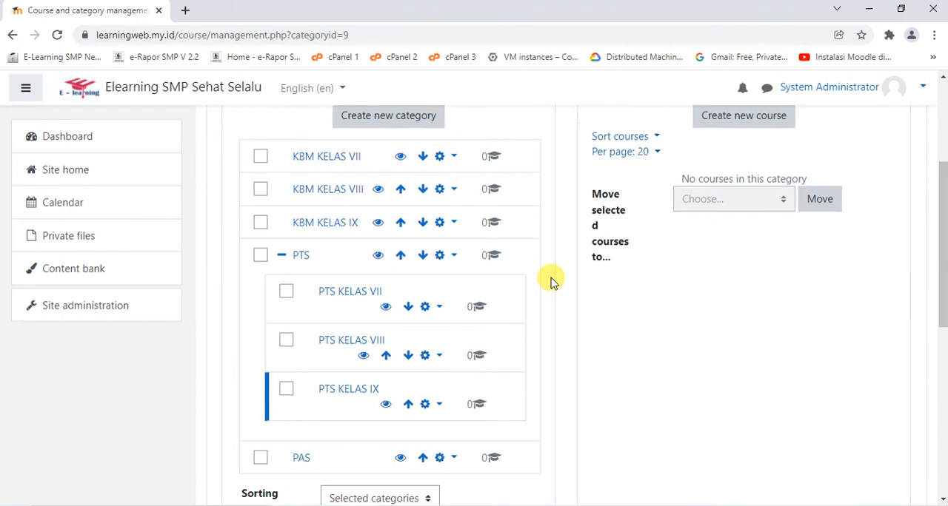
pyautogui.scroll(-1, 550, 281)
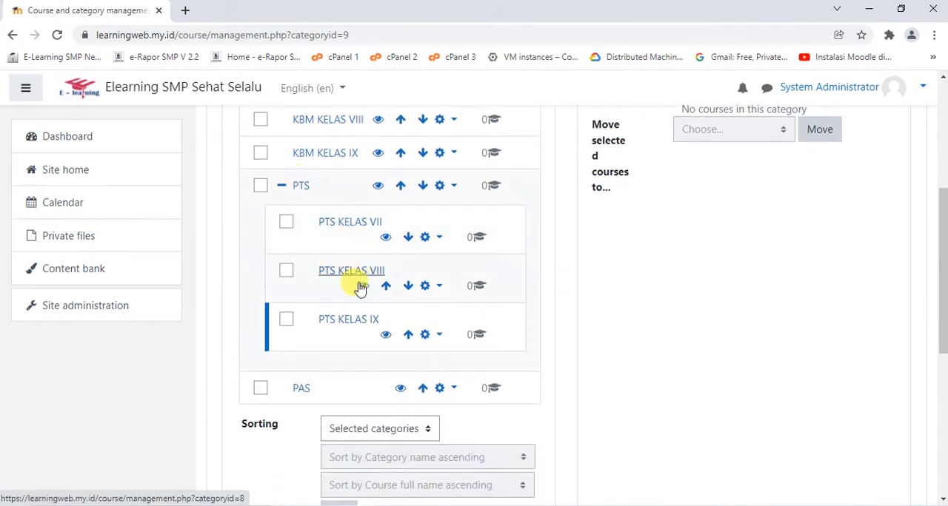
pyautogui.scroll(-1, 363, 356)
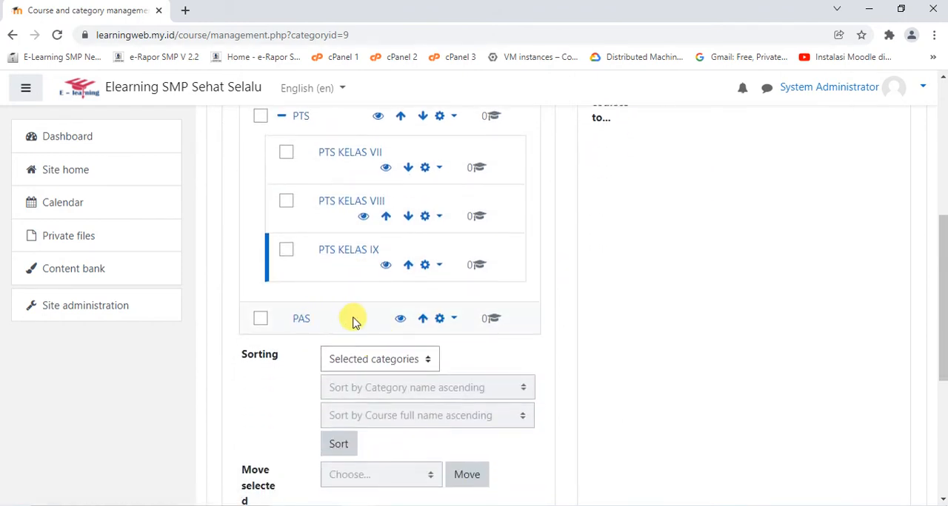
pyautogui.click(445, 319)
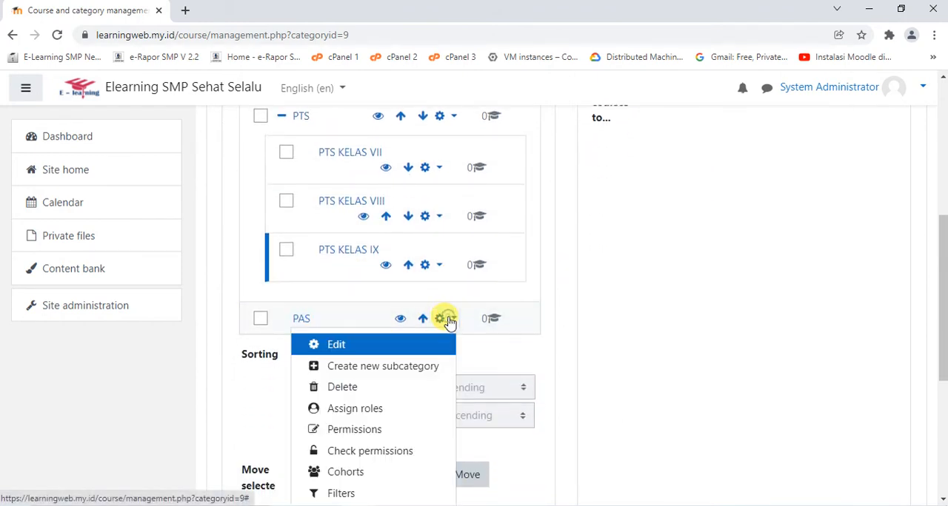
pyautogui.click(399, 367)
pyautogui.click(493, 251)
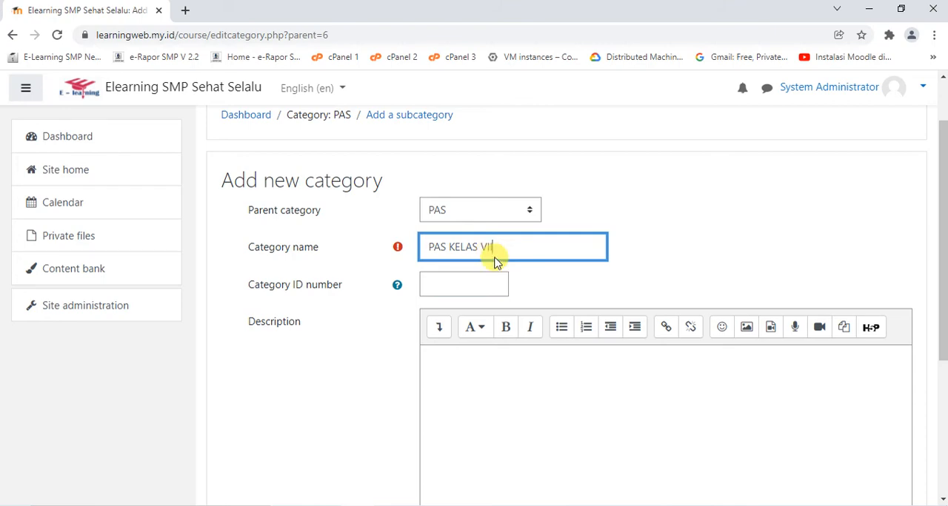
pyautogui.press('Return')
# Create a subcategory named PAS KELAS VIII under the PAS category
pyautogui.scroll(-5, 455, 281)
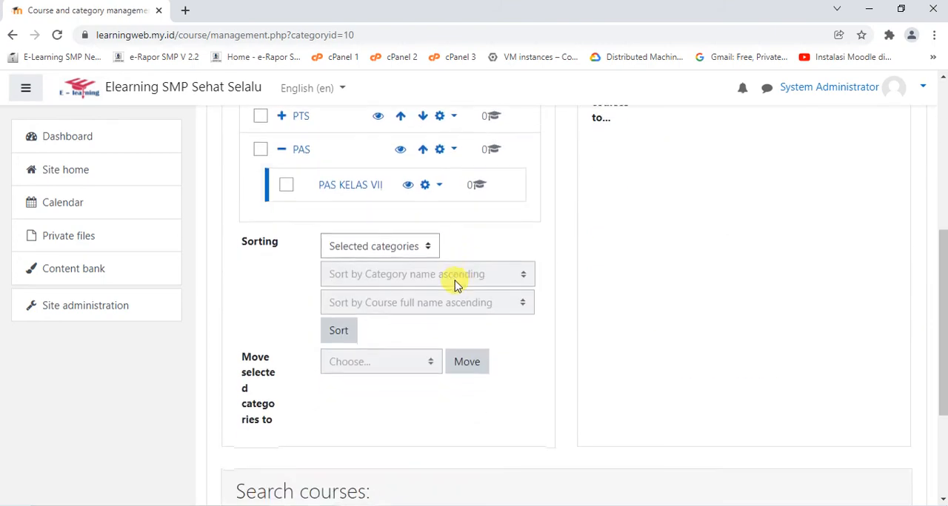
pyautogui.click(443, 151)
pyautogui.click(397, 194)
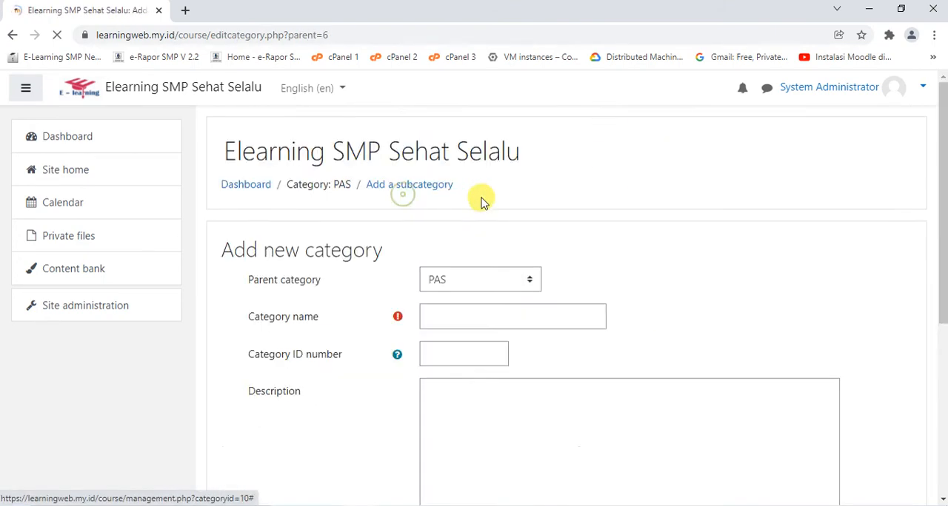
pyautogui.scroll(-2, 489, 203)
pyautogui.click(502, 180)
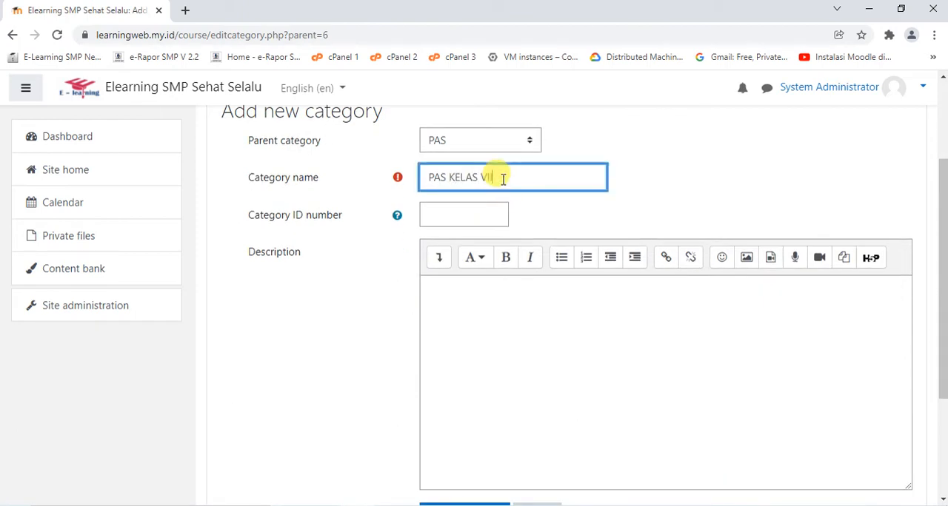
pyautogui.write('PAS KELAS VIII')
pyautogui.press('Return')
# Create a subcategory named PAS KELAS IX under the PAS category
pyautogui.scroll(-4, 503, 184)
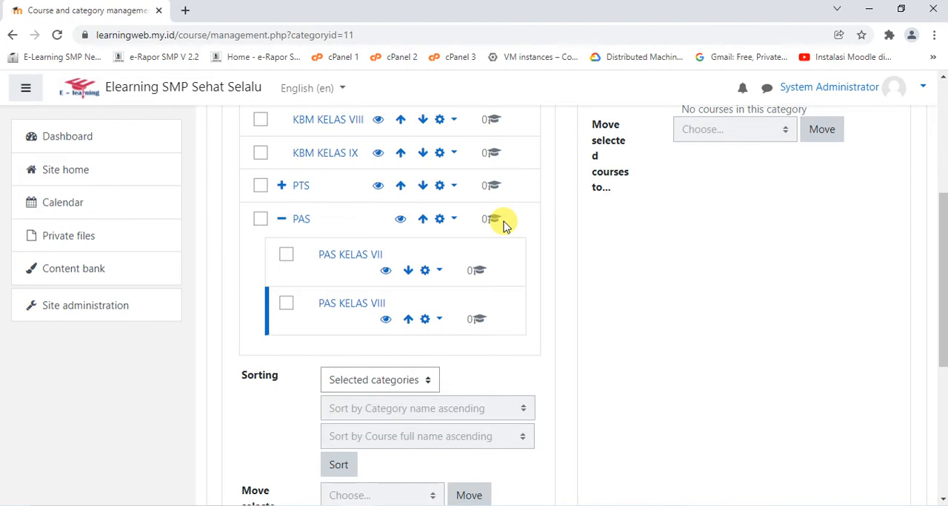
pyautogui.click(442, 220)
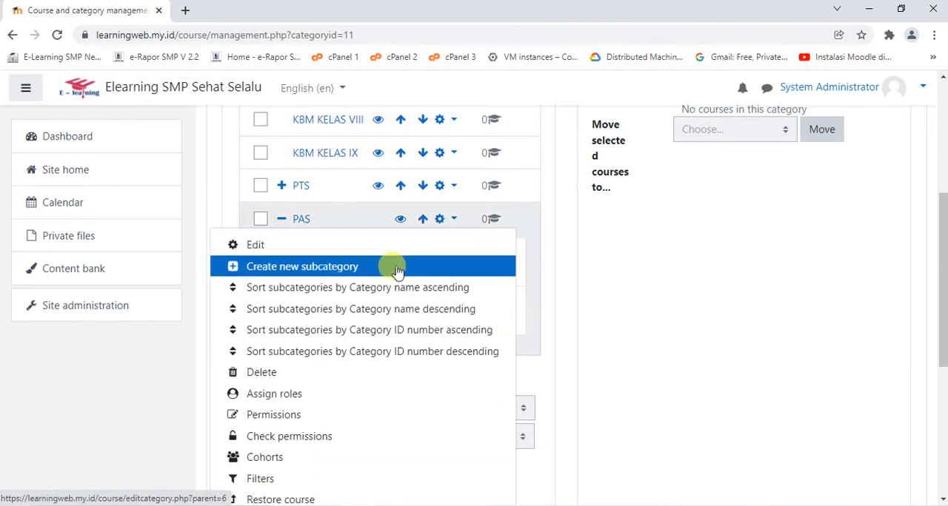
pyautogui.click(396, 267)
pyautogui.scroll(-3, 488, 252)
pyautogui.scroll(1, 491, 199)
pyautogui.click(502, 174)
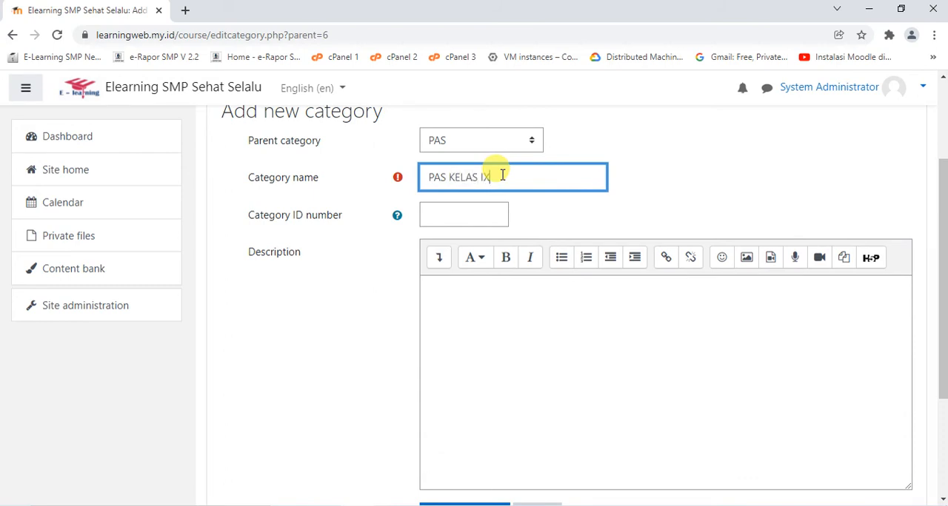
pyautogui.press('Return')
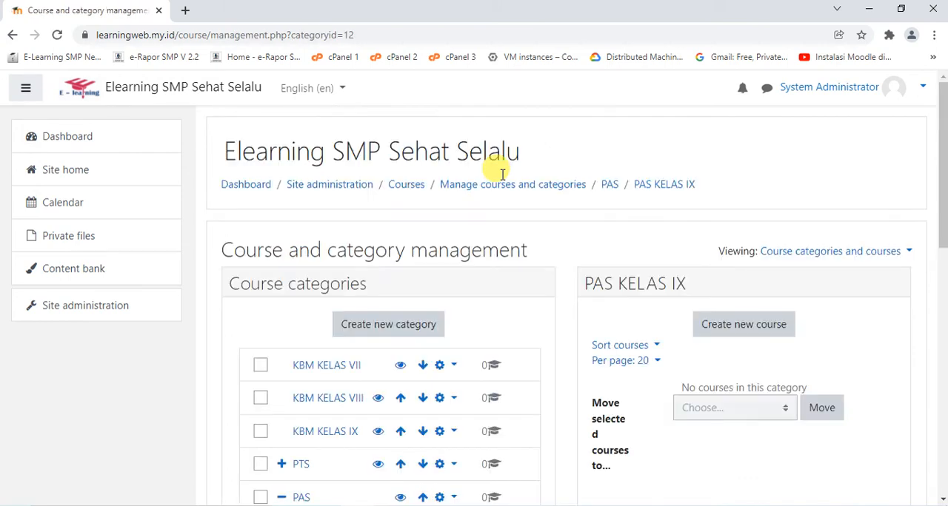
# Review the subcategories under PAS and collapse the PAS category in the list
pyautogui.scroll(-3, 571, 243)
pyautogui.scroll(-1, 573, 240)
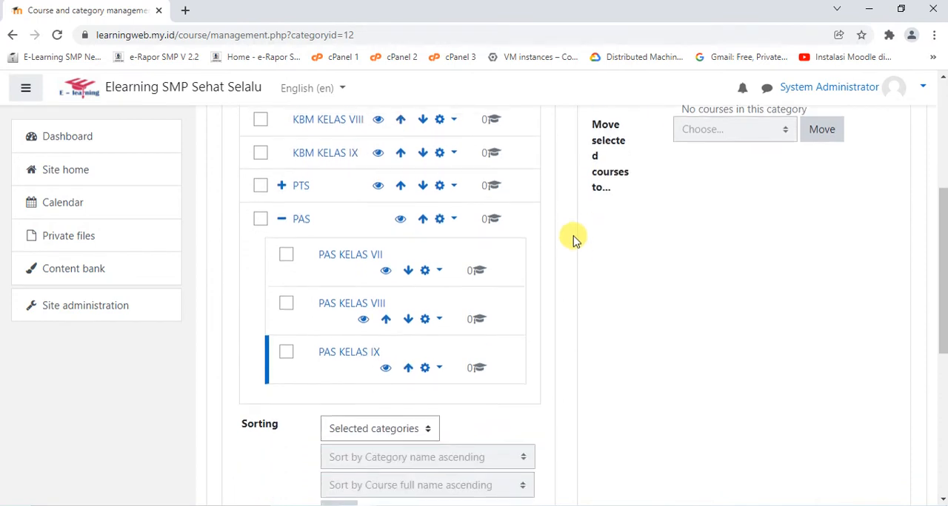
pyautogui.scroll(1, 573, 240)
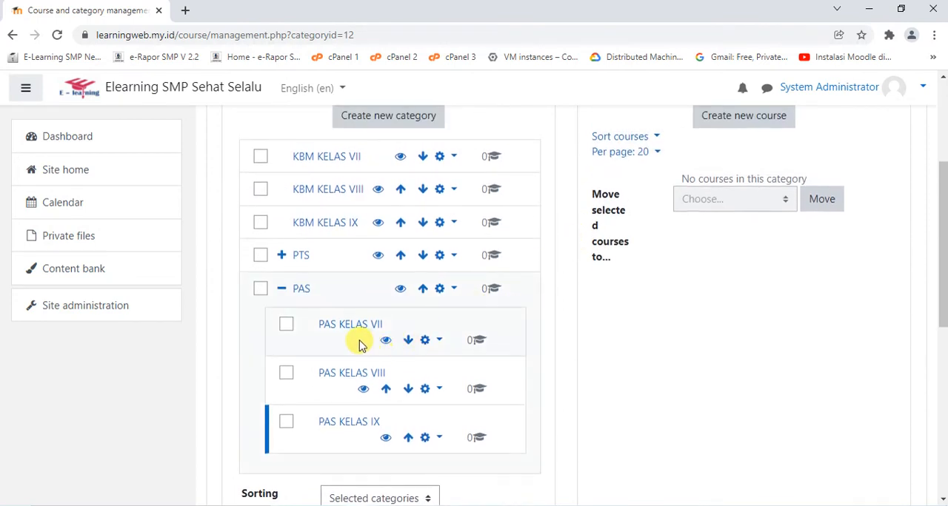
pyautogui.scroll(-1, 360, 339)
pyautogui.scroll(1, 355, 340)
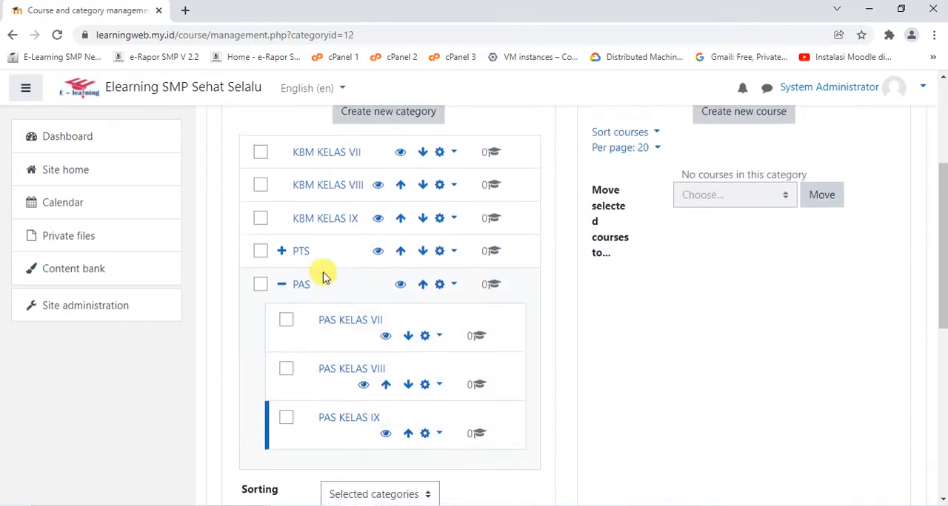
pyautogui.click(280, 286)
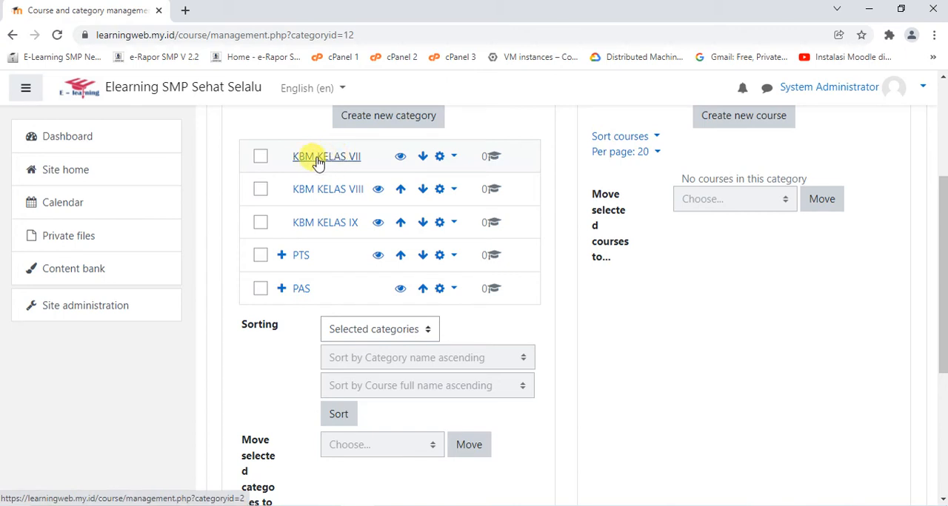
# Start a new course in the KBM KELAS VII category and look over its general settings
pyautogui.click(319, 158)
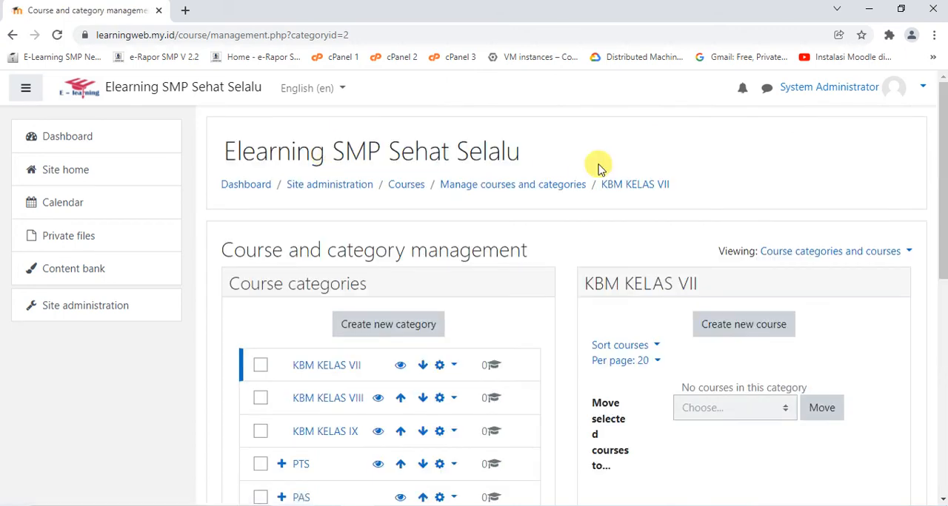
pyautogui.scroll(-2, 608, 170)
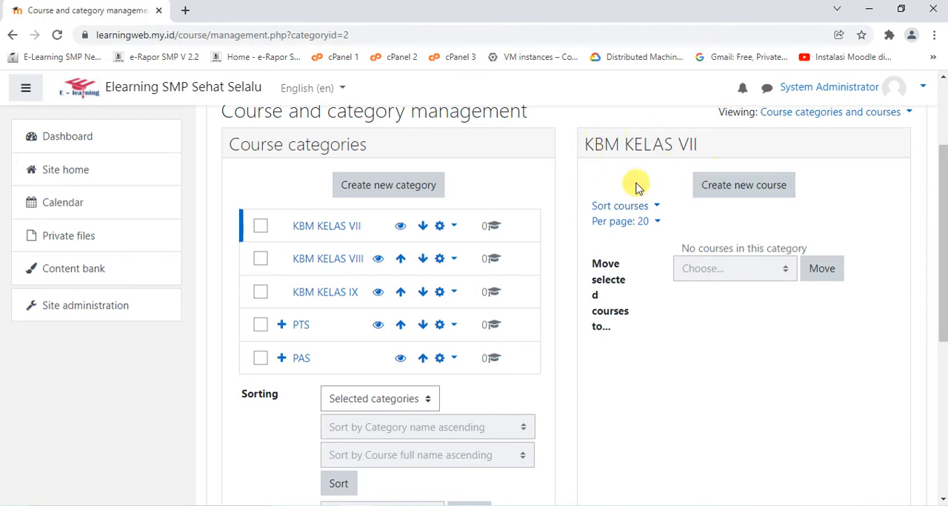
pyautogui.click(724, 187)
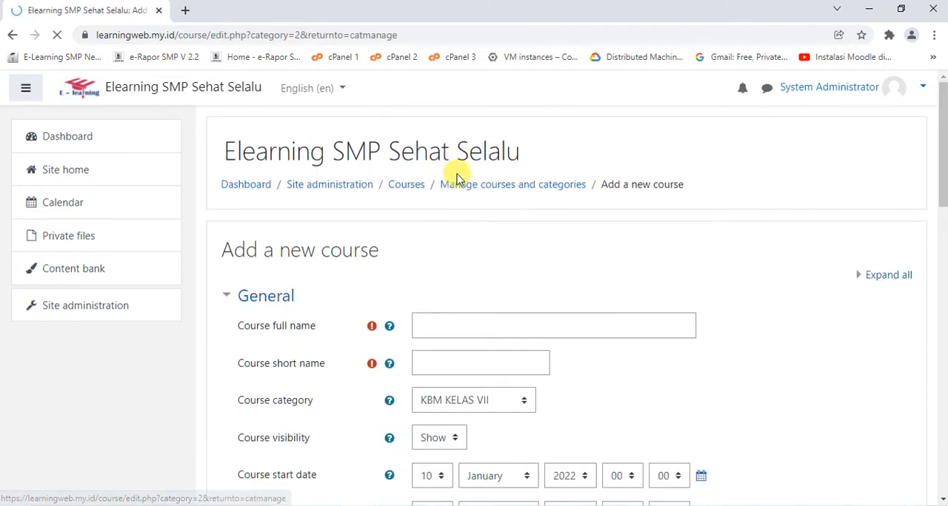
pyautogui.scroll(-2, 459, 185)
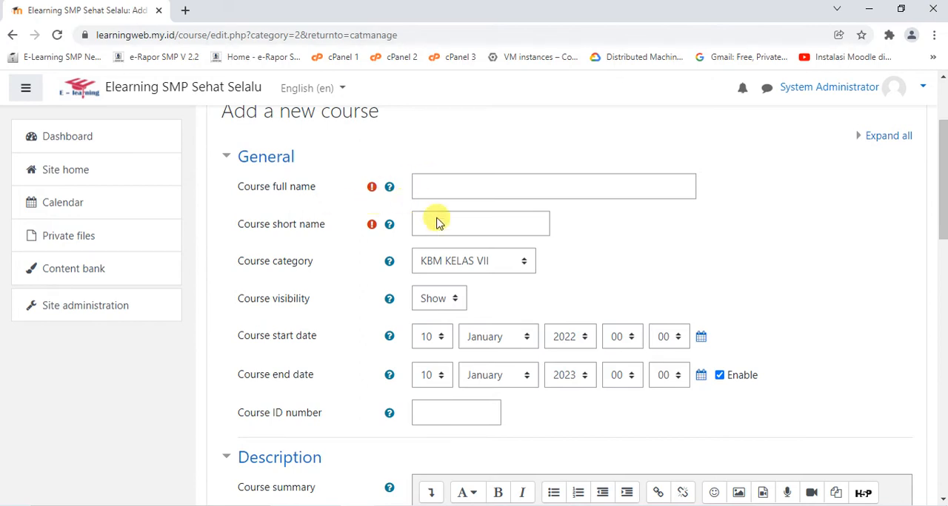
pyautogui.scroll(-4, 508, 290)
pyautogui.scroll(6, 512, 291)
pyautogui.scroll(-3, 508, 281)
pyautogui.scroll(1, 462, 212)
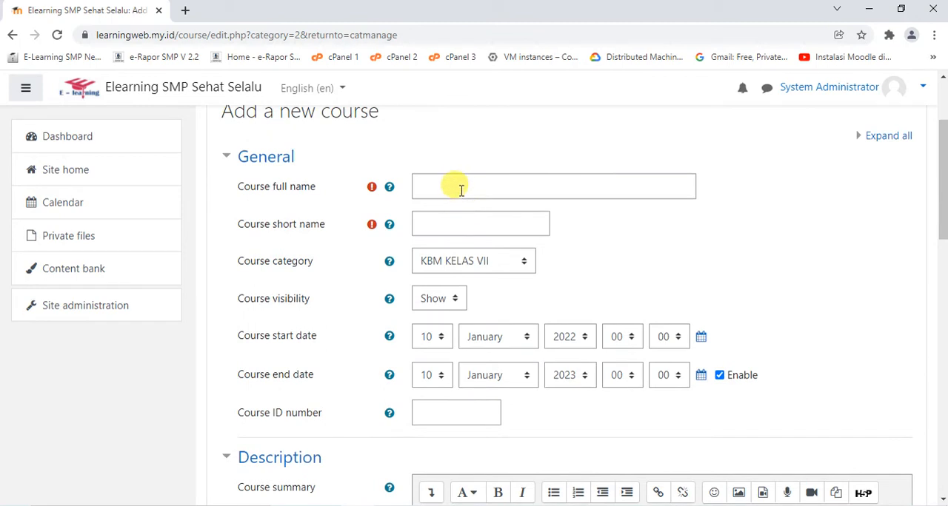
# Enter PABP 7AB as the course full name
pyautogui.click(457, 222)
pyautogui.click(470, 178)
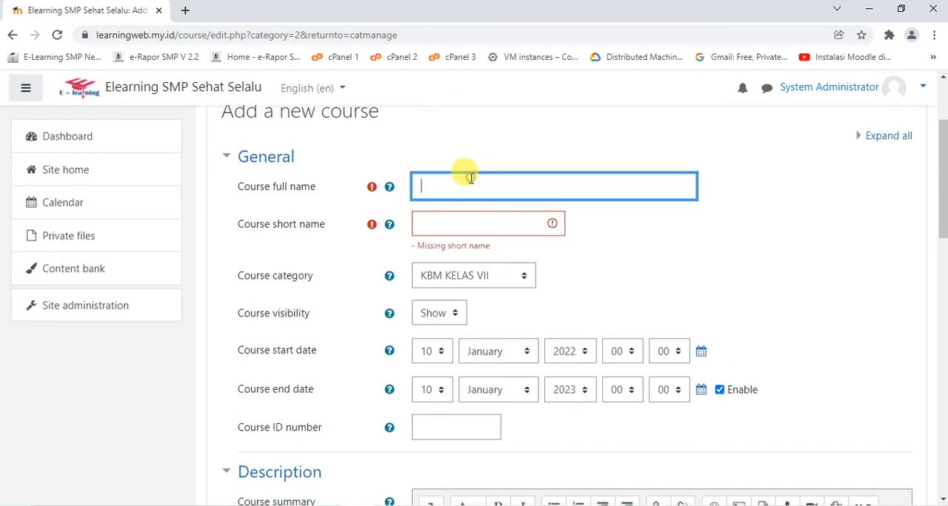
pyautogui.write('pabp')
pyautogui.press('BackSpace')
pyautogui.press('BackSpace')
pyautogui.press('BackSpace')
pyautogui.press('capslock')
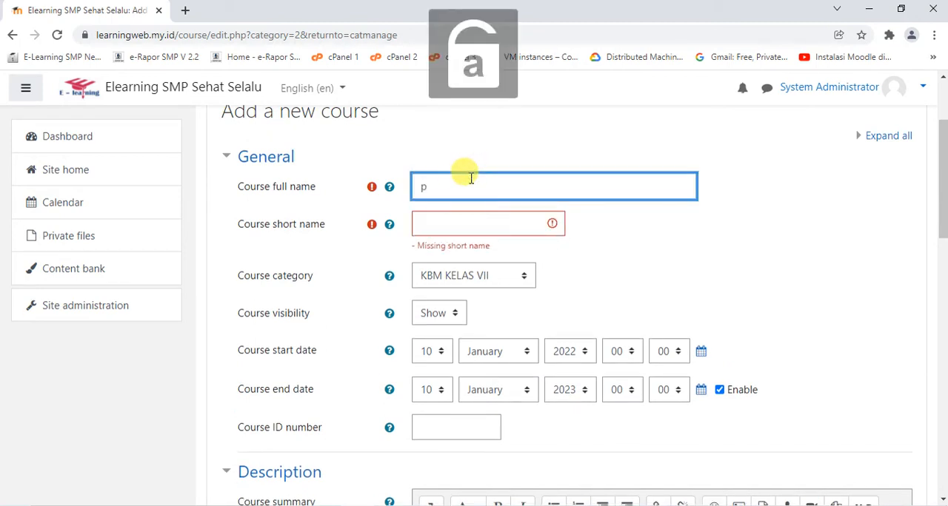
pyautogui.press('capslock')
pyautogui.write('PABP 7AB')
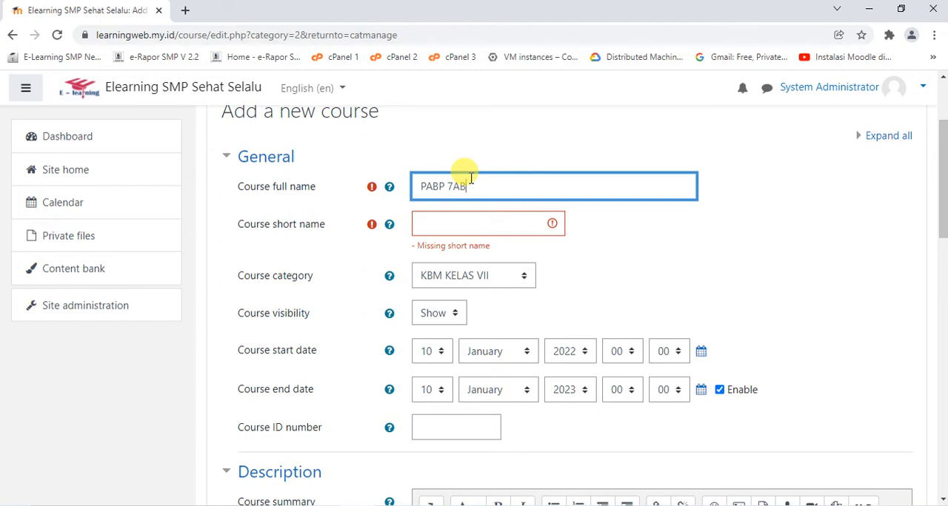
# Copy the full name PABP 7AB into the course short name
pyautogui.hotkey('ctrl', 'a')
pyautogui.rightClick(470, 182)
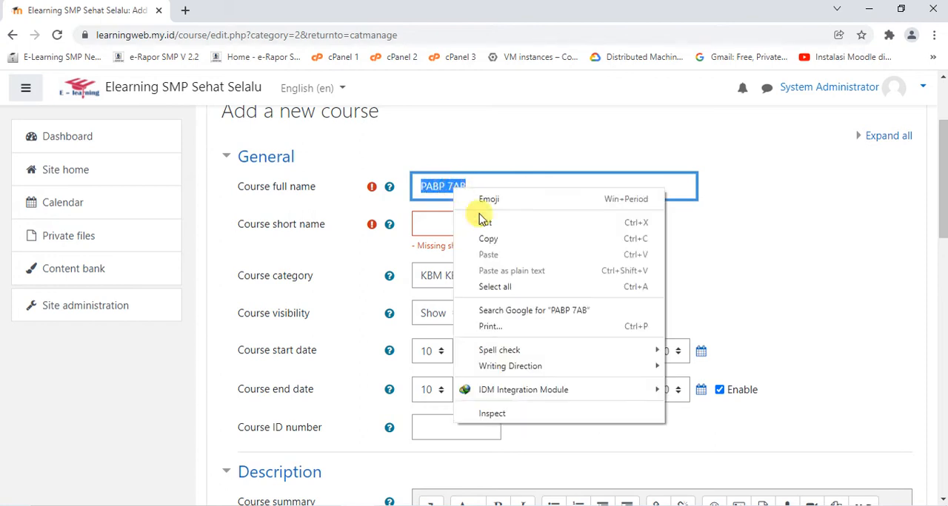
pyautogui.click(487, 239)
pyautogui.click(447, 226)
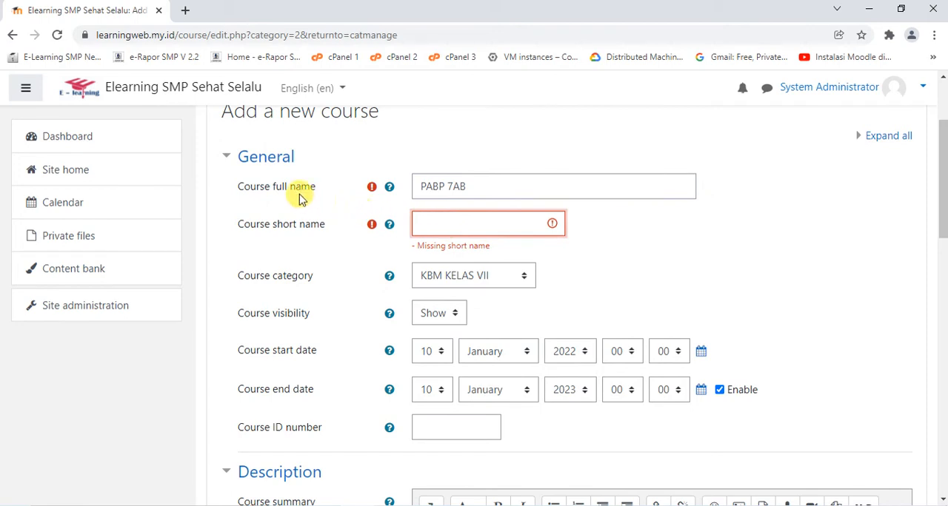
pyautogui.hotkey('ctrl', 'v')
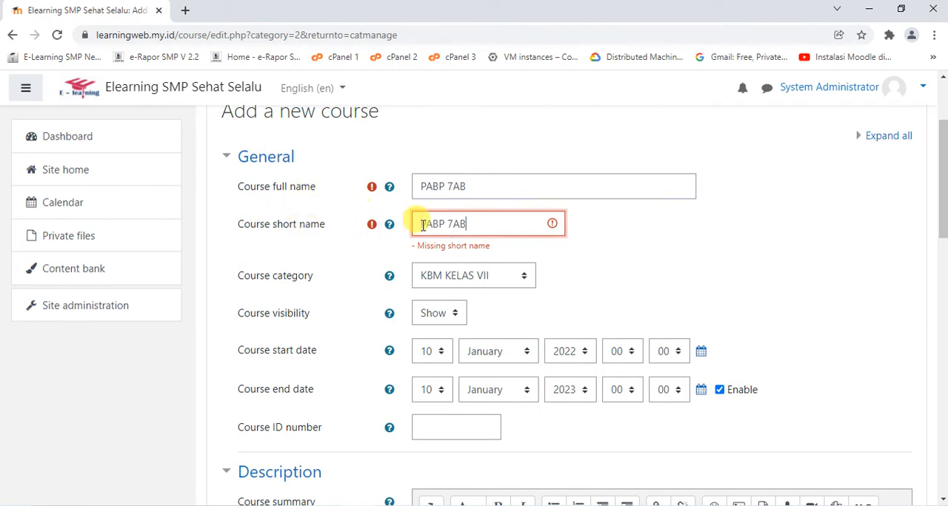
pyautogui.click(715, 239)
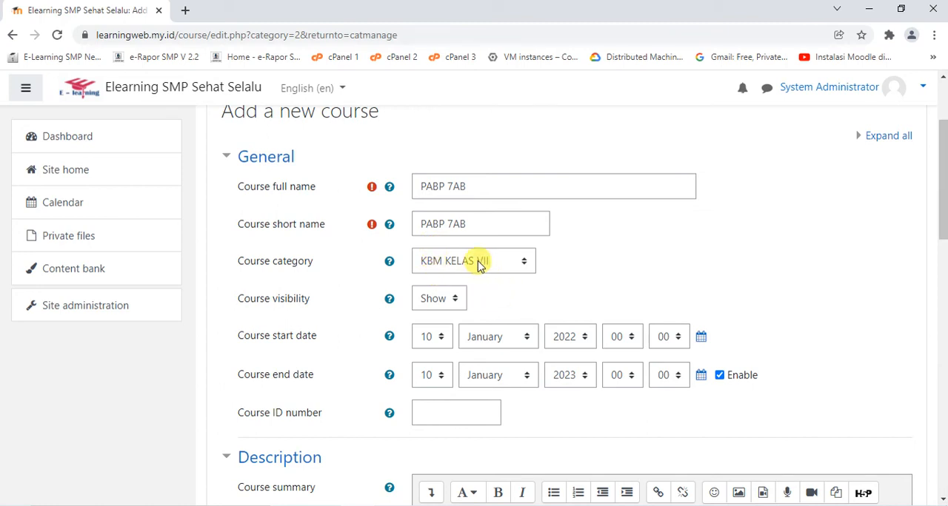
# Set the course start time to 07:00 on 10 January 2022 and disable the course end date
pyautogui.scroll(-1, 511, 277)
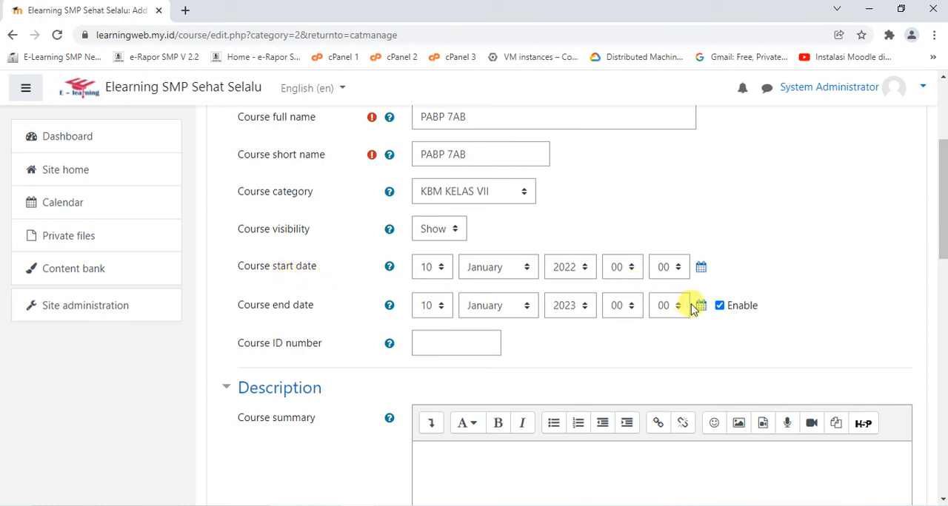
pyautogui.click(721, 307)
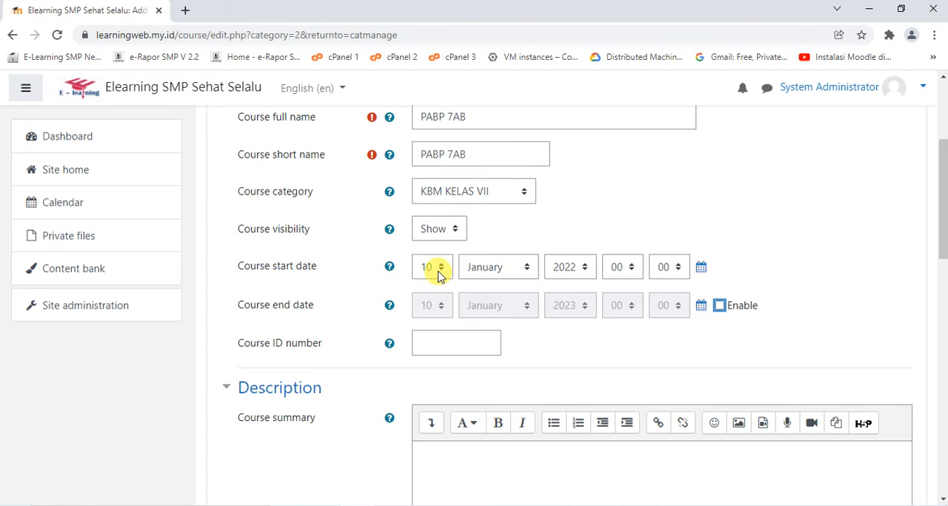
pyautogui.click(623, 270)
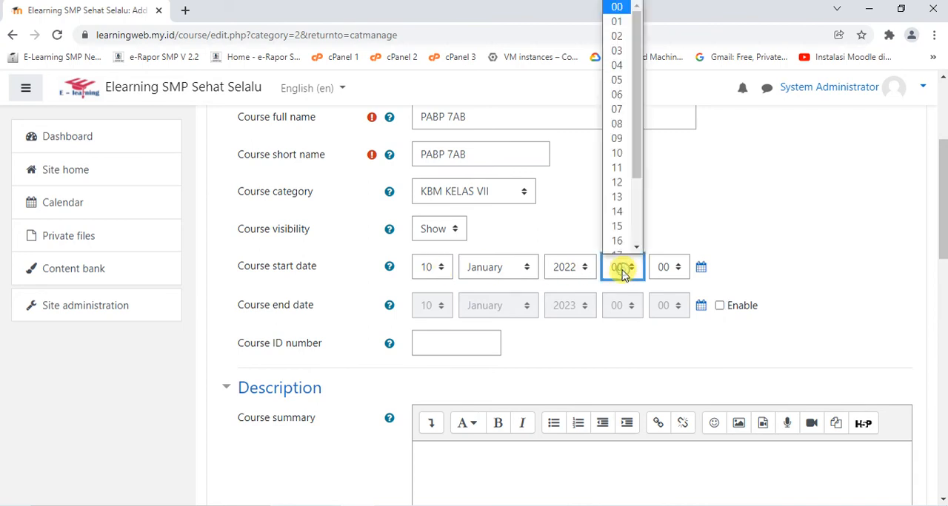
pyautogui.click(616, 101)
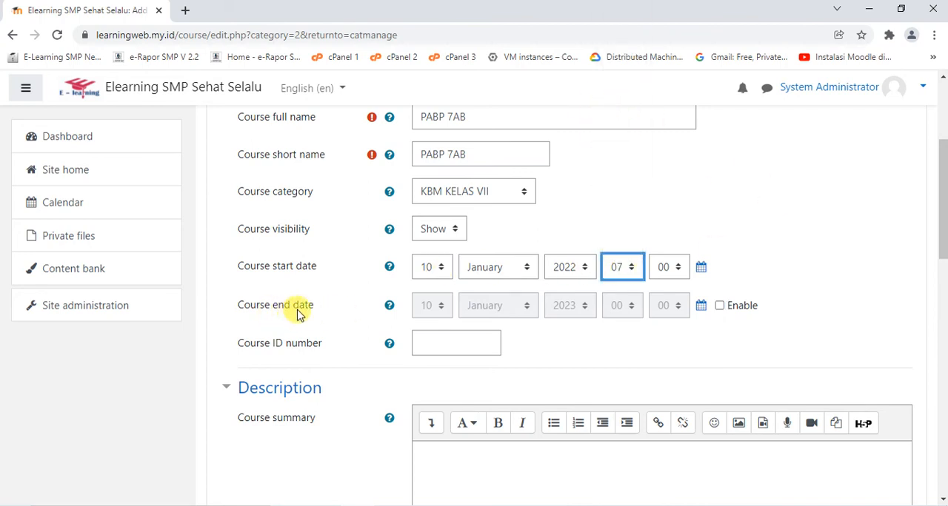
pyautogui.click(719, 307)
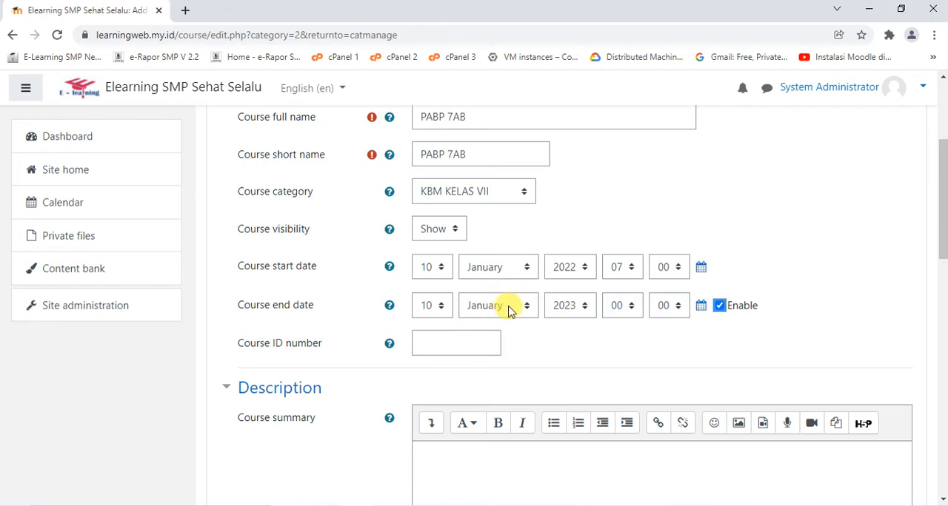
pyautogui.click(719, 306)
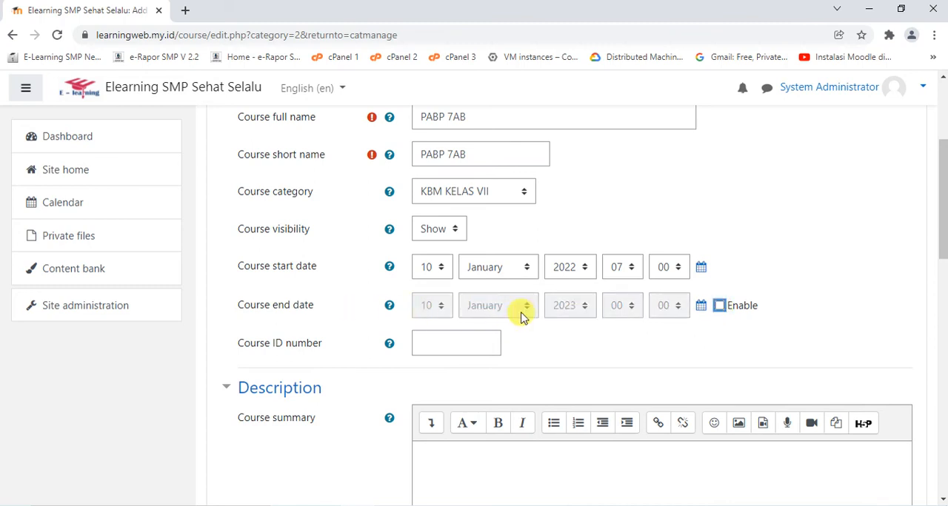
# Check the course format options, keep Topics format with 4 sections, and save the course, returning to course management
pyautogui.scroll(-7, 765, 250)
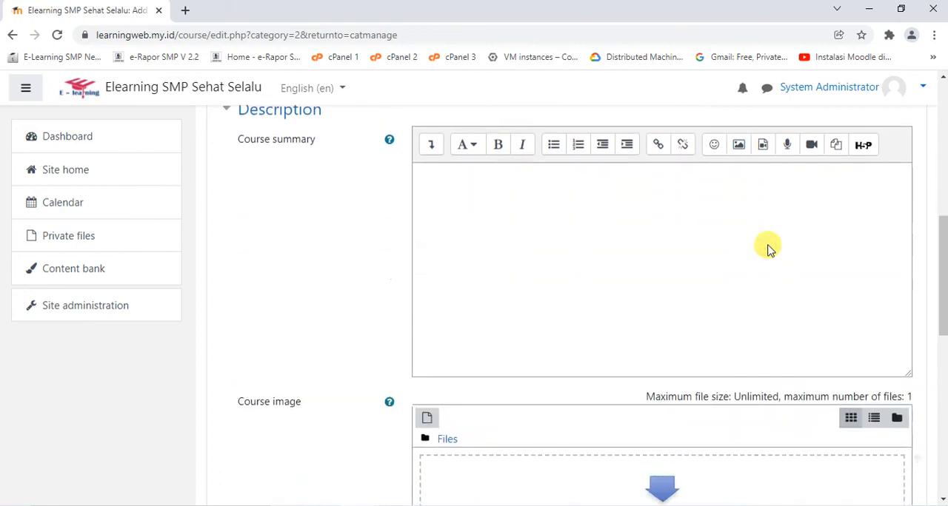
pyautogui.scroll(-3, 767, 243)
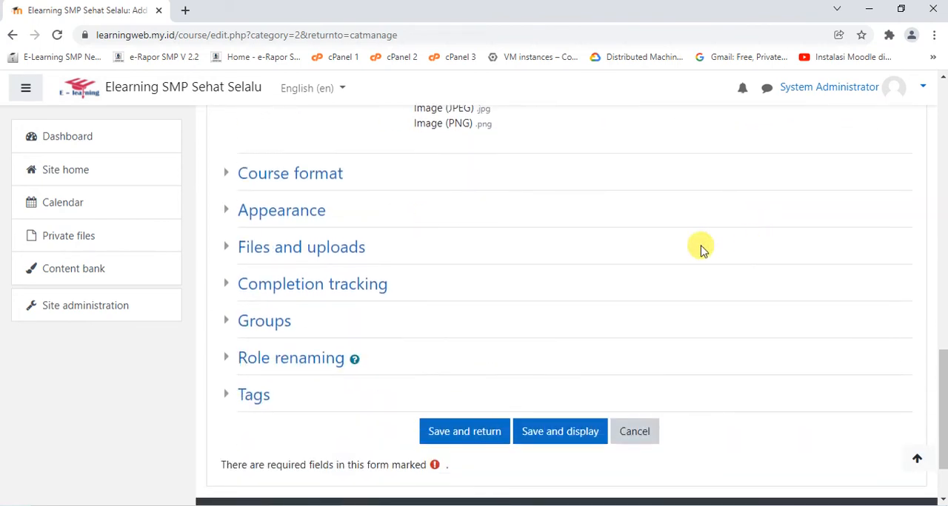
pyautogui.click(239, 179)
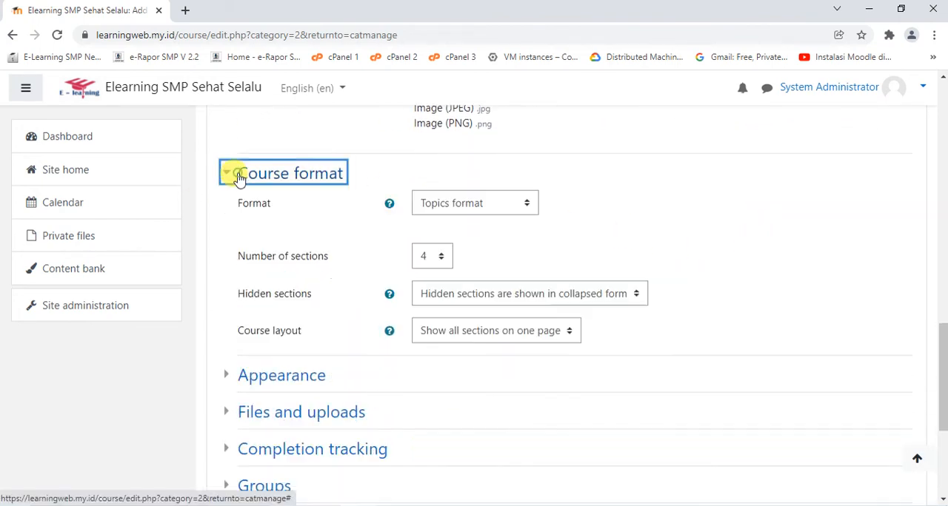
pyautogui.click(465, 206)
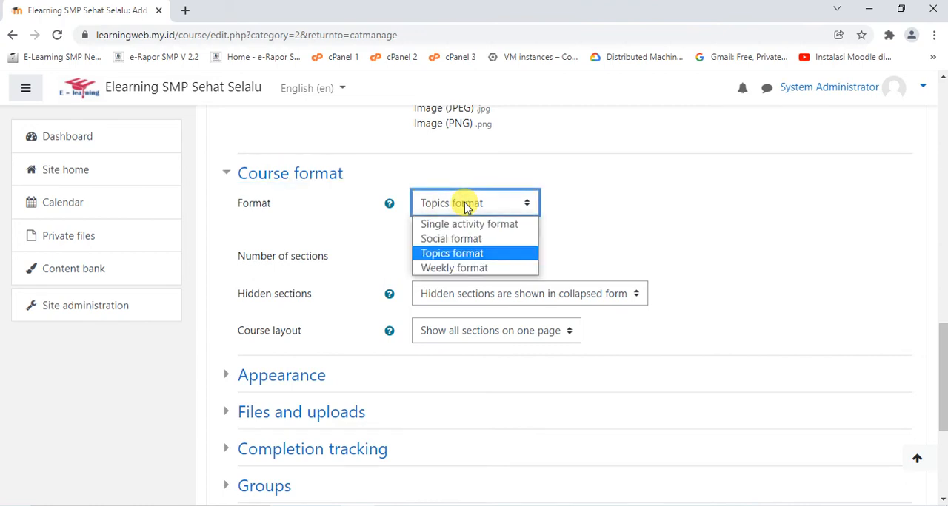
pyautogui.click(465, 206)
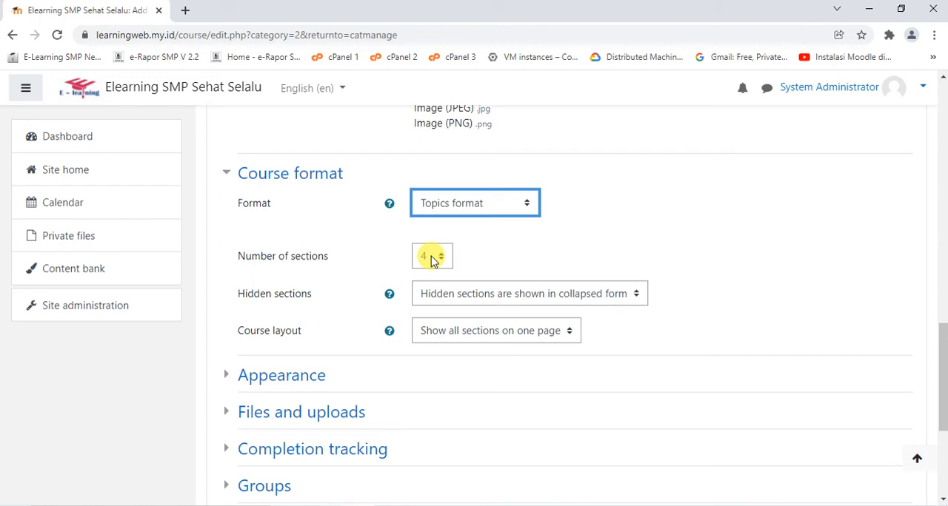
pyautogui.scroll(-1, 433, 260)
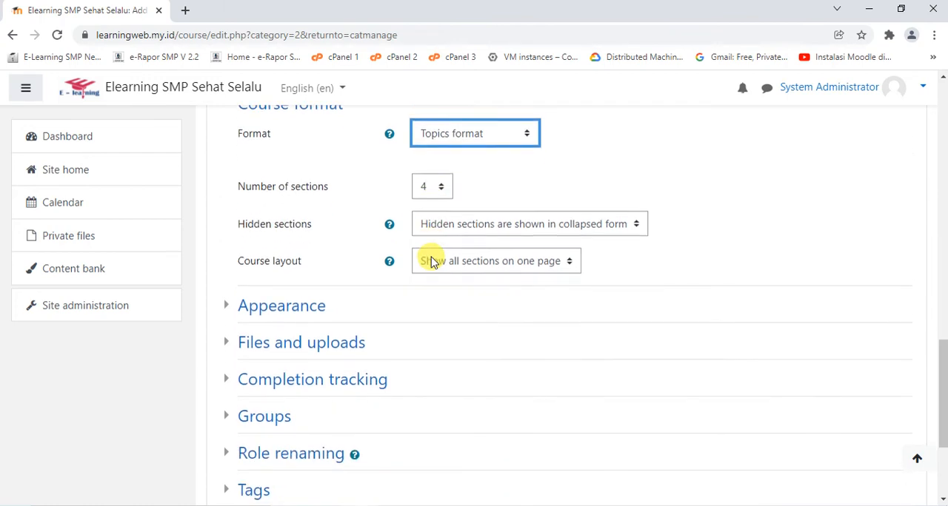
pyautogui.scroll(-2, 433, 260)
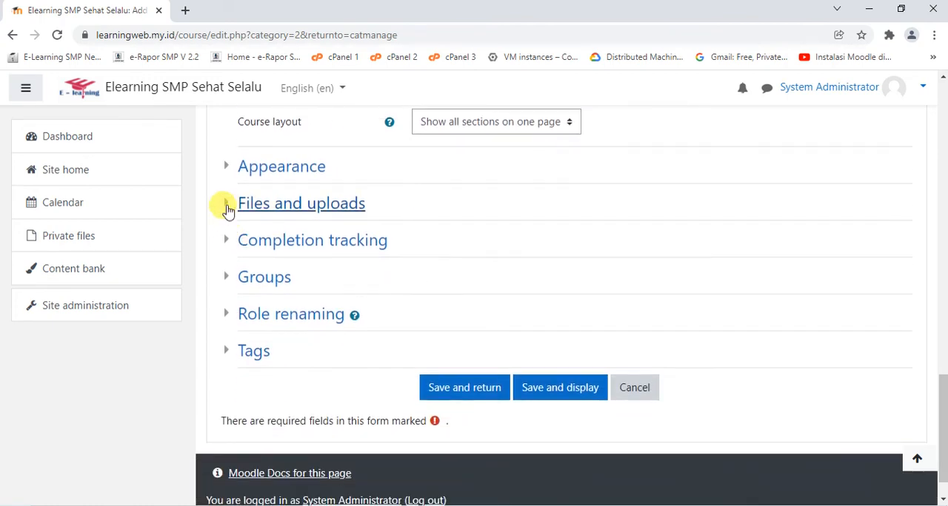
pyautogui.click(459, 394)
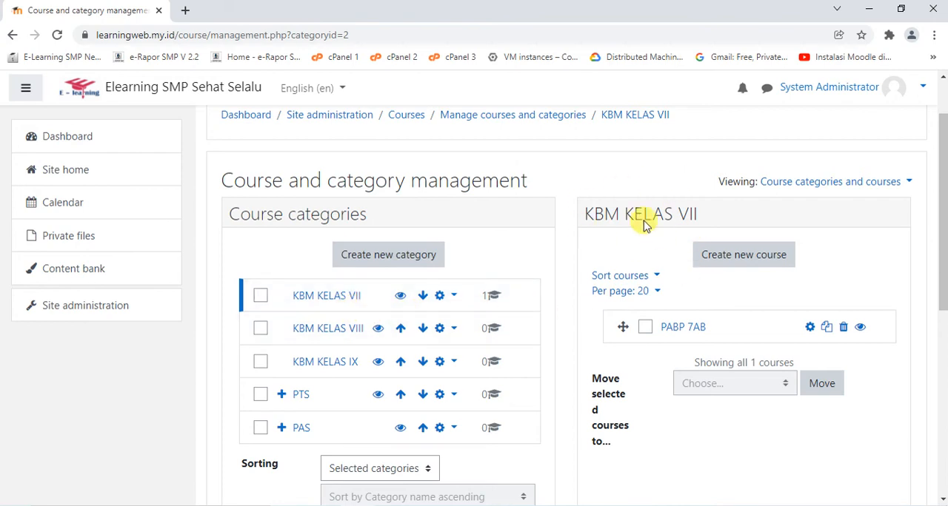
# Check the category IDs of KBM KELAS VII, KBM KELAS VIII and KBM KELAS IX in their page addresses
pyautogui.click(328, 297)
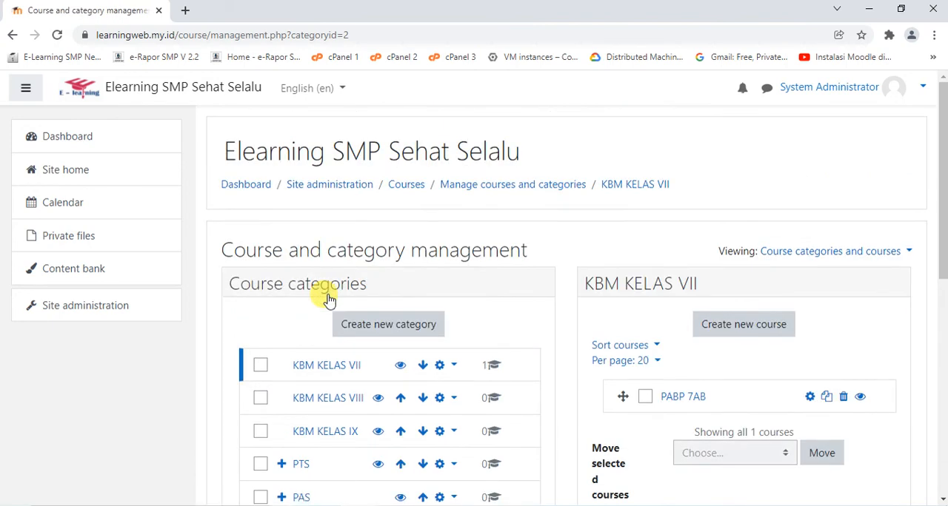
pyautogui.moveTo(344, 33); pyautogui.dragTo(350, 34)
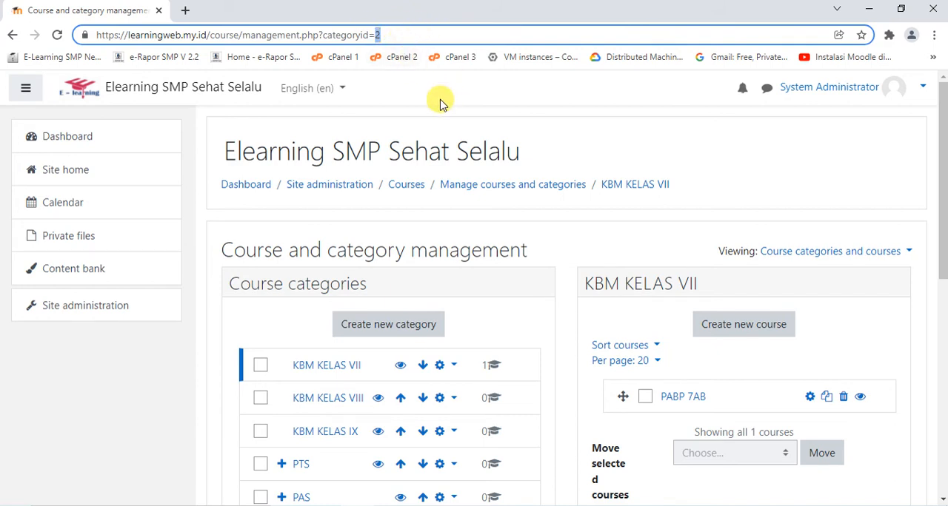
pyautogui.click(529, 114)
pyautogui.scroll(-2, 529, 116)
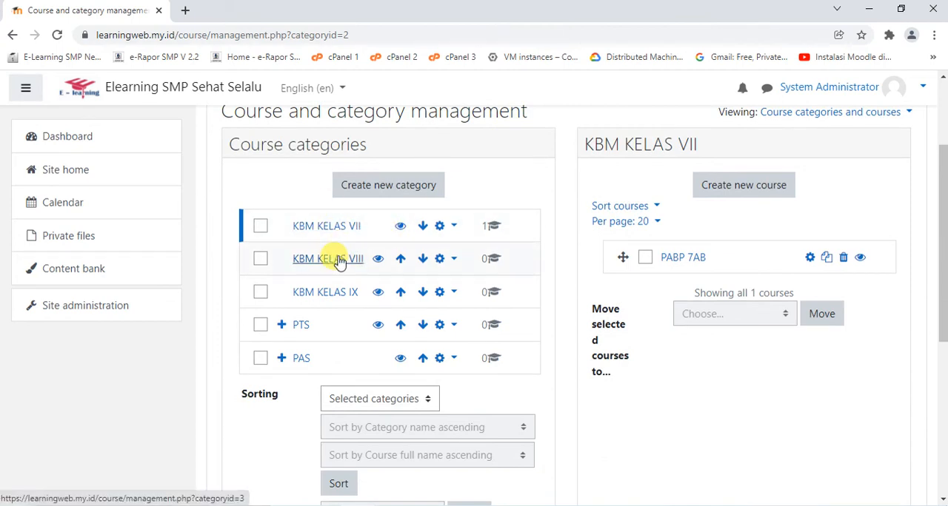
pyautogui.click(336, 259)
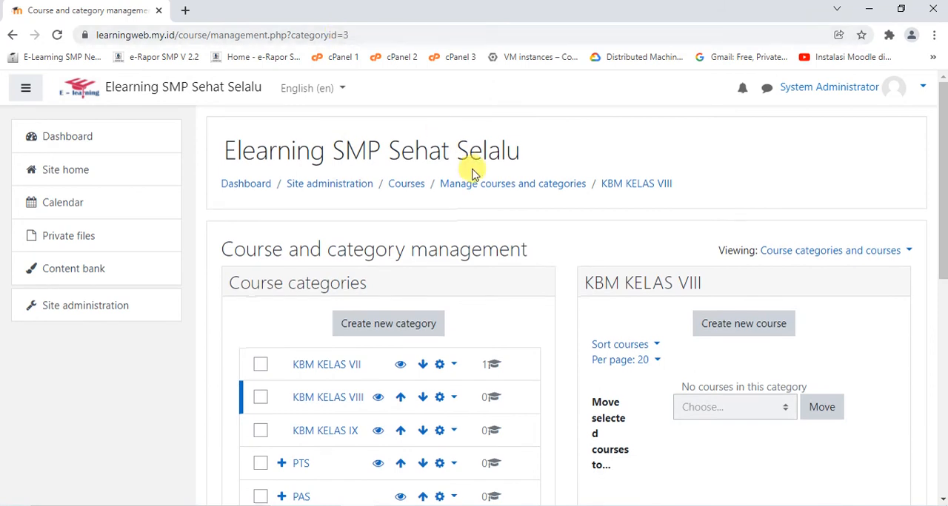
pyautogui.scroll(-2, 445, 207)
pyautogui.click(347, 293)
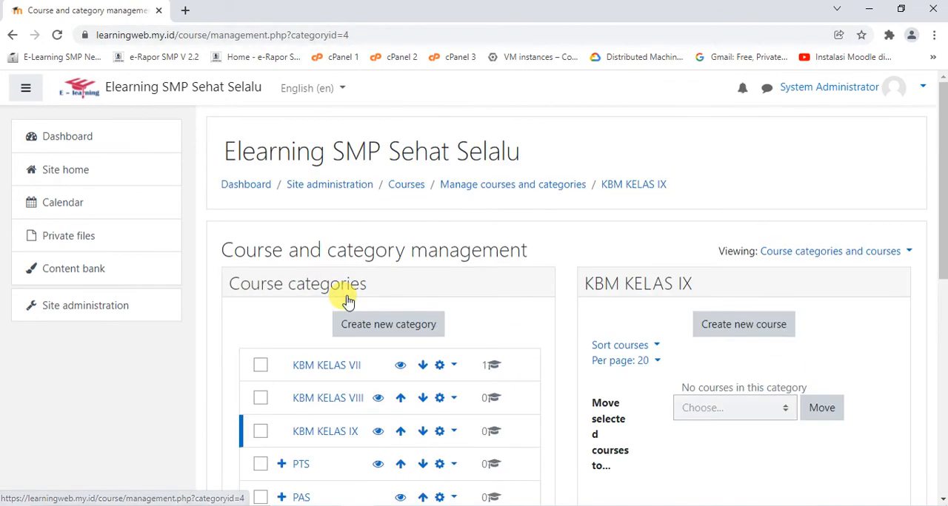
pyautogui.scroll(-2, 571, 183)
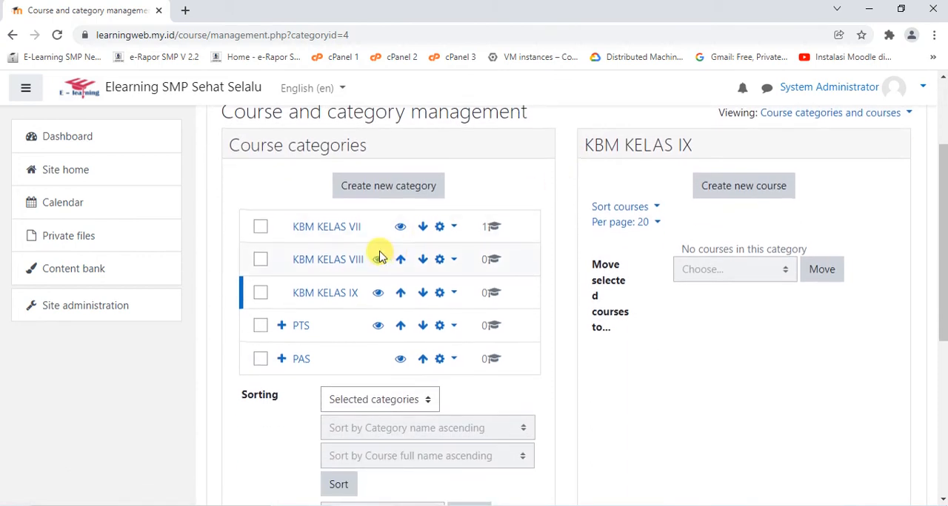
pyautogui.scroll(1, 380, 256)
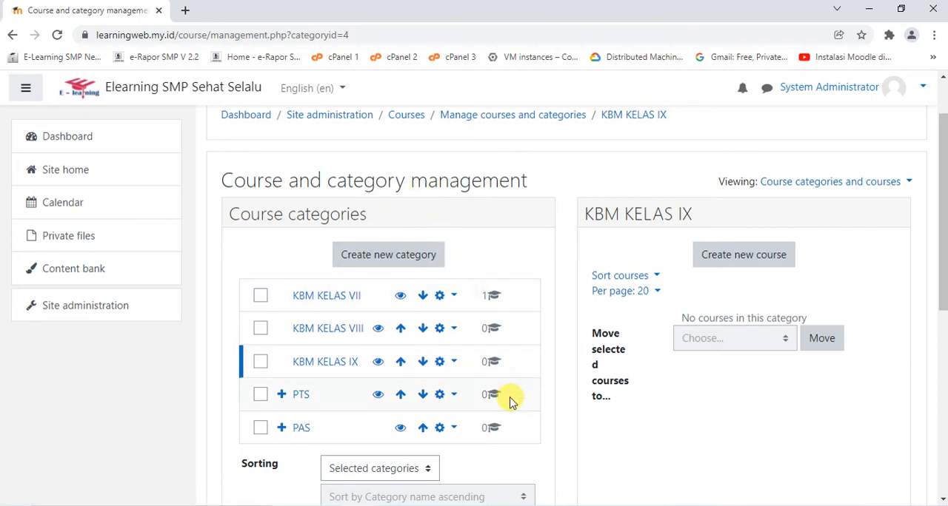
# Switch to the LMS folder in File Explorer and open the course CSV file in Excel
pyautogui.click(325, 505)
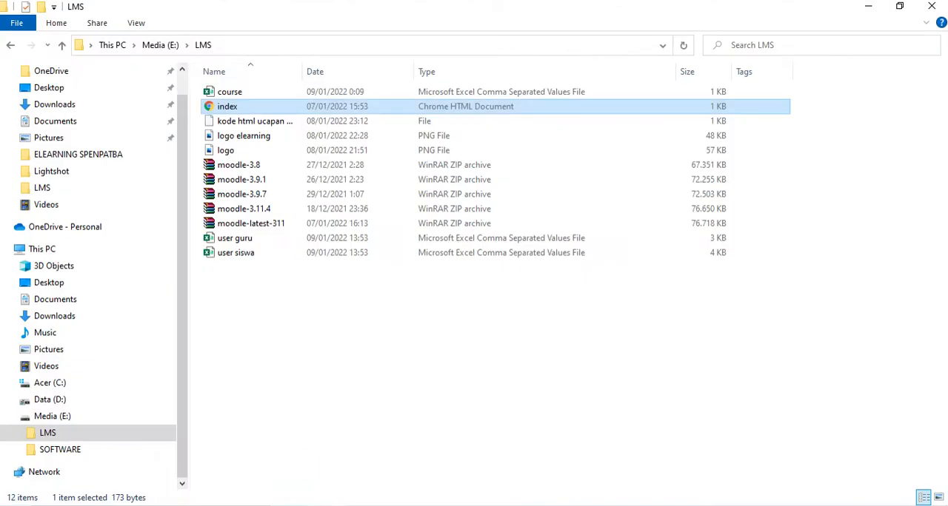
pyautogui.doubleClick(227, 92)
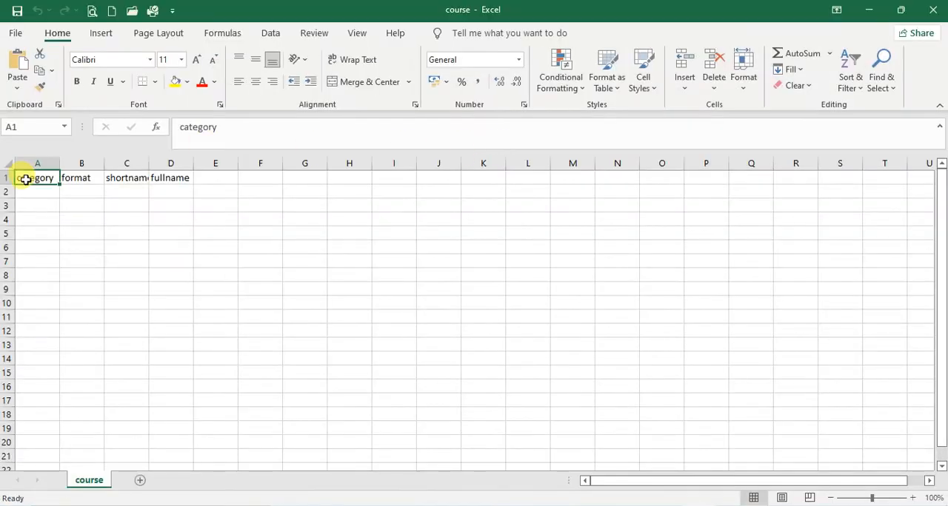
# Widen columns A to D and enter 2, the KBM KELAS VII category ID from the Moodle page address, in cell A2
pyautogui.moveTo(59, 163); pyautogui.dragTo(435, 162)
pyautogui.click(50, 191)
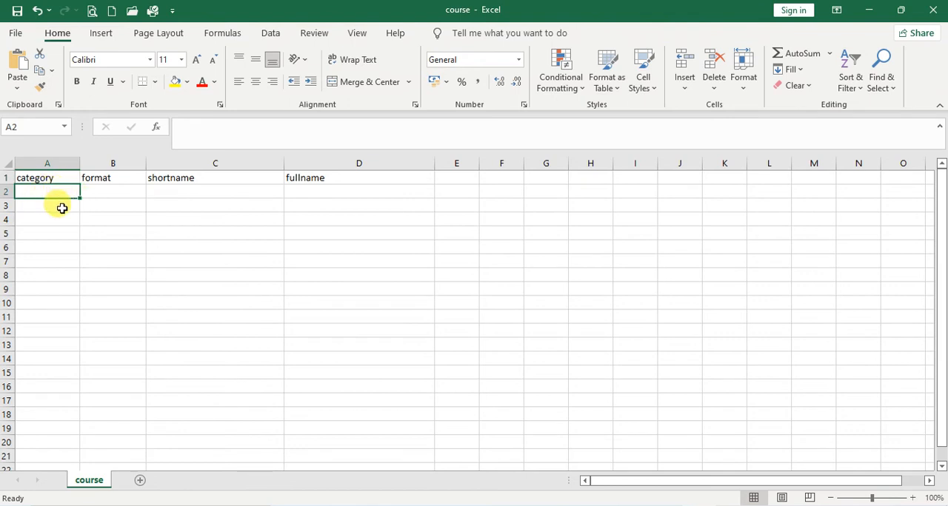
pyautogui.click(505, 505)
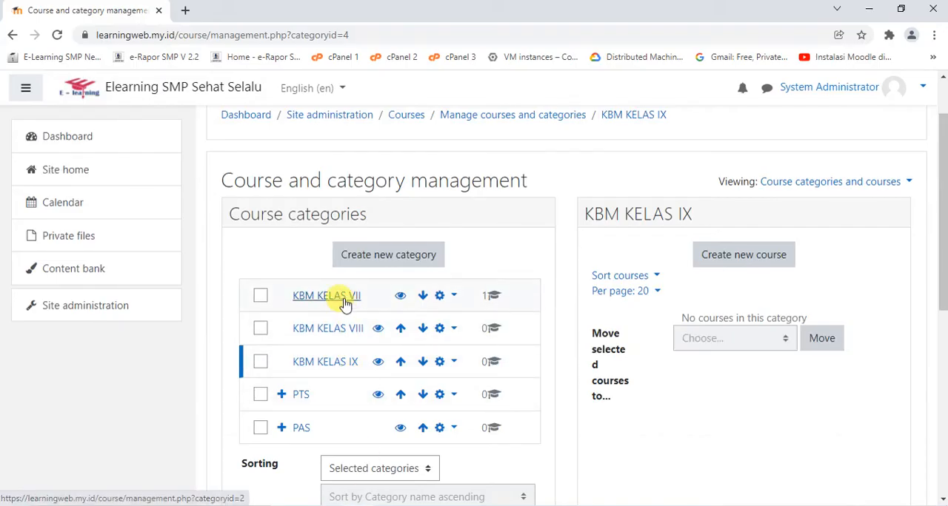
pyautogui.click(343, 296)
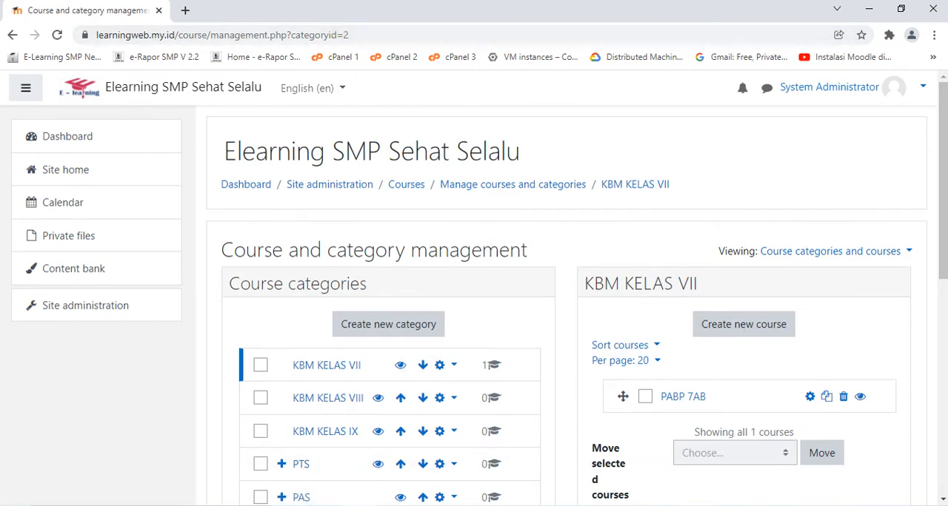
pyautogui.hotkey('alt', 'Tab')
pyautogui.write('2')
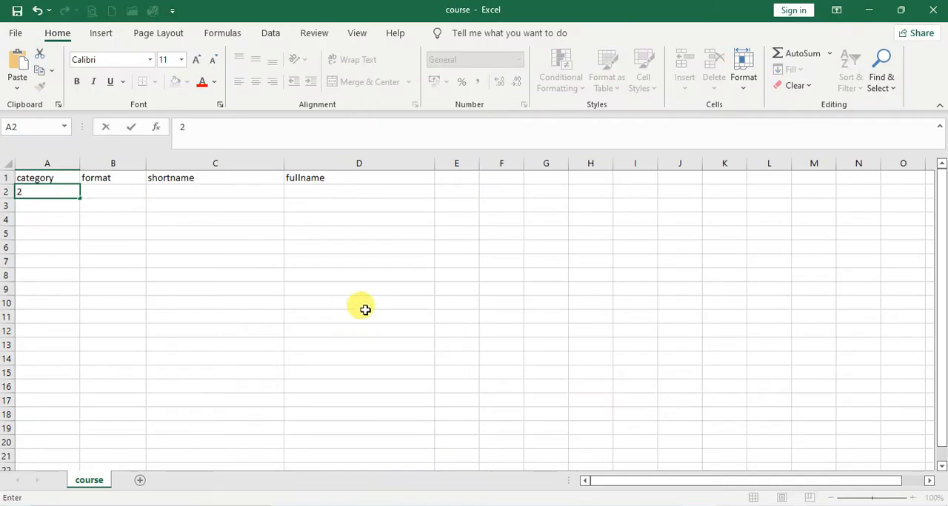
pyautogui.press('Tab')
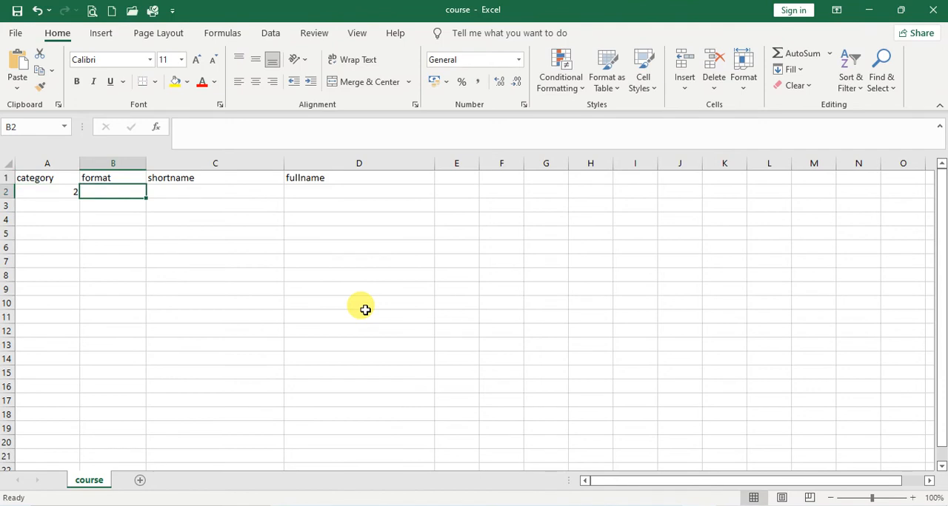
# Enter the course format topics in lowercase in cell B2
pyautogui.write('T')
pyautogui.press('BackSpace')
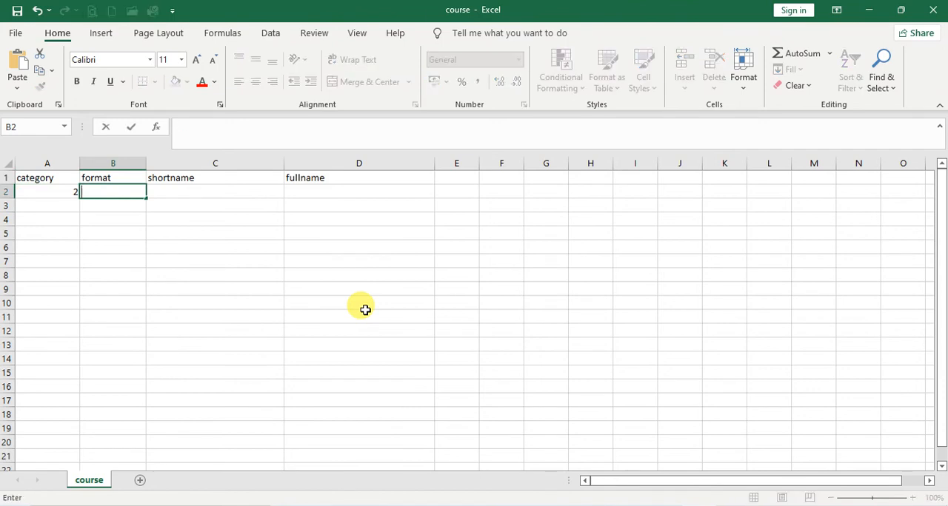
pyautogui.press('capslock')
pyautogui.write('topics')
pyautogui.press('Tab')
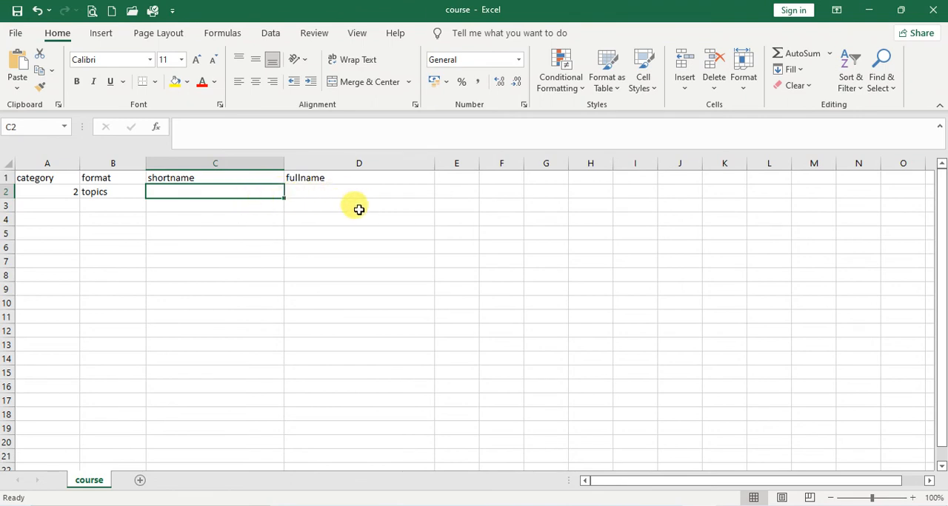
# Enter the course shortnames PABP VII A and PABP VII B in cells C2 and C3
pyautogui.press('capslock')
pyautogui.write('PABP')
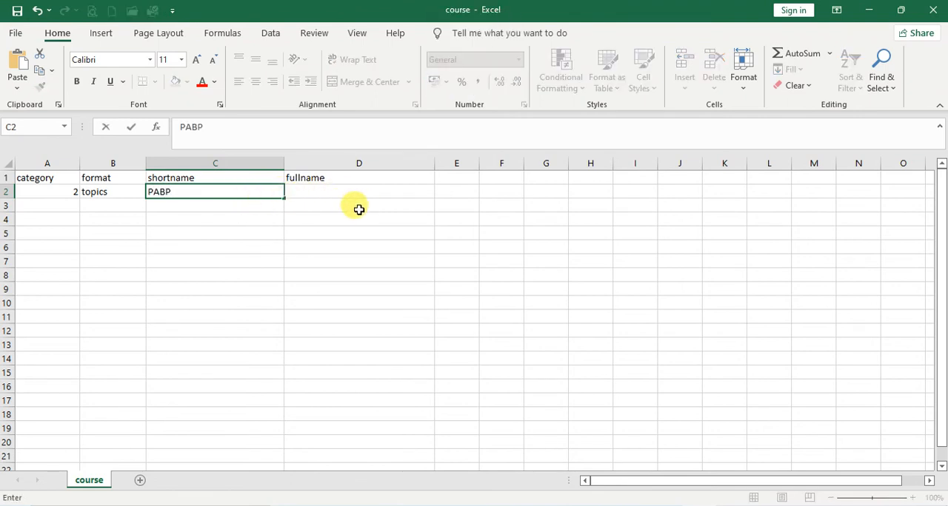
pyautogui.write(' VII A')
pyautogui.press('Return')
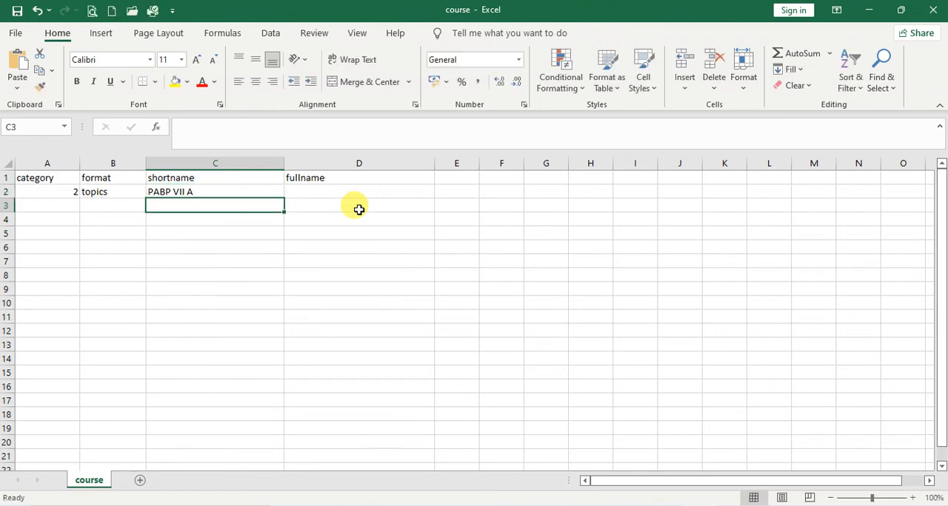
pyautogui.write('PABP V')
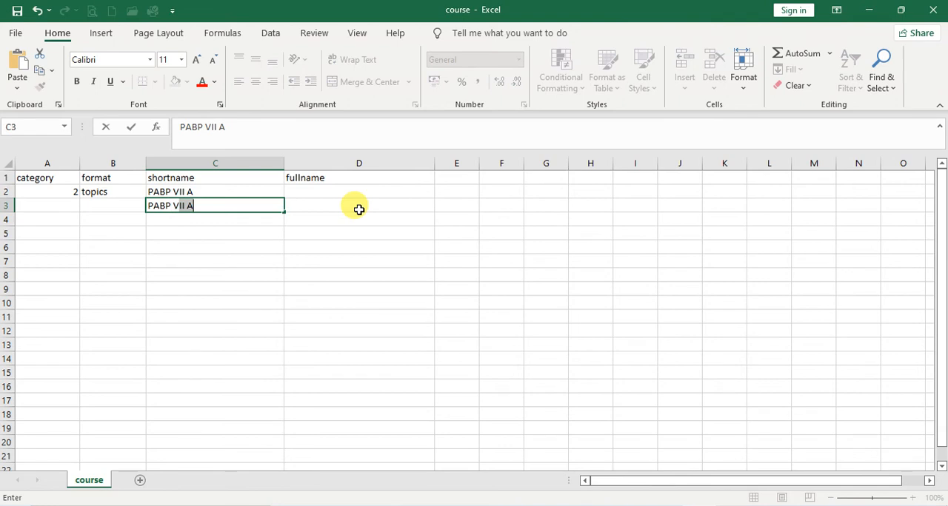
pyautogui.write('II A')
pyautogui.press('BackSpace')
pyautogui.write('B')
pyautogui.press('Return')
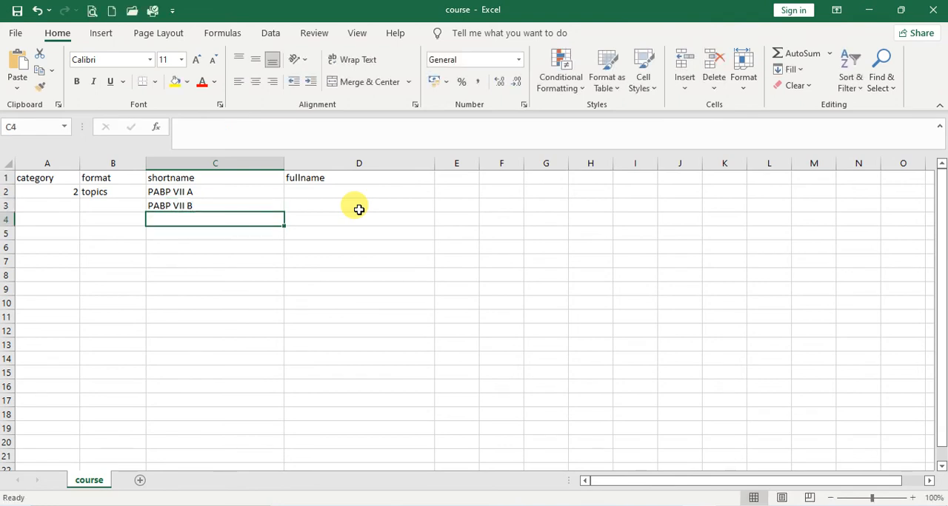
# Enter the shortnames PPKN VII AB and BAHASA INDONESIA VII AB in cells C4 and C5
pyautogui.write('PPKN')
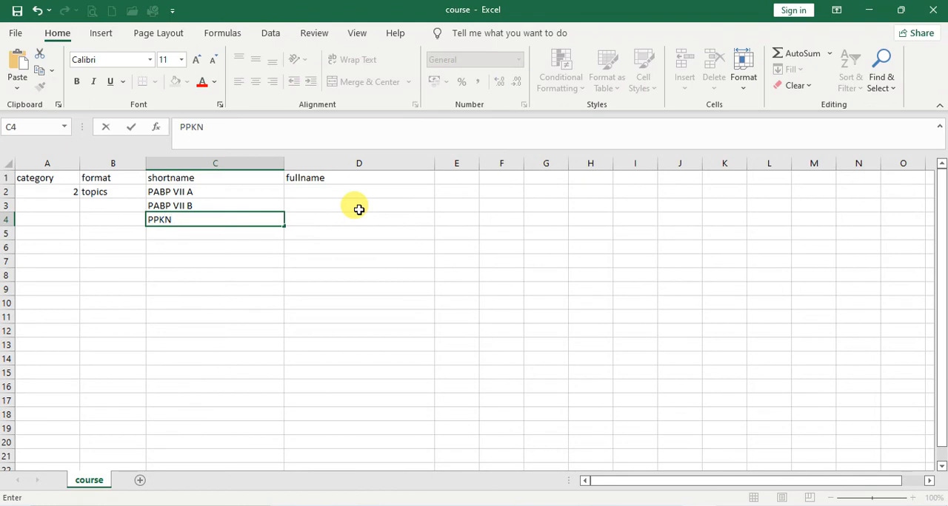
pyautogui.write(' VII AB')
pyautogui.press('Return')
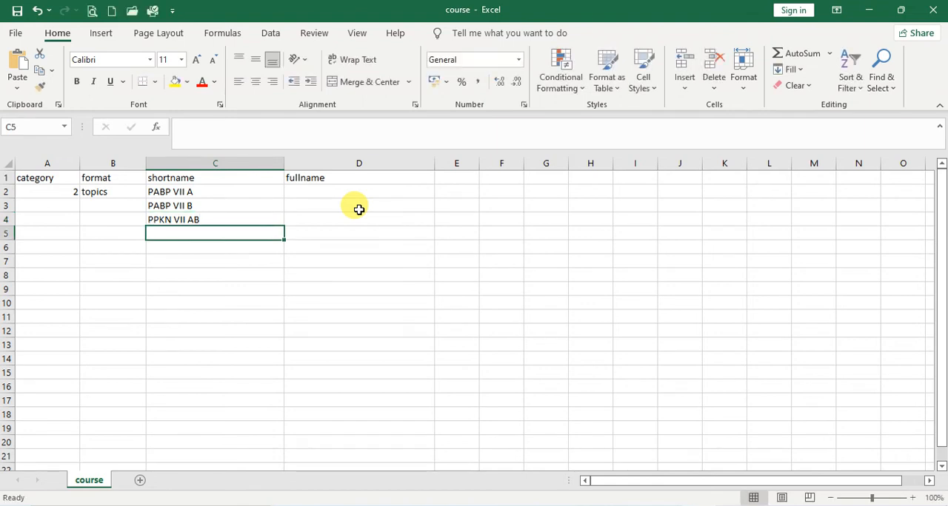
pyautogui.write('BAHASA INDO')
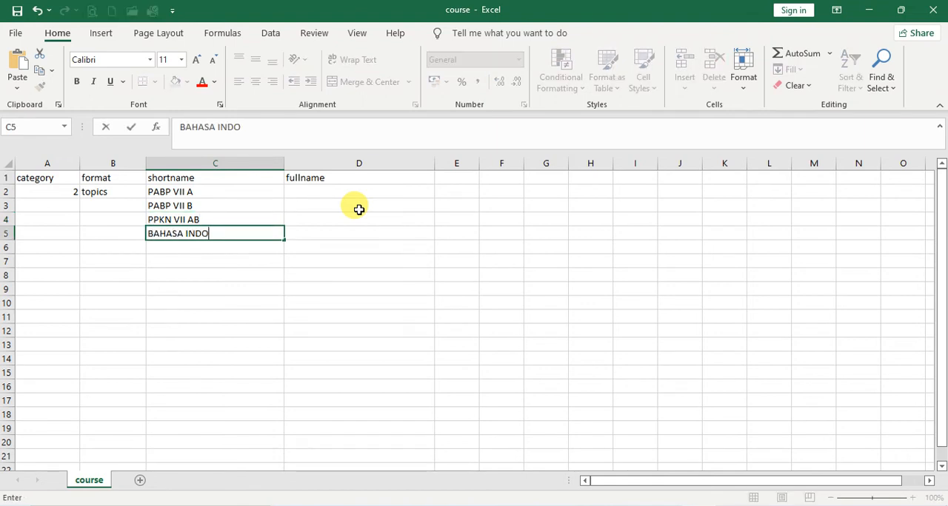
pyautogui.write('NESIA VII AB')
pyautogui.press('Return')
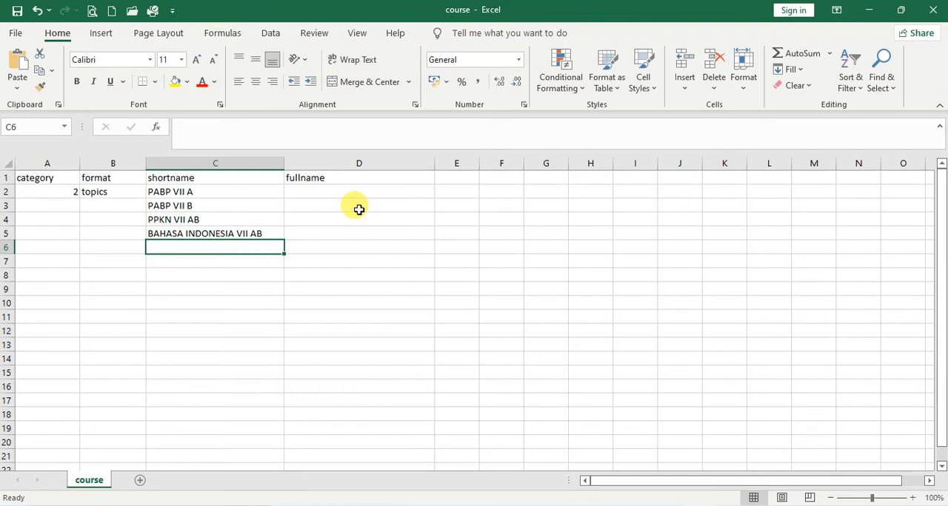
# Enter the shortnames MATEMATIKA VII A and MATEMATIKA VII B in cells C6 and C7
pyautogui.write('MATEMATIK')
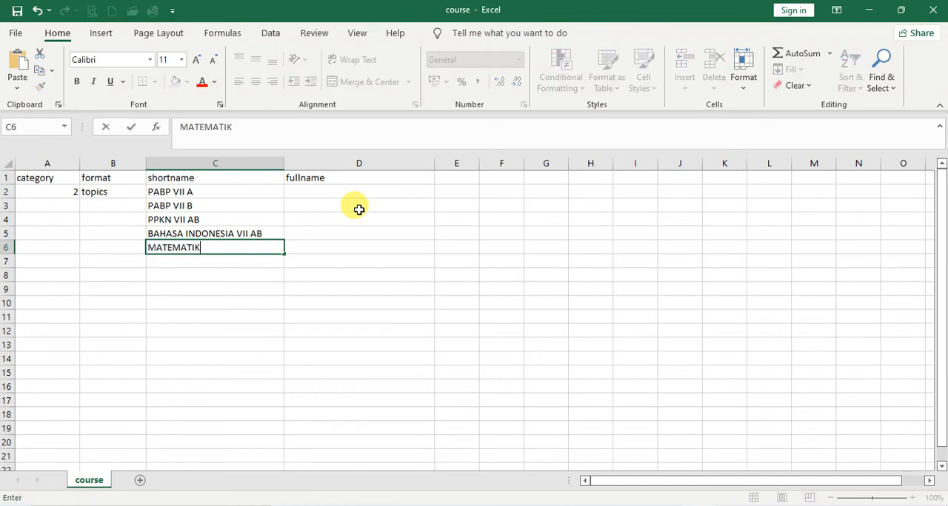
pyautogui.write('A VII A')
pyautogui.press('Return')
pyautogui.write('MATEMATI')
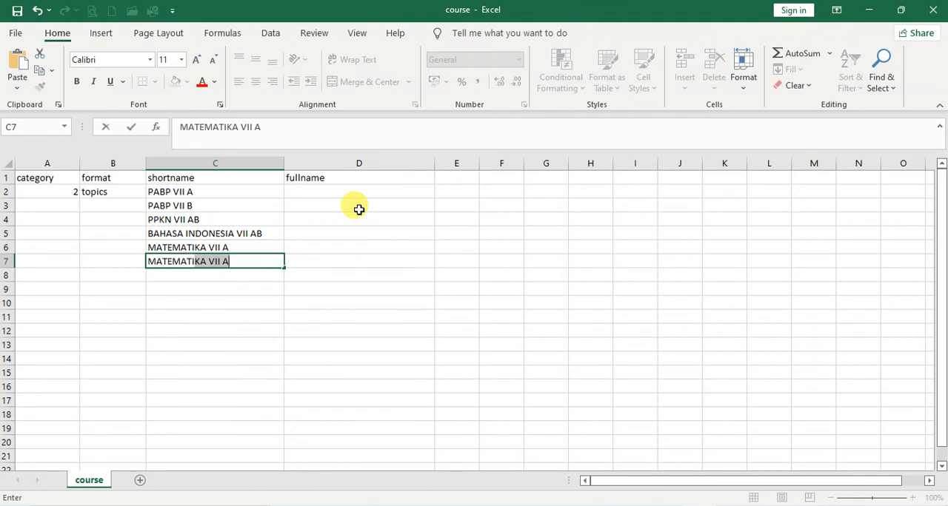
pyautogui.write('IKA')
pyautogui.press('BackSpace')
pyautogui.press('BackSpace')
pyautogui.press('BackSpace')
pyautogui.write('KA VII B')
pyautogui.press('Return')
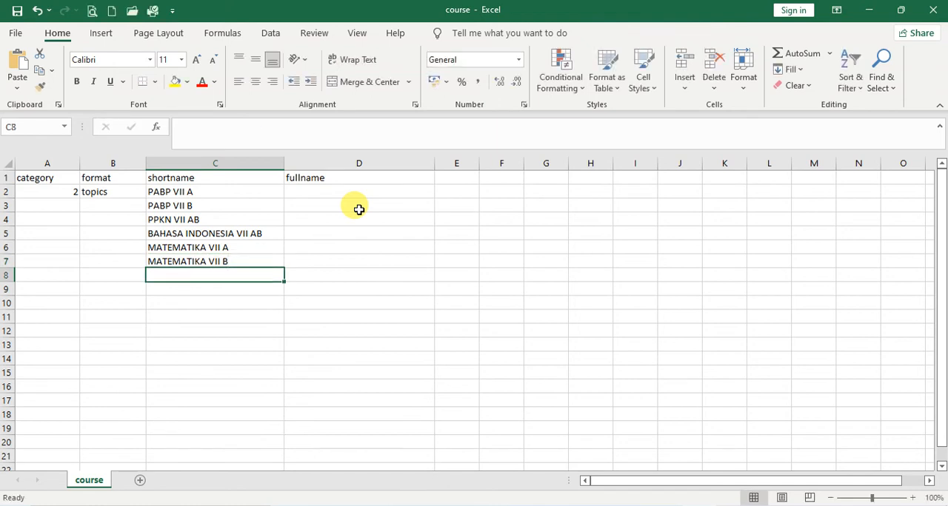
# Enter the shortnames IPA VII AB and IPS VII AB in cells C8 and C9
pyautogui.write('IPA ')
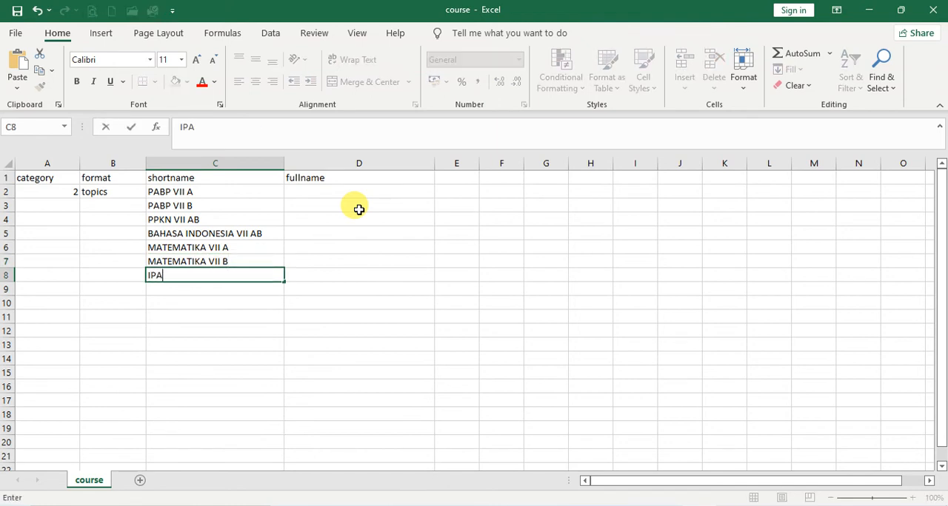
pyautogui.write('VII AB')
pyautogui.press('Return')
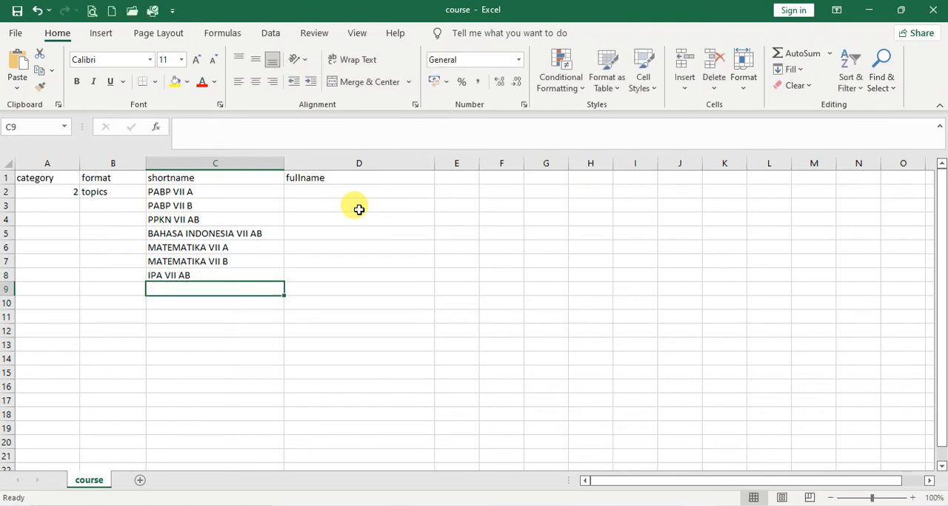
pyautogui.write('IPS')
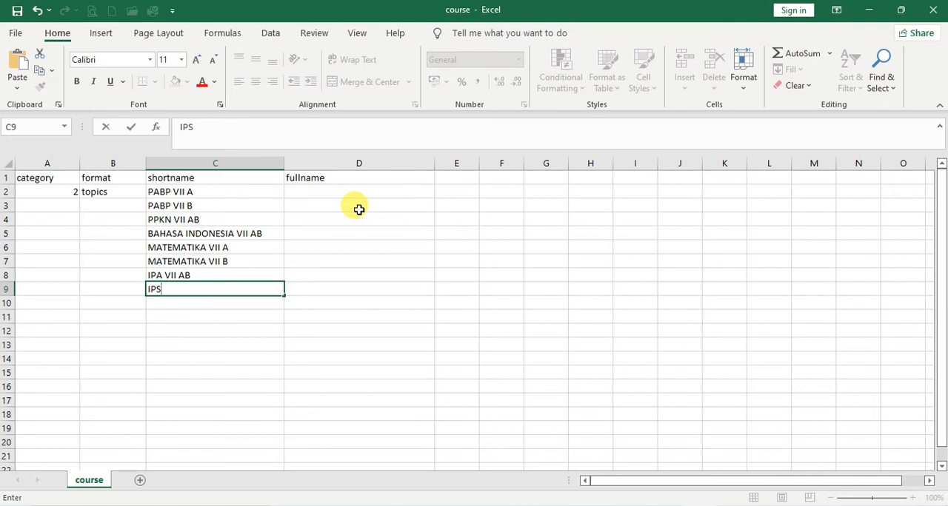
pyautogui.write(' VII')
pyautogui.write('AB')
pyautogui.press('Return')
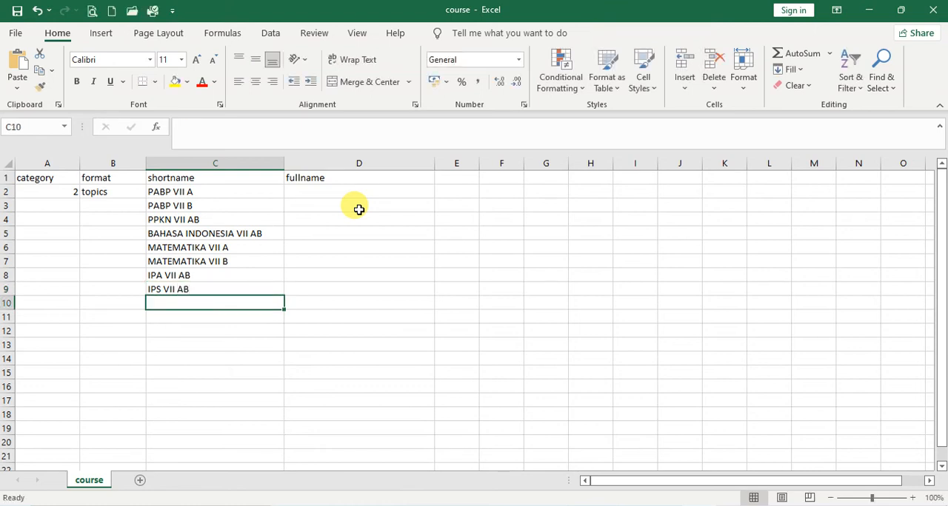
# Enter the shortname BAHASA INGGRIS VII AB in cell C10
pyautogui.write('BAHASA IN')
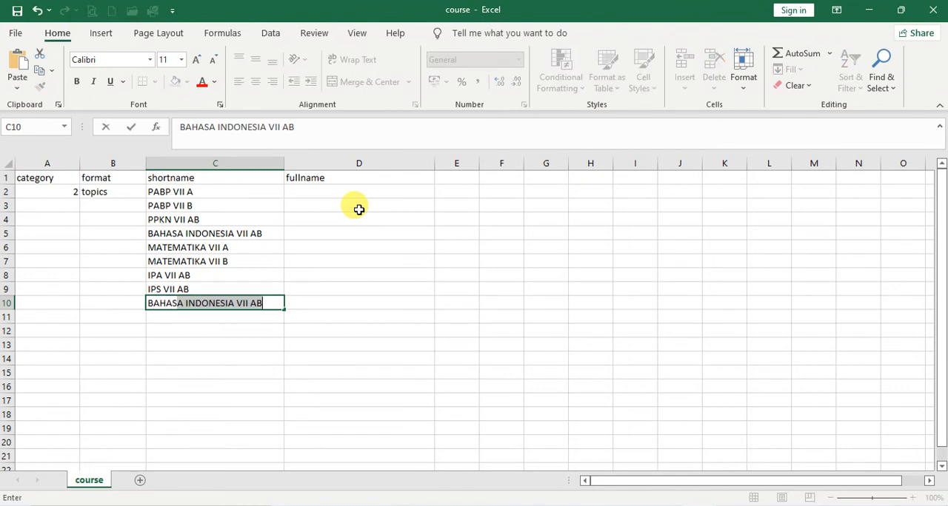
pyautogui.write('GGRIS')
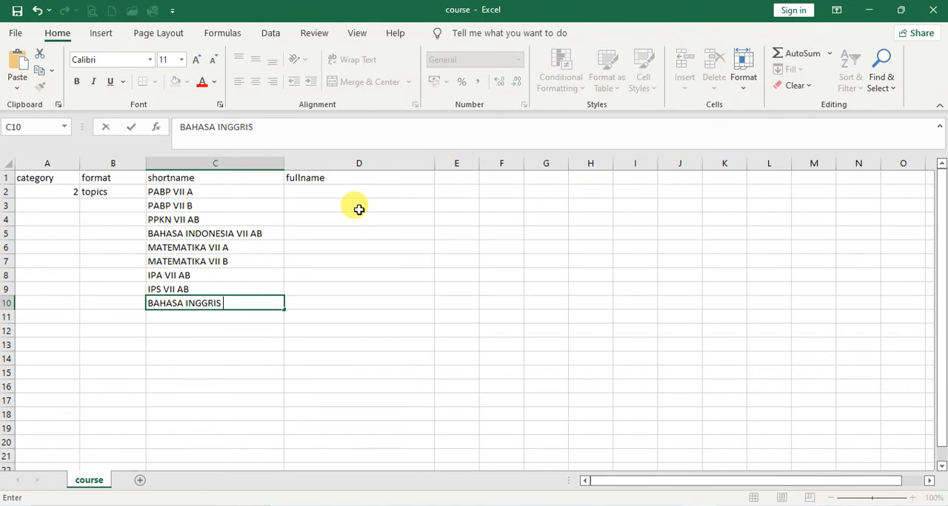
pyautogui.write(' VII AB')
pyautogui.press('Return')
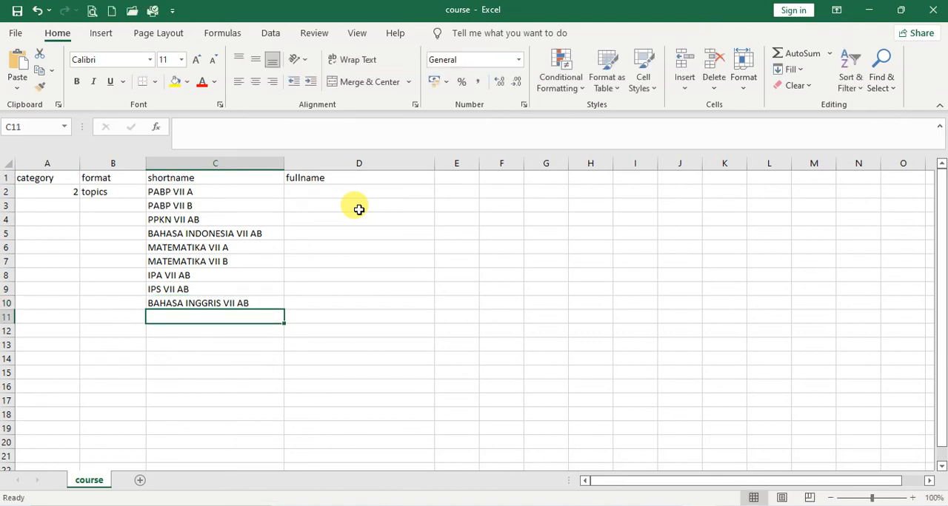
# Enter the shortnames SENI BUDAYA VII A and SENI BUDAYA VII B in cells C11 and C12
pyautogui.write('S')
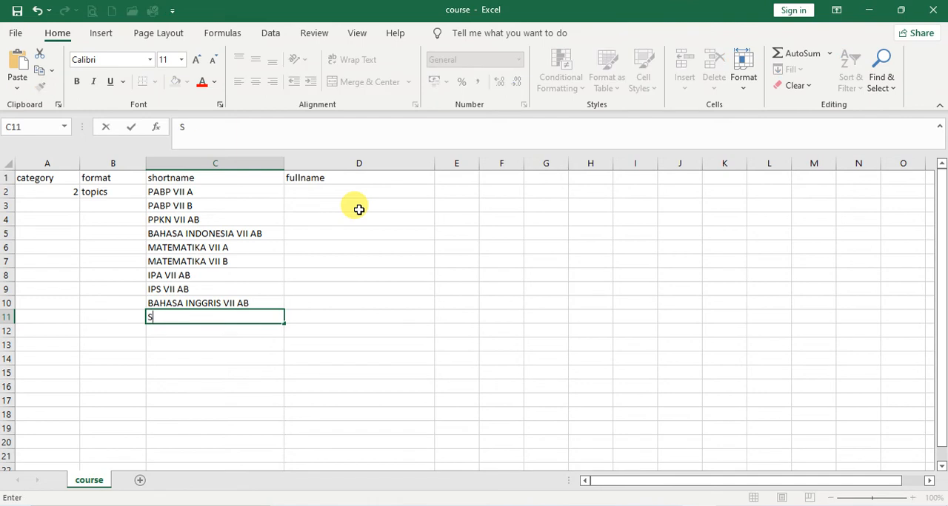
pyautogui.write('ENI BUDAYA VII A')
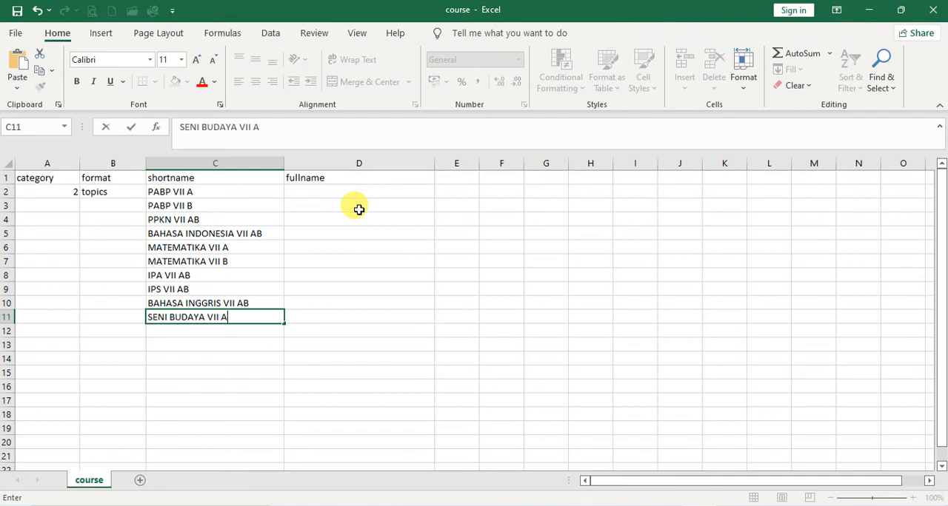
pyautogui.press('Return')
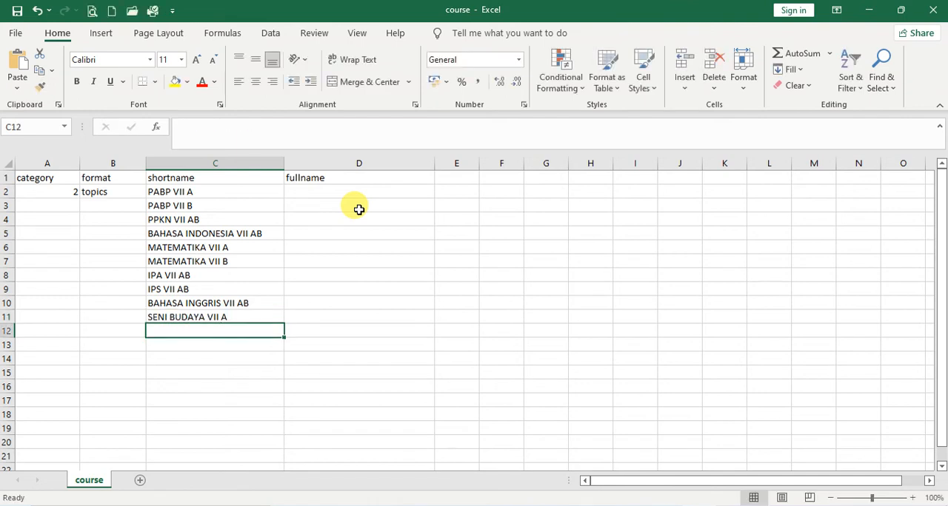
pyautogui.write('SENI')
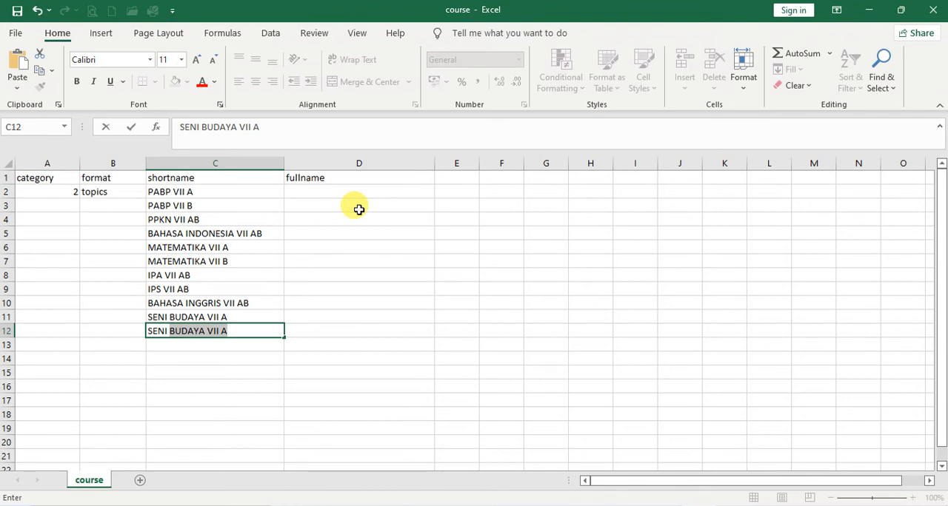
pyautogui.click(267, 331)
pyautogui.press('BackSpace')
pyautogui.write('BUDAYA VII B')
pyautogui.press('Return')
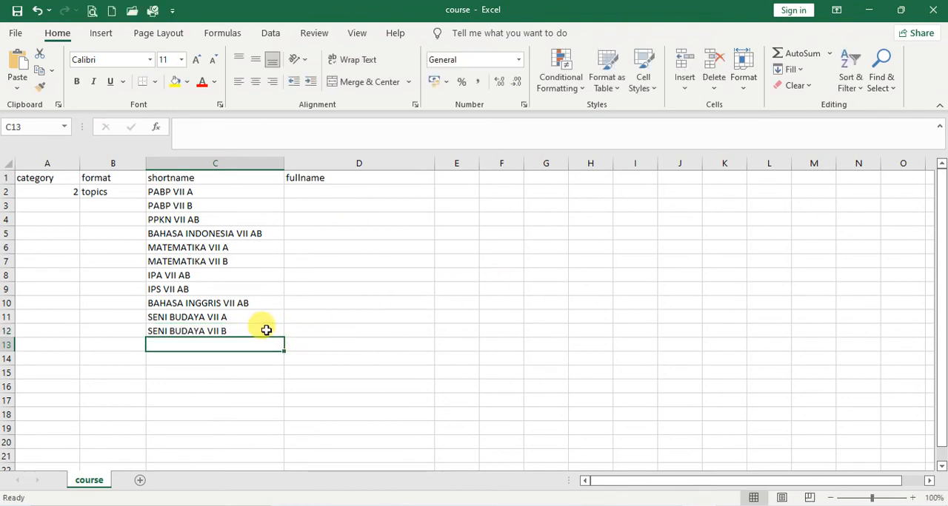
# Enter the shortnames PENJASORKES VII AB and PRAKARYA VII AB in cells C13 and C14
pyautogui.write('PENJAS')
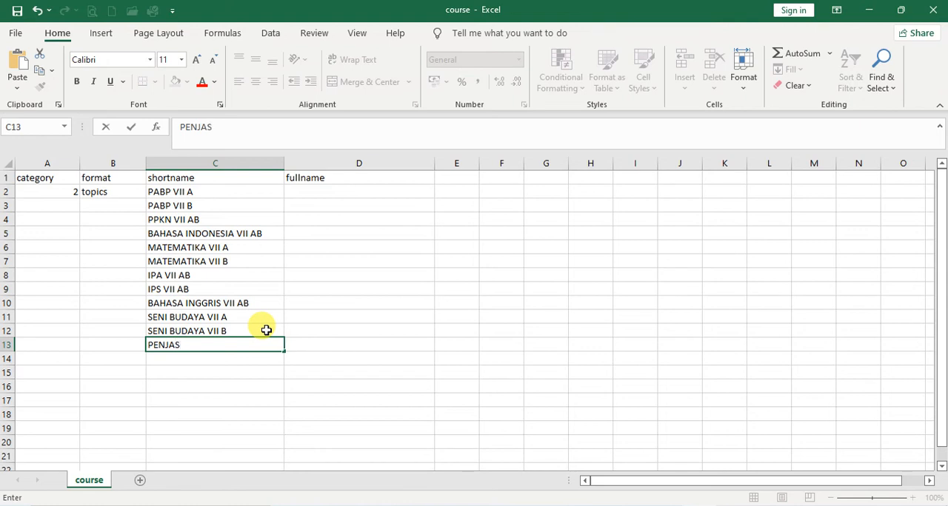
pyautogui.write('ORKES VII AB')
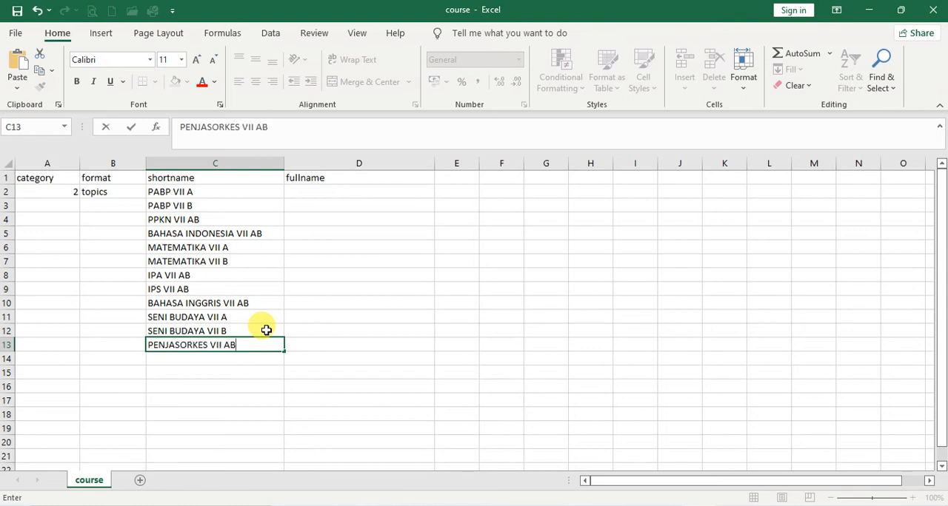
pyautogui.press('Return')
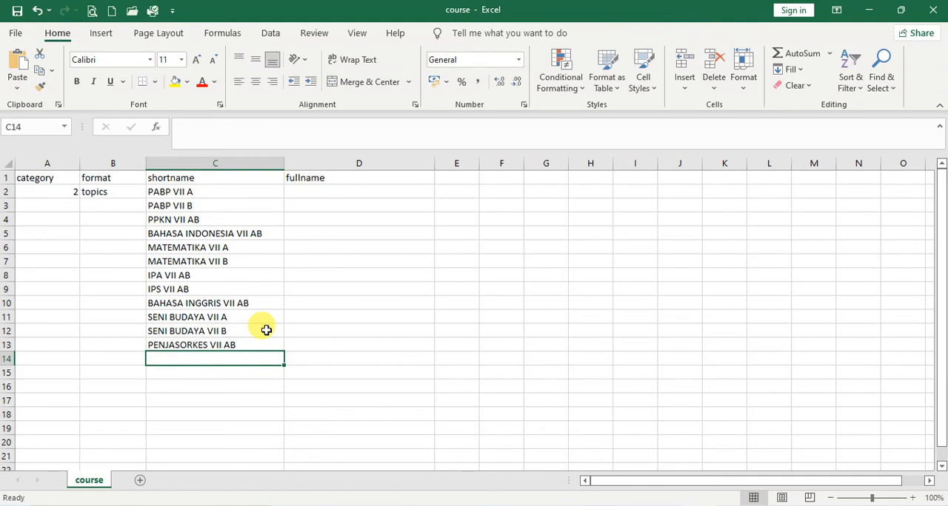
pyautogui.write('PRAKARYA VII AB')
pyautogui.press('Return')
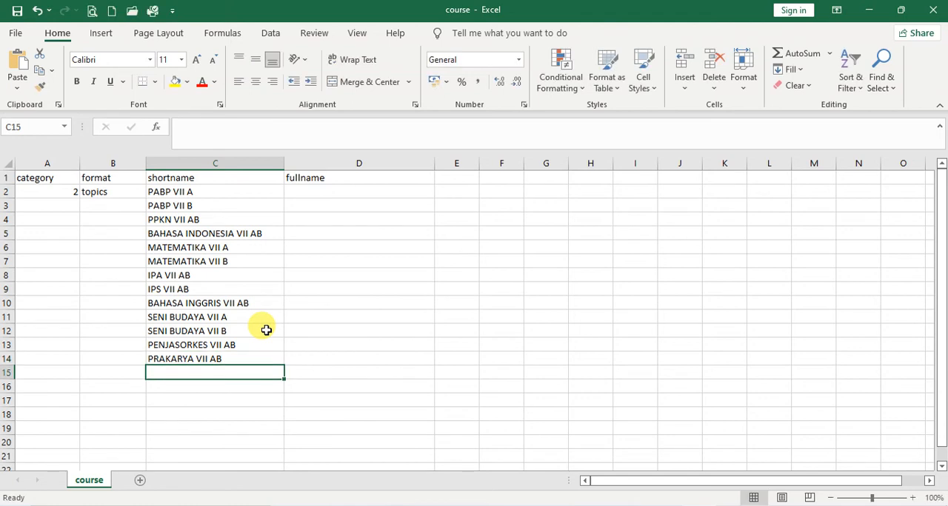
# Enter the shortname BAHASA JAWA VII AB in cell C15
pyautogui.write('BAHAS')
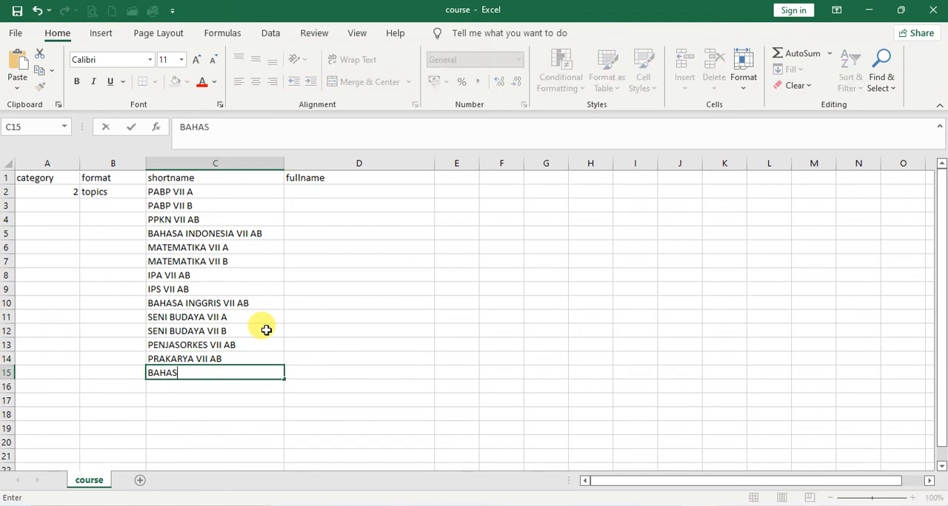
pyautogui.write('A DAE')
pyautogui.press('BackSpace')
pyautogui.press('BackSpace')
pyautogui.press('BackSpace')
pyautogui.write('JAWA VII AB')
pyautogui.press('Return')
# Enter the shortname BK VII AB in cell C16
pyautogui.write('BK')
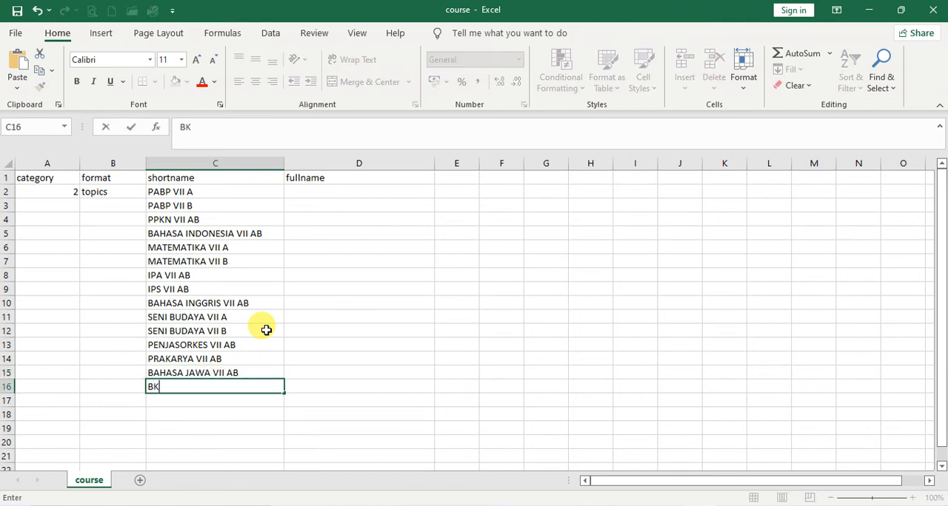
pyautogui.write(' VII AB')
pyautogui.press('Return')
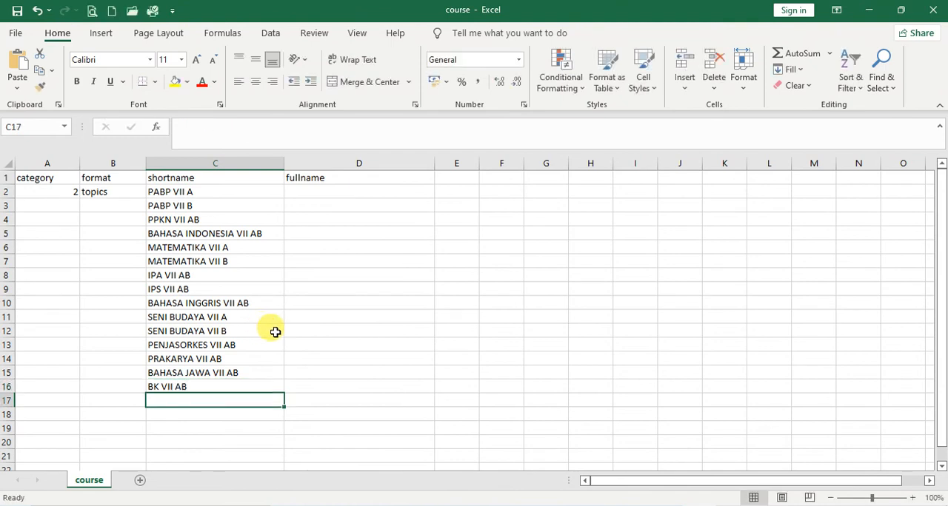
# Fill the format topics and the category 2 down through row 16 for all class VII courses
pyautogui.click(134, 193)
pyautogui.moveTo(146, 199); pyautogui.dragTo(139, 396)
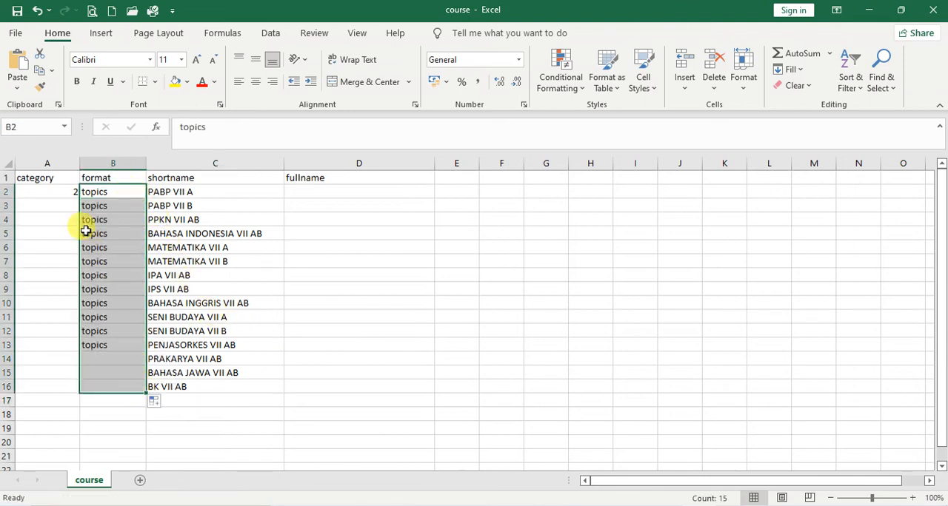
pyautogui.click(45, 191)
pyautogui.moveTo(78, 197); pyautogui.dragTo(79, 393)
# Copy the class VII shortnames from C2:C16 into the fullname column starting at D2
pyautogui.moveTo(185, 189); pyautogui.dragTo(186, 377)
pyautogui.rightClick(185, 377)
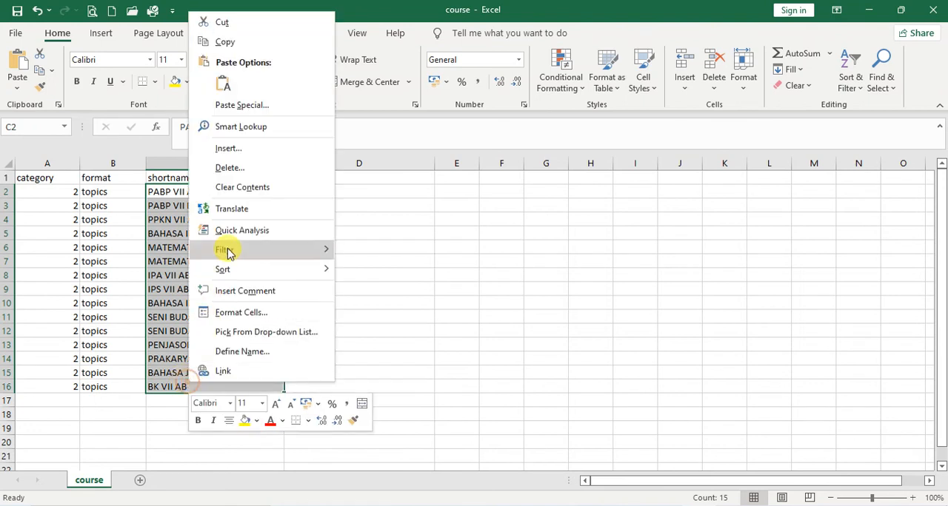
pyautogui.click(224, 41)
pyautogui.click(317, 191)
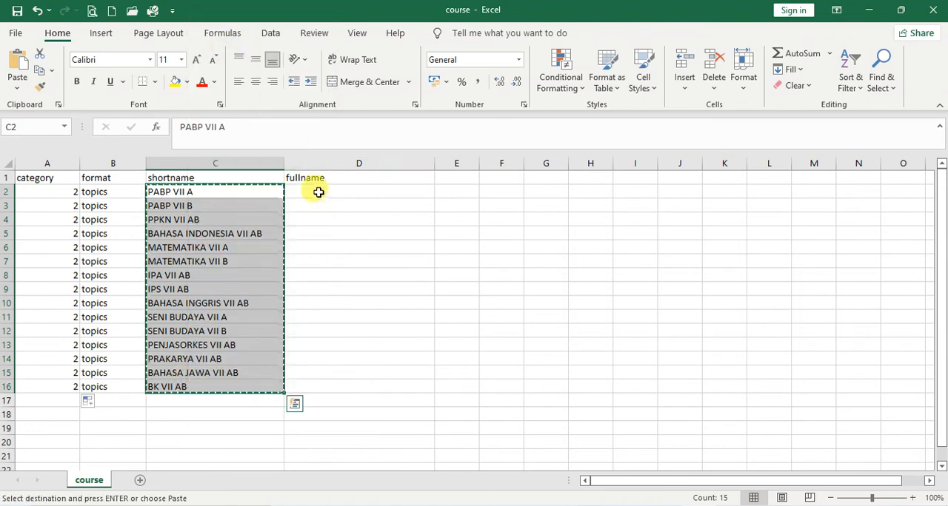
pyautogui.rightClick(324, 194)
pyautogui.click(354, 226)
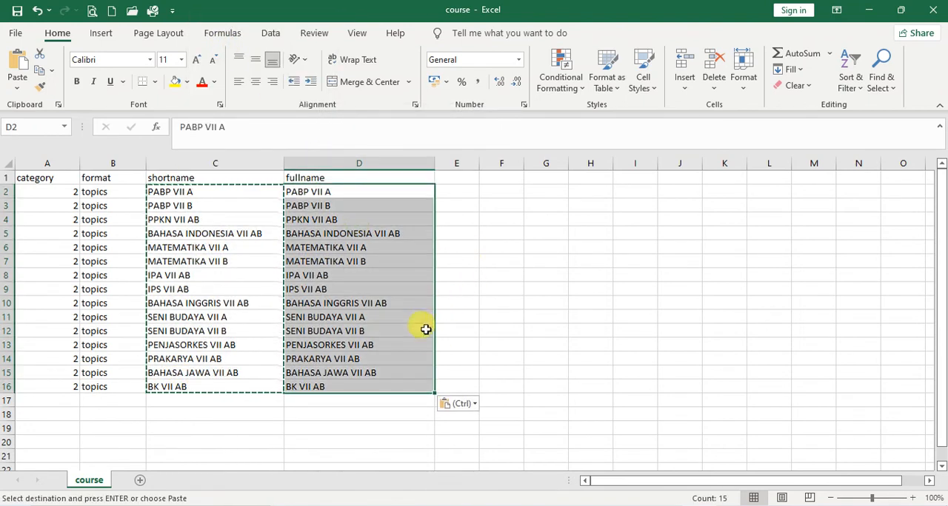
pyautogui.click(482, 307)
pyautogui.scroll(-1, 482, 306)
pyautogui.scroll(1, 481, 309)
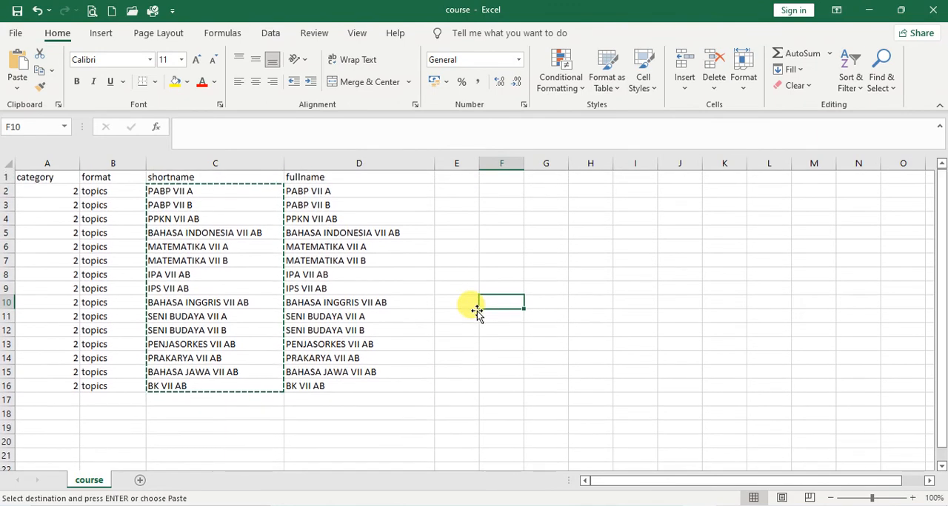
# Duplicate the shortnames in C2:C16 below the list, starting at cell C17
pyautogui.moveTo(186, 192); pyautogui.dragTo(200, 386)
pyautogui.rightClick(201, 386)
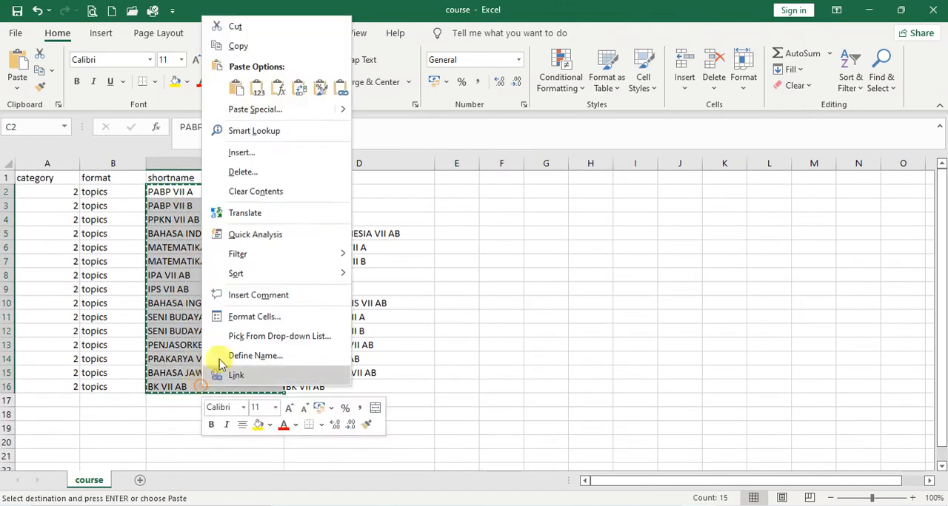
pyautogui.click(230, 43)
pyautogui.scroll(-2, 341, 222)
pyautogui.click(255, 317)
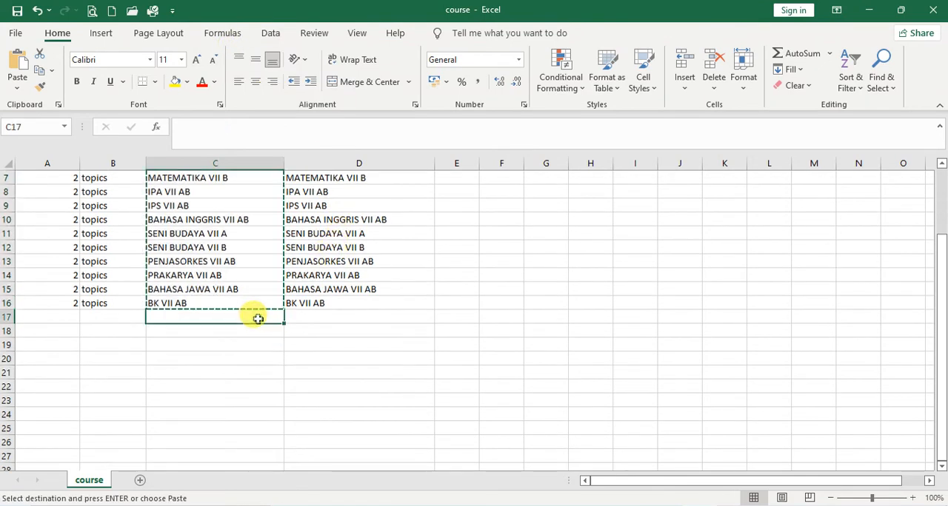
pyautogui.hotkey('ctrl', 'v')
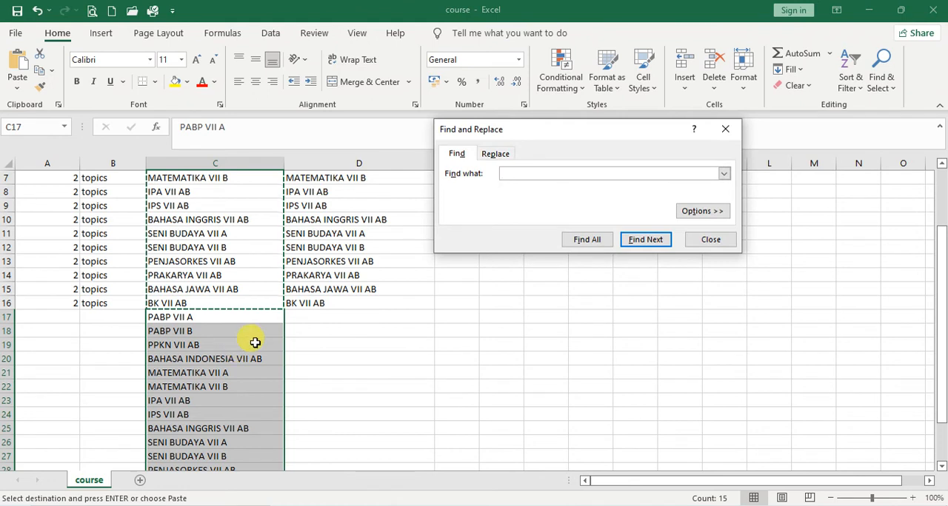
# Replace every VII with VIII in the selected shortnames starting at C17
pyautogui.click(489, 153)
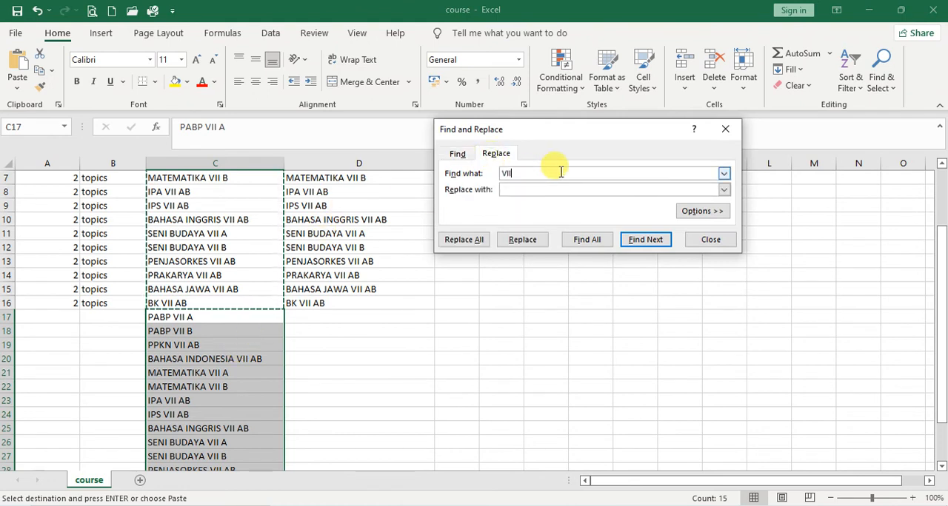
pyautogui.click(524, 190)
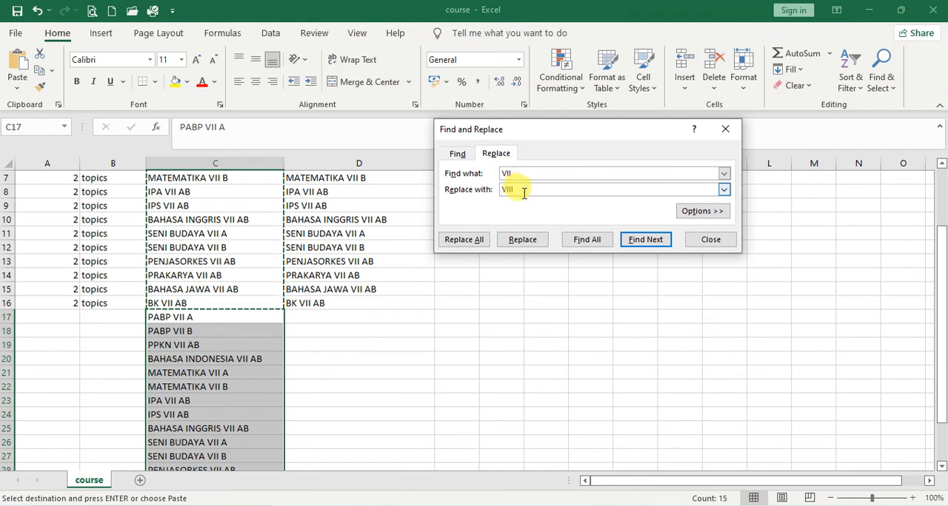
pyautogui.click(482, 245)
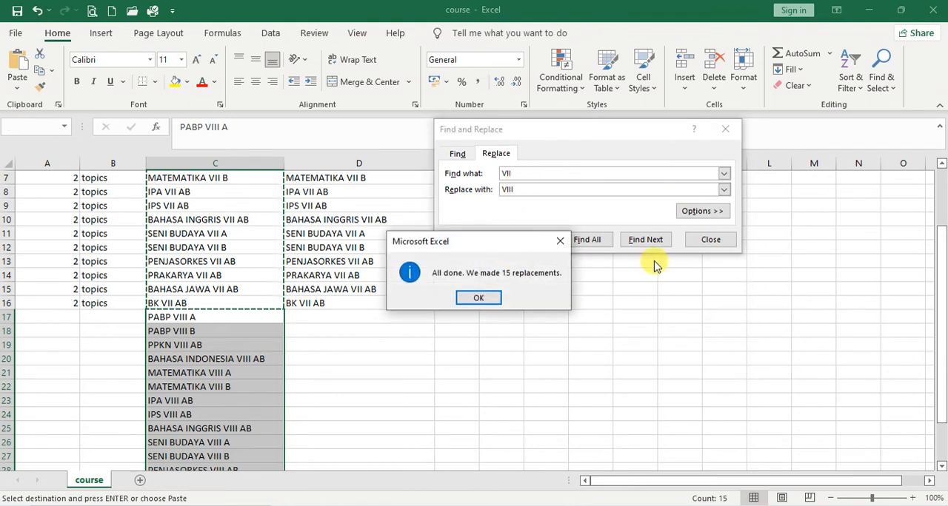
pyautogui.click(479, 299)
pyautogui.click(710, 239)
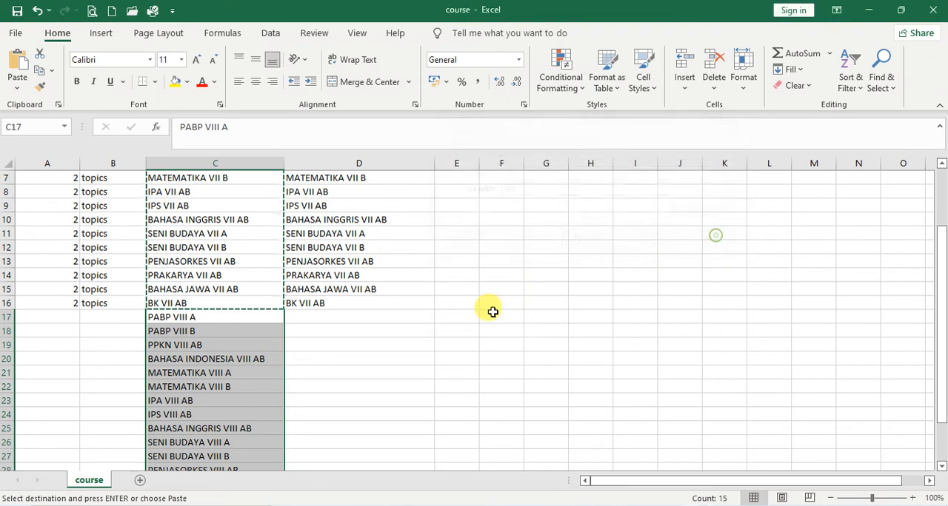
# Paste a copy of the class VIII shortnames below the list, starting at cell C32
pyautogui.scroll(-4, 344, 316)
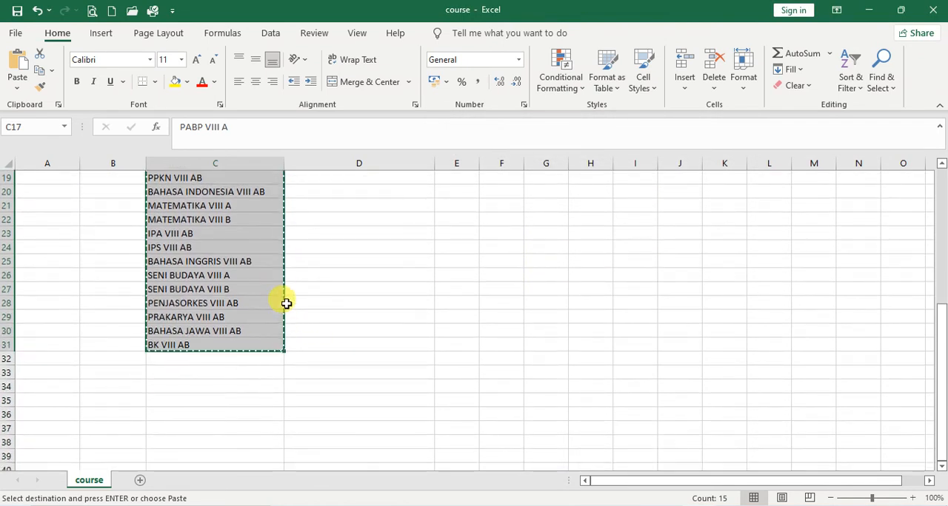
pyautogui.click(248, 360)
pyautogui.hotkey('ctrl', 'v')
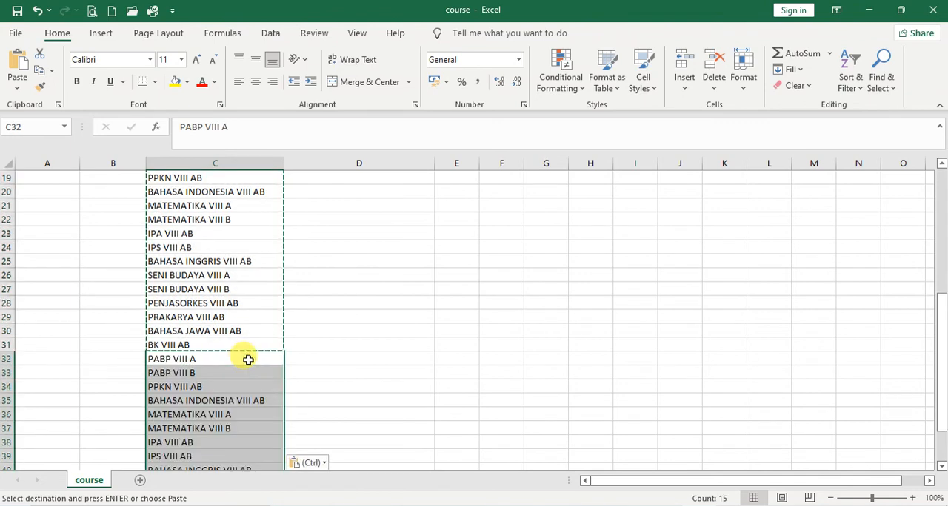
# Replace every VIII with IX in the selected shortnames starting at C32
pyautogui.hotkey('ctrl', 'f')
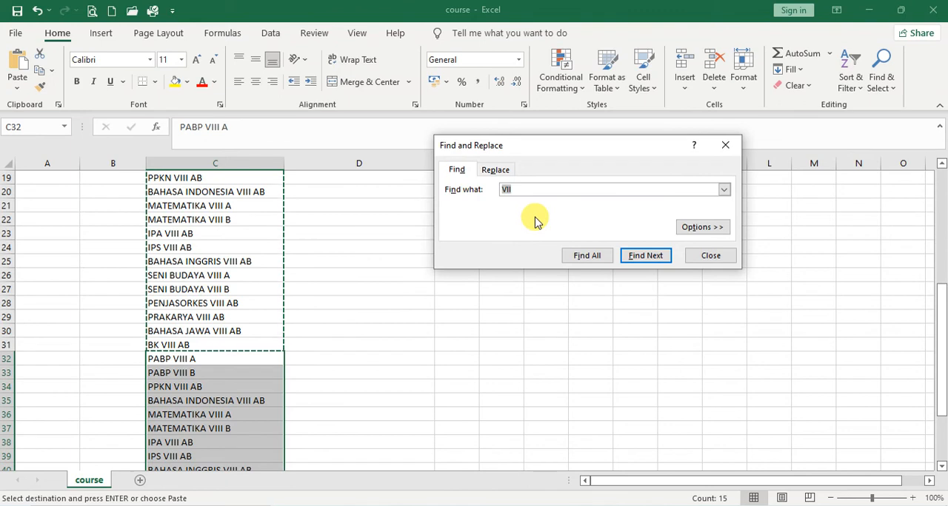
pyautogui.click(495, 170)
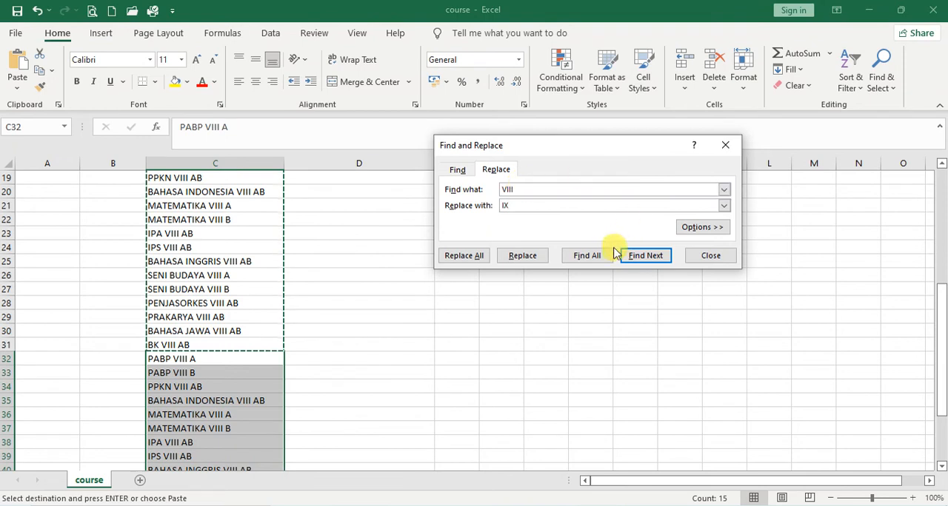
pyautogui.click(475, 259)
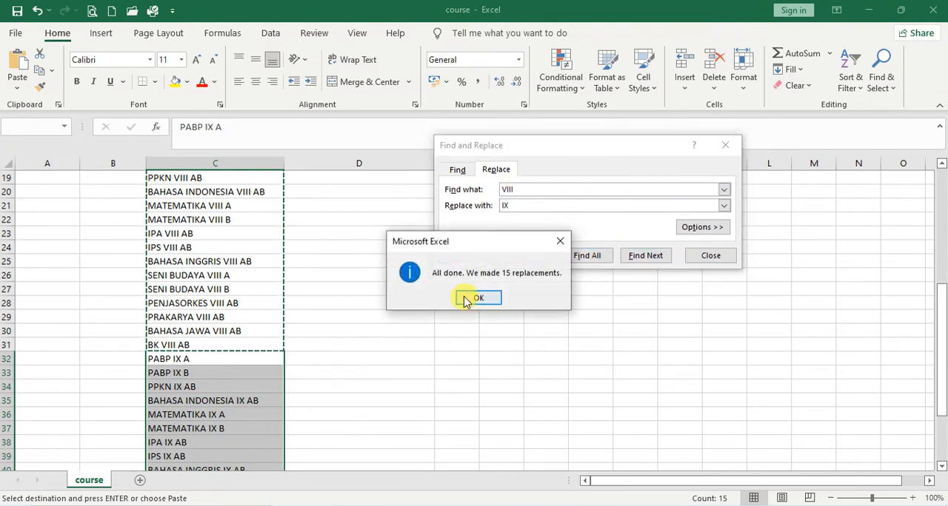
pyautogui.click(474, 299)
pyautogui.click(711, 256)
# Copy the class VIII and IX shortnames from C17:C46 into the fullname column starting at D17
pyautogui.scroll(3, 504, 311)
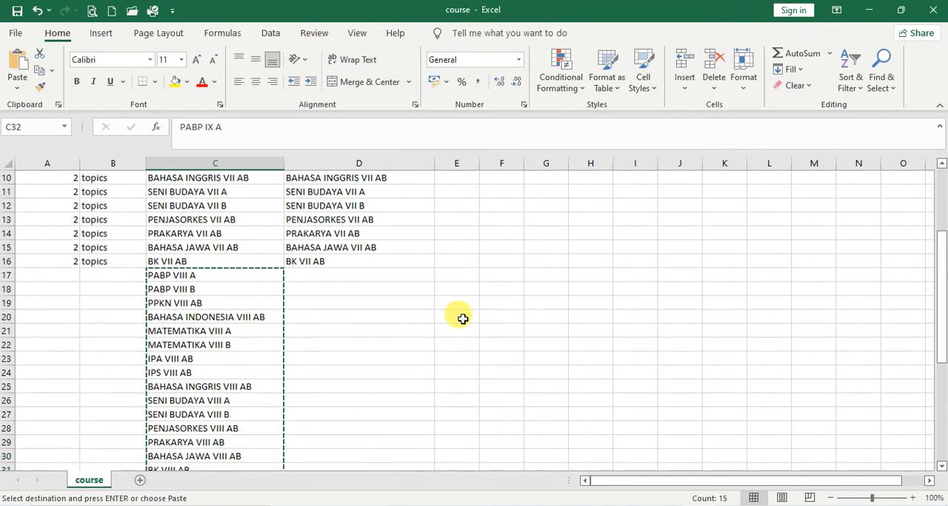
pyautogui.moveTo(219, 280); pyautogui.dragTo(231, 442)
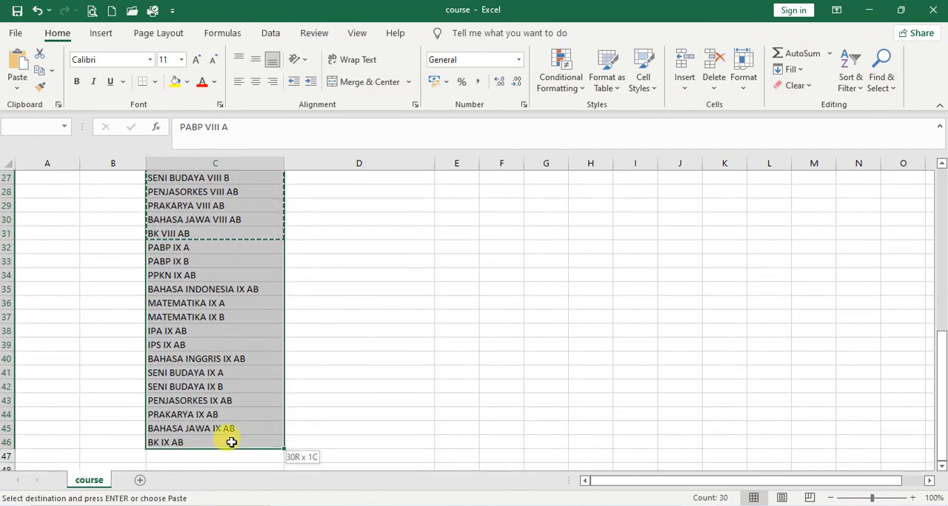
pyautogui.hotkey('ctrl', 'c')
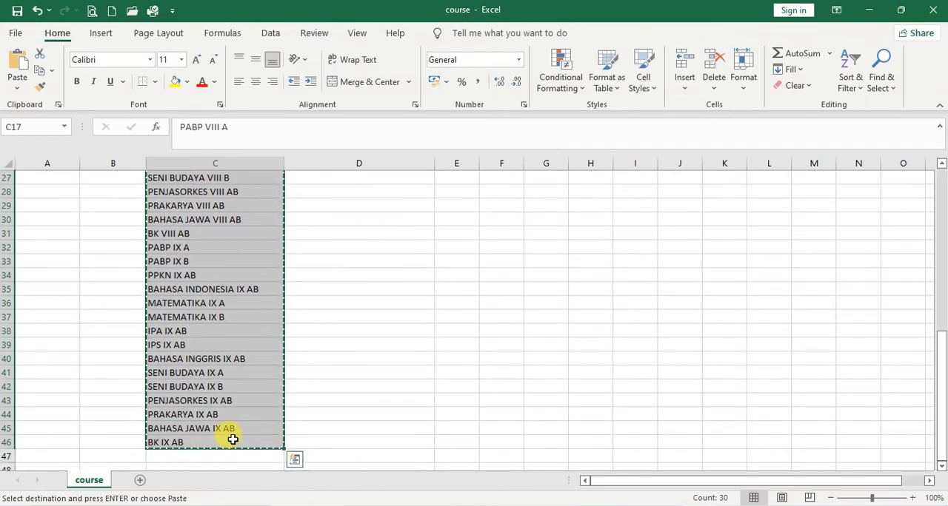
pyautogui.press('Right')
pyautogui.hotkey('ctrl', 'v')
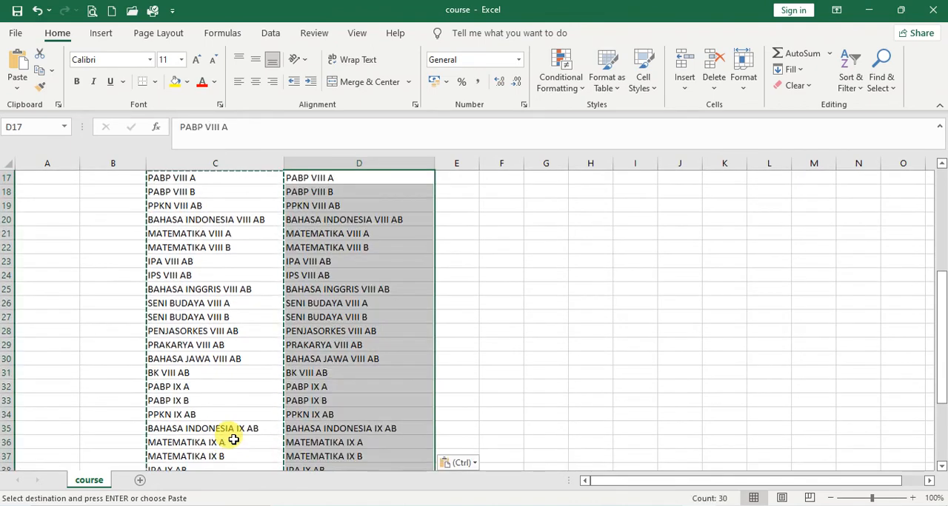
# Fill the format topics from B16 down to row 46 for the class VIII and IX courses
pyautogui.scroll(3, 278, 433)
pyautogui.click(108, 290)
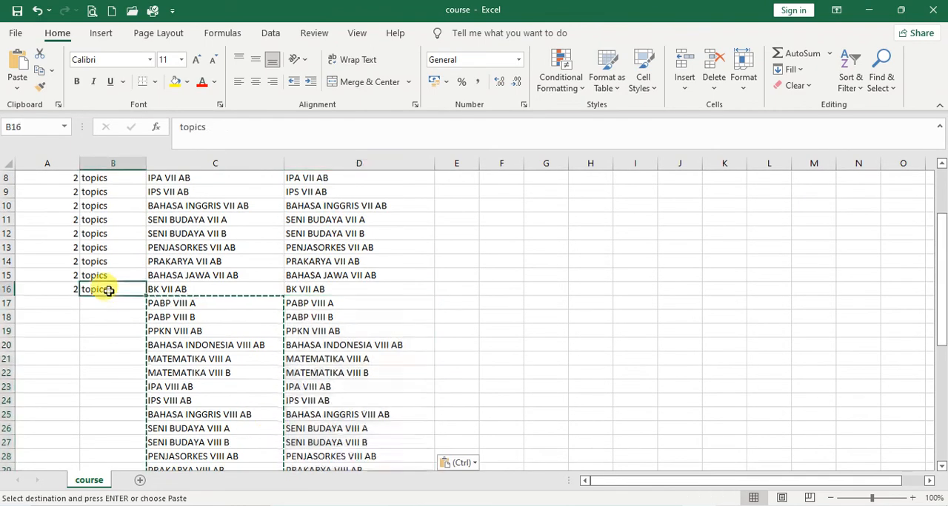
pyautogui.doubleClick(146, 296)
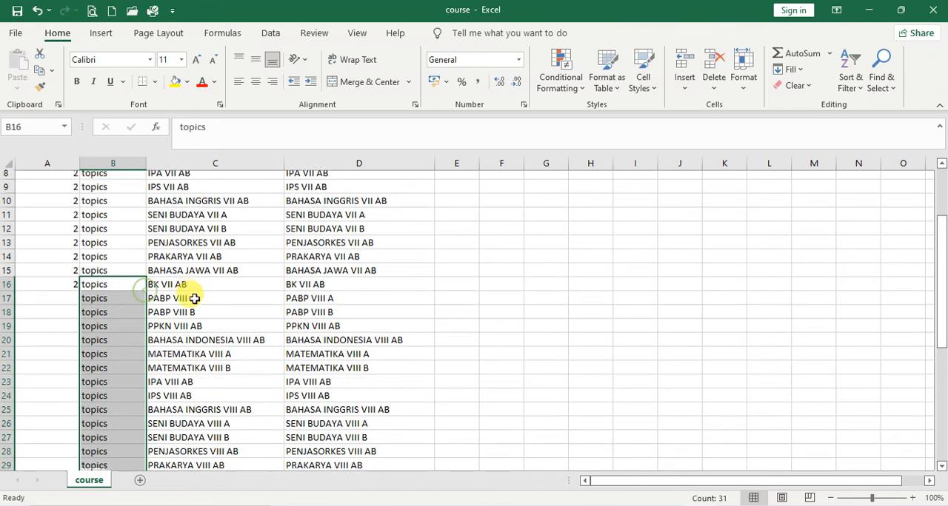
pyautogui.scroll(-6, 195, 301)
pyautogui.scroll(2, 196, 302)
pyautogui.scroll(4, 195, 302)
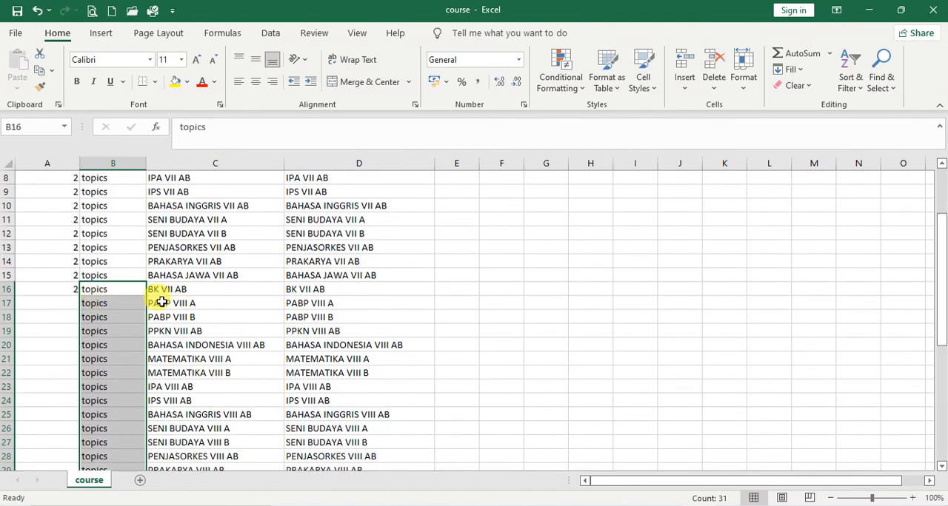
# Enter category 3 in cell A17 for the first class VIII course
pyautogui.click(162, 302)
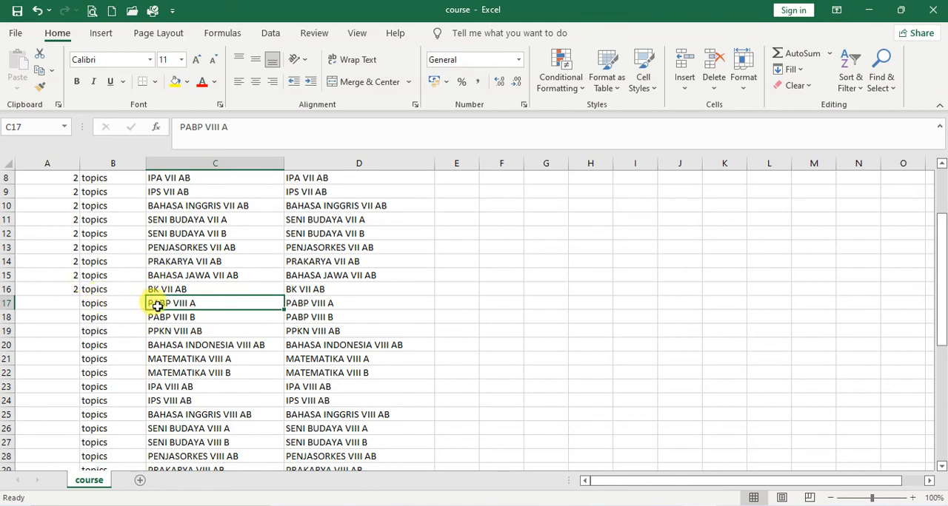
pyautogui.click(70, 302)
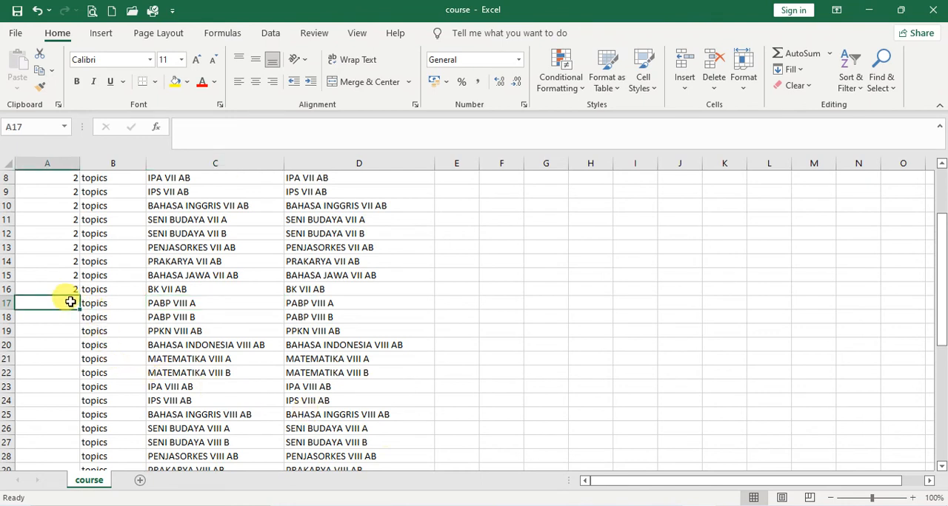
pyautogui.write('3')
pyautogui.press('Return')
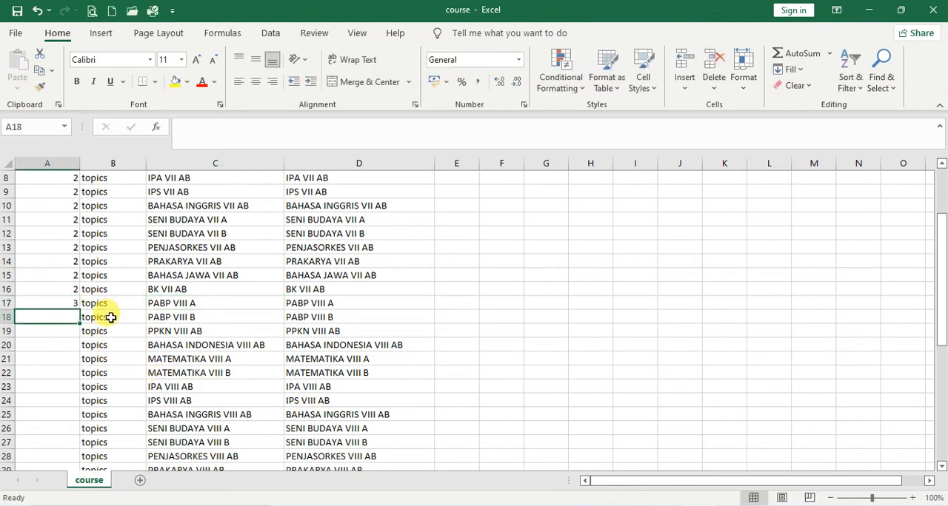
# Fill category 3 from A17 down to row 30 for the class VIII courses
pyautogui.click(63, 304)
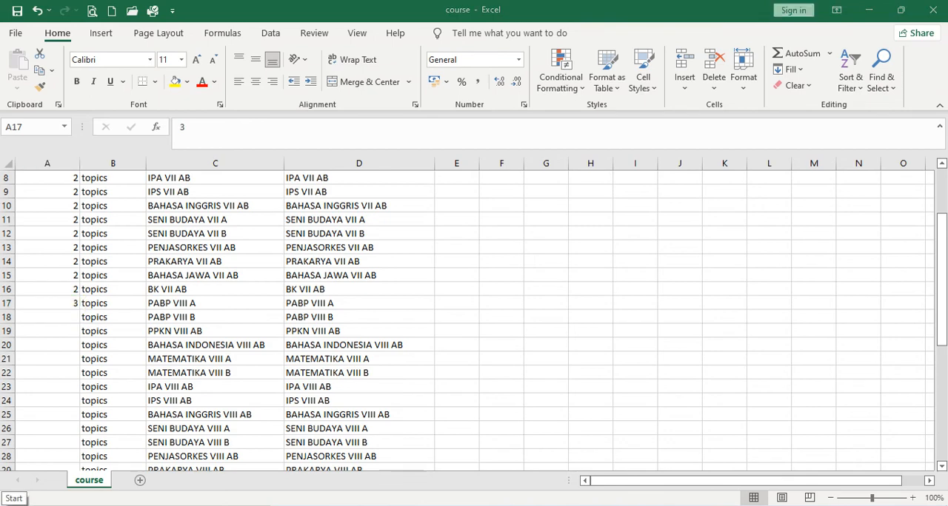
pyautogui.click(14, 505)
pyautogui.click(709, 312)
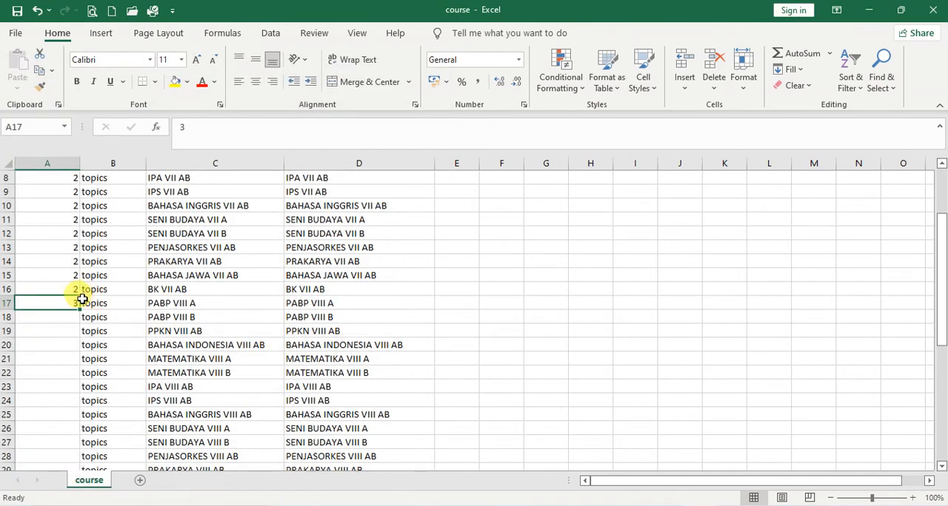
pyautogui.moveTo(79, 308); pyautogui.dragTo(80, 426)
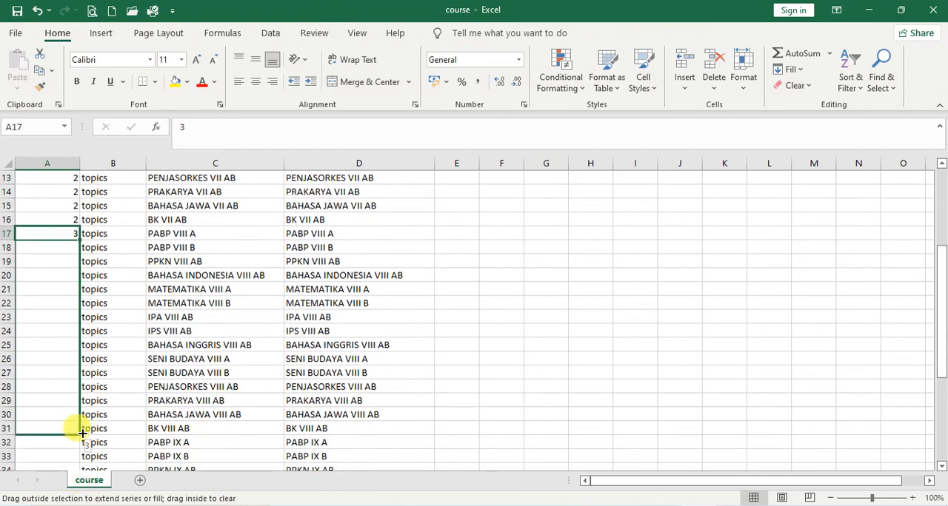
pyautogui.moveTo(83, 458); pyautogui.dragTo(118, 408)
pyautogui.scroll(-2, 134, 397)
pyautogui.click(67, 348)
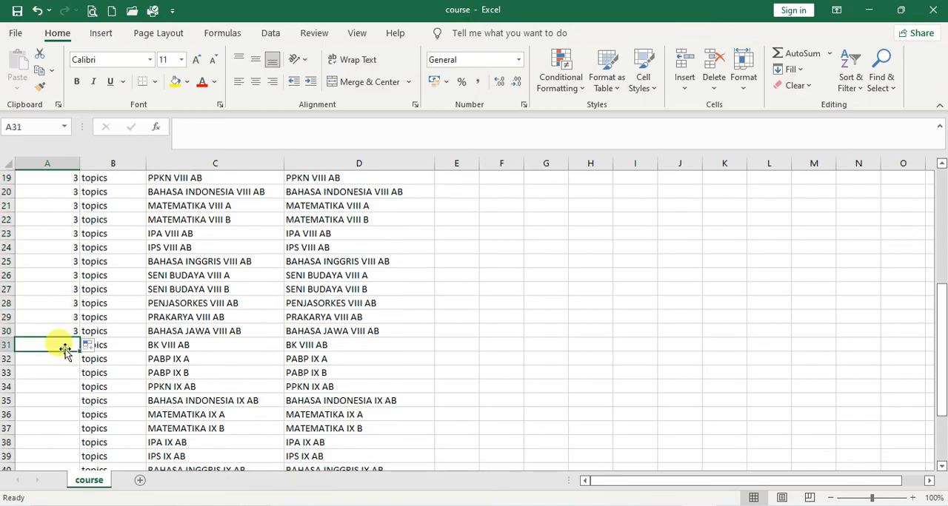
# Look up the KBM KELAS IX category ID in Moodle and enter category 4 in cell A31 of the course workbook
pyautogui.hotkey('alt', 'Tab')
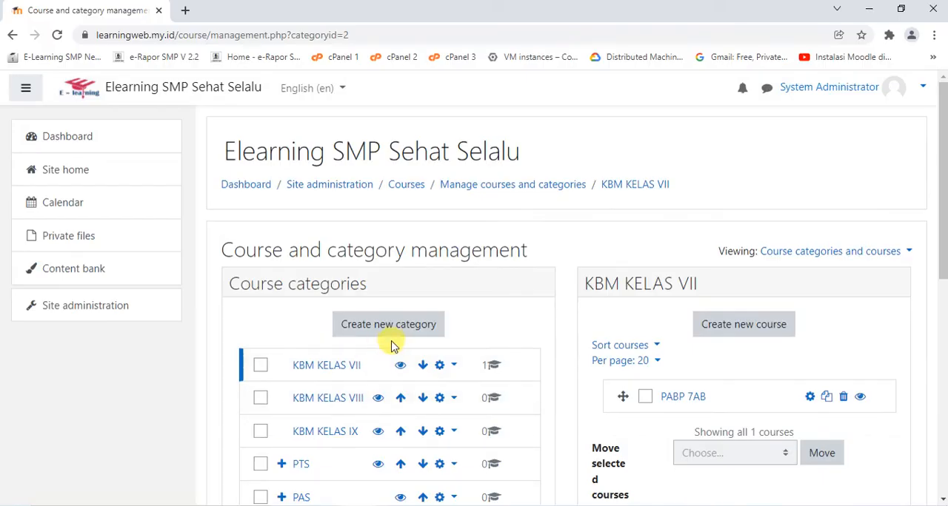
pyautogui.scroll(-1, 393, 343)
pyautogui.click(345, 362)
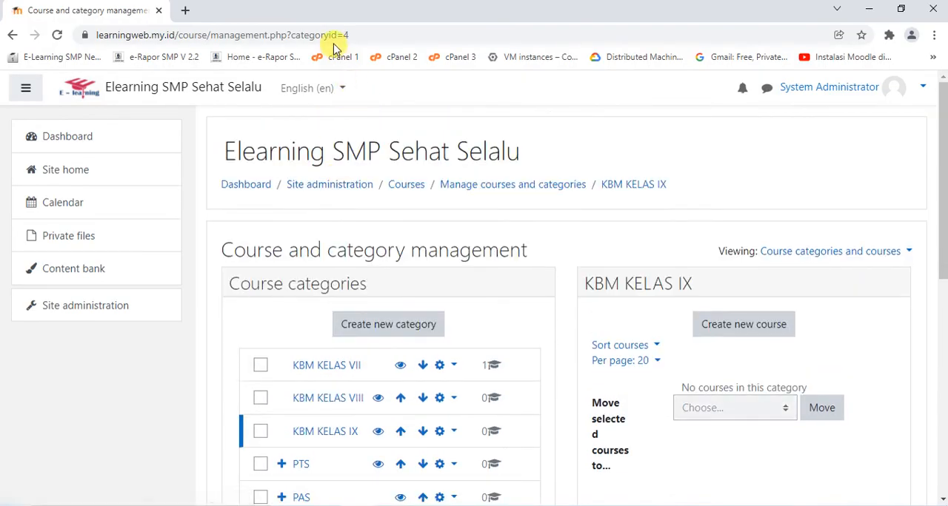
pyautogui.hotkey('alt', 'Tab')
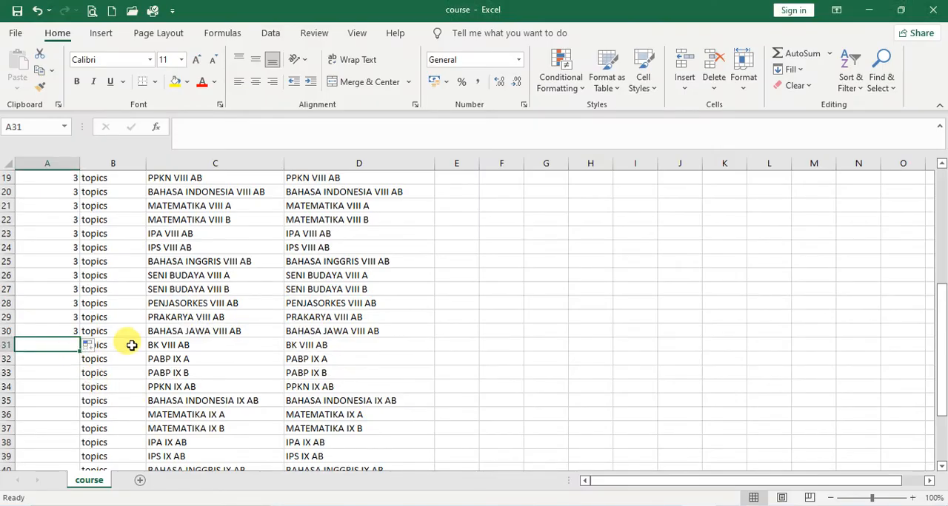
pyautogui.write('4')
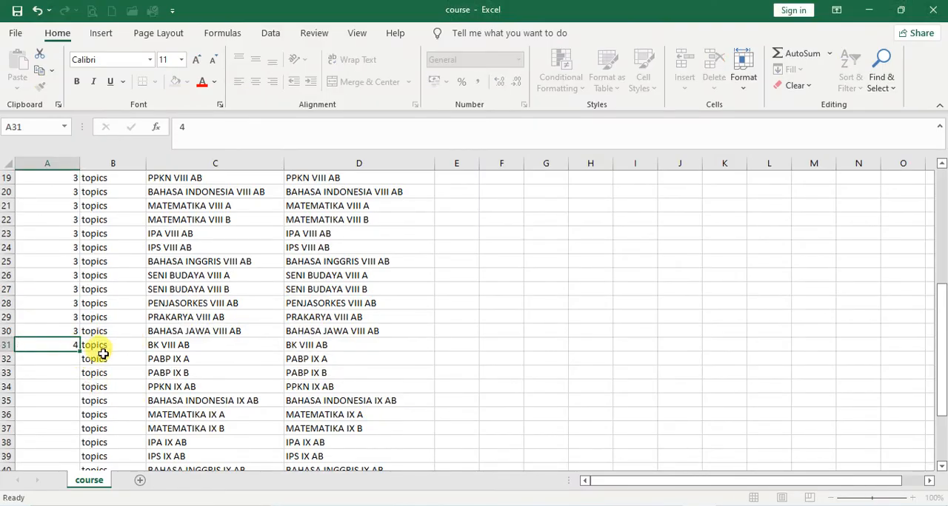
# Fill category 4 from A31 down to row 46 and close the course workbook
pyautogui.click(74, 347)
pyautogui.moveTo(77, 352); pyautogui.dragTo(86, 447)
pyautogui.scroll(9, 197, 363)
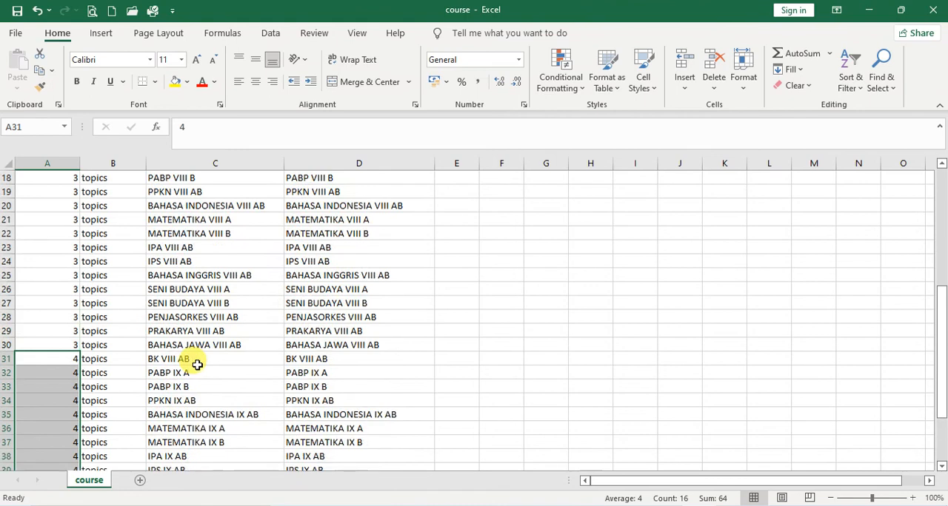
pyautogui.click(151, 288)
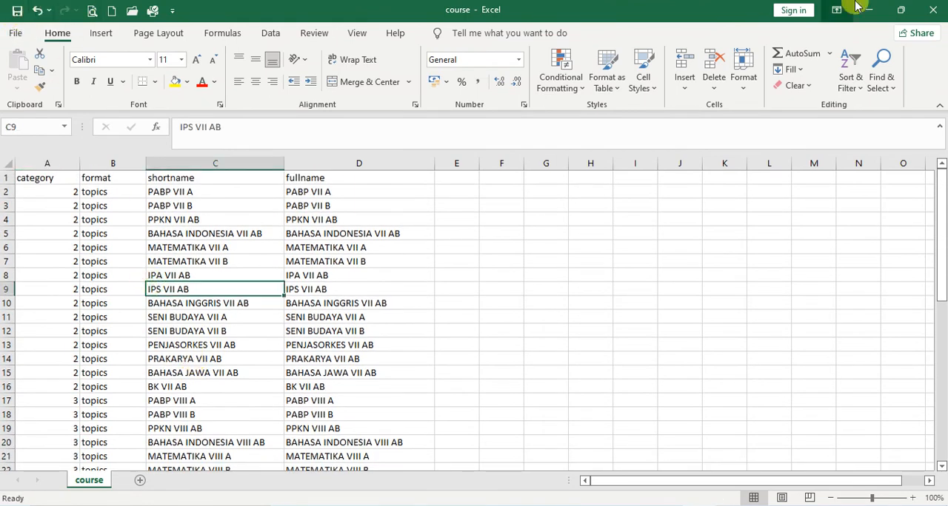
pyautogui.click(934, 9)
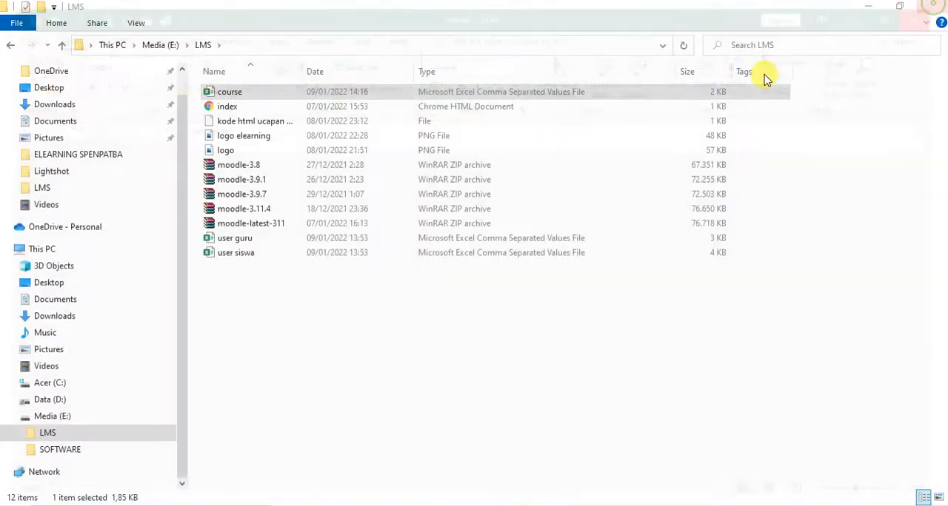
# Switch to Moodle in the browser and delete the PABP 7AB course from the KBM KELAS VII category
pyautogui.hotkey('alt', 'Tab')
pyautogui.scroll(-2, 415, 403)
pyautogui.click(345, 234)
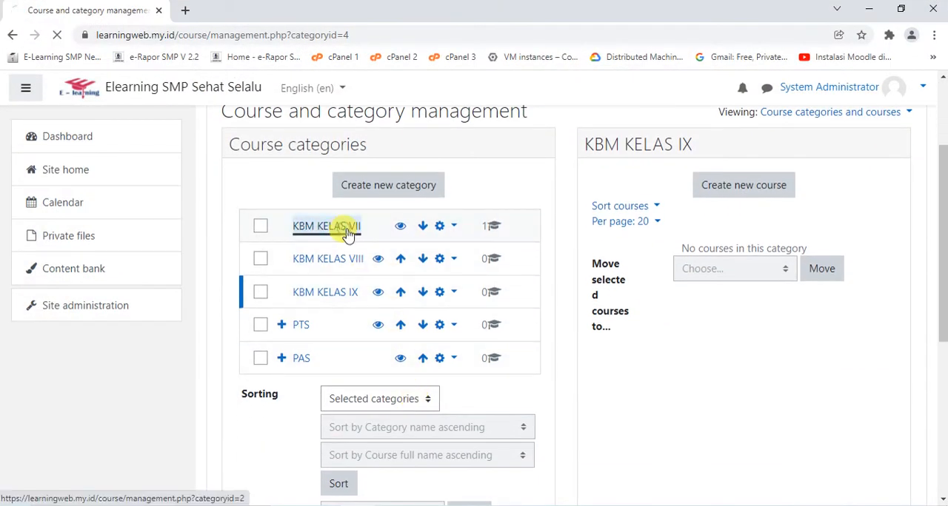
pyautogui.scroll(-3, 684, 350)
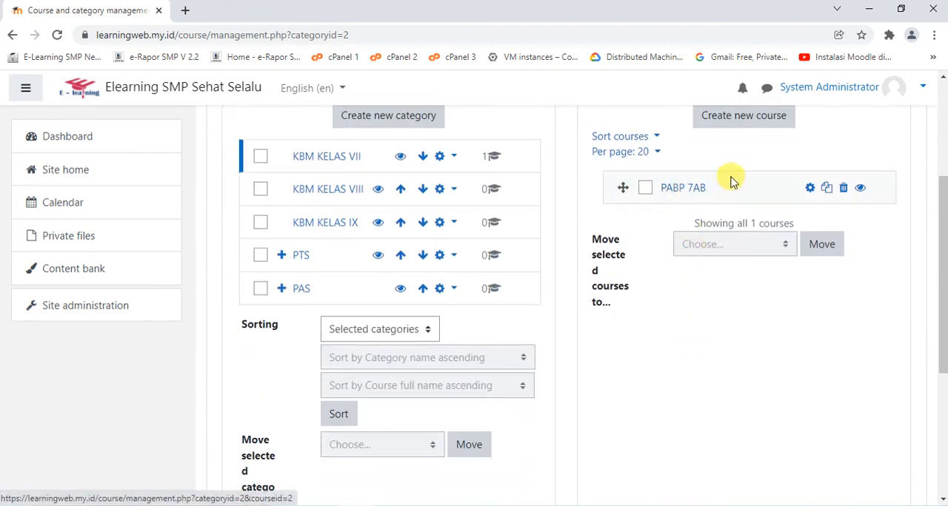
pyautogui.click(843, 189)
pyautogui.scroll(-2, 674, 237)
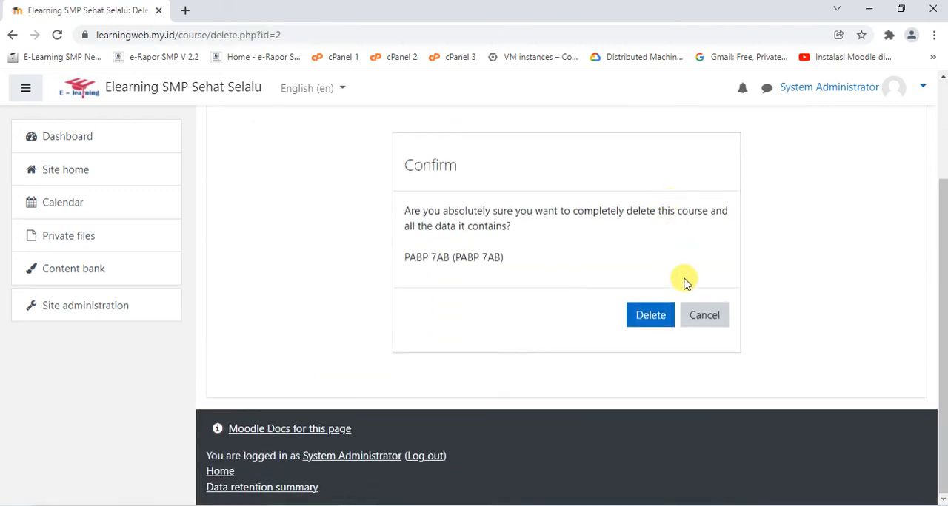
pyautogui.click(651, 314)
pyautogui.scroll(-10, 548, 237)
pyautogui.click(586, 431)
pyautogui.scroll(-2, 672, 325)
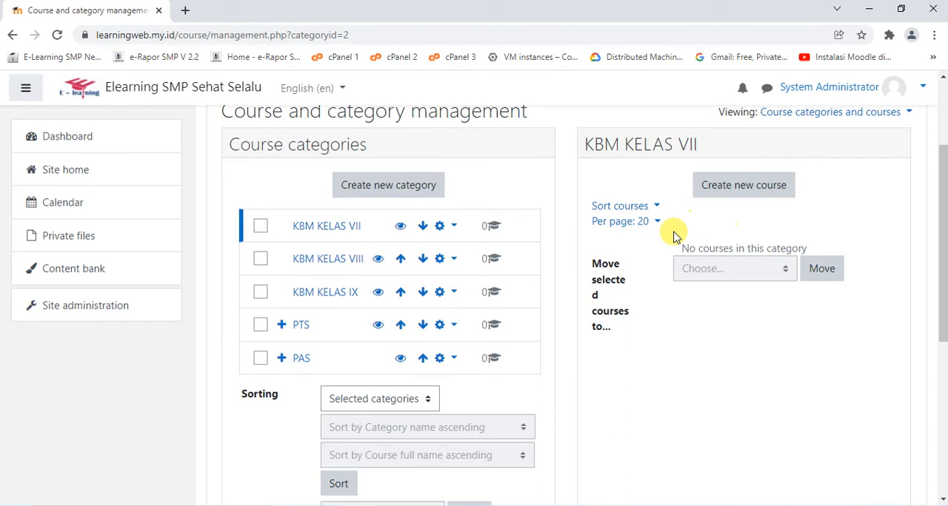
# Check the KBM KELAS VIII and KBM KELAS IX categories for existing courses
pyautogui.click(354, 261)
pyautogui.scroll(-3, 564, 258)
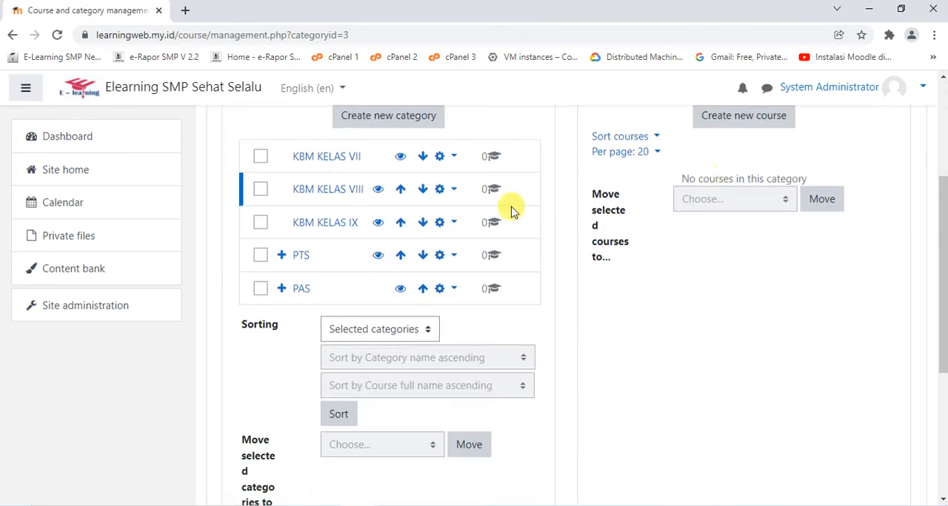
pyautogui.click(331, 225)
pyautogui.scroll(-3, 775, 237)
pyautogui.scroll(3, 567, 243)
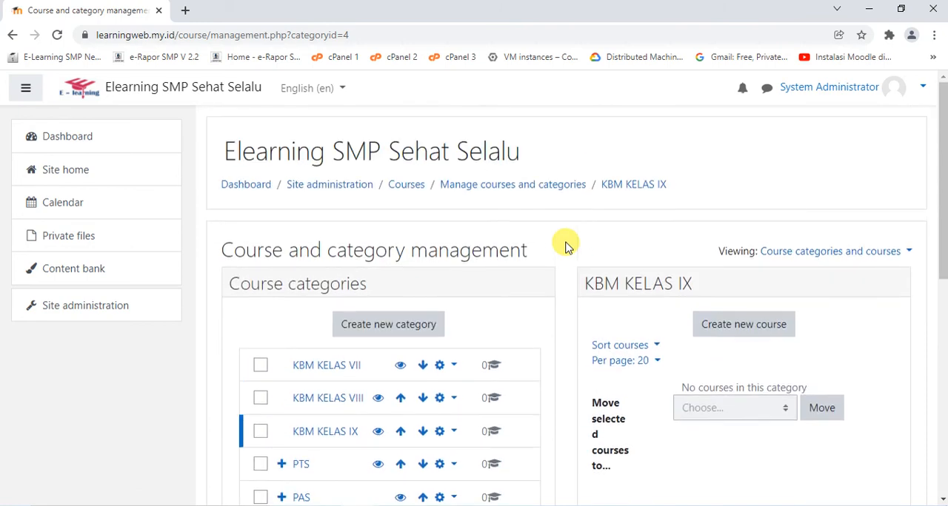
pyautogui.scroll(-2, 525, 276)
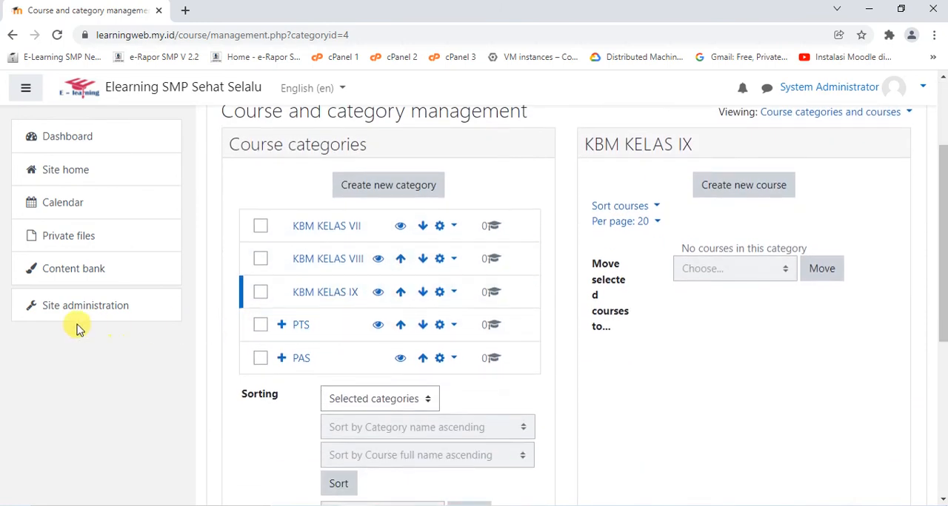
# Open the Upload courses page from the course settings in Site administration
pyautogui.click(70, 310)
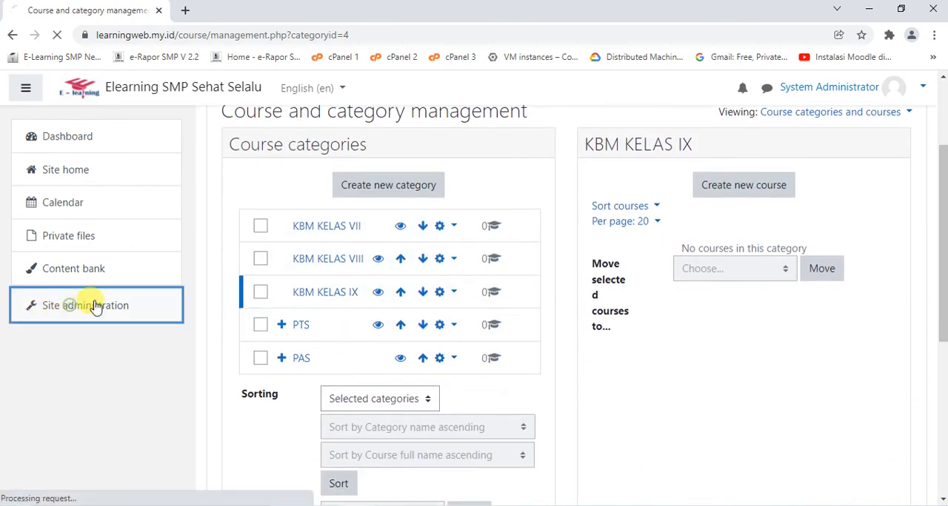
pyautogui.scroll(-3, 488, 266)
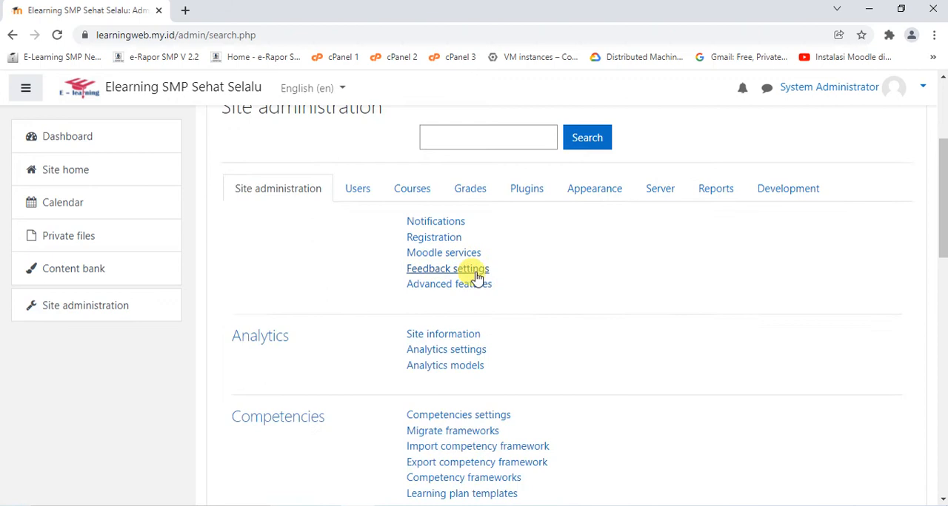
pyautogui.click(411, 189)
pyautogui.scroll(-1, 577, 238)
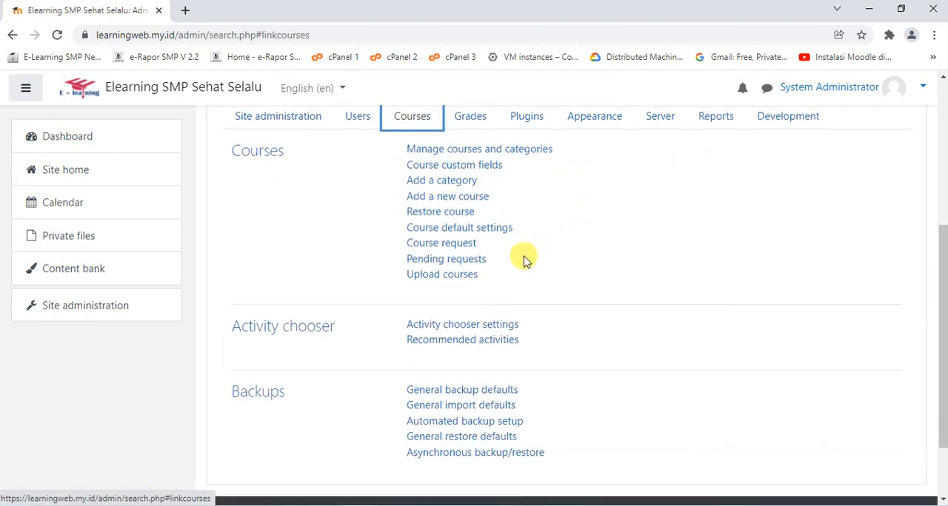
pyautogui.click(442, 275)
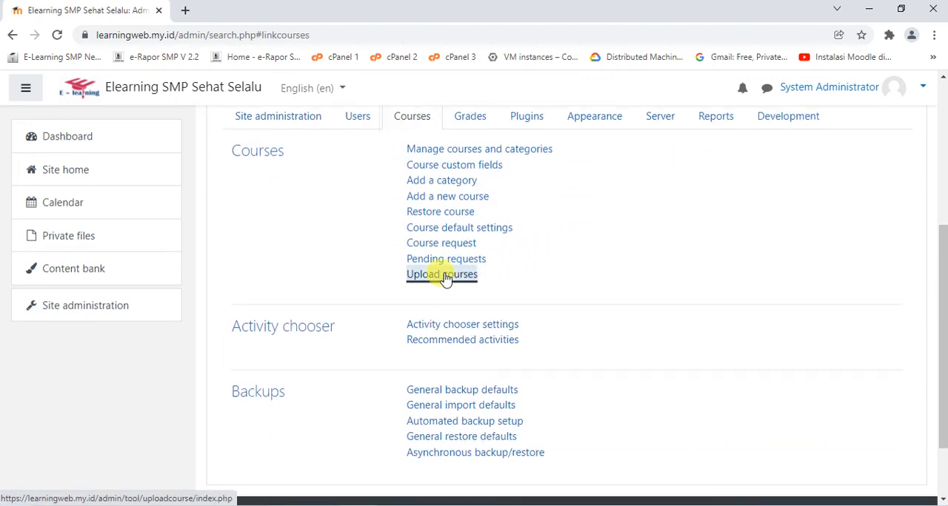
pyautogui.scroll(-1, 589, 251)
pyautogui.scroll(-1, 587, 255)
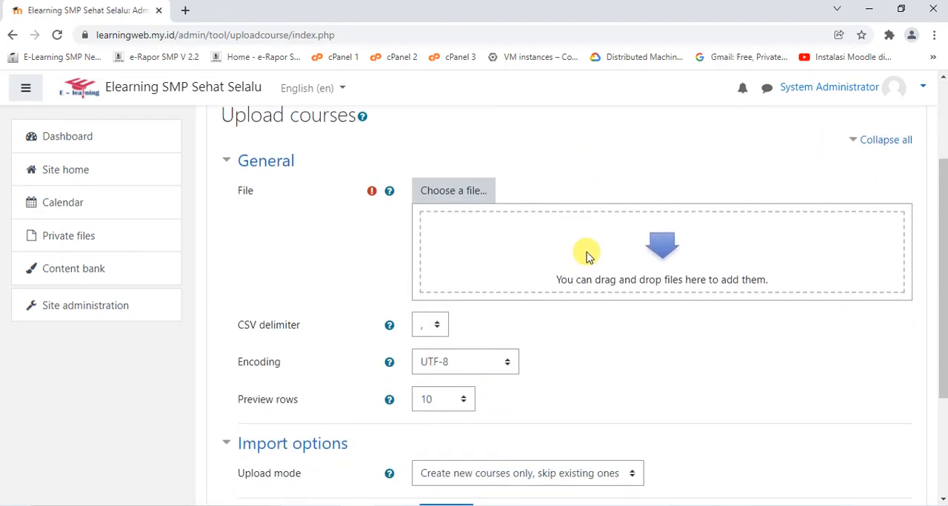
# Upload course.csv from the LMS folder as the file for the course import
pyautogui.click(454, 194)
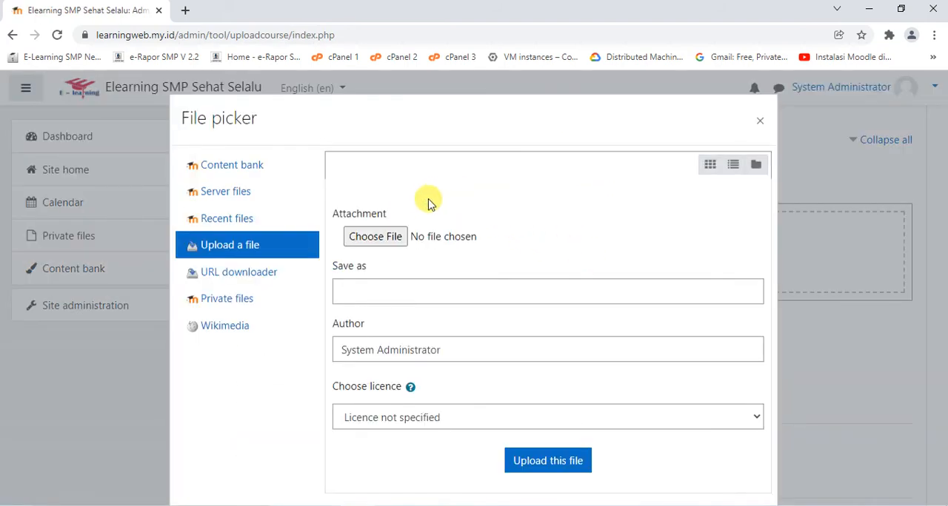
pyautogui.click(370, 237)
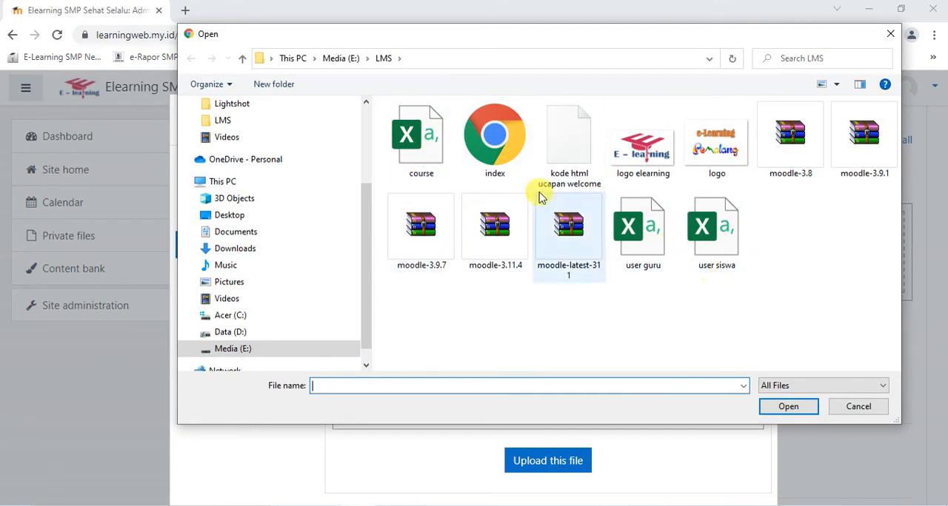
pyautogui.doubleClick(425, 153)
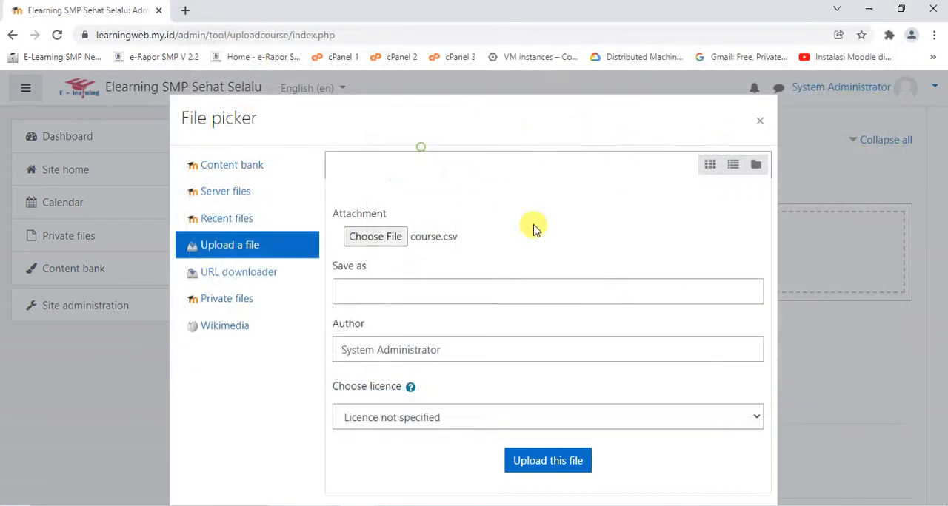
pyautogui.click(560, 469)
# Set the CSV delimiter to a semicolon and preview the course upload
pyautogui.scroll(-2, 520, 364)
pyautogui.click(431, 188)
pyautogui.click(427, 218)
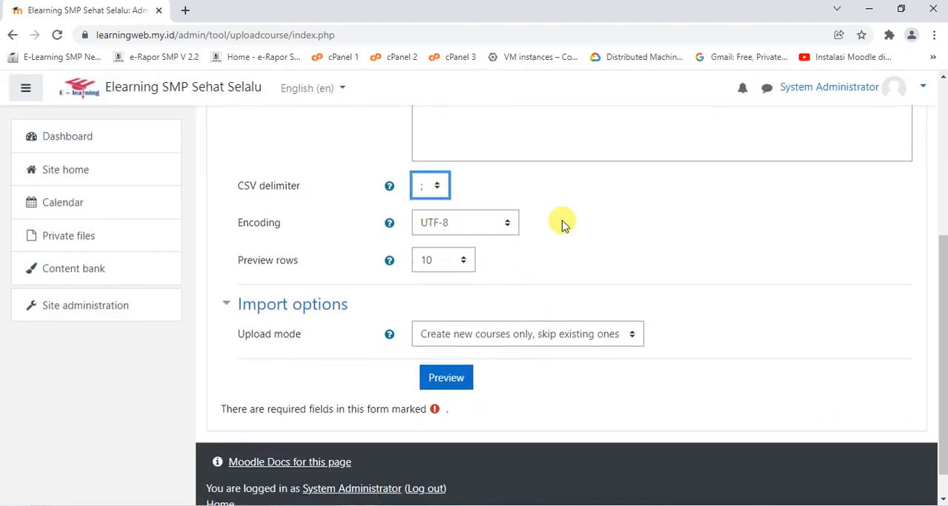
pyautogui.click(445, 377)
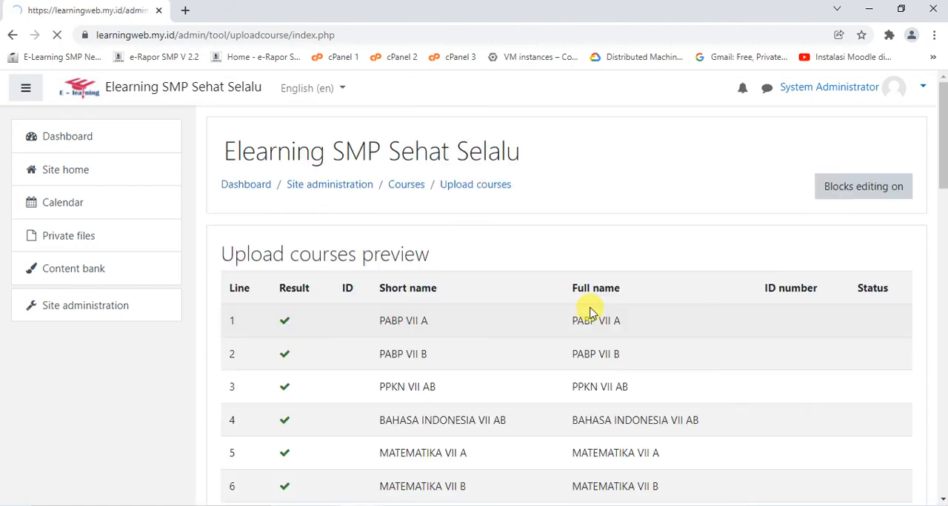
# Review the upload preview and disable the course end date in the default course values
pyautogui.scroll(-5, 590, 313)
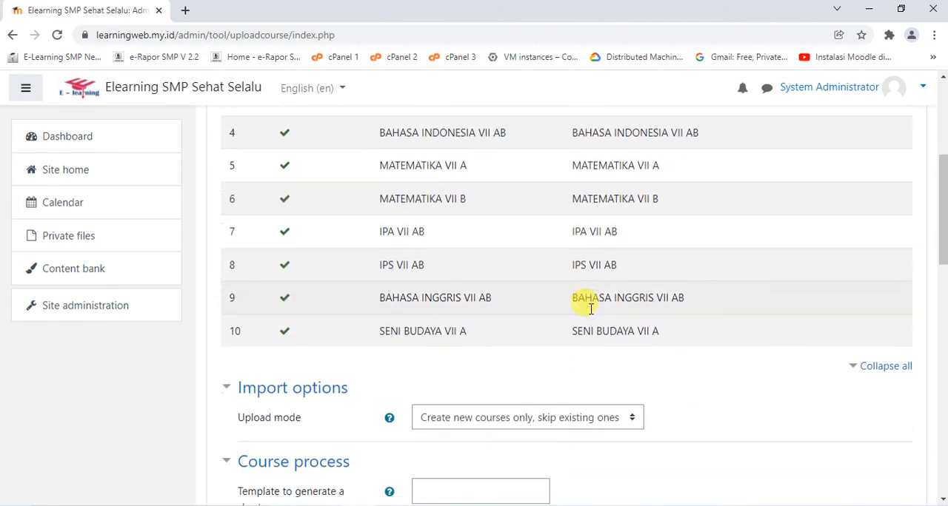
pyautogui.scroll(-2, 590, 313)
pyautogui.scroll(-7, 590, 317)
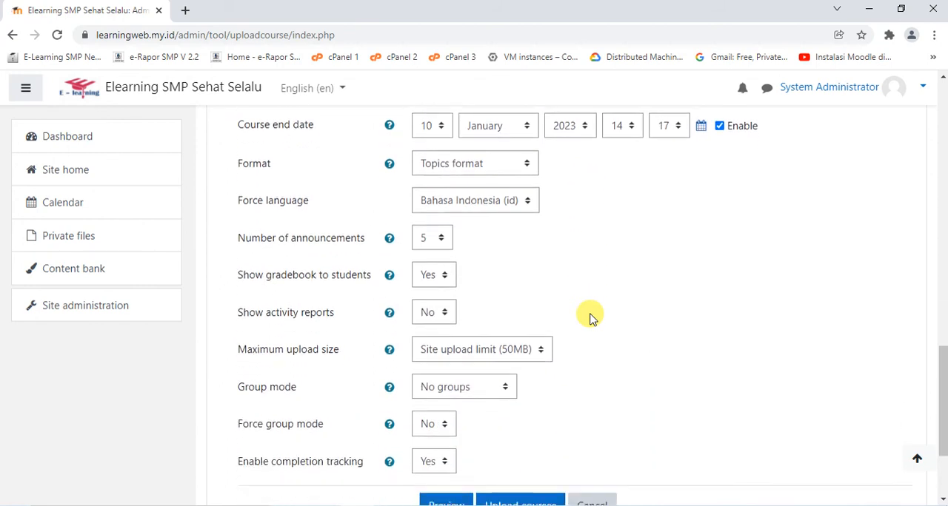
pyautogui.scroll(1, 590, 317)
pyautogui.scroll(1, 588, 315)
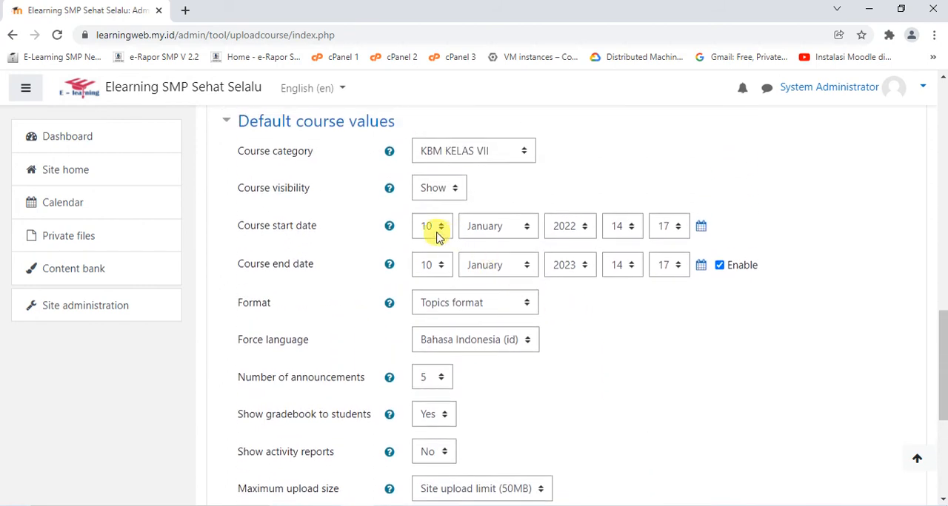
pyautogui.click(720, 267)
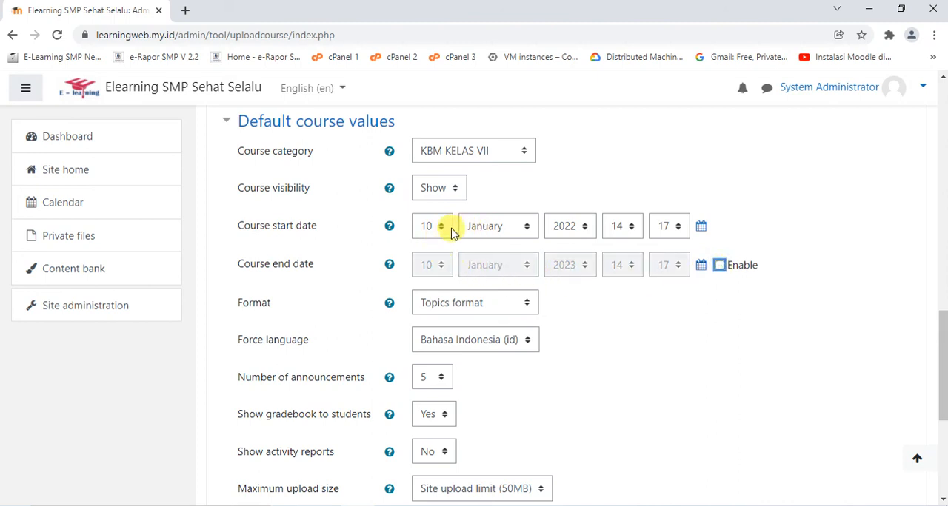
# Check the remaining default course values, upload the courses and continue past the upload results
pyautogui.scroll(-3, 520, 251)
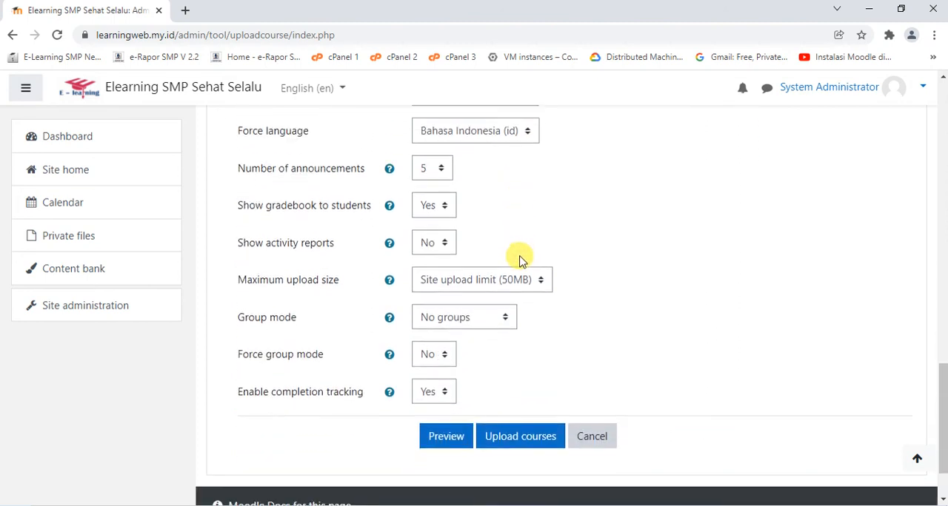
pyautogui.scroll(3, 516, 221)
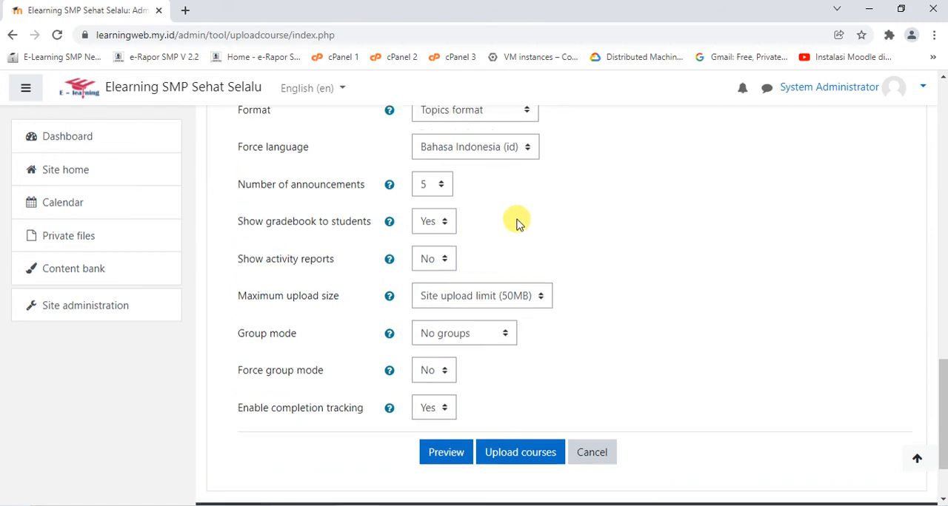
pyautogui.scroll(1, 516, 220)
pyautogui.scroll(-4, 516, 228)
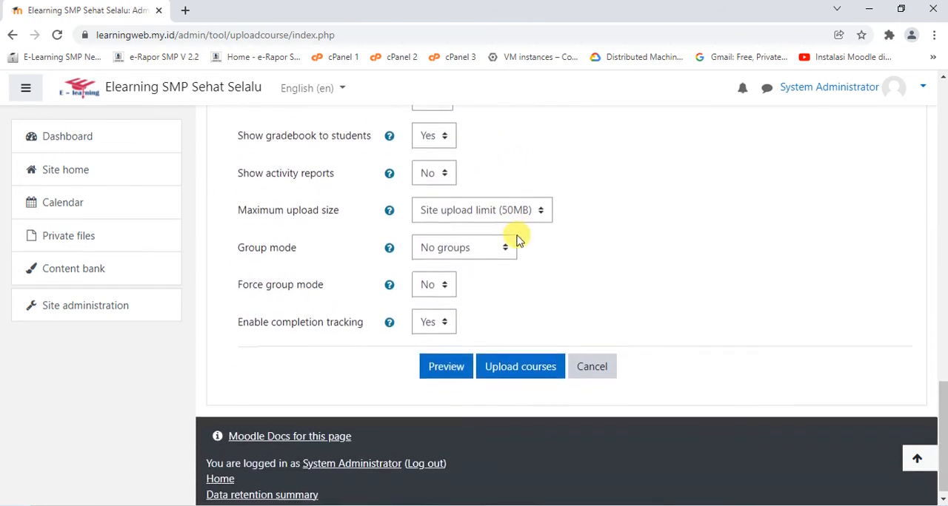
pyautogui.click(527, 367)
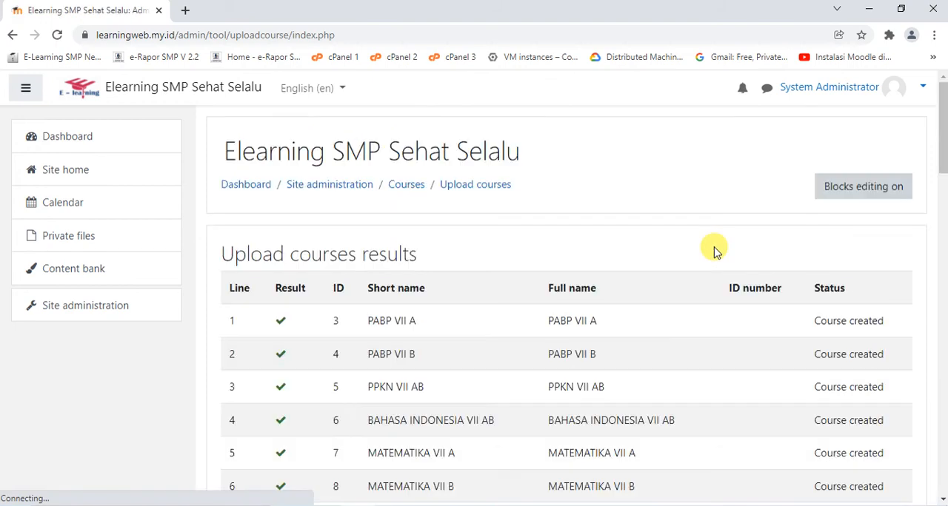
pyautogui.scroll(-10, 715, 252)
pyautogui.scroll(-8, 711, 258)
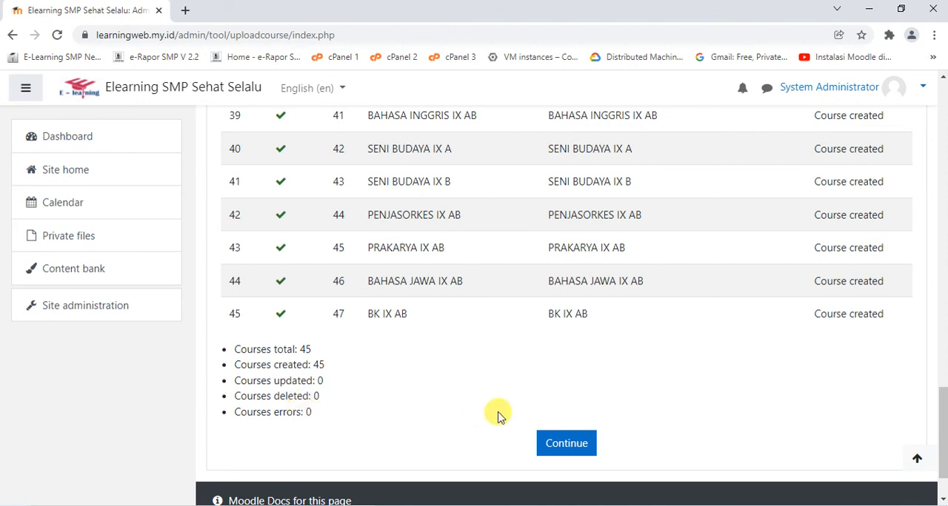
pyautogui.click(548, 443)
# Open course and category management from site administration and examine the courses listed under KBM KELAS VII
pyautogui.scroll(-2, 633, 268)
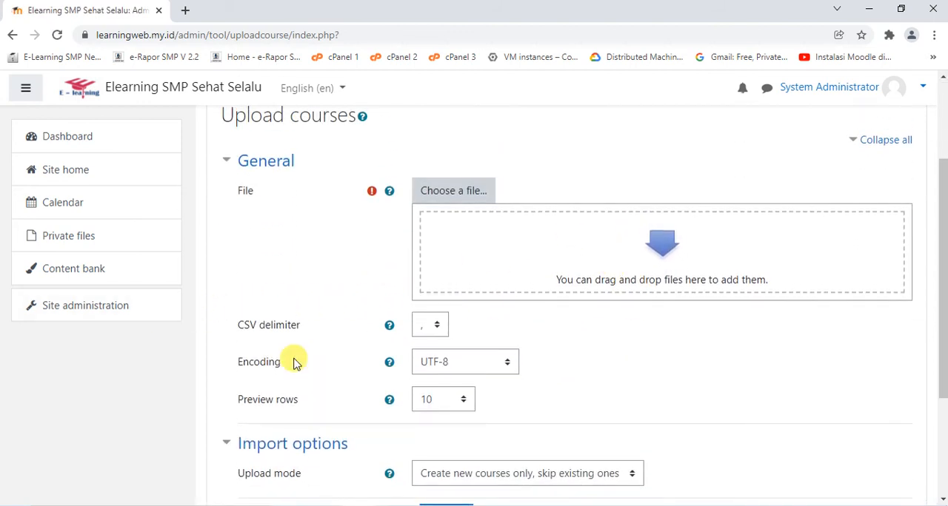
pyautogui.click(137, 301)
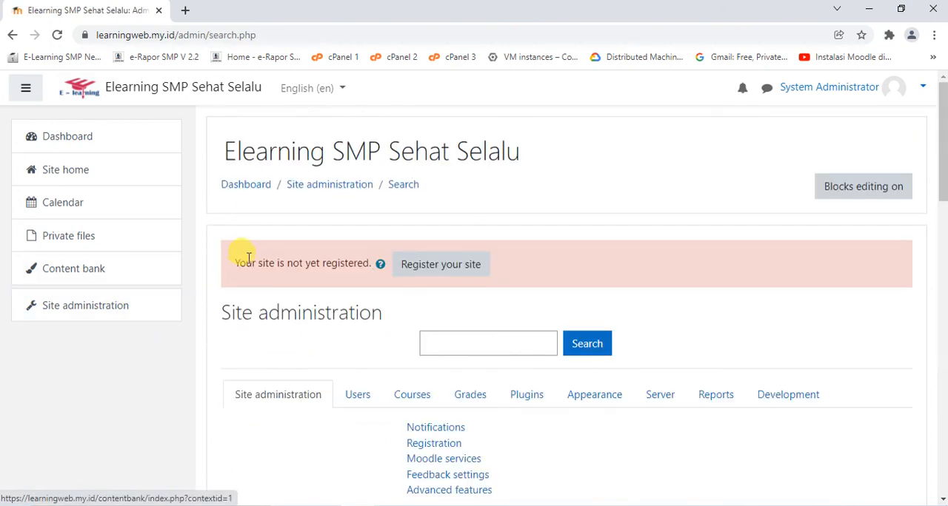
pyautogui.click(411, 393)
pyautogui.scroll(-2, 451, 311)
pyautogui.click(445, 293)
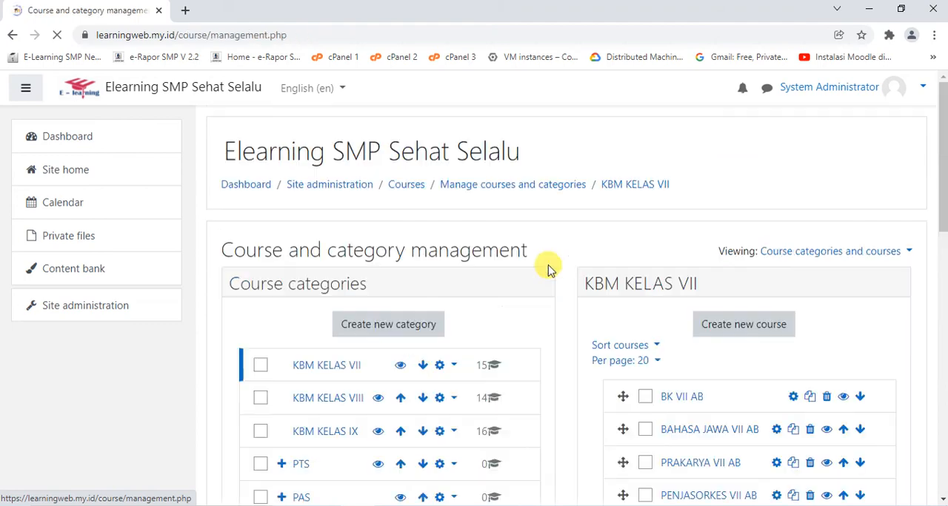
pyautogui.scroll(-3, 550, 269)
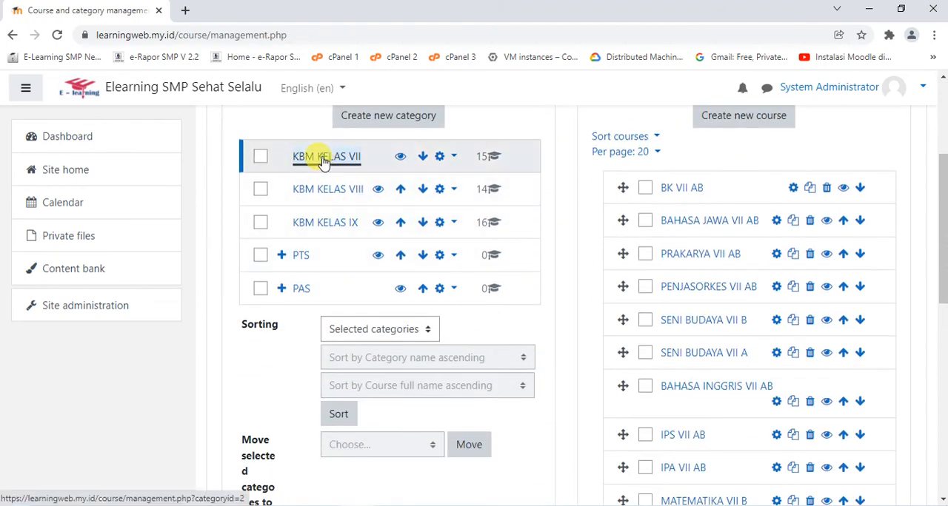
pyautogui.click(324, 156)
pyautogui.scroll(-3, 679, 187)
pyautogui.scroll(-5, 679, 186)
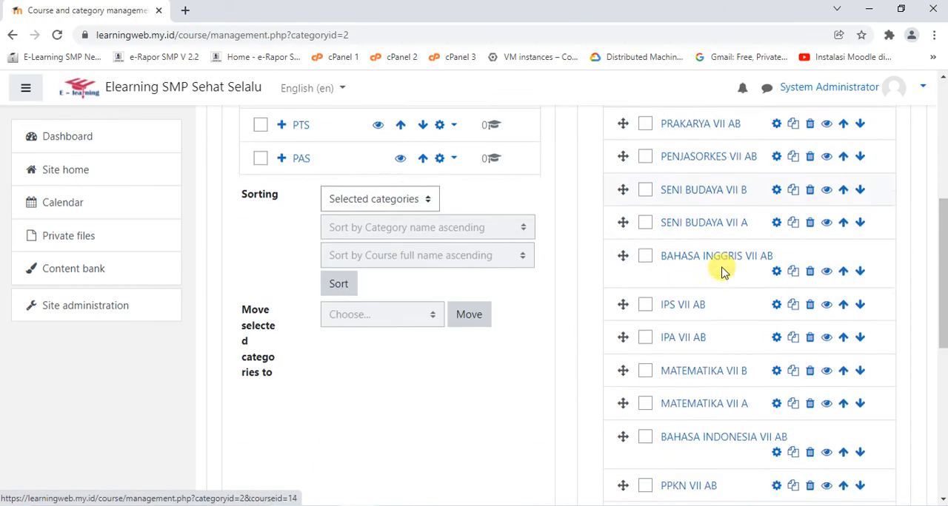
pyautogui.scroll(4, 702, 313)
pyautogui.scroll(2, 703, 317)
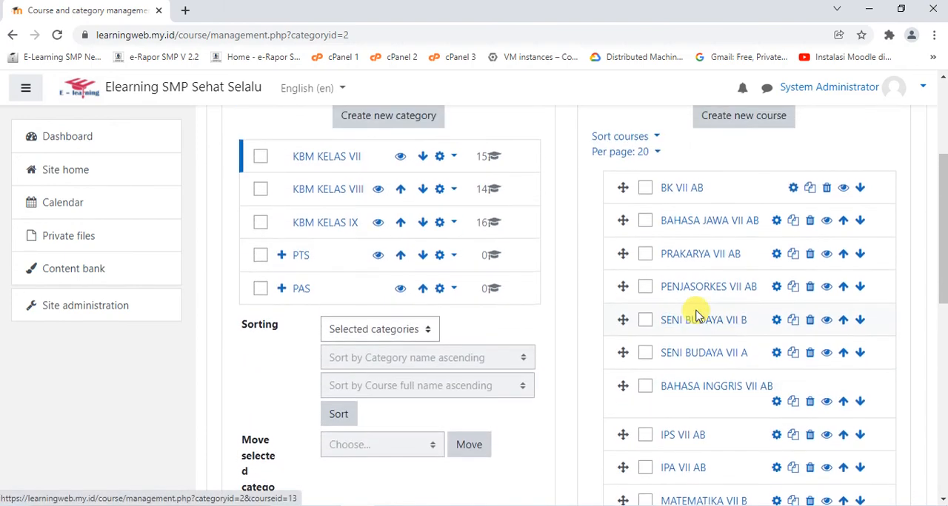
# Examine the courses listed under the KBM KELAS VIII and KBM KELAS IX categories
pyautogui.click(319, 191)
pyautogui.scroll(-3, 745, 245)
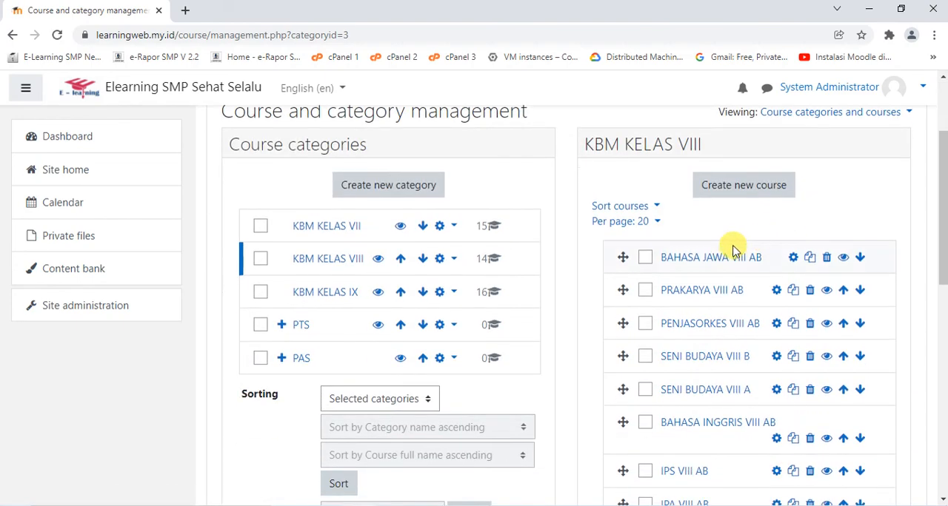
pyautogui.scroll(-3, 730, 275)
pyautogui.scroll(-2, 730, 282)
pyautogui.scroll(6, 730, 282)
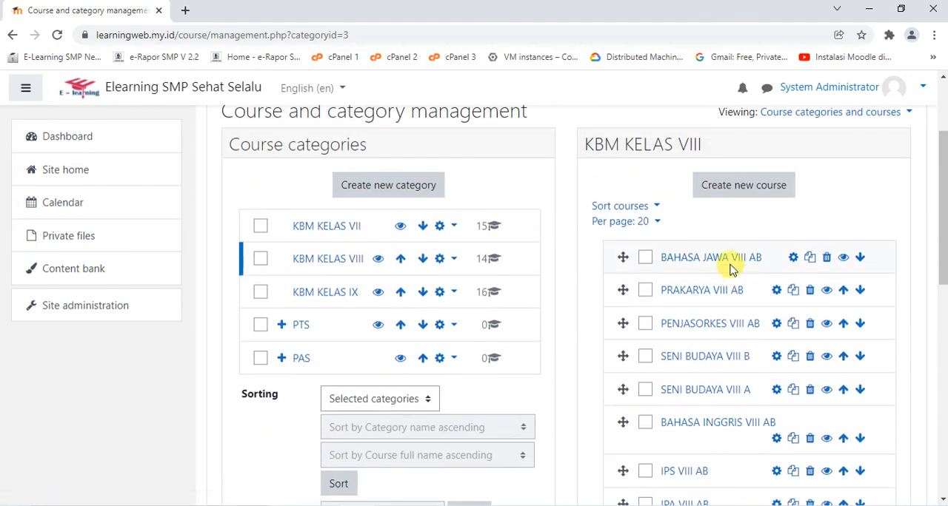
pyautogui.click(312, 300)
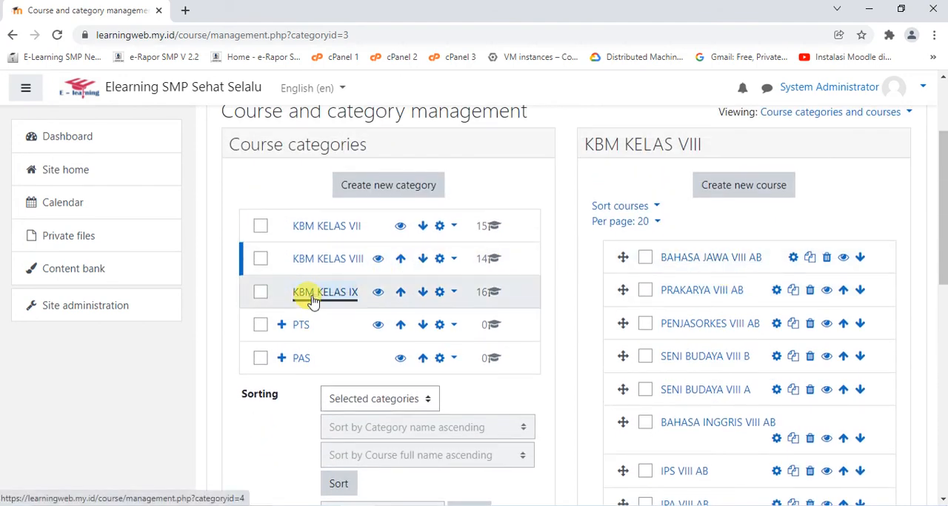
pyautogui.scroll(-3, 916, 264)
pyautogui.scroll(-5, 729, 222)
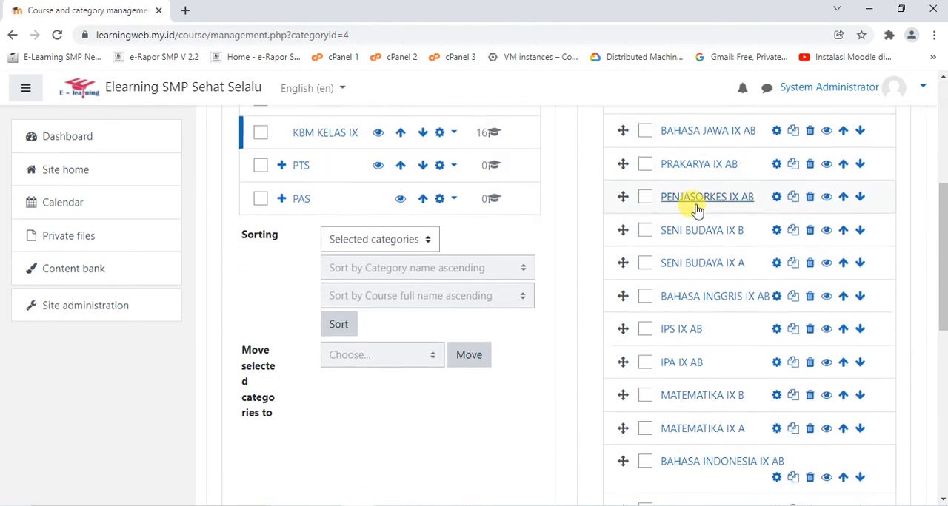
pyautogui.scroll(3, 688, 311)
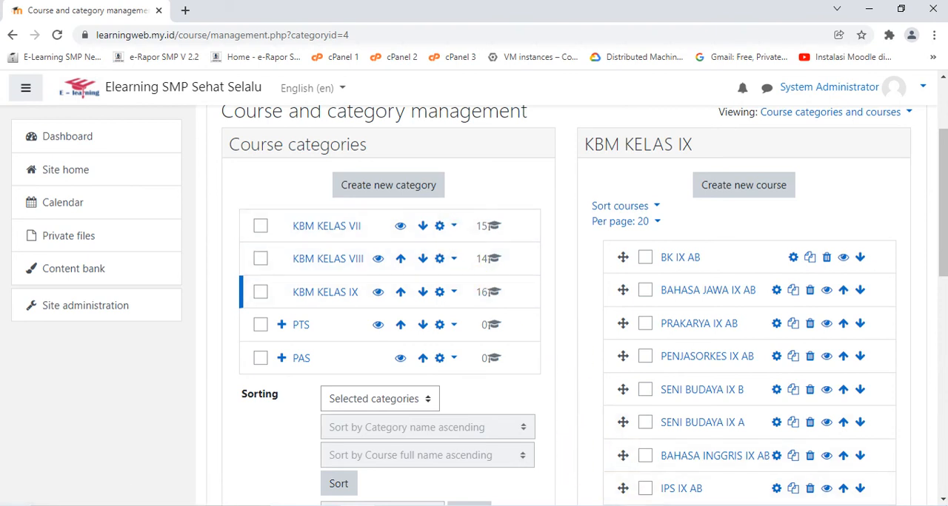
pyautogui.hotkey('alt', 'Tab')
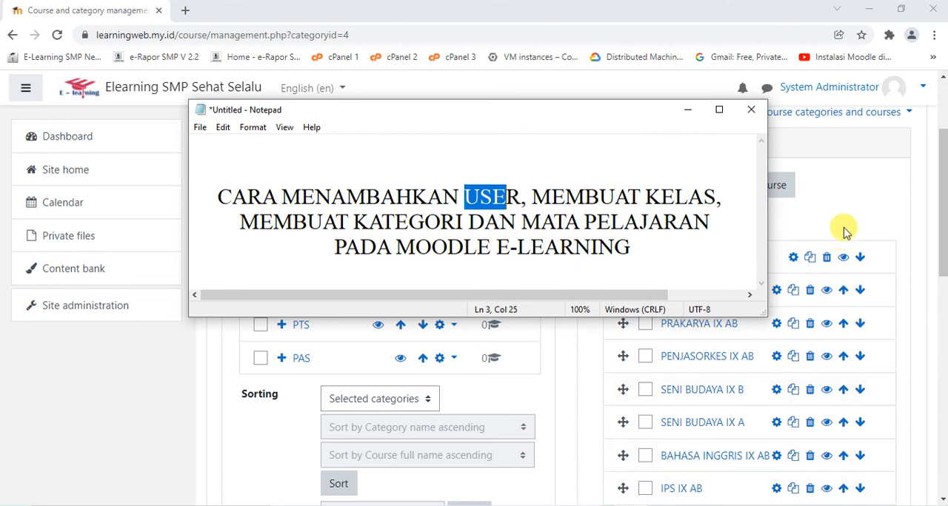
pyautogui.click(859, 191)
pyautogui.scroll(2, 521, 308)
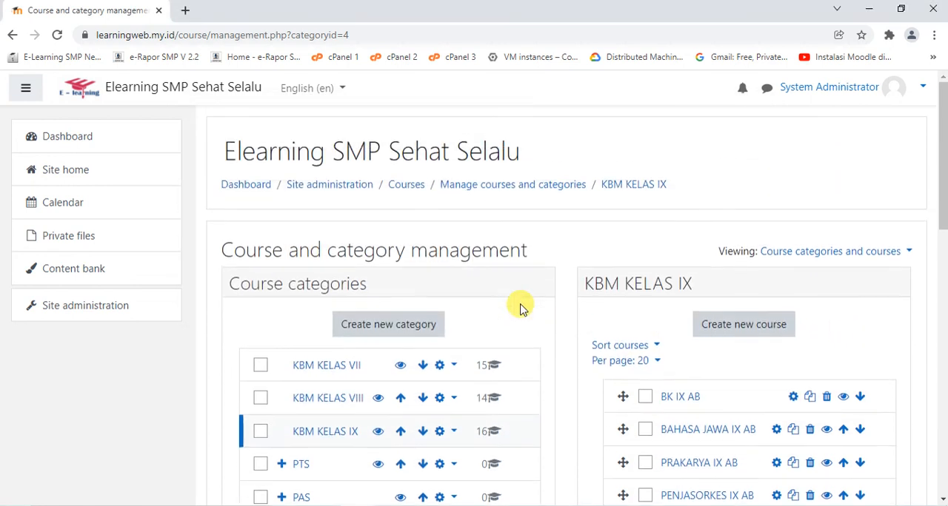
pyautogui.scroll(-2, 520, 308)
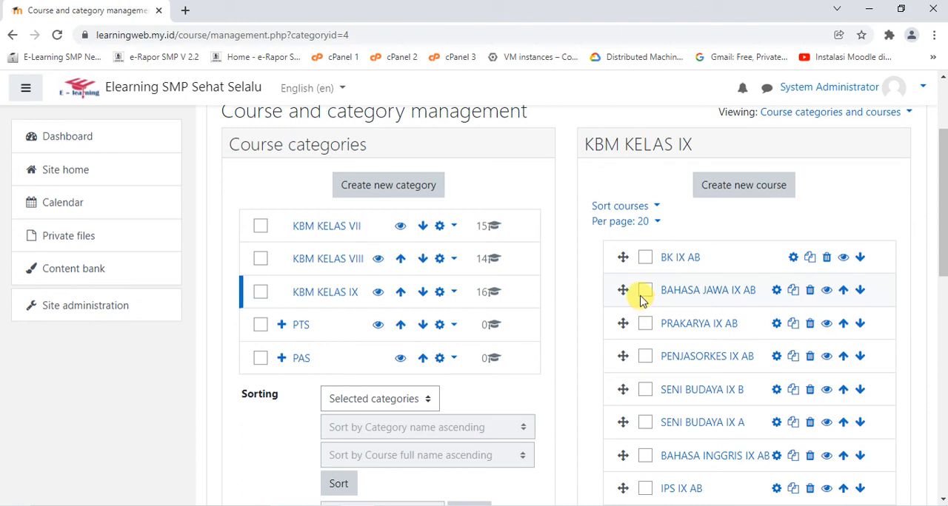
pyautogui.scroll(2, 641, 294)
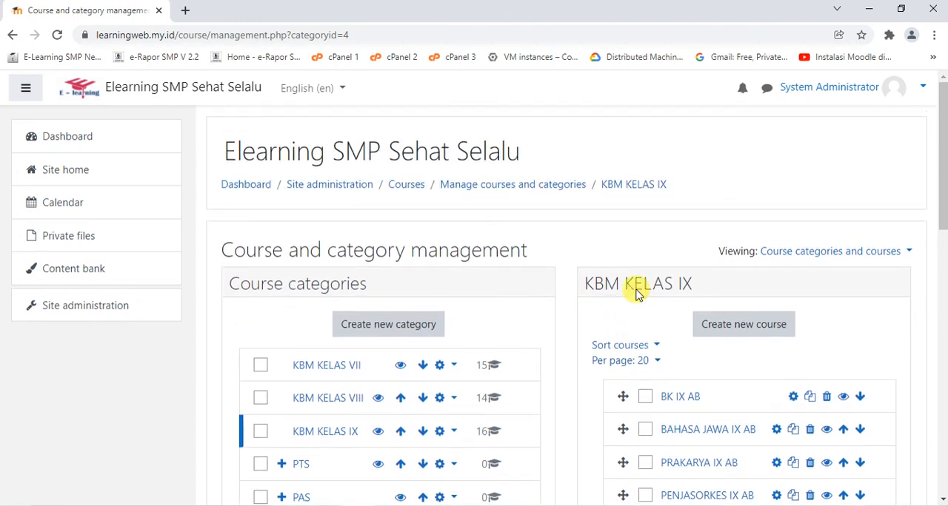
# Check the course categories on the dashboard and view the course list of KBM KELAS VII
pyautogui.click(200, 87)
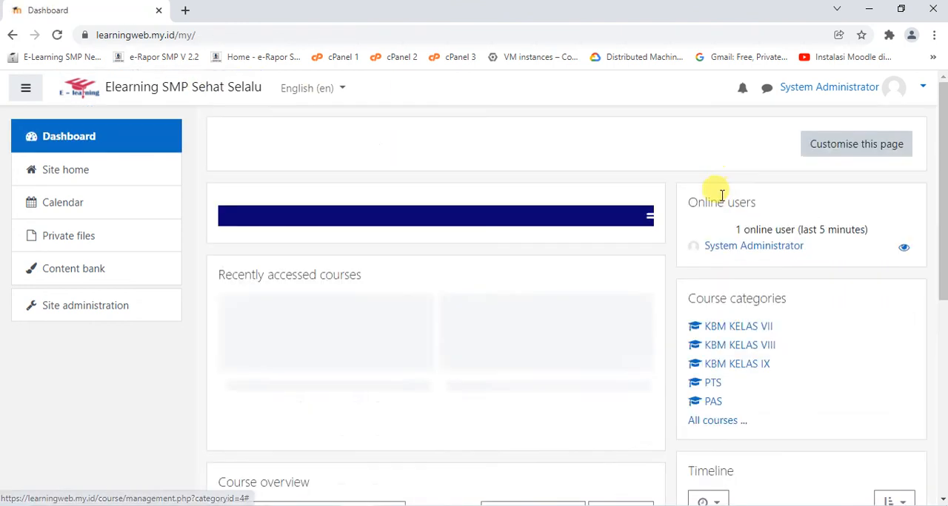
pyautogui.scroll(-2, 715, 194)
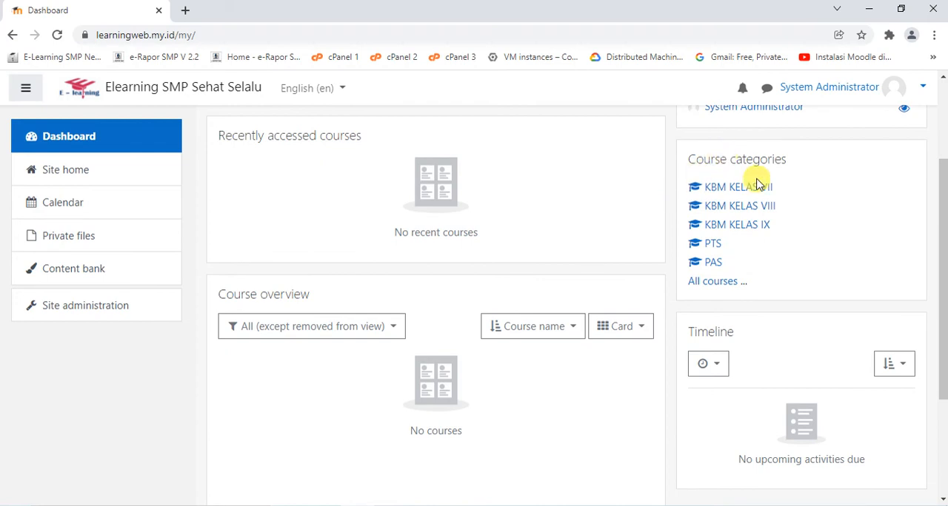
pyautogui.scroll(2, 723, 155)
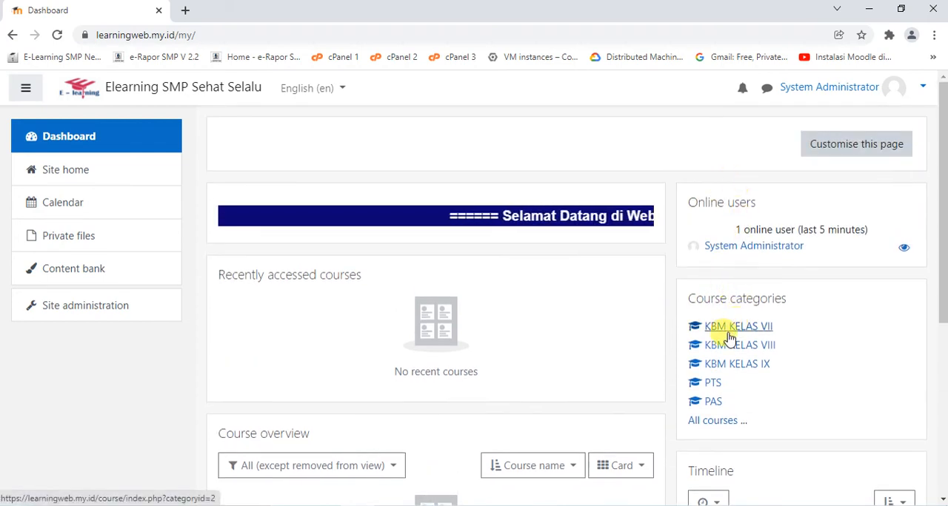
pyautogui.click(762, 332)
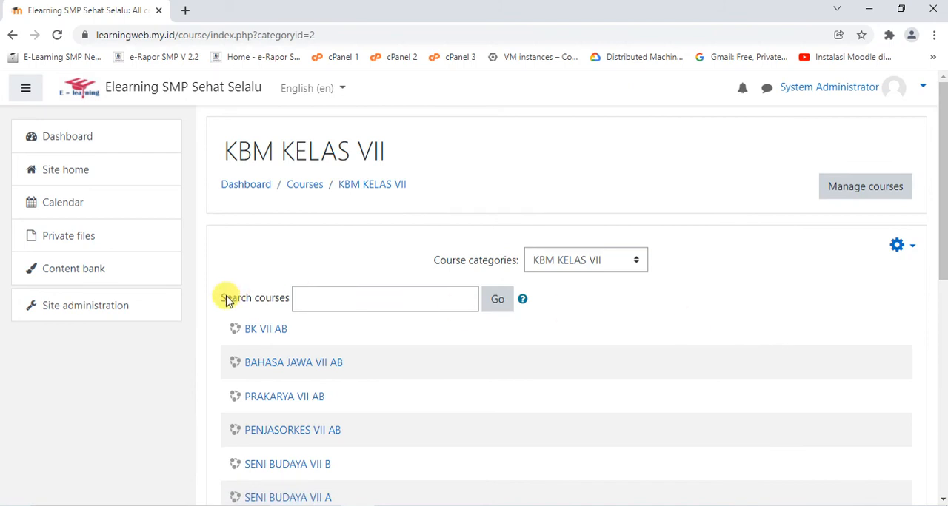
pyautogui.click(103, 311)
pyautogui.scroll(-2, 598, 232)
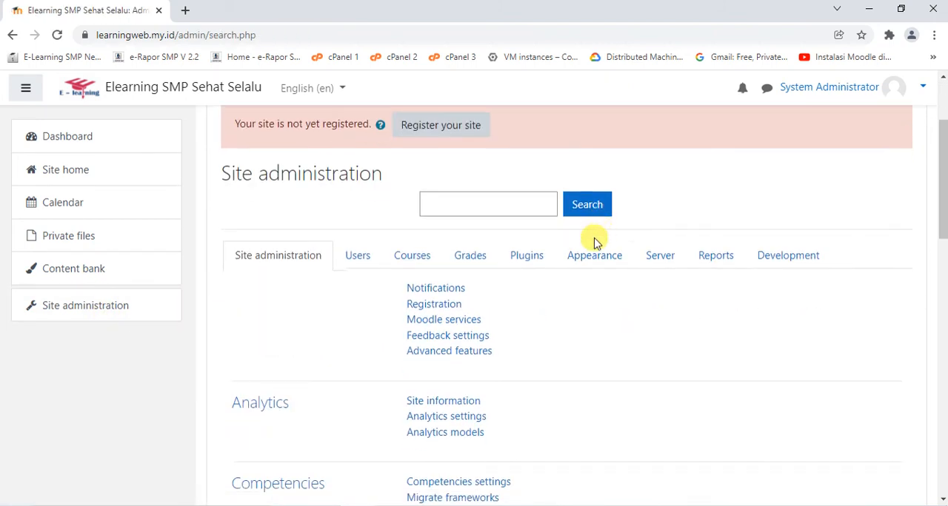
pyautogui.click(412, 260)
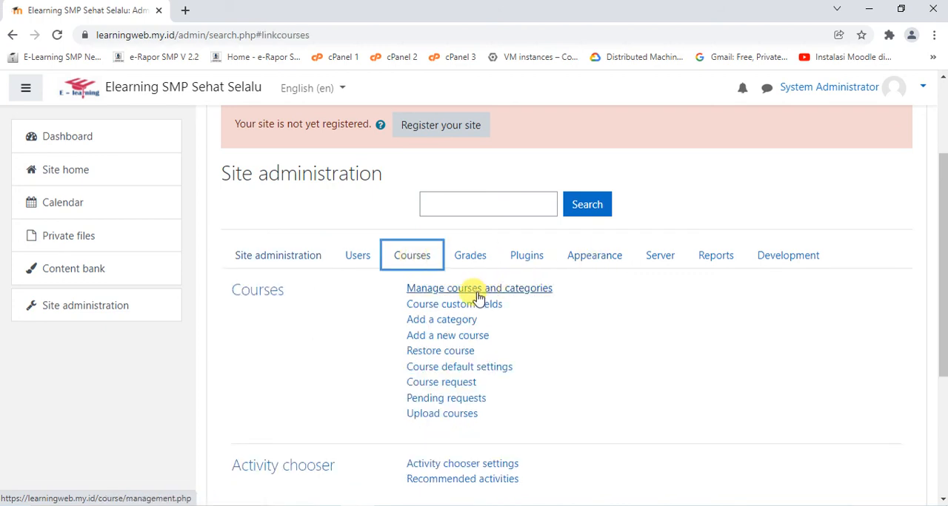
# Return to the dashboard and open the participants page of the BK VII AB course in the KBM KELAS VII category
pyautogui.click(122, 94)
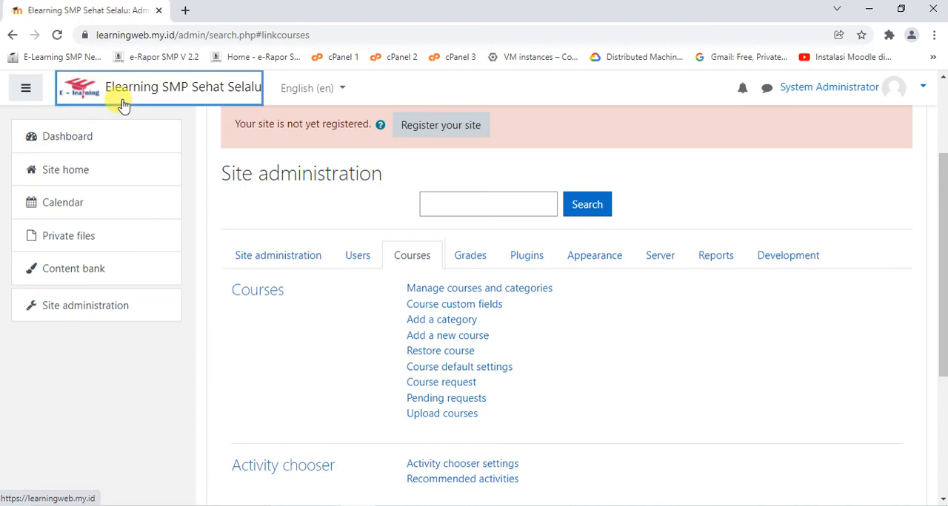
pyautogui.click(749, 327)
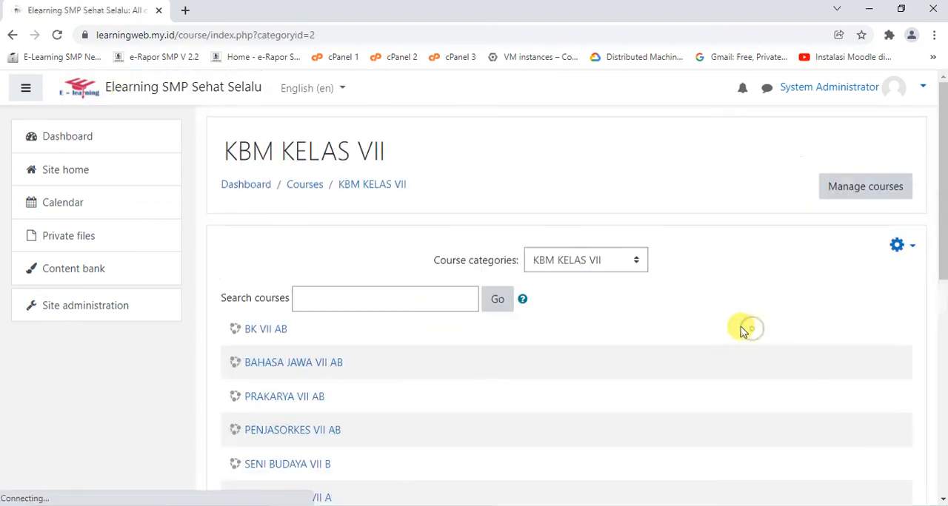
pyautogui.scroll(-2, 396, 281)
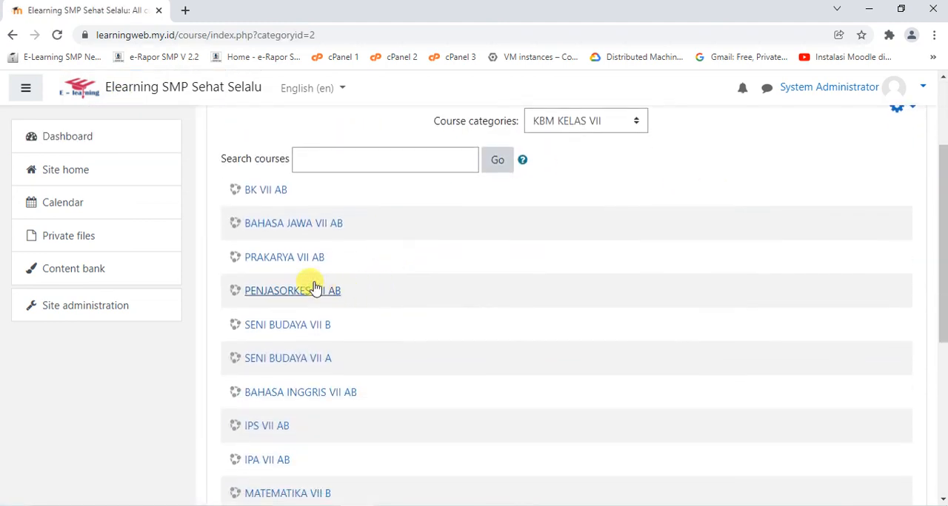
pyautogui.click(257, 194)
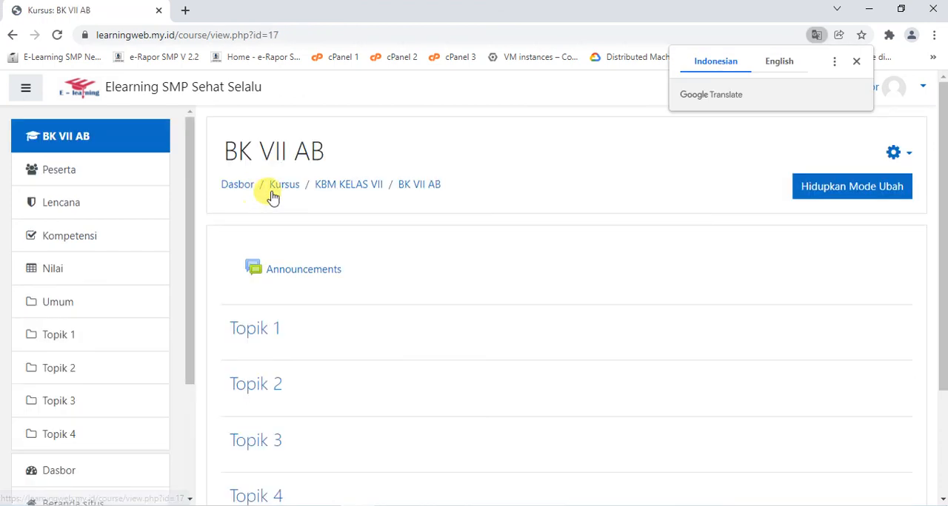
pyautogui.click(54, 173)
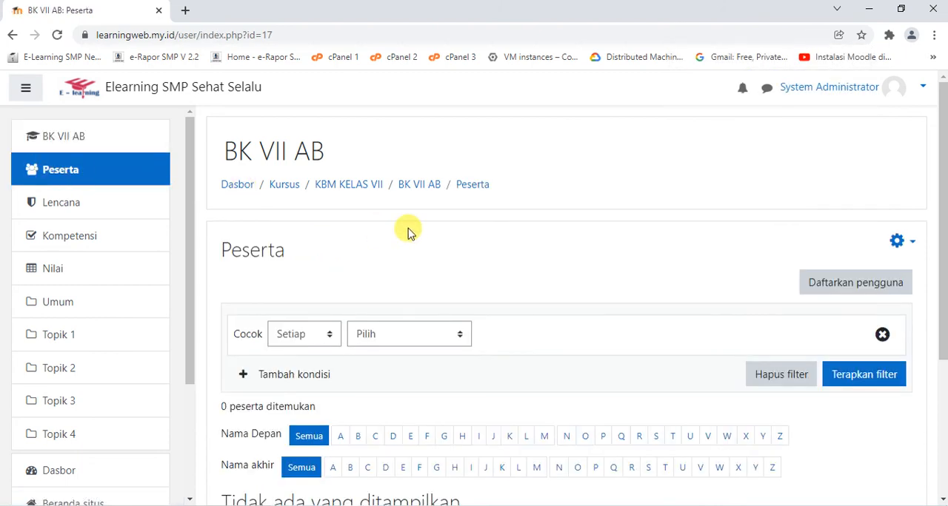
# Enrol the cohorts 7A and 7B in the BK VII AB course with the Siswa role
pyautogui.scroll(-1, 410, 231)
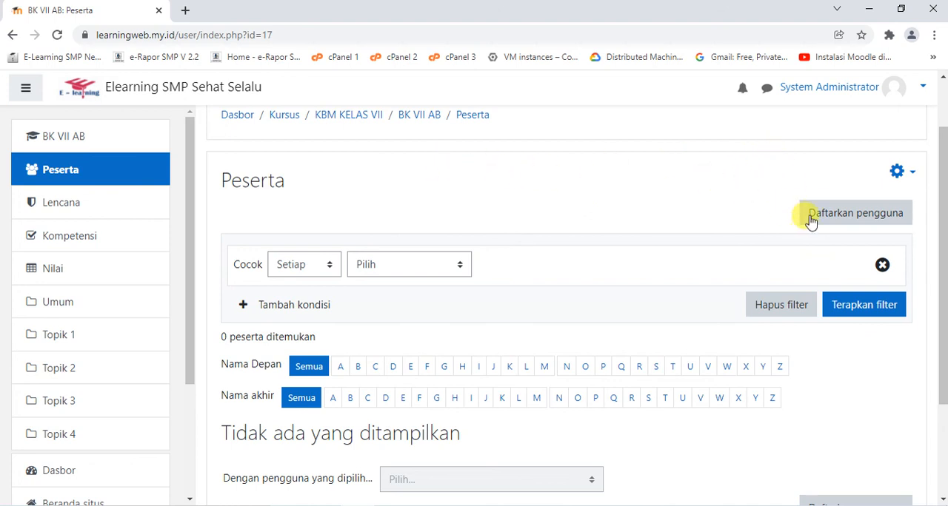
pyautogui.click(860, 214)
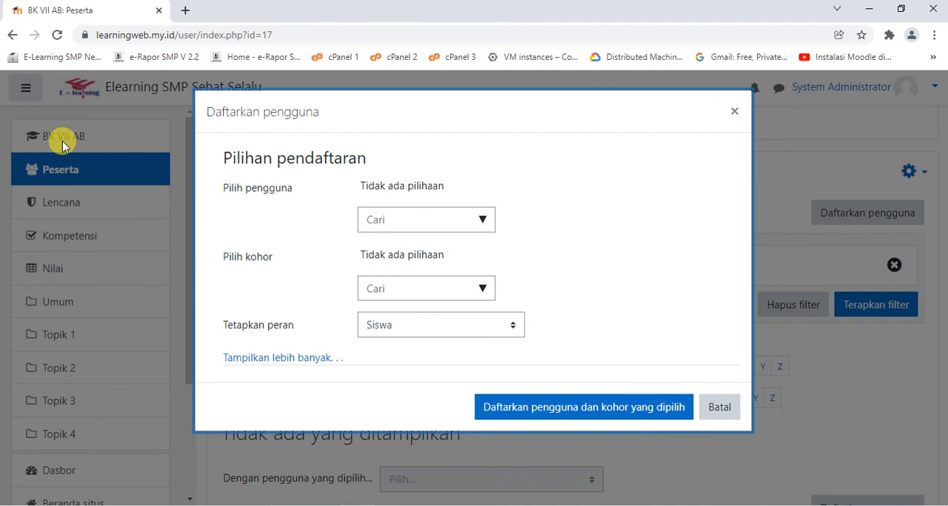
pyautogui.click(409, 287)
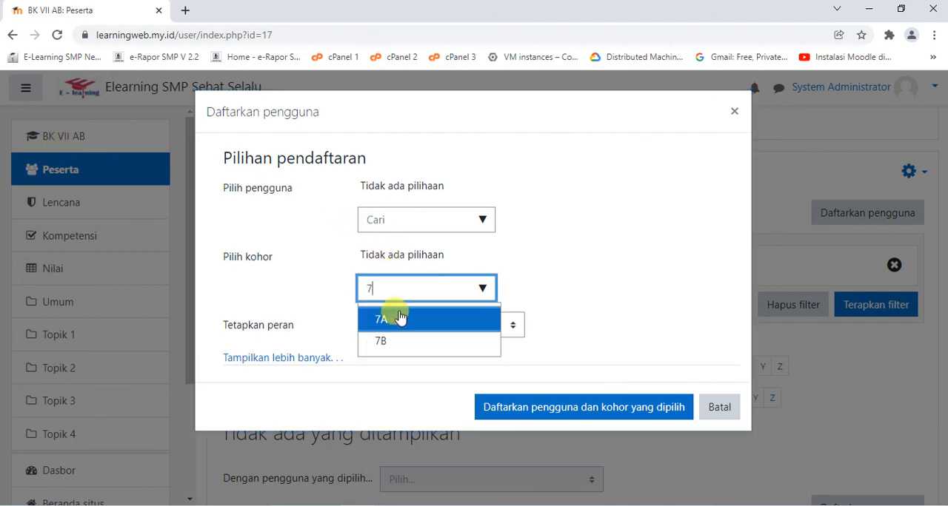
pyautogui.write('8')
pyautogui.press('BackSpace')
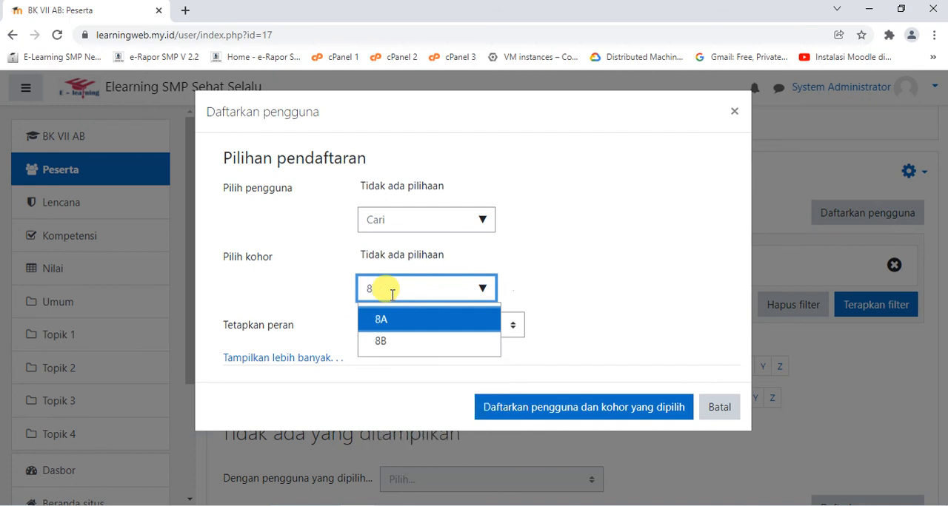
pyautogui.write('7')
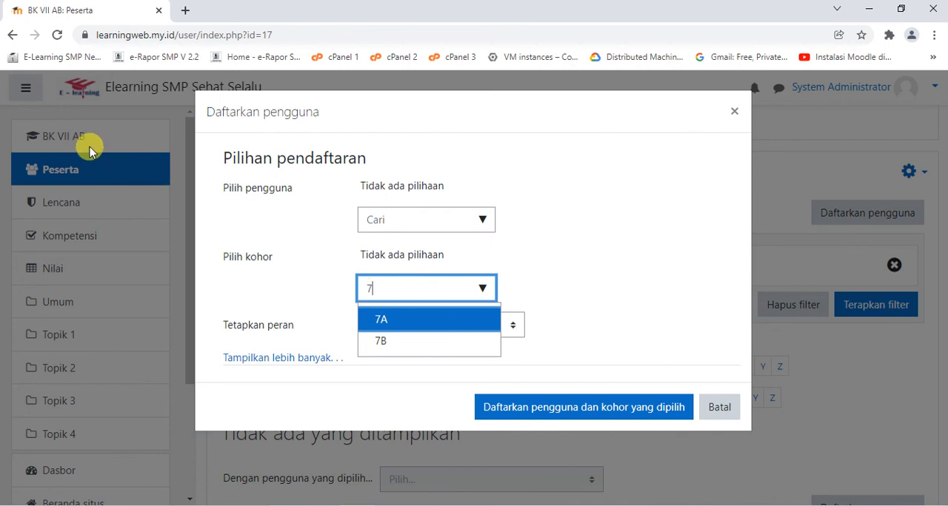
pyautogui.click(380, 319)
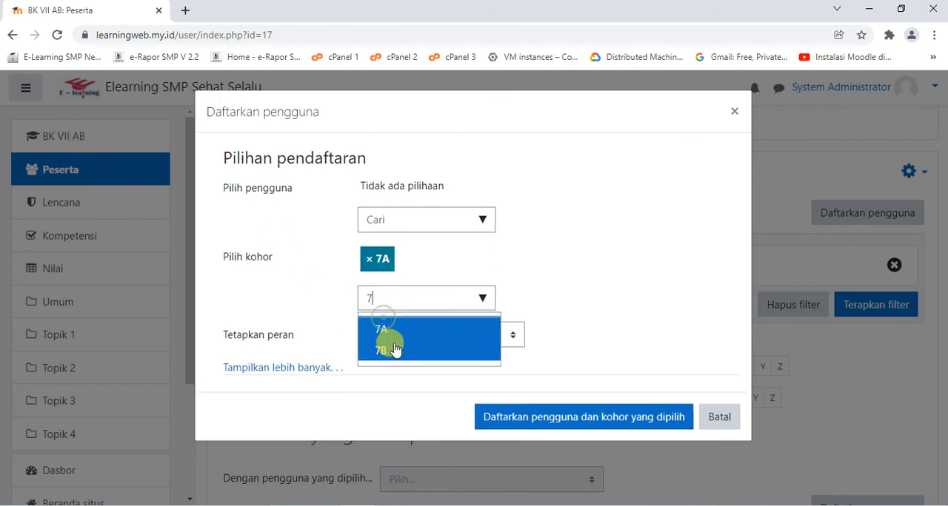
pyautogui.click(389, 339)
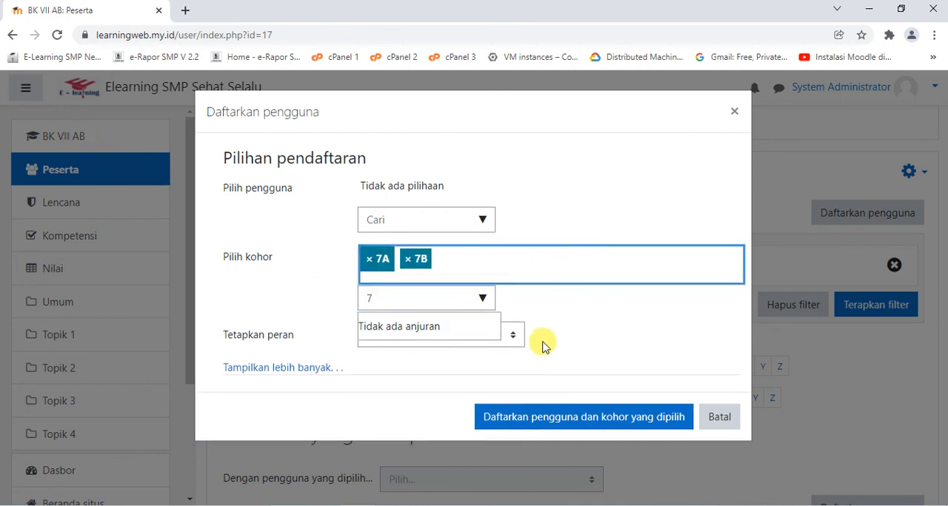
pyautogui.click(530, 420)
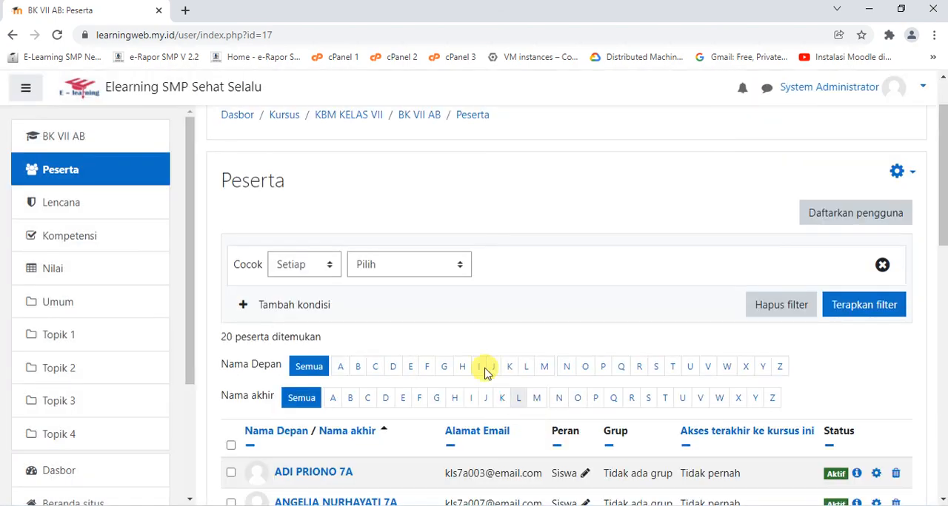
pyautogui.scroll(-2, 415, 311)
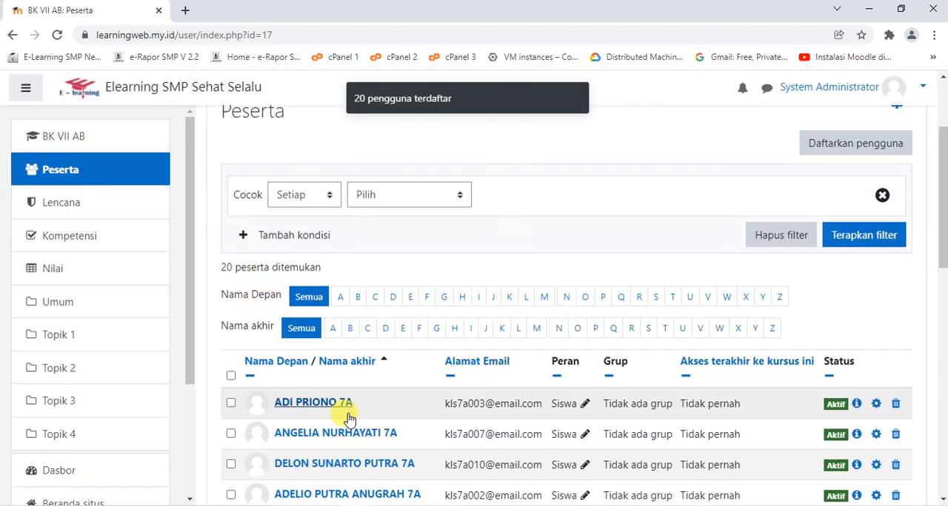
# Enrol the teacher found by searching ALI in the BK VII AB course with the Pengajar role
pyautogui.scroll(-2, 346, 415)
pyautogui.scroll(5, 349, 424)
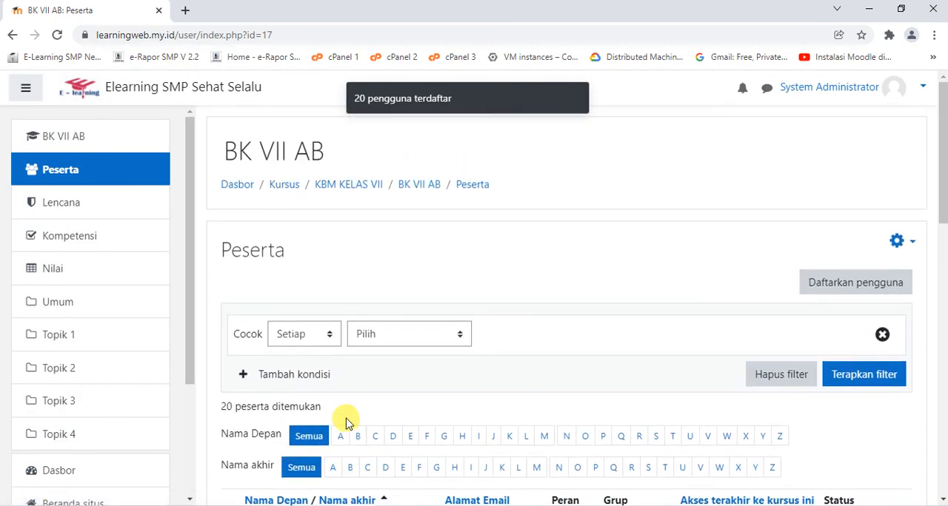
pyautogui.click(828, 292)
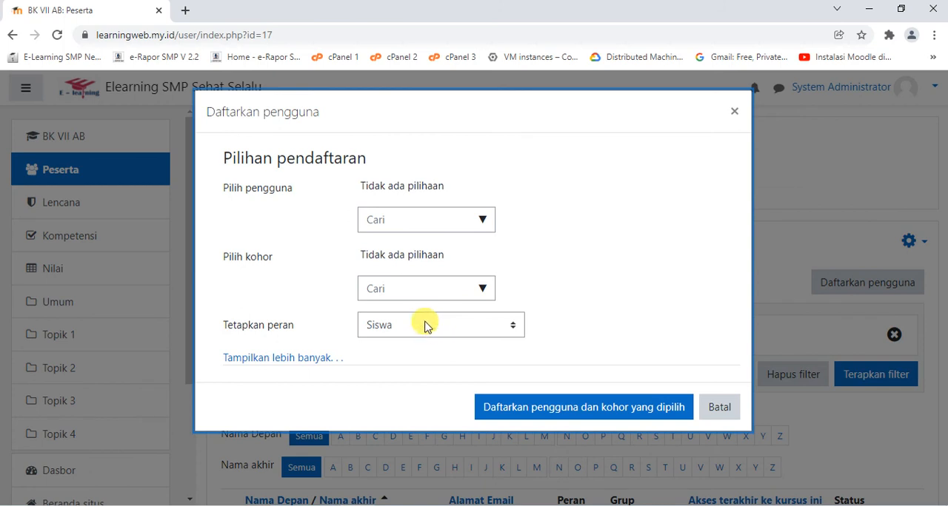
pyautogui.click(416, 326)
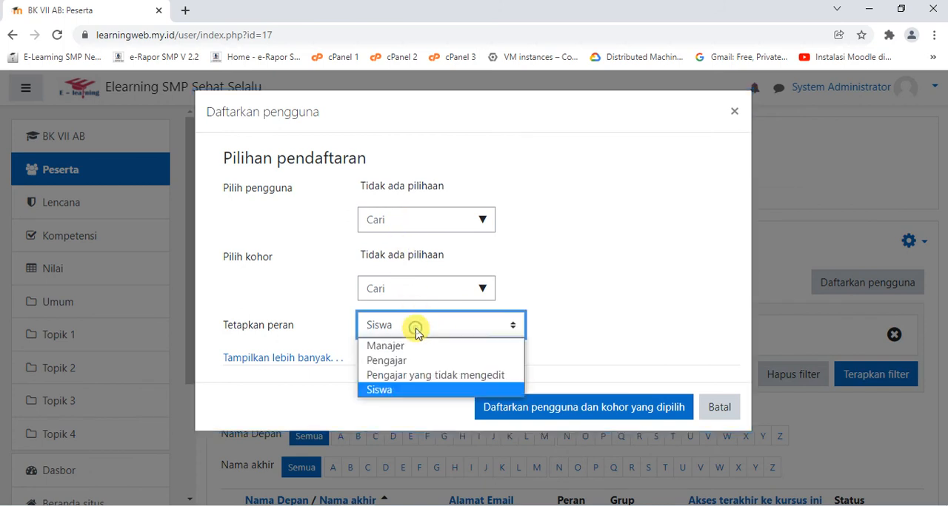
pyautogui.click(415, 330)
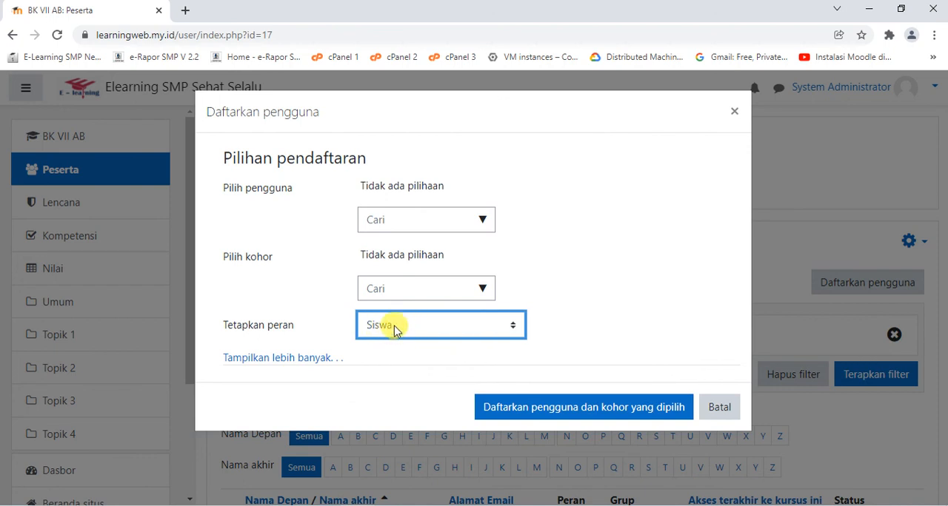
pyautogui.click(394, 330)
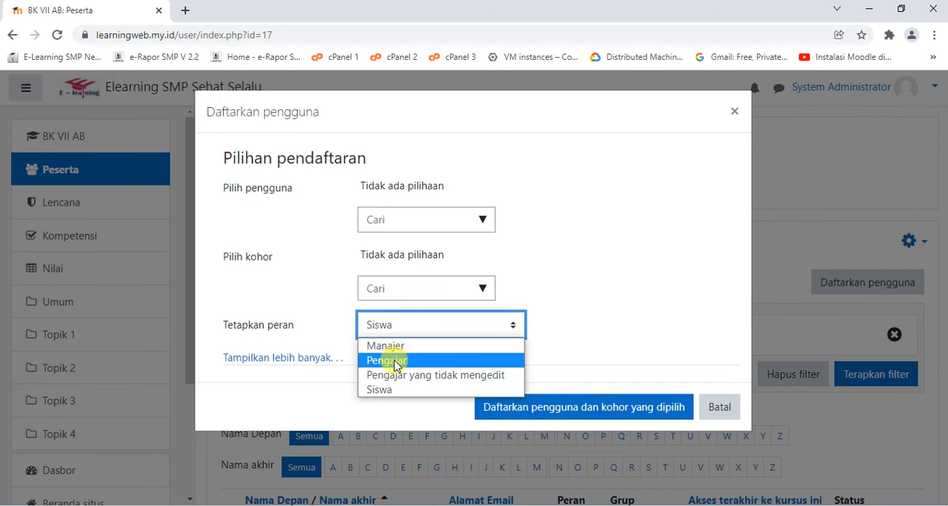
pyautogui.click(394, 362)
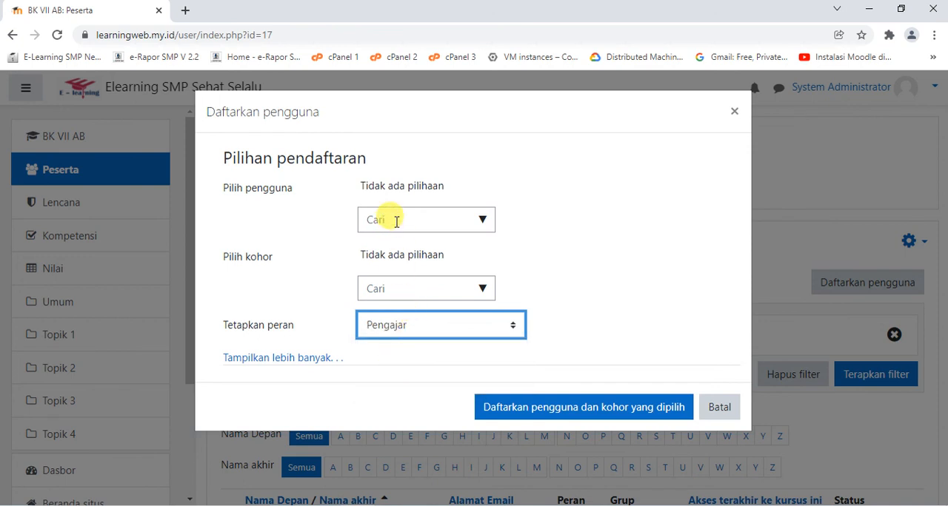
pyautogui.click(448, 221)
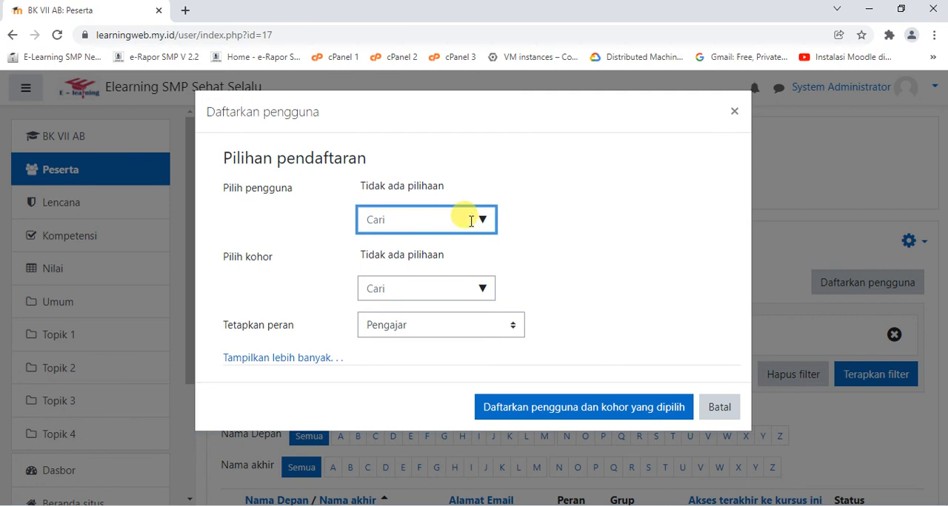
pyautogui.write('ALI')
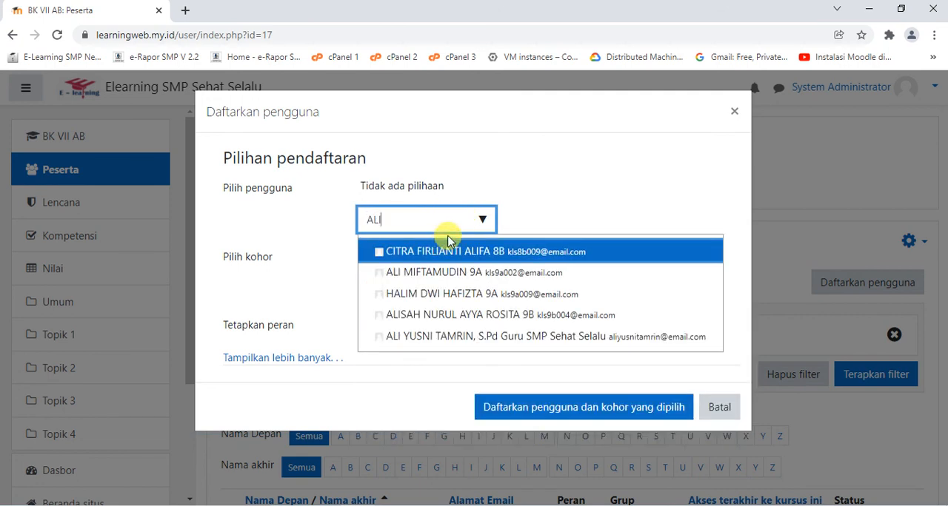
pyautogui.click(439, 338)
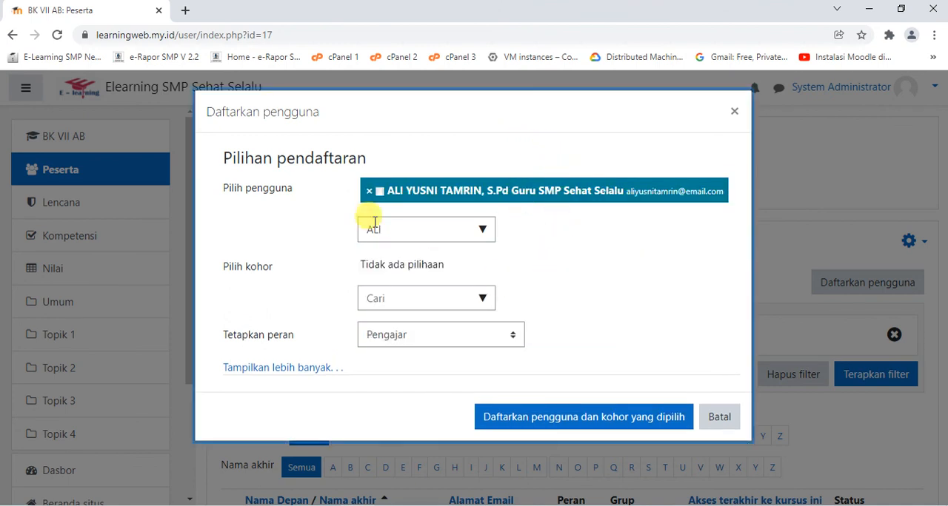
pyautogui.click(530, 415)
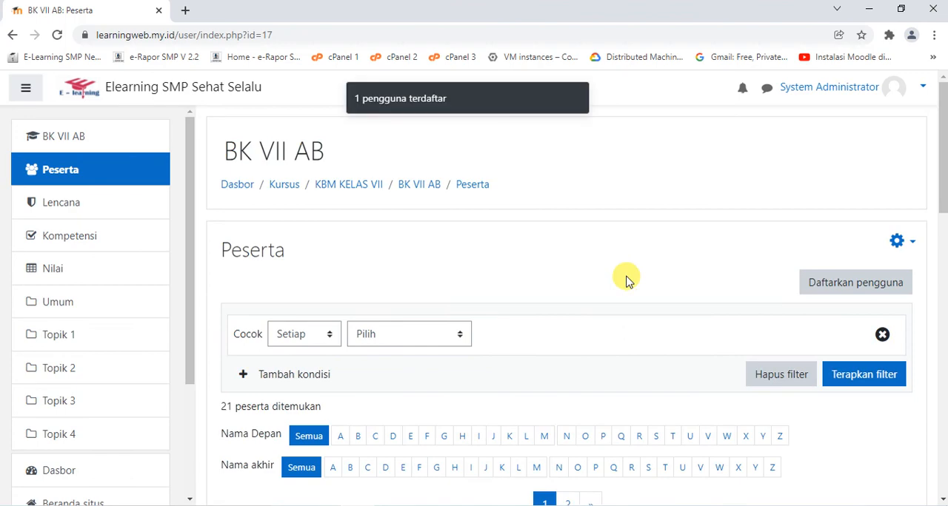
# Check both pages of the BK VII AB participants list, including the teacher's entry and role
pyautogui.scroll(-6, 626, 281)
pyautogui.scroll(-8, 618, 311)
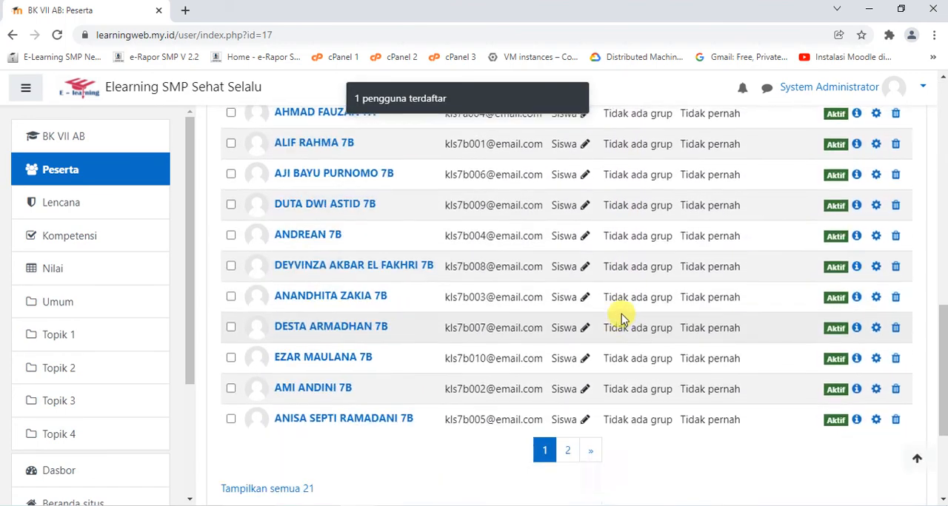
pyautogui.click(569, 260)
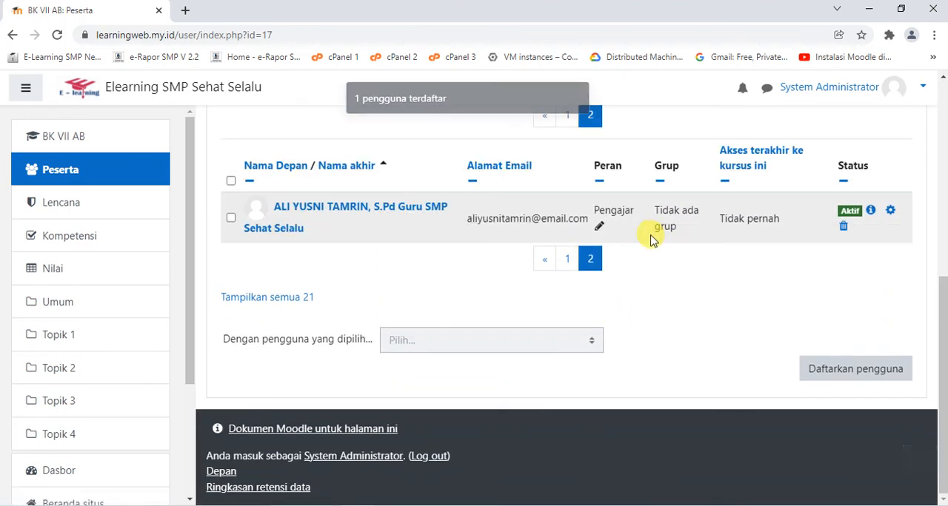
pyautogui.scroll(2, 649, 237)
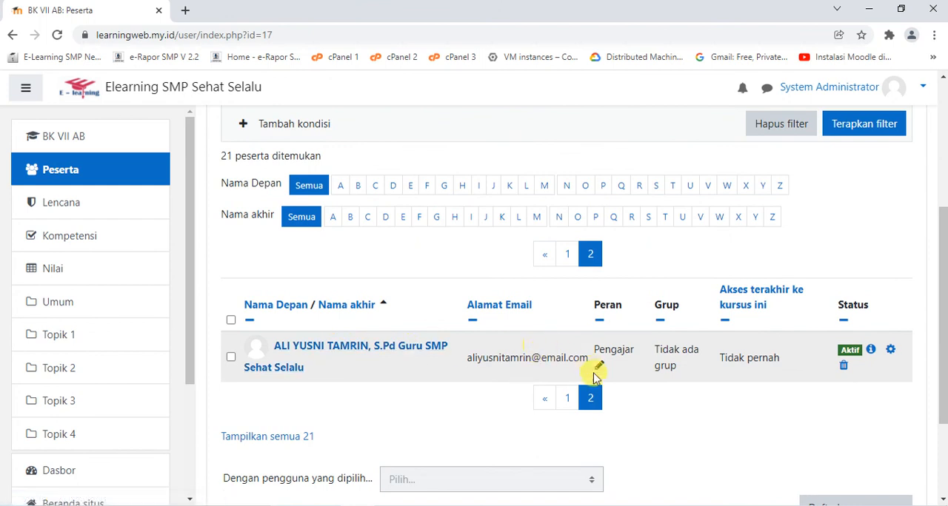
pyautogui.click(568, 398)
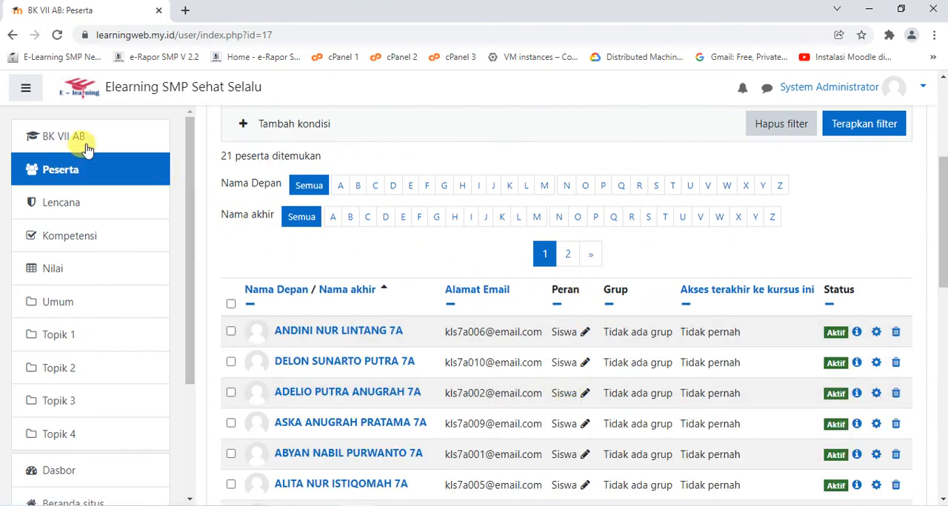
# Return to the dashboard and open the participants page of the BAHASA JAWA VII AB course in the KBM KELAS VII category
pyautogui.click(144, 92)
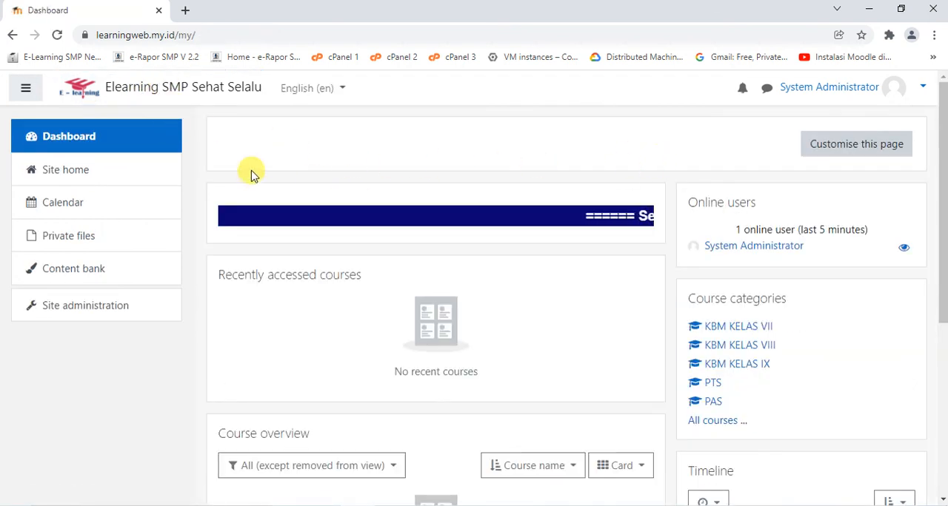
pyautogui.click(751, 326)
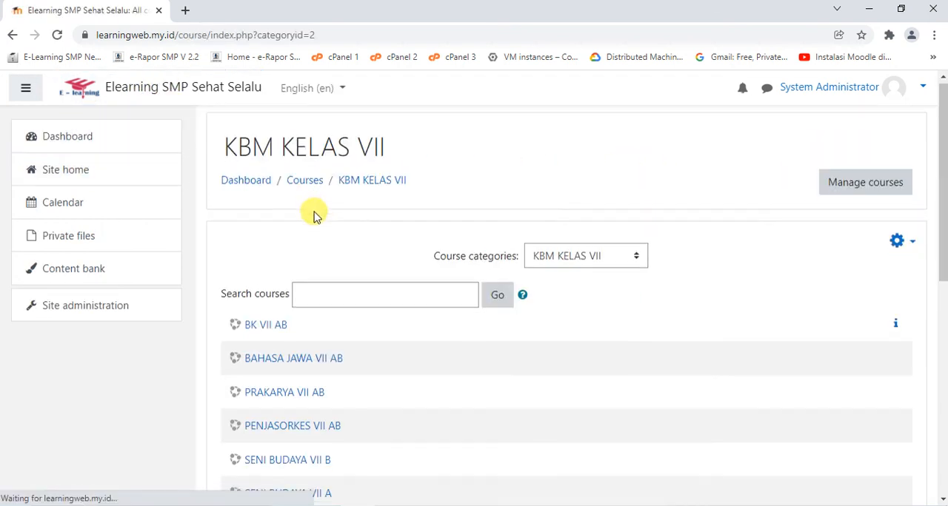
pyautogui.scroll(-1, 309, 244)
pyautogui.click(309, 293)
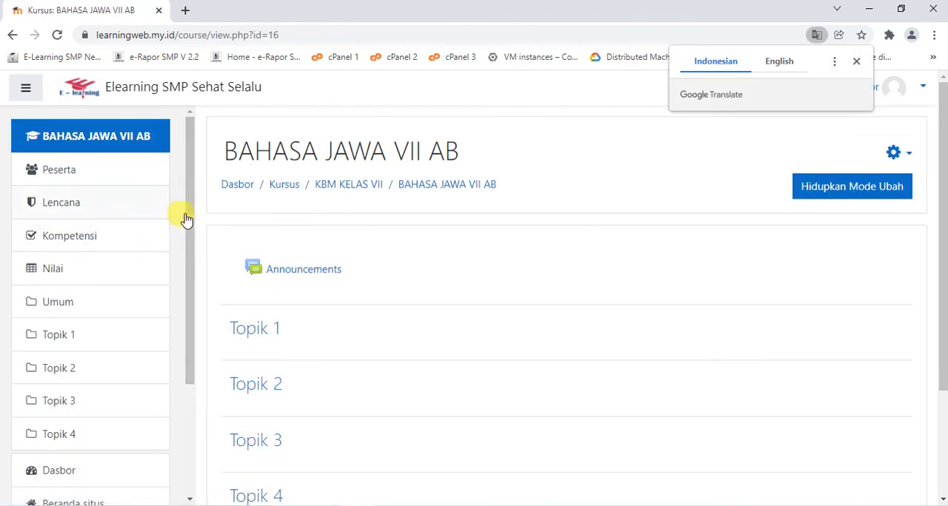
pyautogui.click(88, 172)
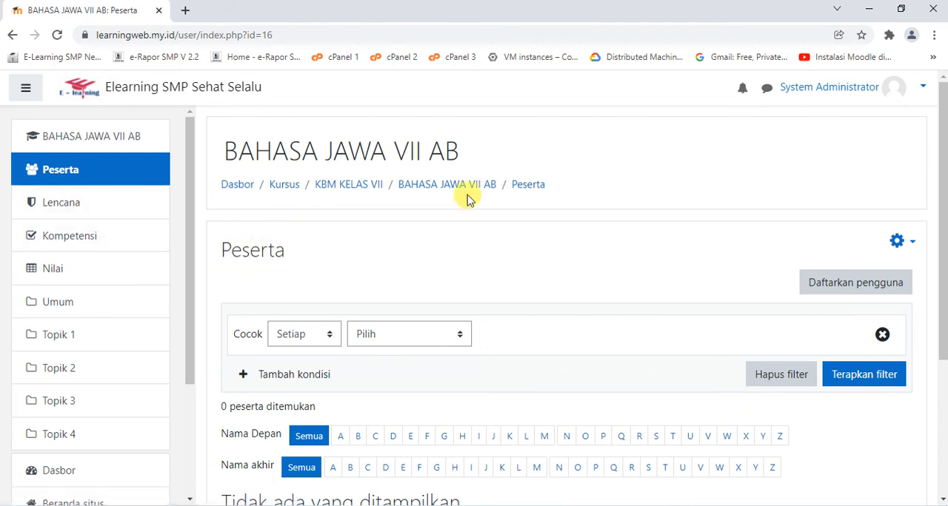
# Enrol the cohorts 7A and 7B in the BAHASA JAWA VII AB course with the Siswa role
pyautogui.click(823, 276)
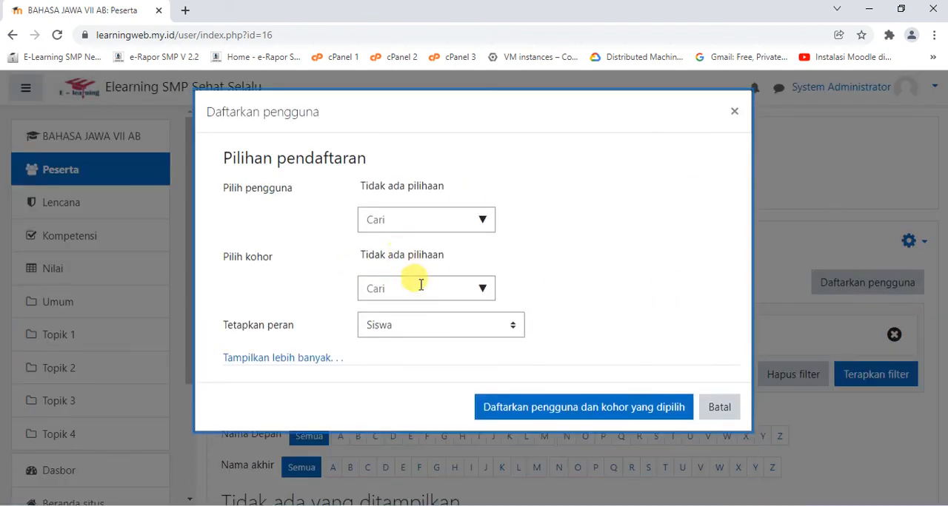
pyautogui.click(447, 289)
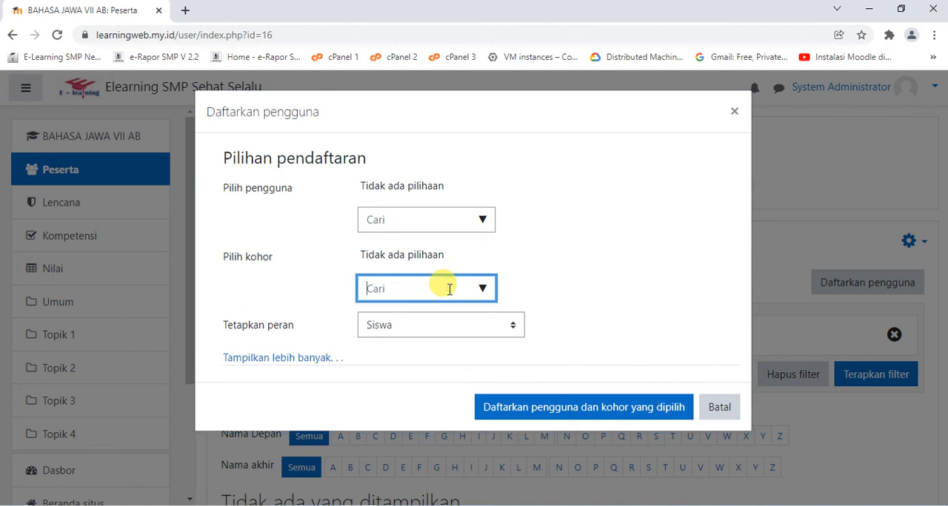
pyautogui.write('7')
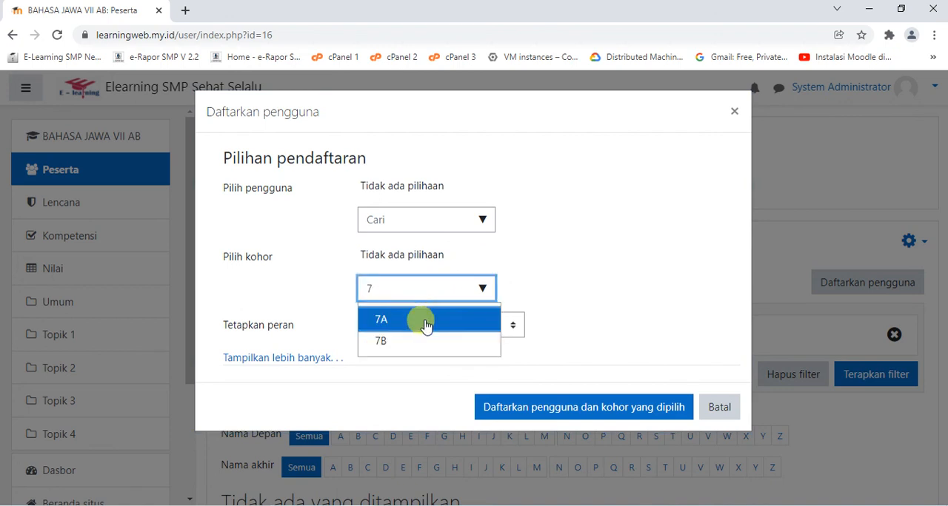
pyautogui.click(421, 319)
pyautogui.click(423, 331)
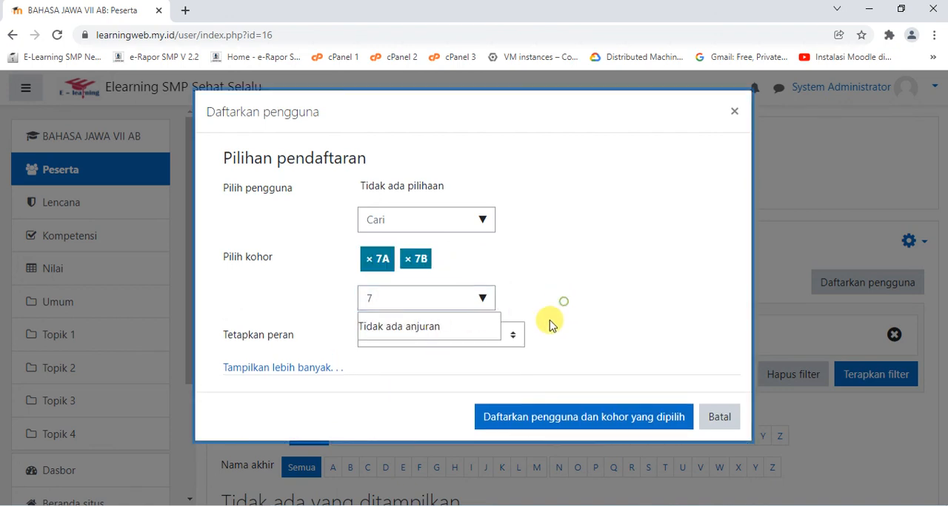
pyautogui.click(542, 355)
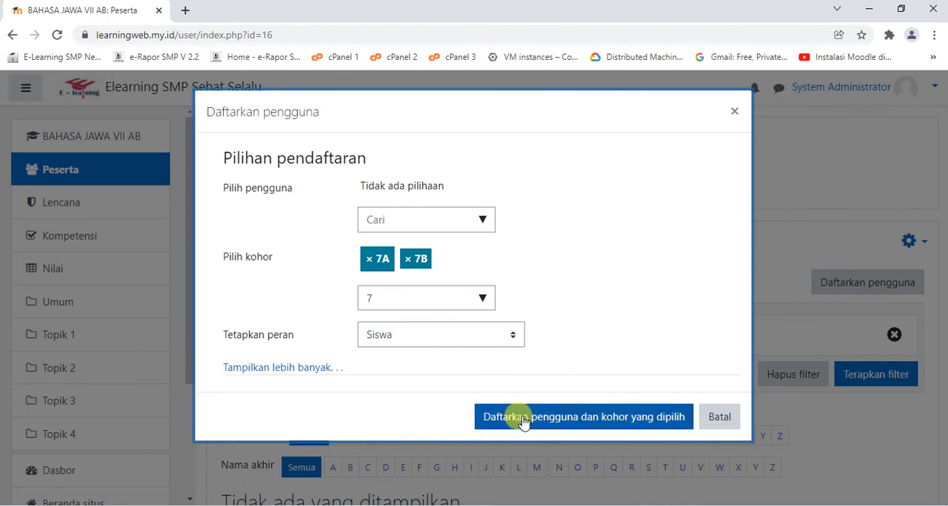
pyautogui.click(523, 419)
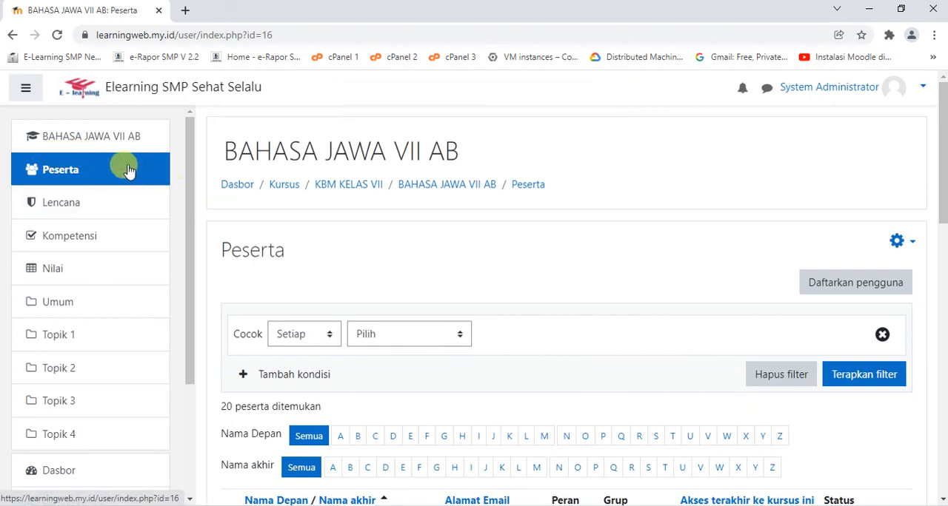
# Log out of the administrator account and log in with a class 7A student's username and password
pyautogui.click(825, 88)
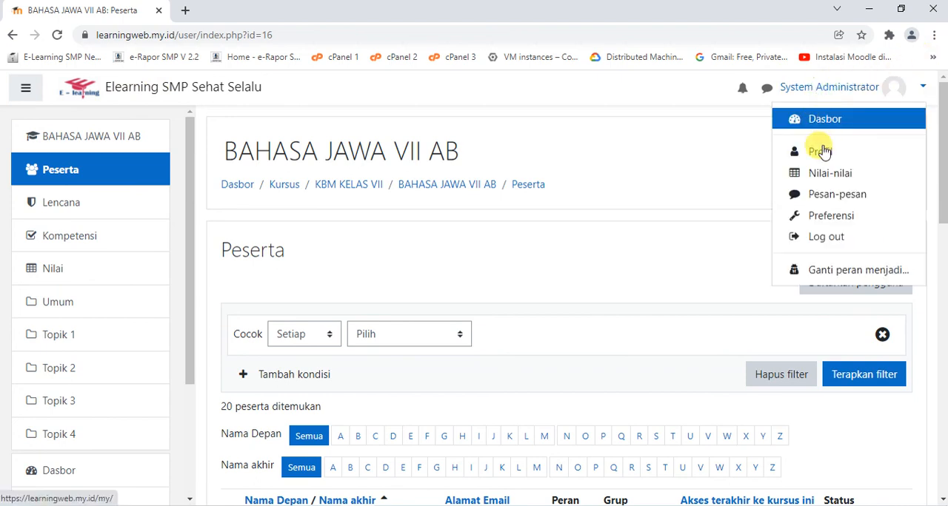
pyautogui.click(826, 237)
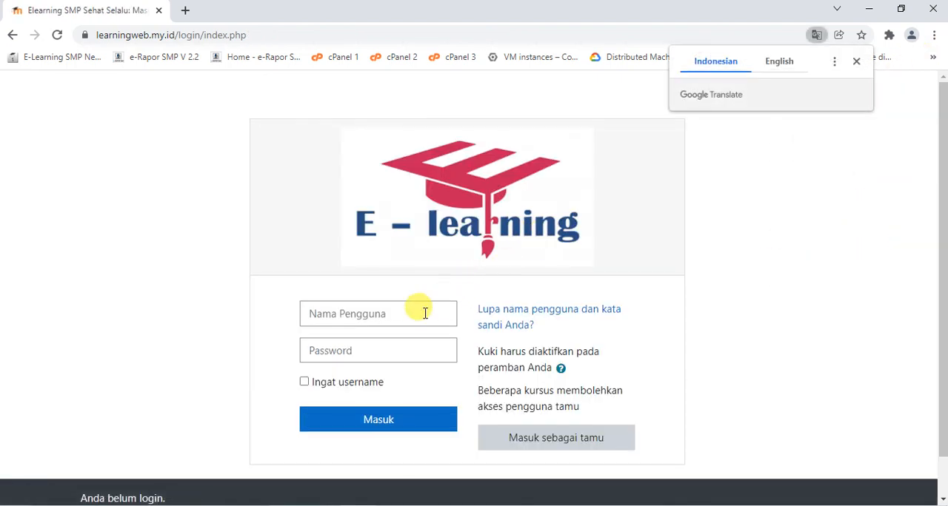
pyautogui.click(360, 313)
pyautogui.write('Kl')
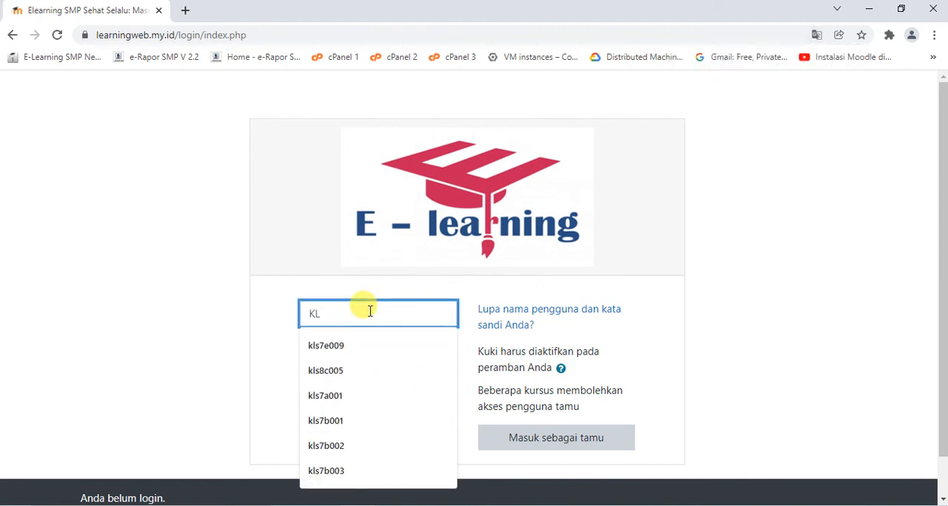
pyautogui.press('BackSpace')
pyautogui.press('BackSpace')
pyautogui.press('capslock')
pyautogui.write('kls7a001')
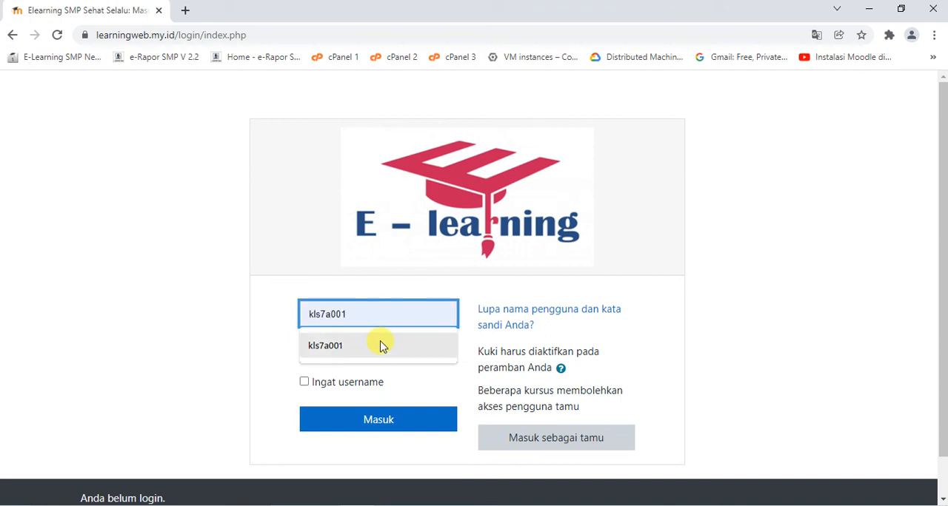
pyautogui.click(379, 344)
pyautogui.click(380, 343)
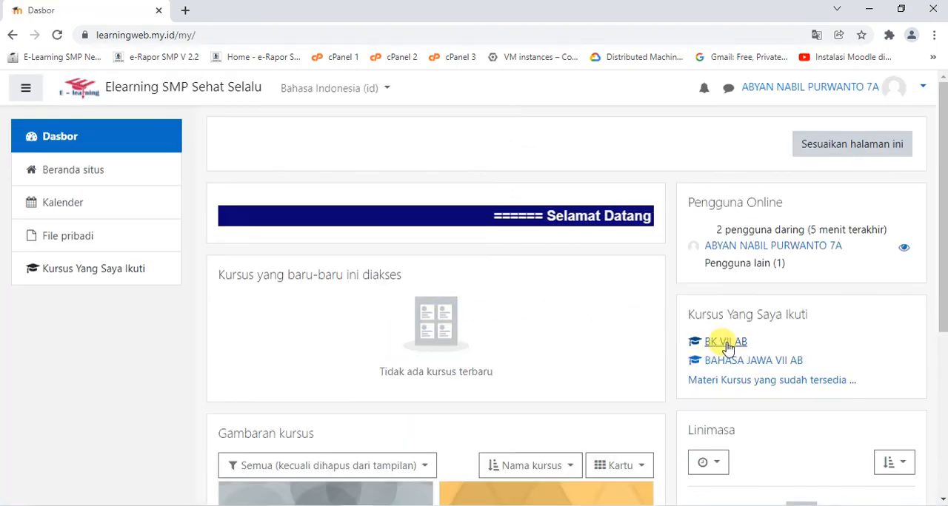
# Examine the student's enrolled courses and the course overview on the dashboard
pyautogui.scroll(-1, 729, 348)
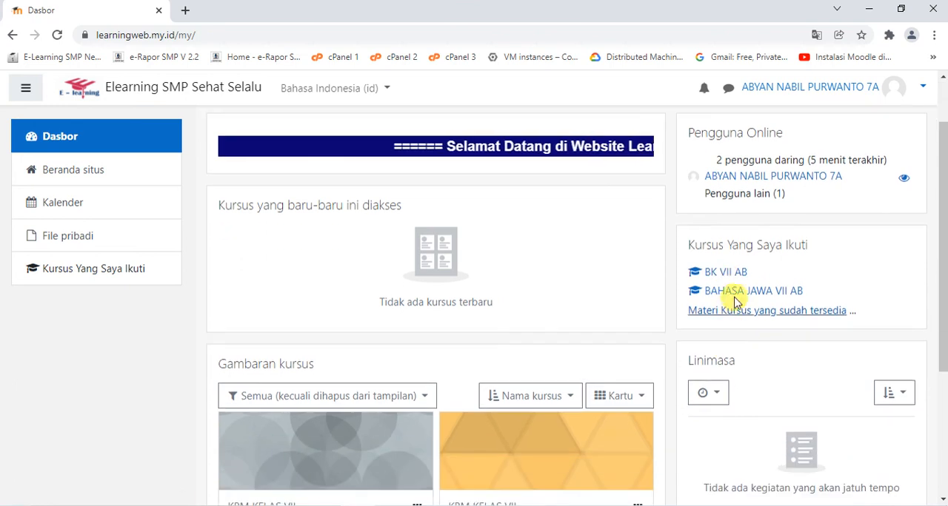
pyautogui.scroll(-3, 672, 342)
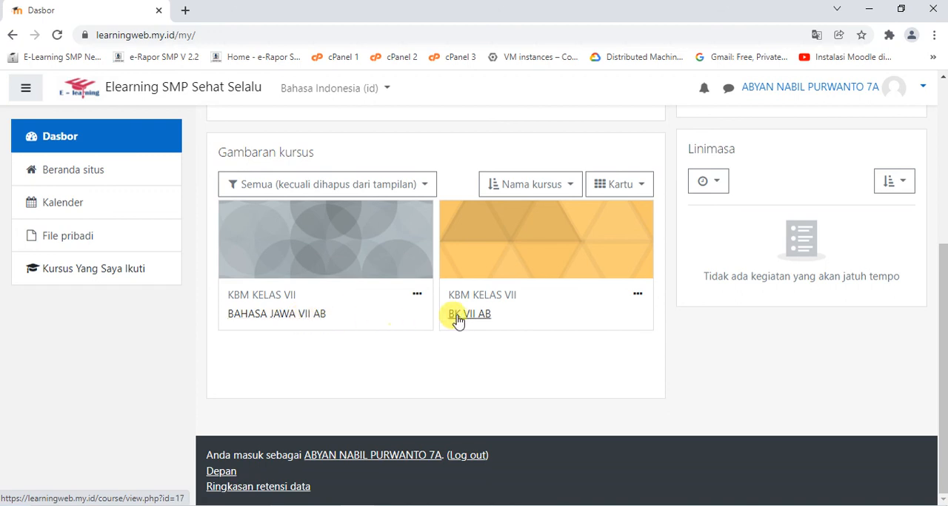
pyautogui.scroll(3, 474, 320)
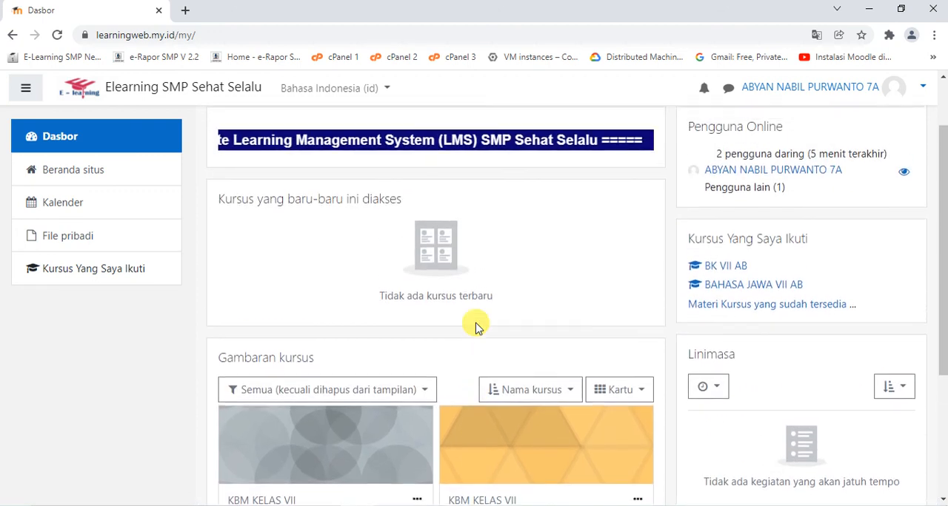
pyautogui.scroll(-2, 560, 268)
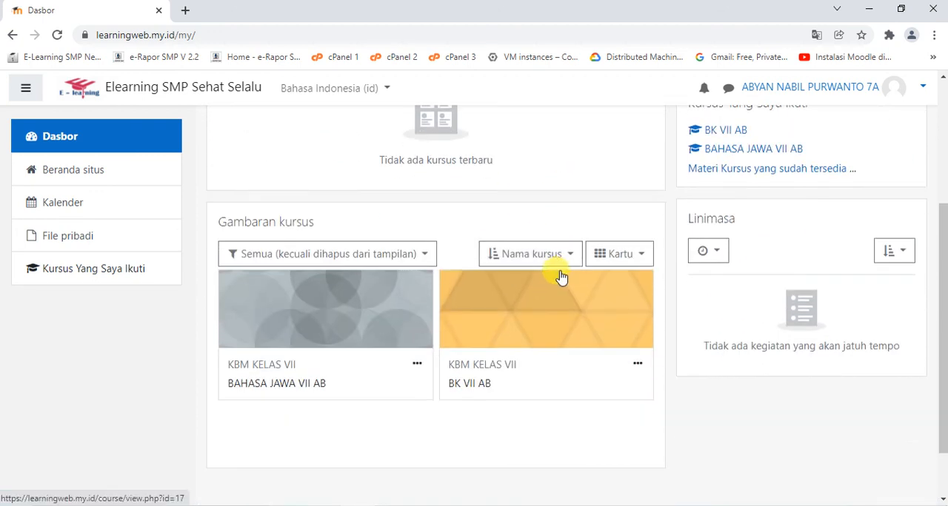
pyautogui.scroll(2, 560, 274)
pyautogui.scroll(1, 560, 272)
pyautogui.scroll(-3, 556, 274)
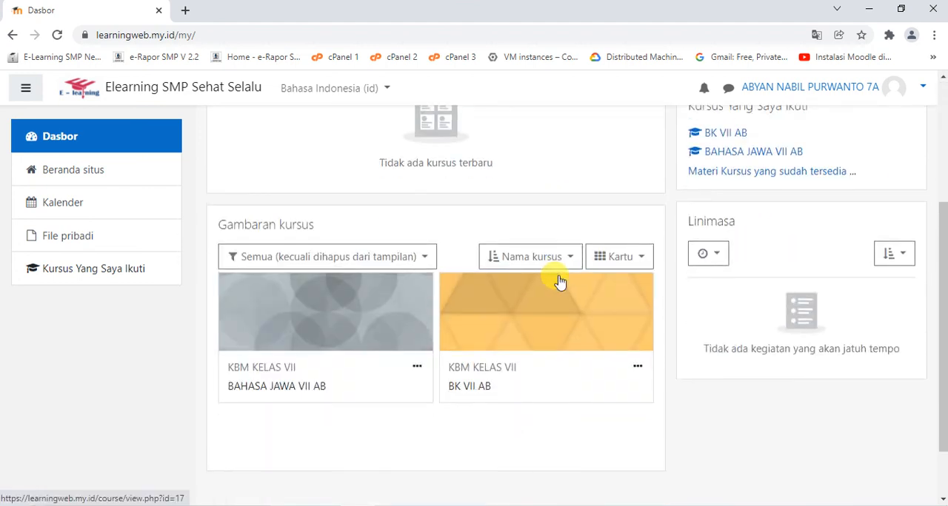
pyautogui.scroll(2, 559, 280)
pyautogui.scroll(1, 561, 279)
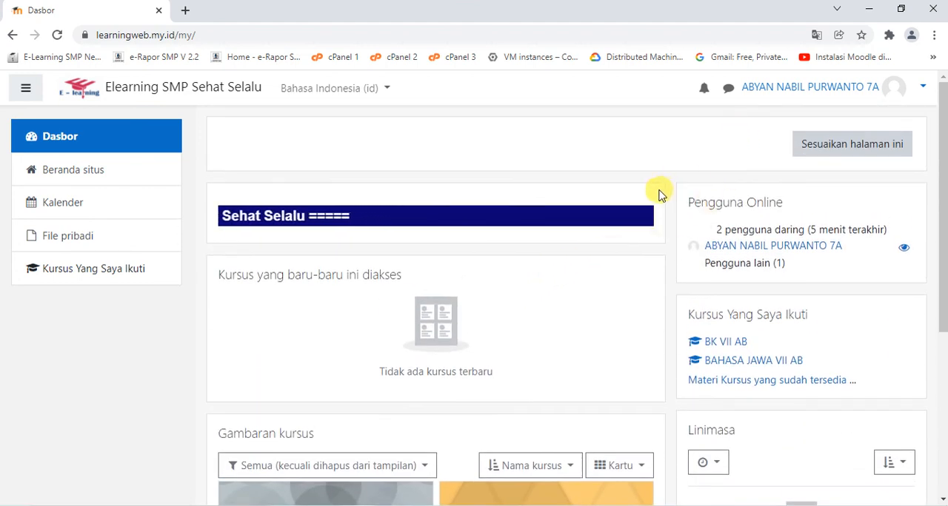
# Log out of the student account
pyautogui.click(787, 91)
pyautogui.click(862, 248)
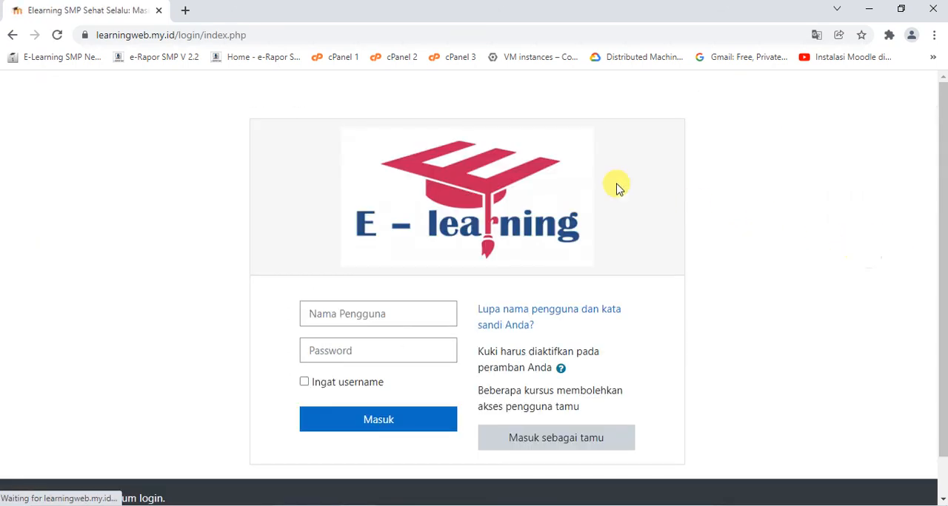